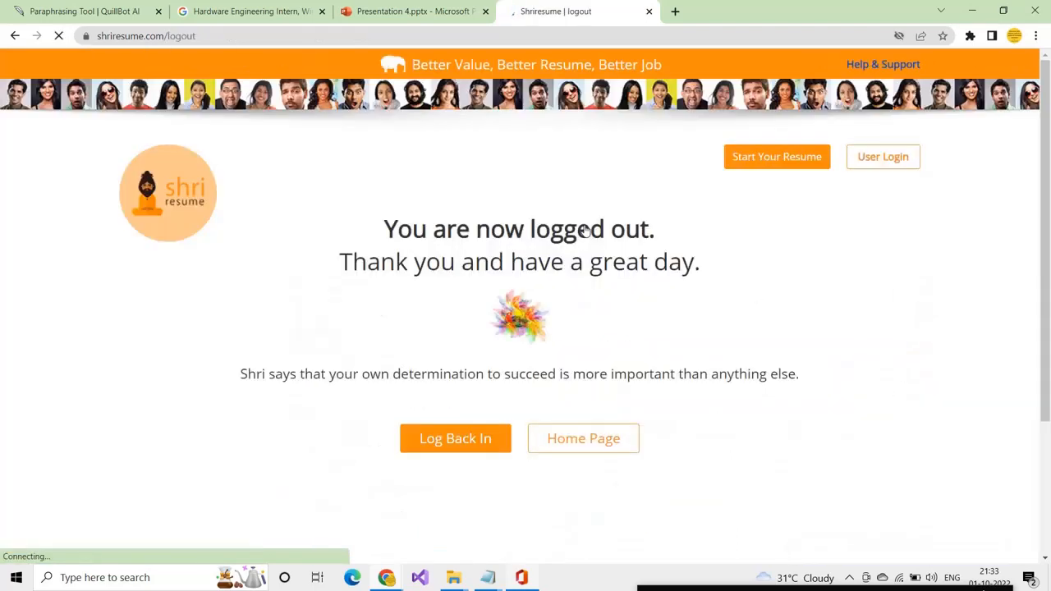
# - Sign back in with the saved member credentials and open the Demo Resume for editing
pyautogui.click(463, 435)
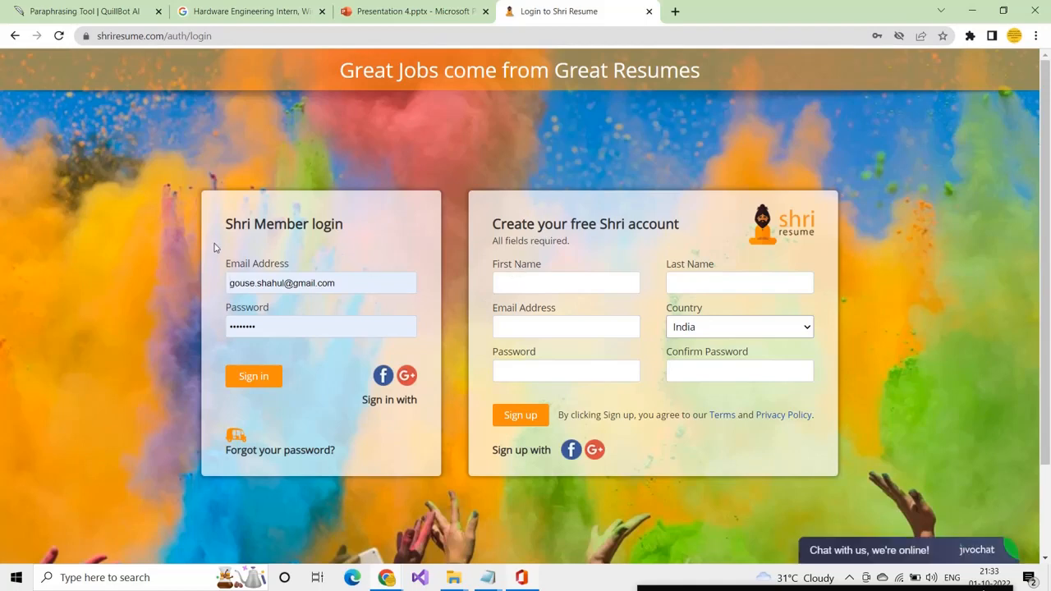
pyautogui.click(256, 377)
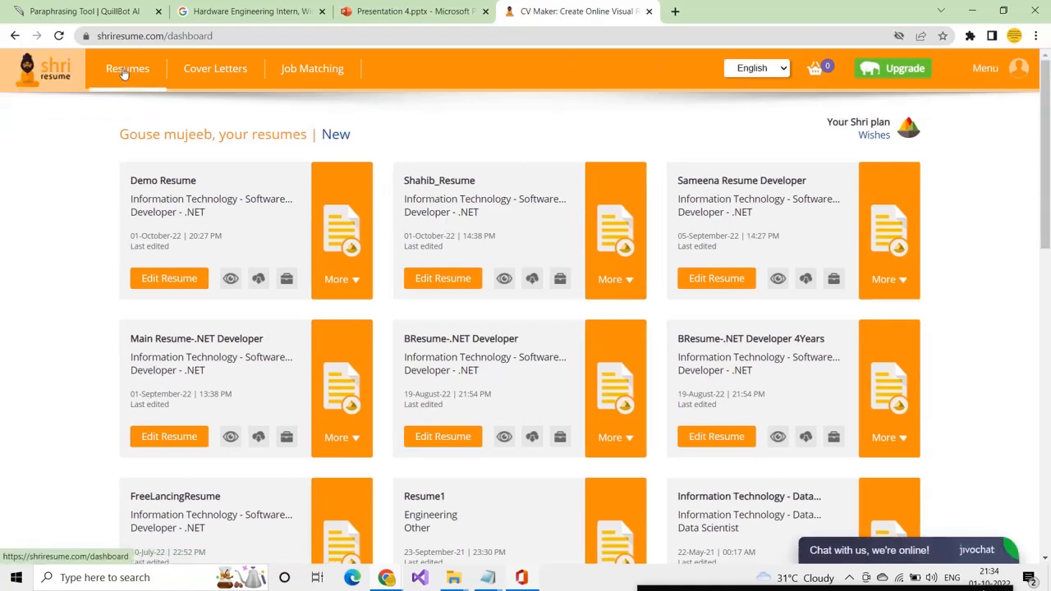
pyautogui.scroll(-5, 392, 415)
pyautogui.scroll(5, 391, 416)
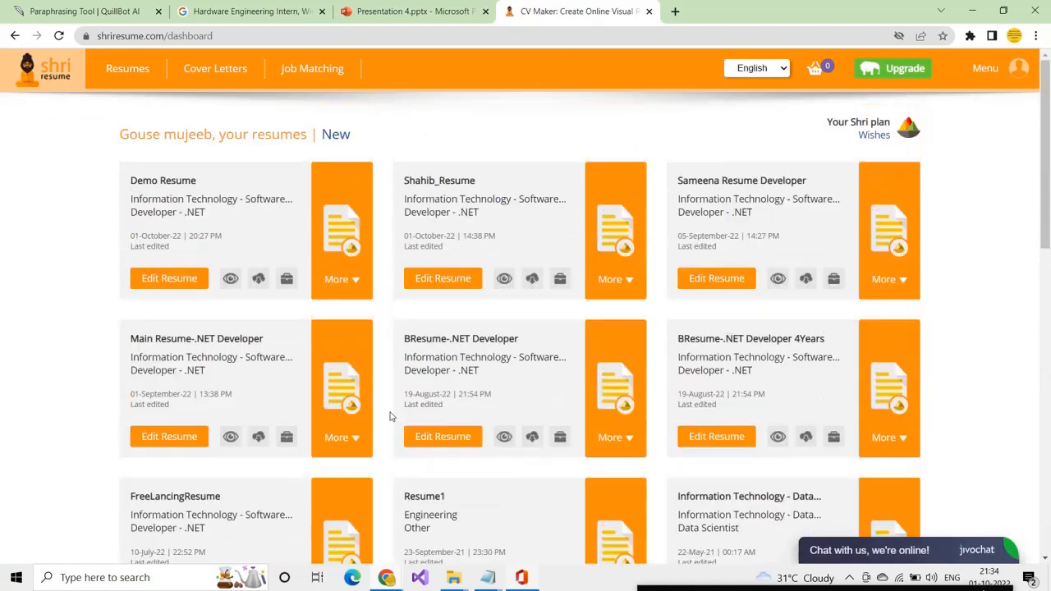
pyautogui.click(169, 284)
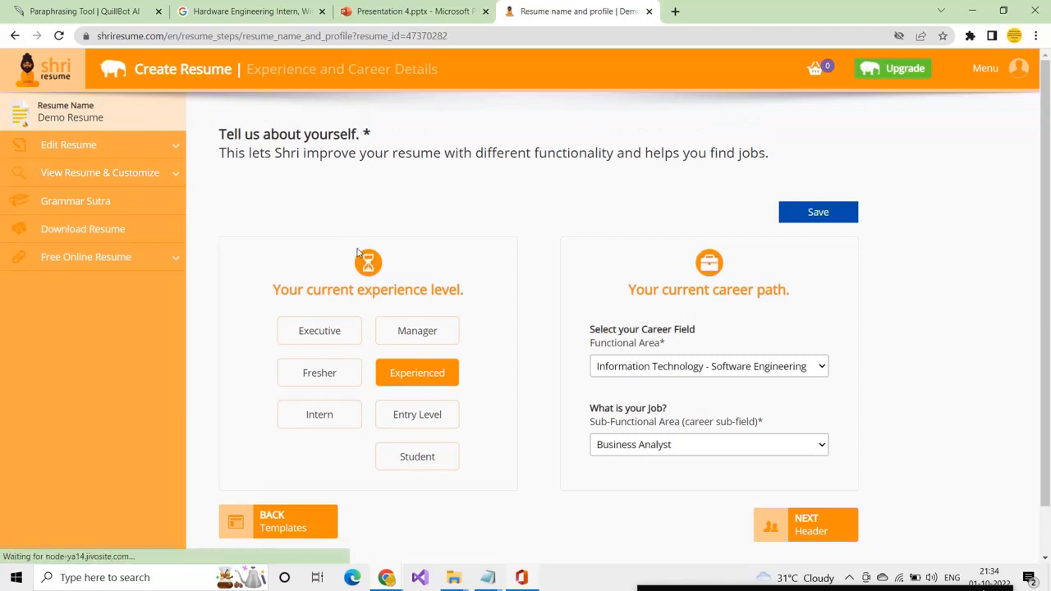
# - Save the experience and career details with Experienced, Information Technology - Software Engineering and Business Analyst selected
pyautogui.scroll(-1, 358, 244)
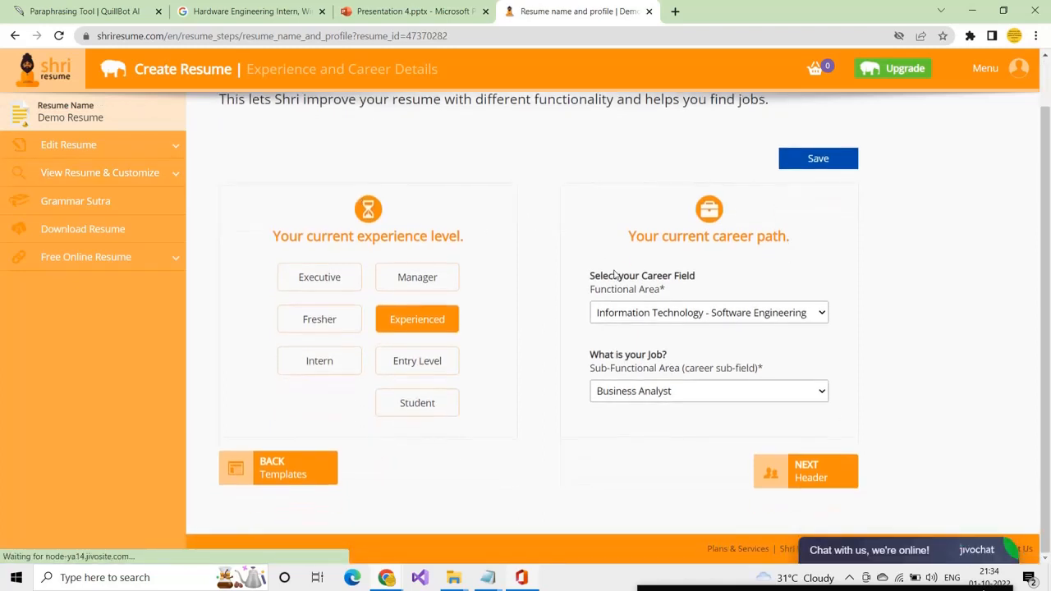
pyautogui.scroll(1, 357, 238)
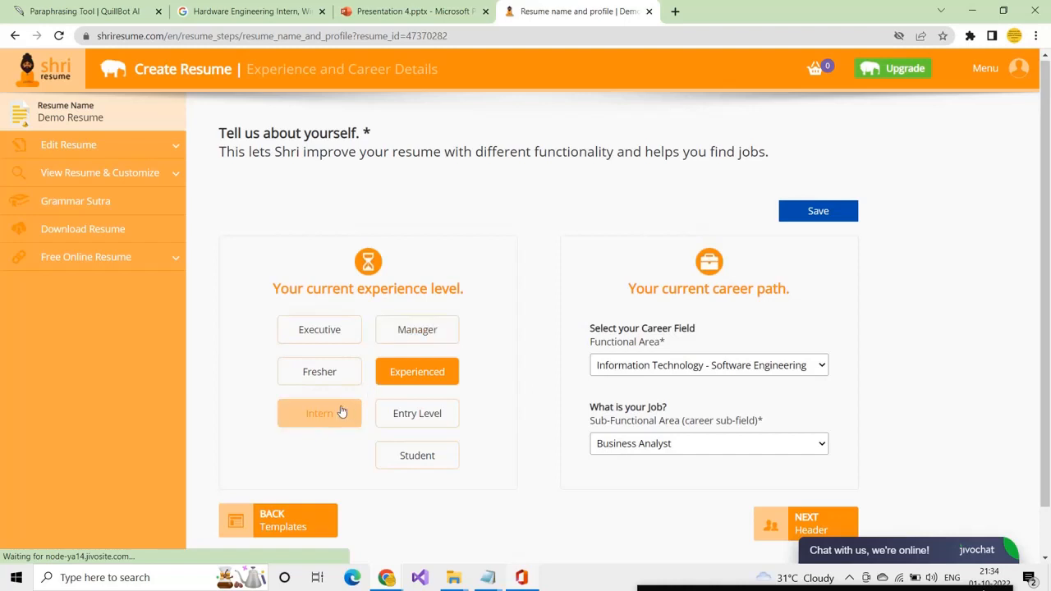
pyautogui.click(798, 215)
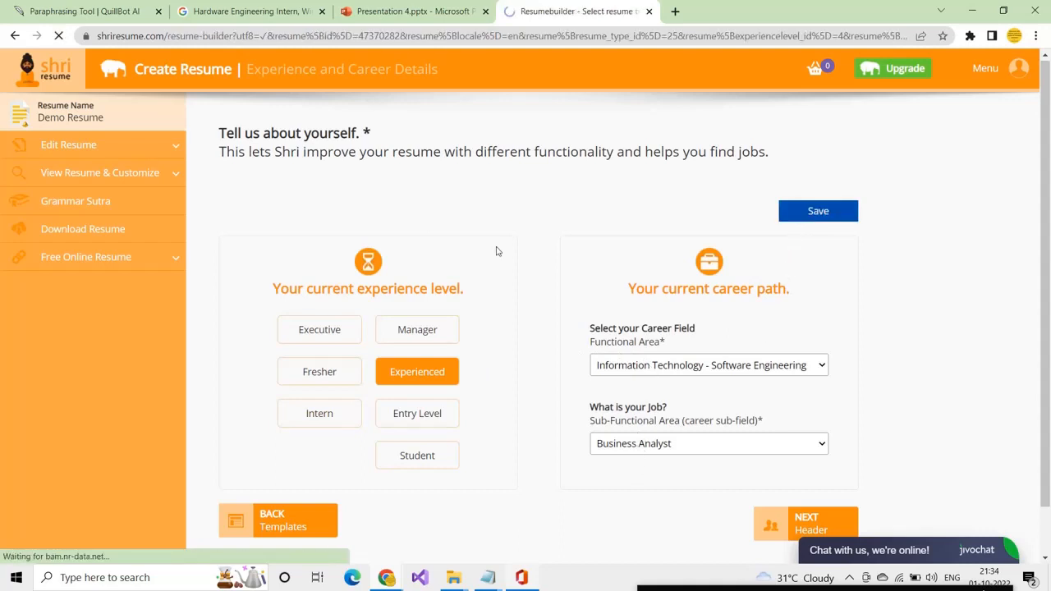
# - Examine the contact information form, covering the name, address, country, phone, email and LinkedIn profile fields
pyautogui.scroll(-2, 499, 252)
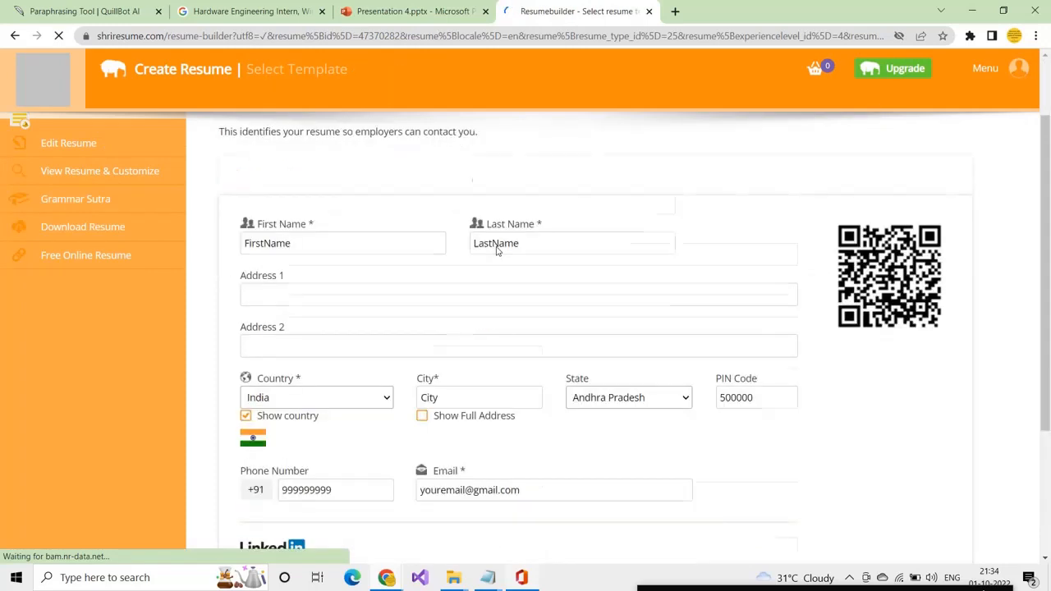
pyautogui.click(278, 223)
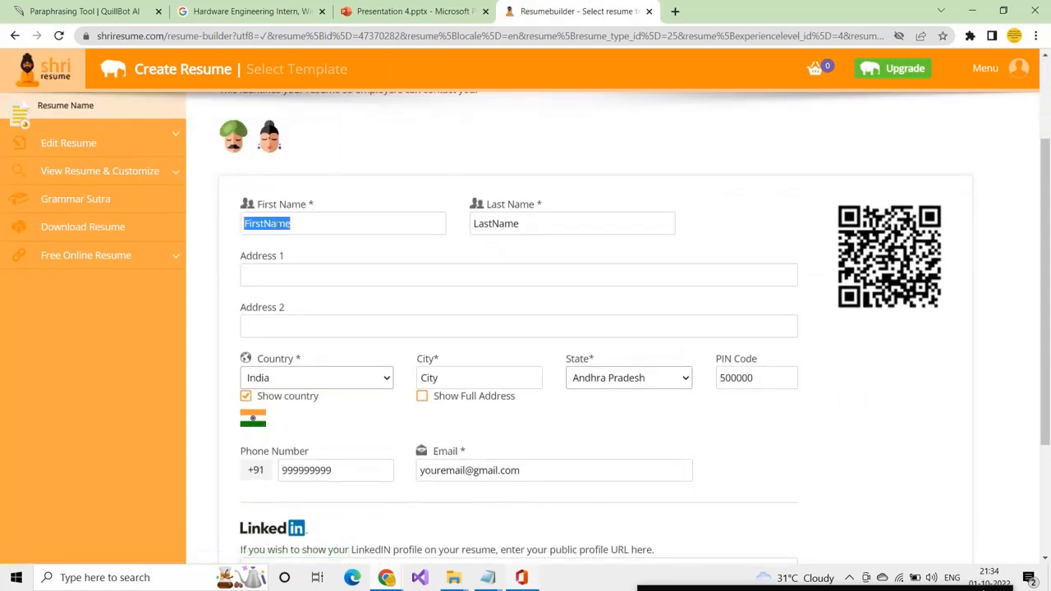
pyautogui.click(527, 220)
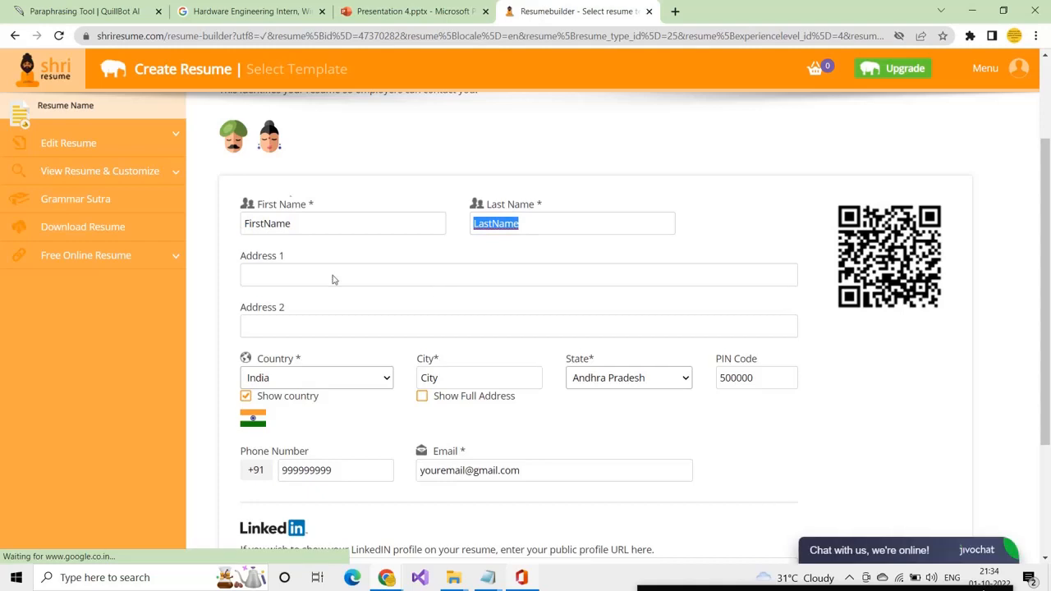
pyautogui.scroll(-3, 319, 396)
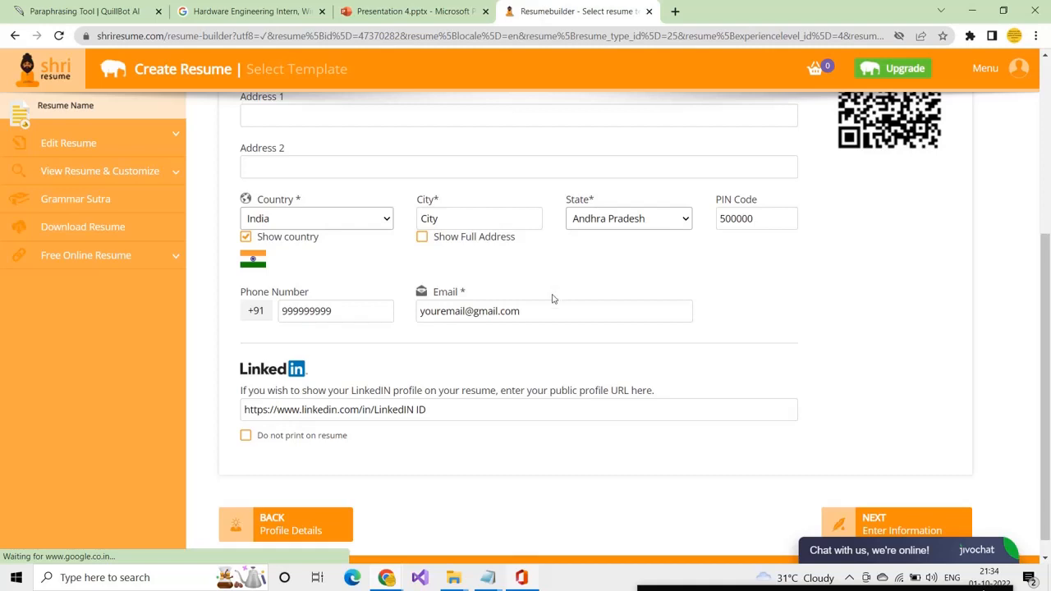
pyautogui.click(98, 146)
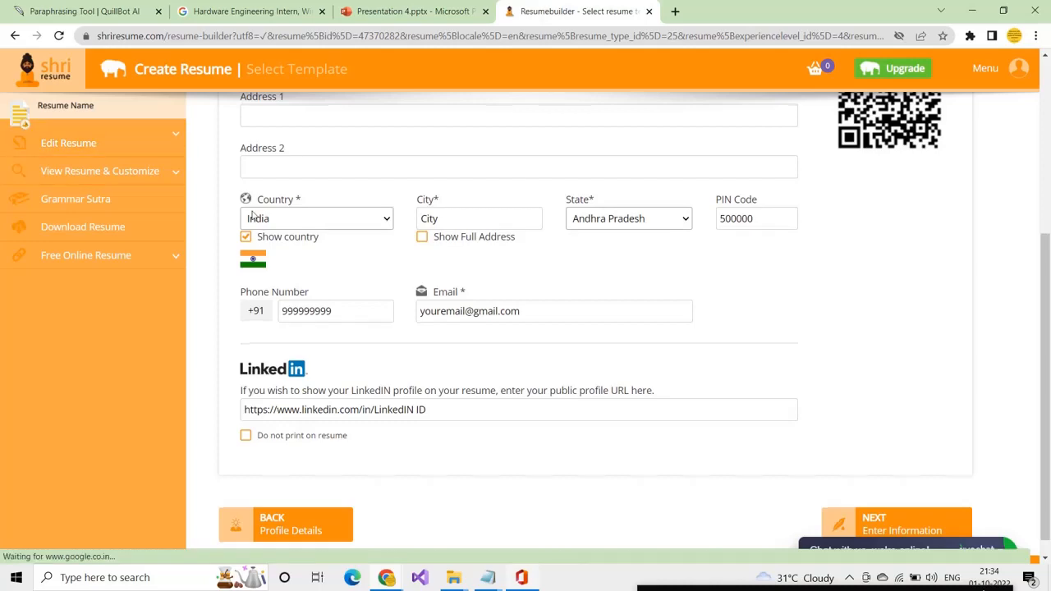
pyautogui.scroll(-3, 328, 315)
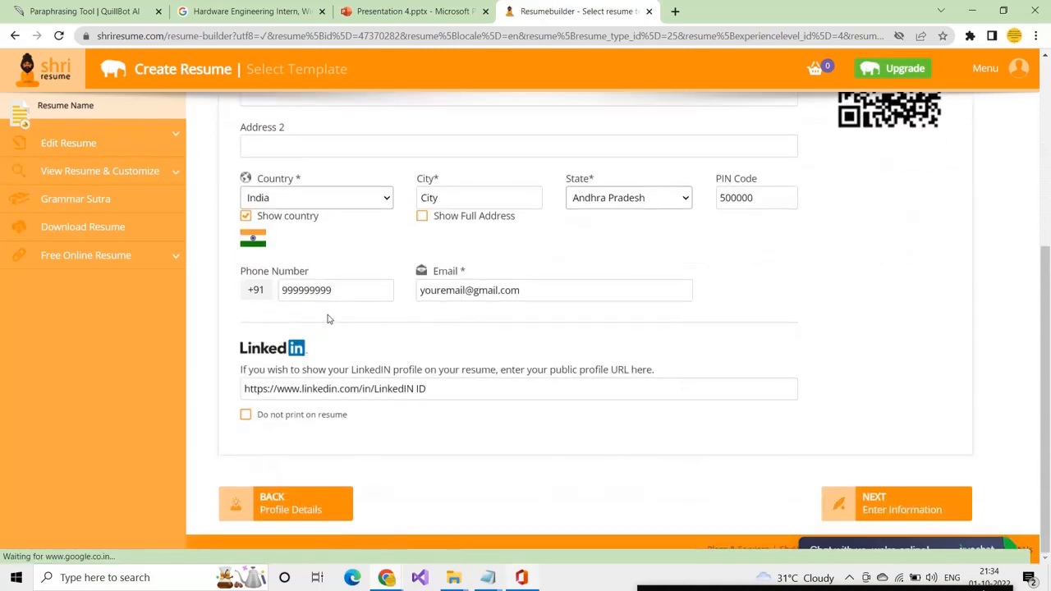
pyautogui.scroll(3, 328, 317)
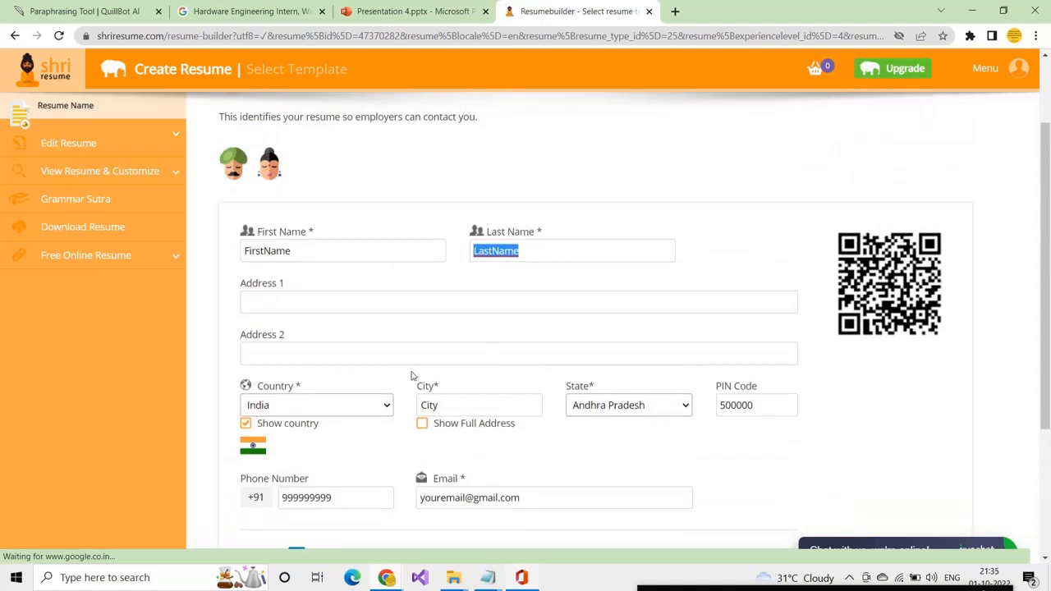
pyautogui.scroll(-2, 558, 343)
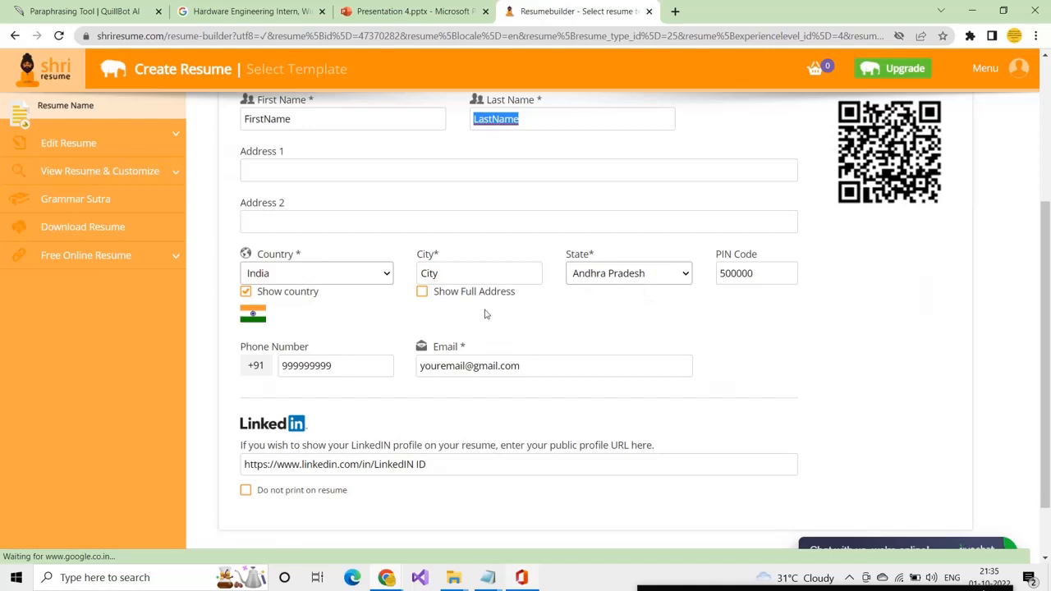
pyautogui.click(423, 295)
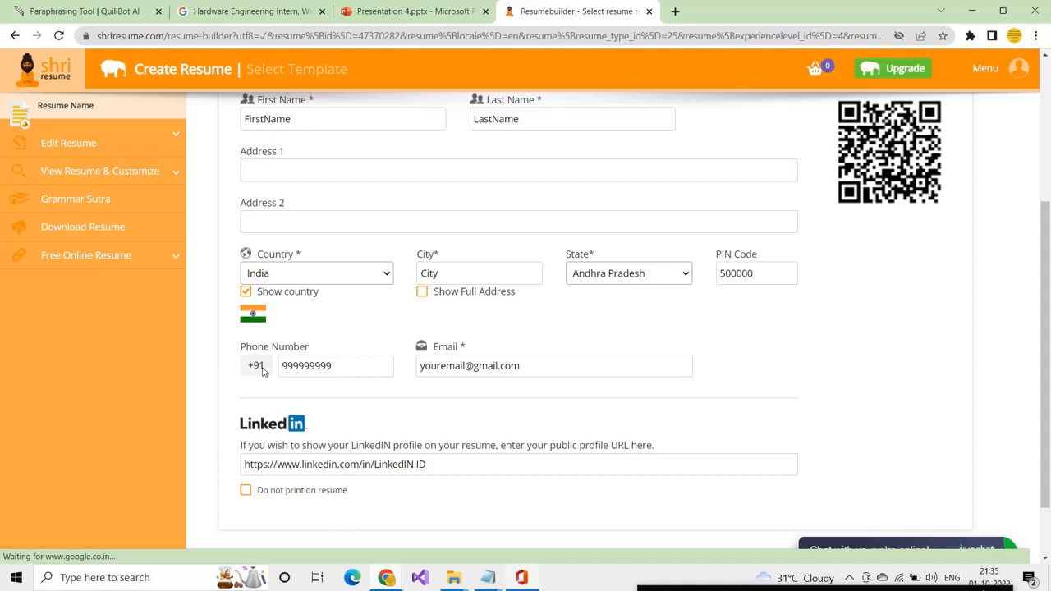
pyautogui.scroll(-1, 507, 359)
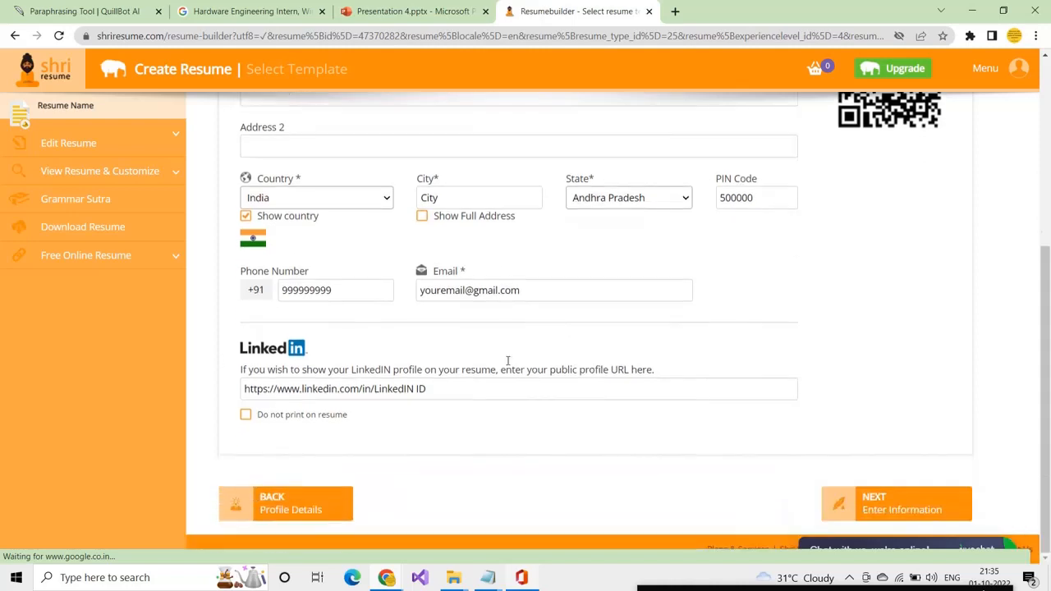
pyautogui.tripleClick(310, 386)
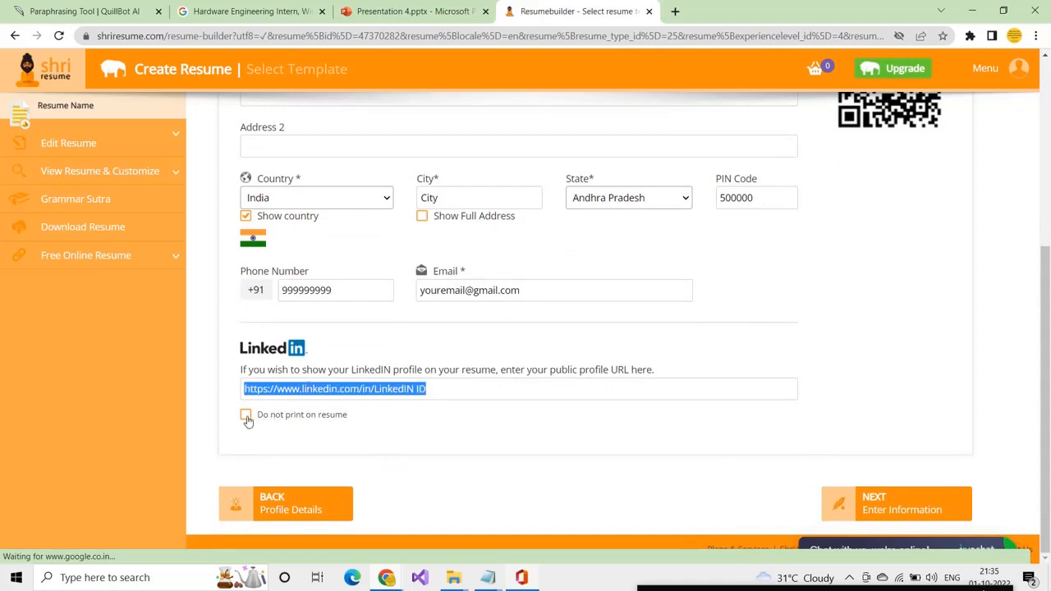
pyautogui.scroll(4, 710, 332)
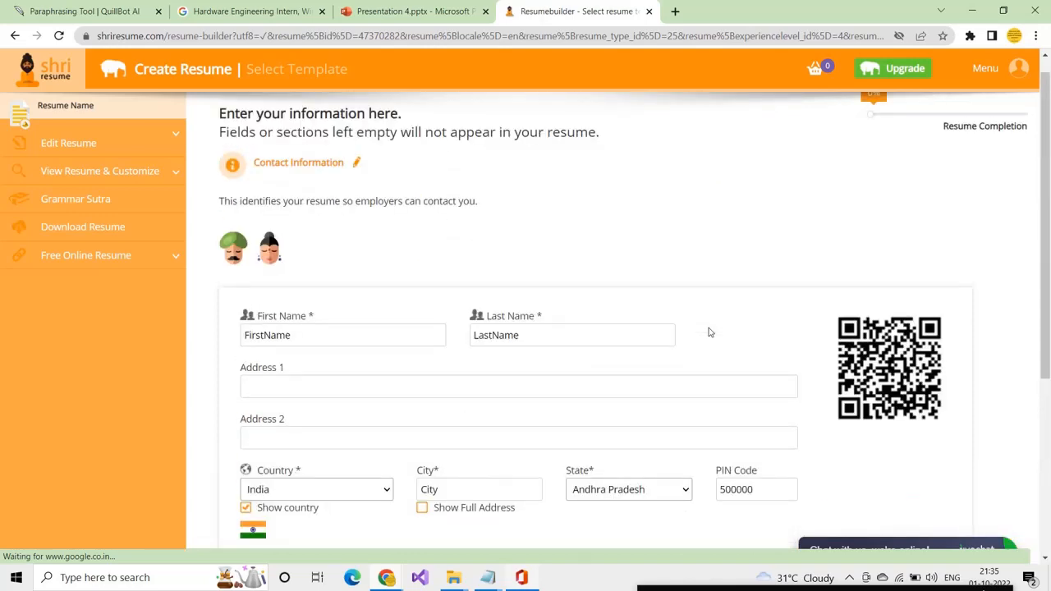
# - Continue from the contact information form to the Profile • About Me section
pyautogui.scroll(-4, 710, 333)
pyautogui.click(885, 513)
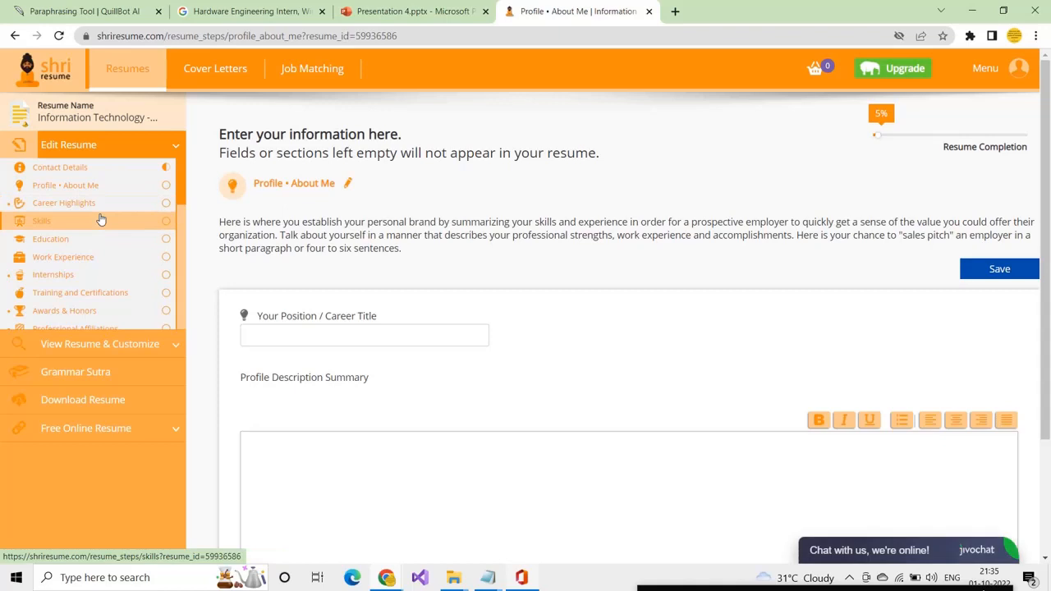
# - Look through the list of resume sections, from Contact Details to those after Professional Affiliations
pyautogui.scroll(-1, 100, 218)
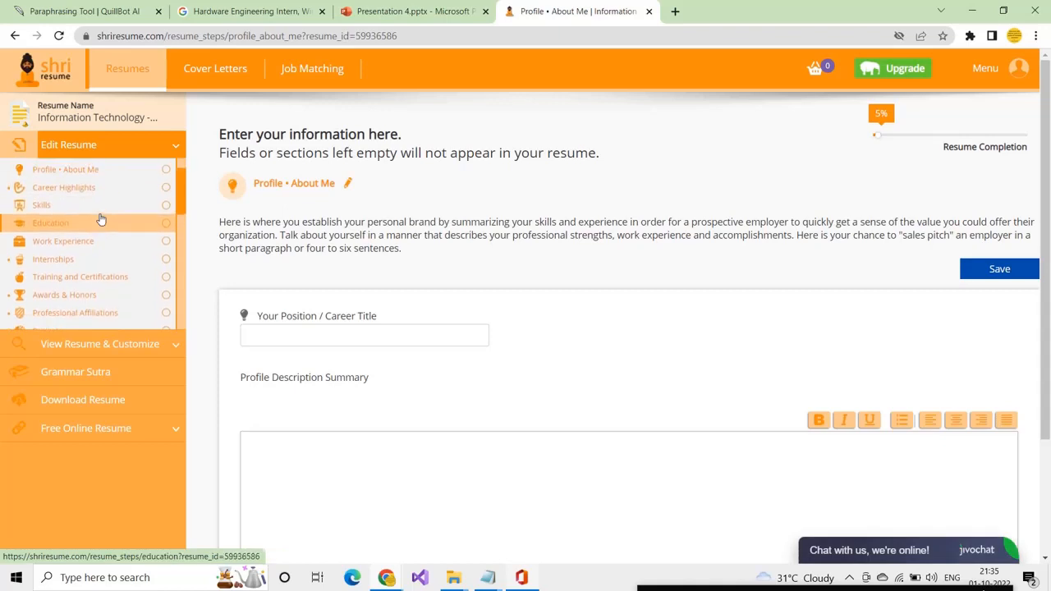
pyautogui.scroll(1, 95, 210)
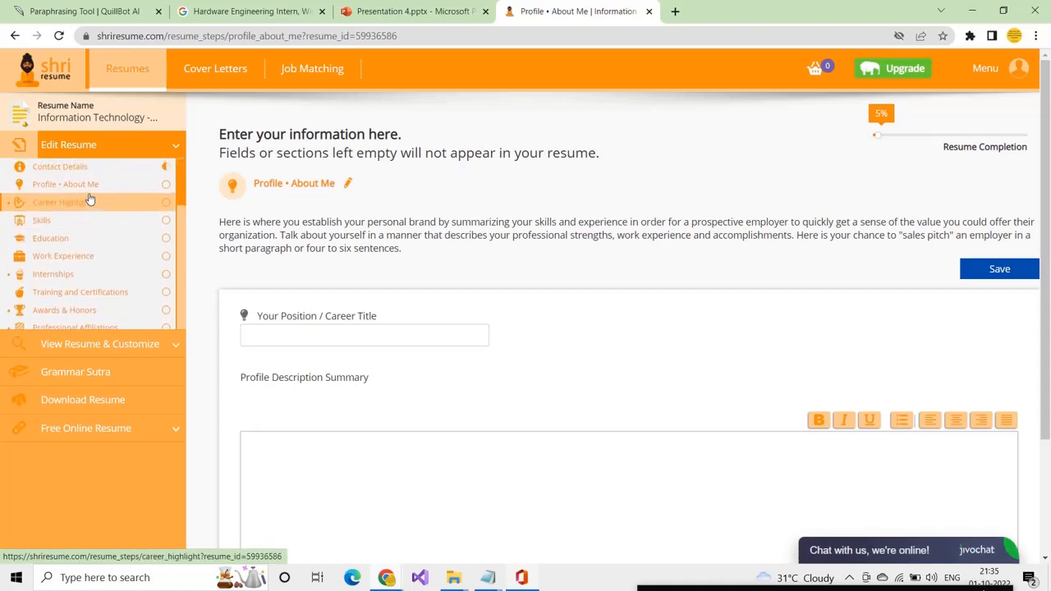
pyautogui.click(82, 202)
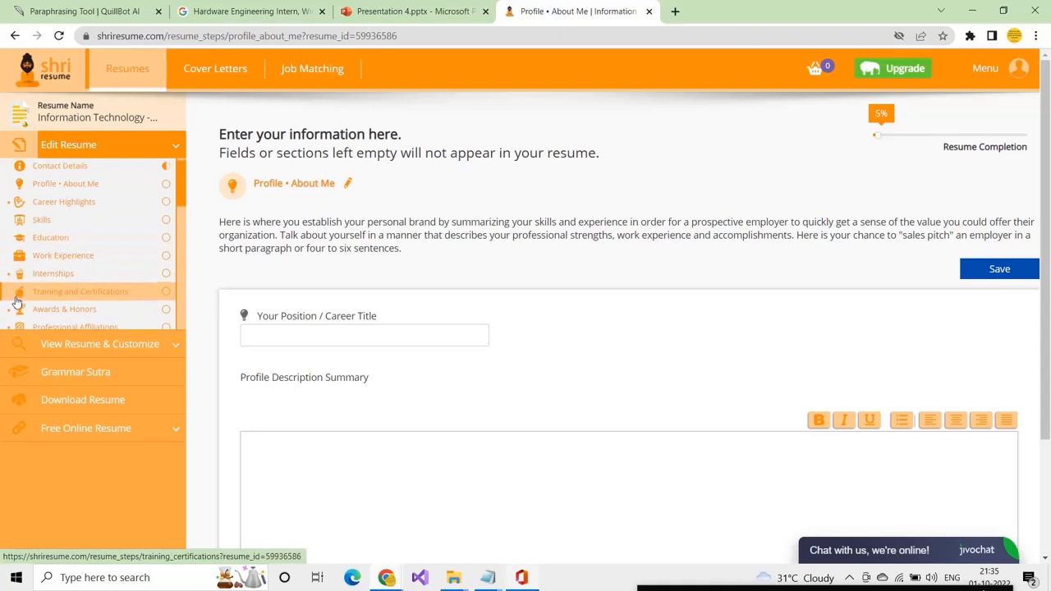
pyautogui.scroll(-1, 16, 302)
pyautogui.scroll(-2, 16, 301)
pyautogui.scroll(3, 16, 301)
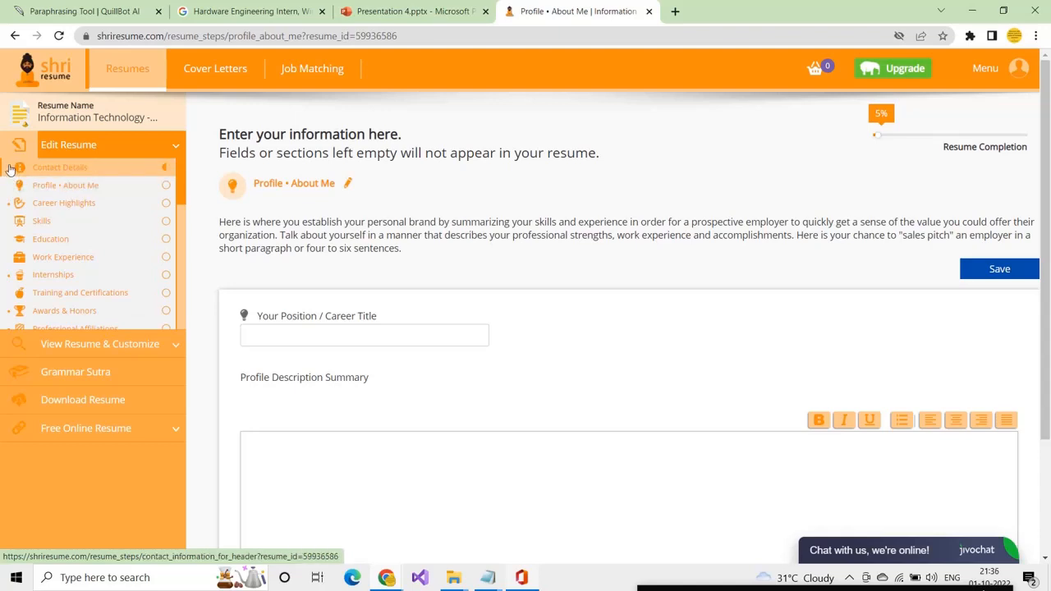
pyautogui.click(10, 168)
# - Set the position / career title to the suggested entry Software Developer
pyautogui.scroll(-2, 322, 428)
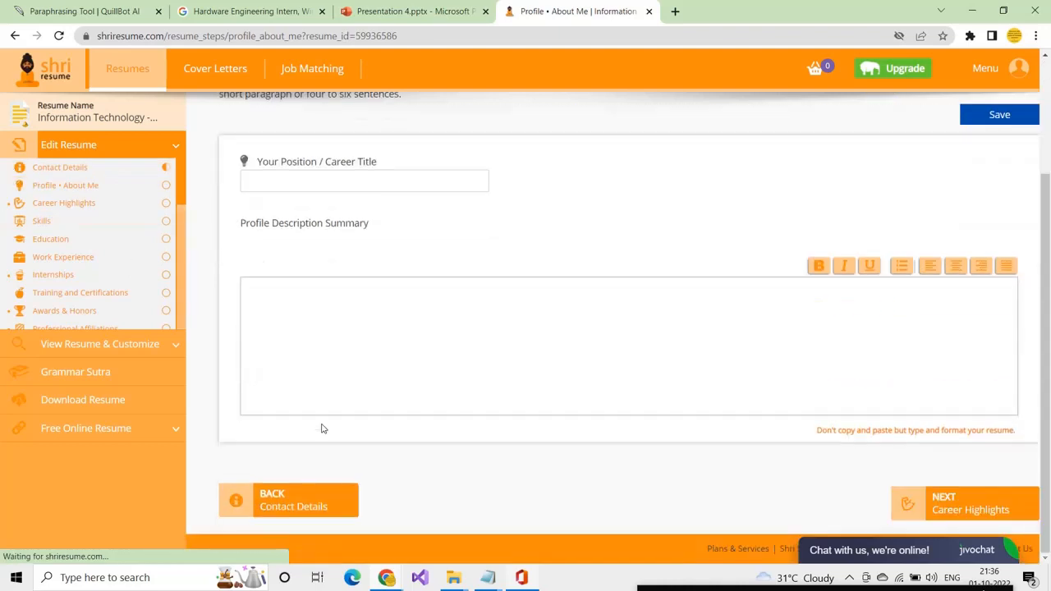
pyautogui.scroll(2, 322, 428)
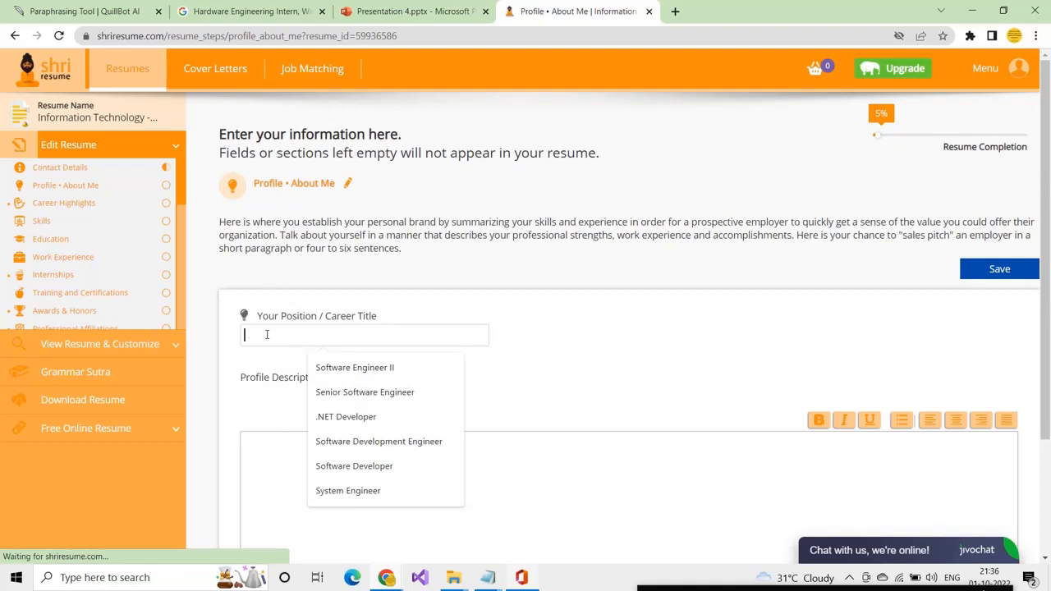
pyautogui.click(346, 466)
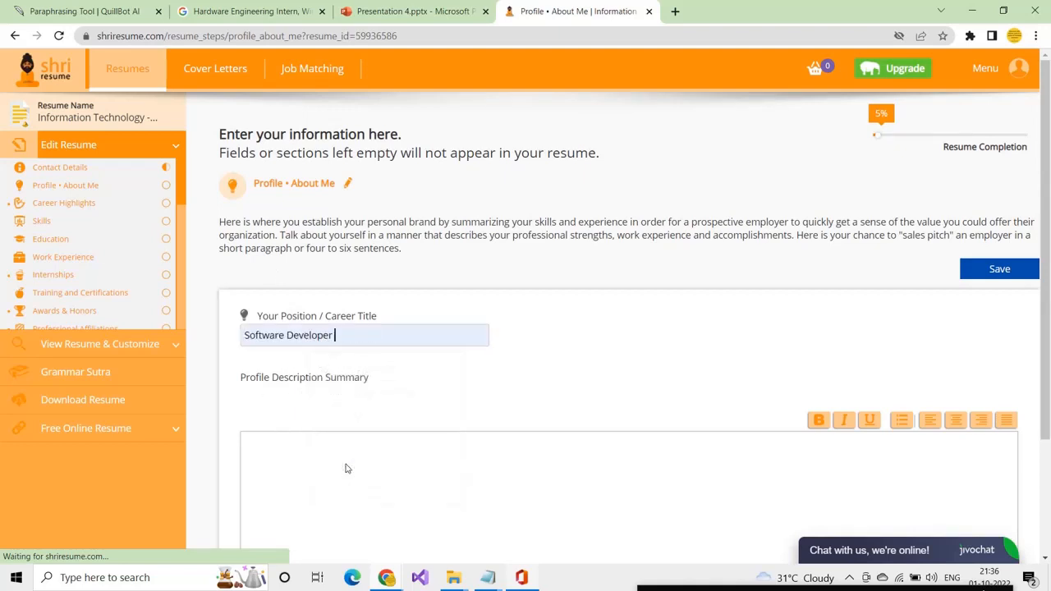
# - Copy the four numbered example points from the presentation's About ME slide into the profile description summary
pyautogui.scroll(-3, 347, 464)
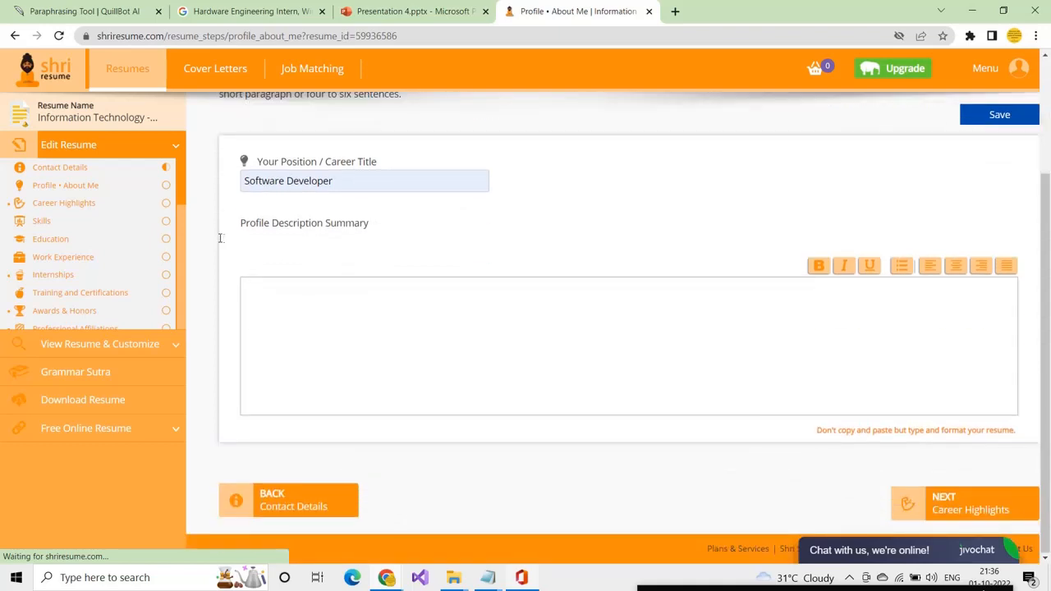
pyautogui.click(328, 311)
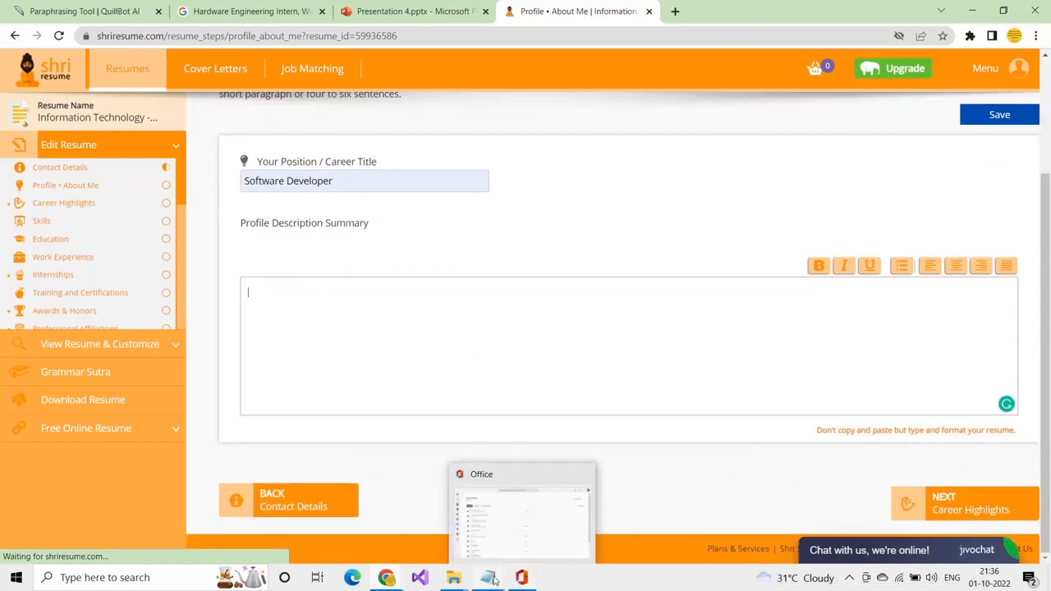
pyautogui.click(400, 10)
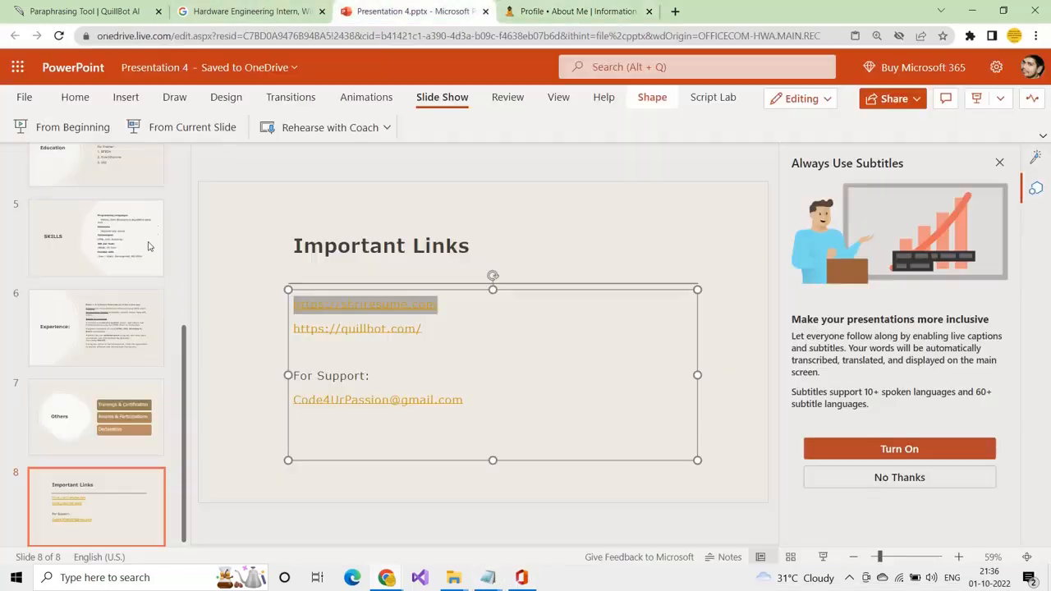
pyautogui.scroll(5, 140, 246)
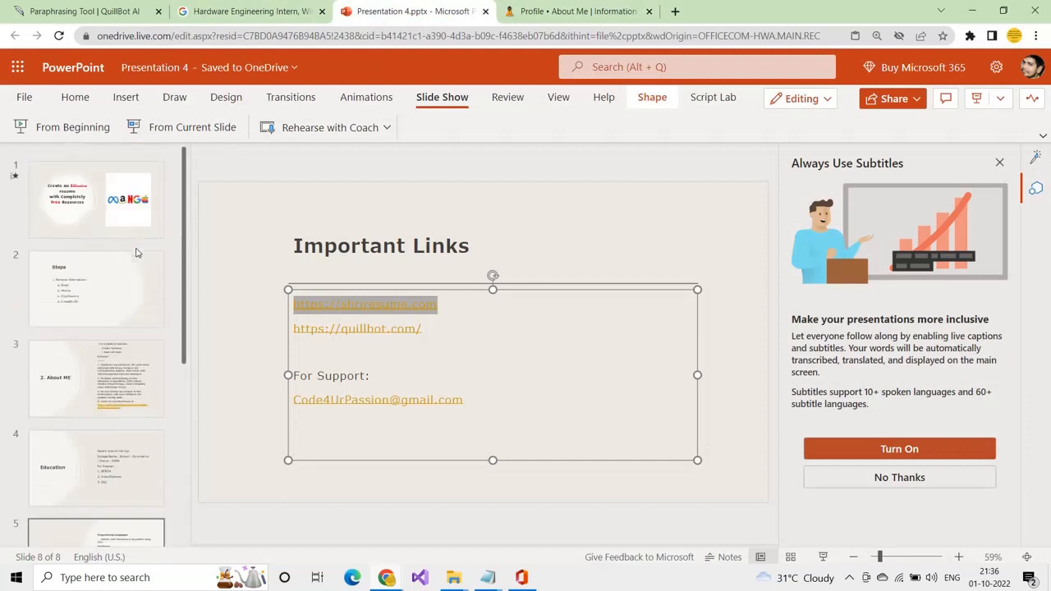
pyautogui.click(125, 399)
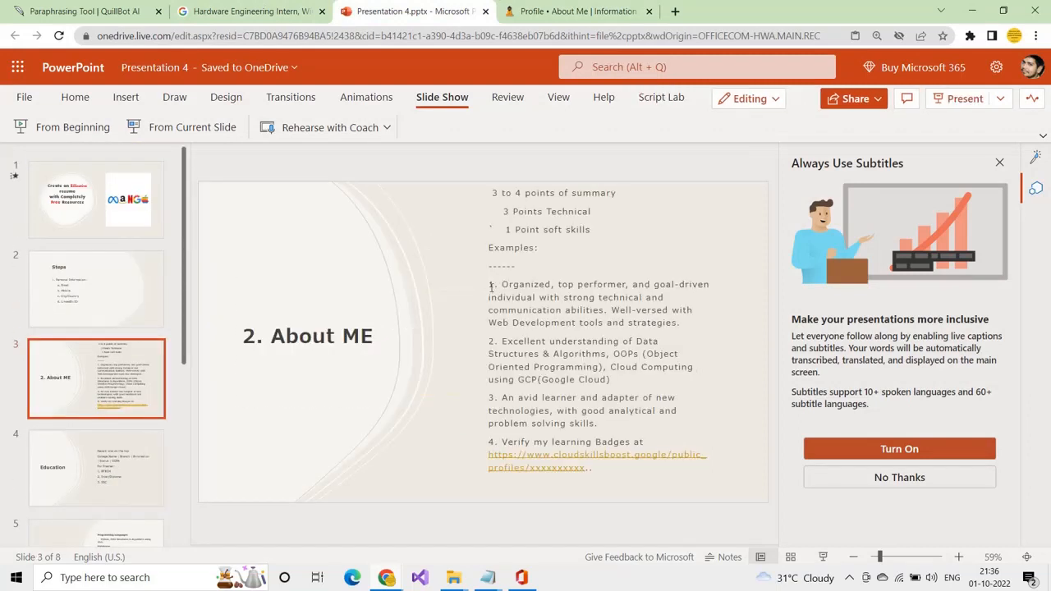
pyautogui.moveTo(485, 284); pyautogui.dragTo(654, 473)
pyautogui.hotkey('ctrl', 'c')
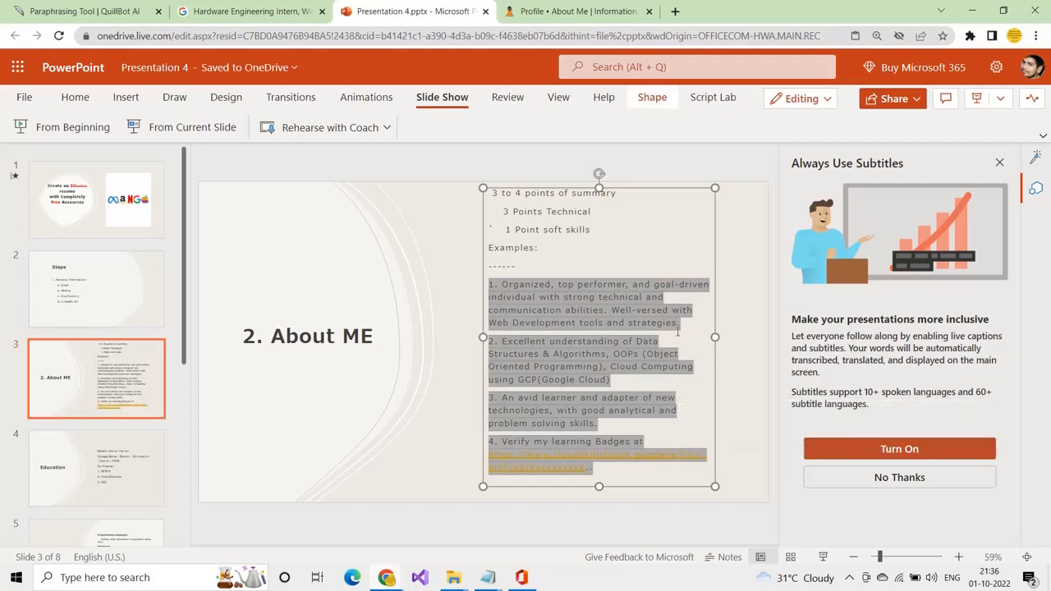
pyautogui.click(536, 9)
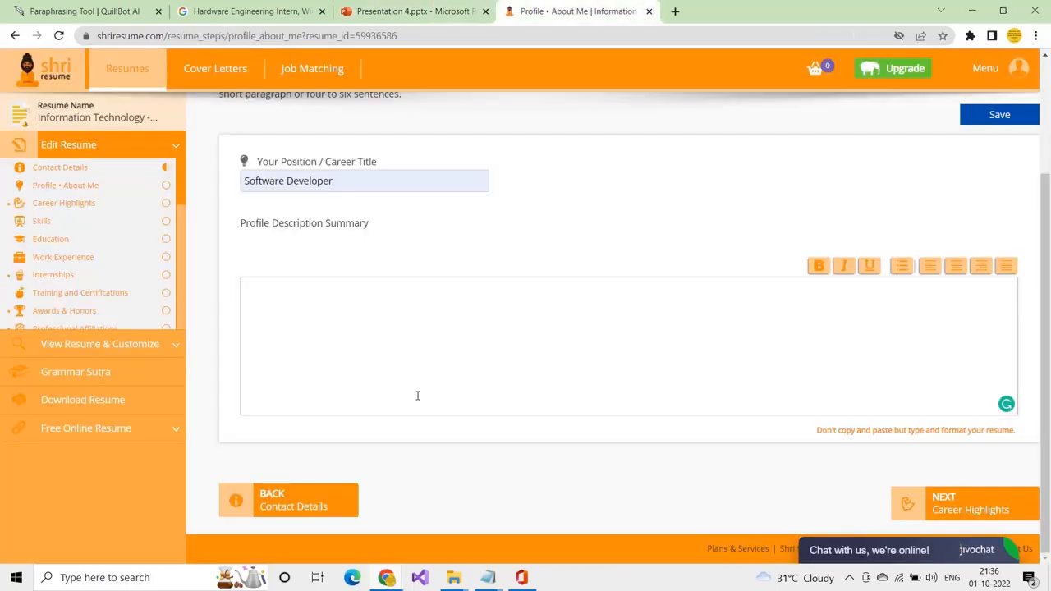
pyautogui.hotkey('ctrl', 'v')
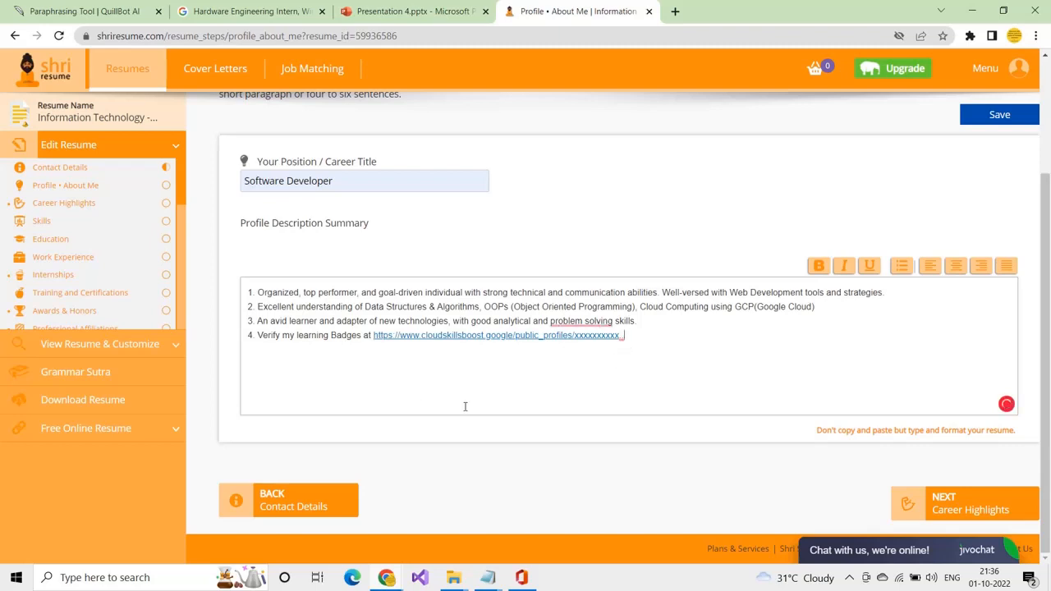
# - Bold "Organized" in the first summary point and "Data Structures & Algorithms", "OOPs (Object Oriented Programming)" and "GCP(Google Cloud)" in the second
pyautogui.doubleClick(281, 293)
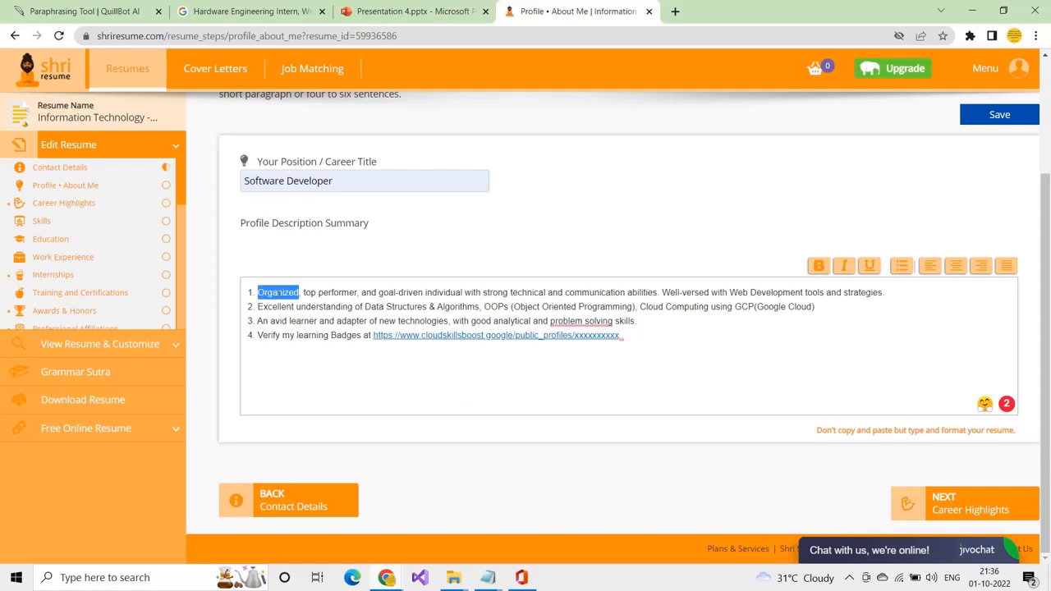
pyautogui.click(818, 266)
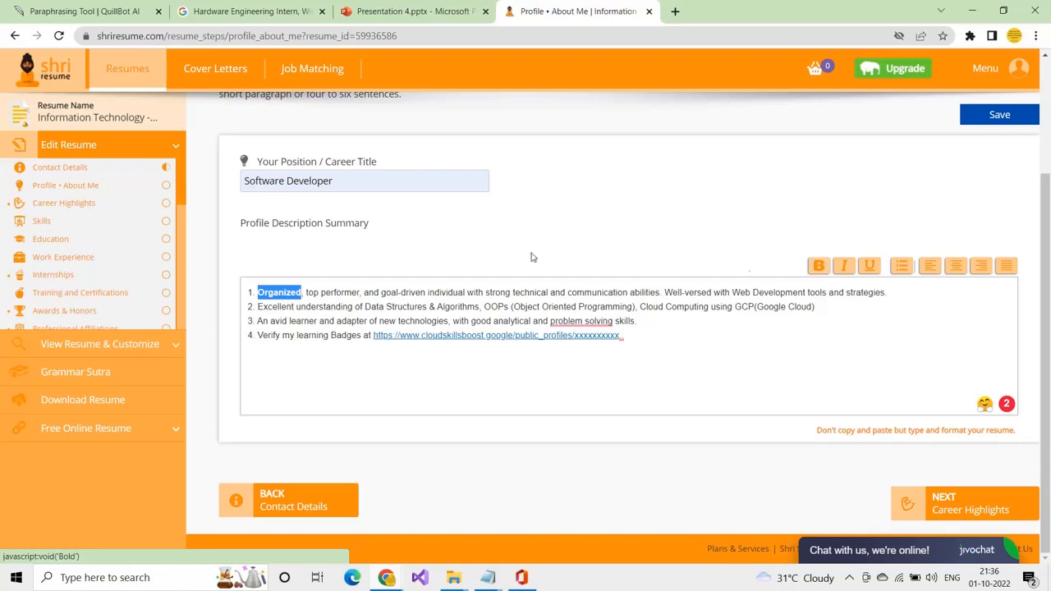
pyautogui.moveTo(364, 306); pyautogui.dragTo(482, 306)
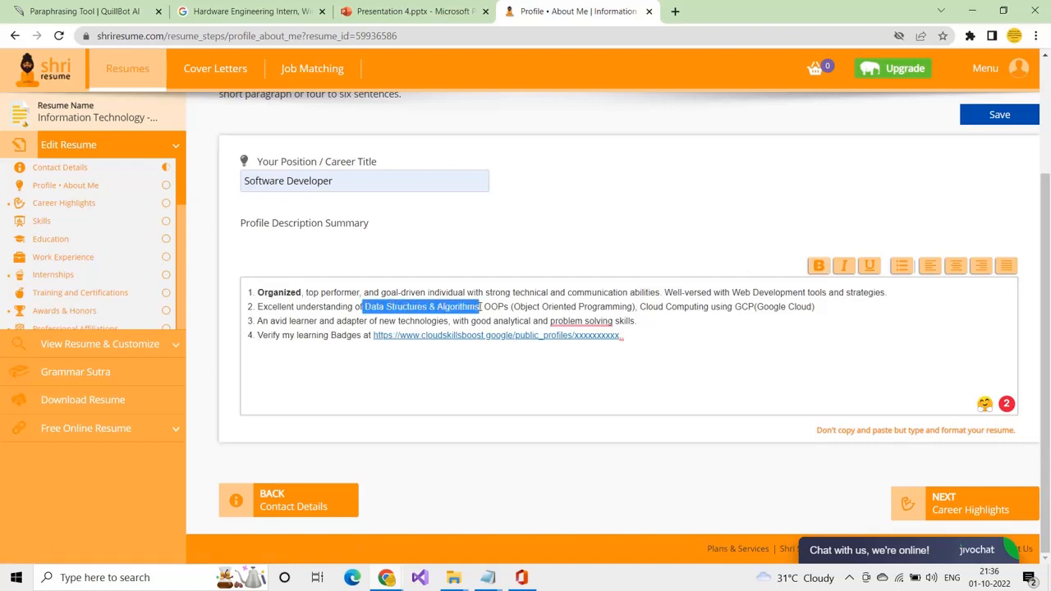
pyautogui.click(817, 265)
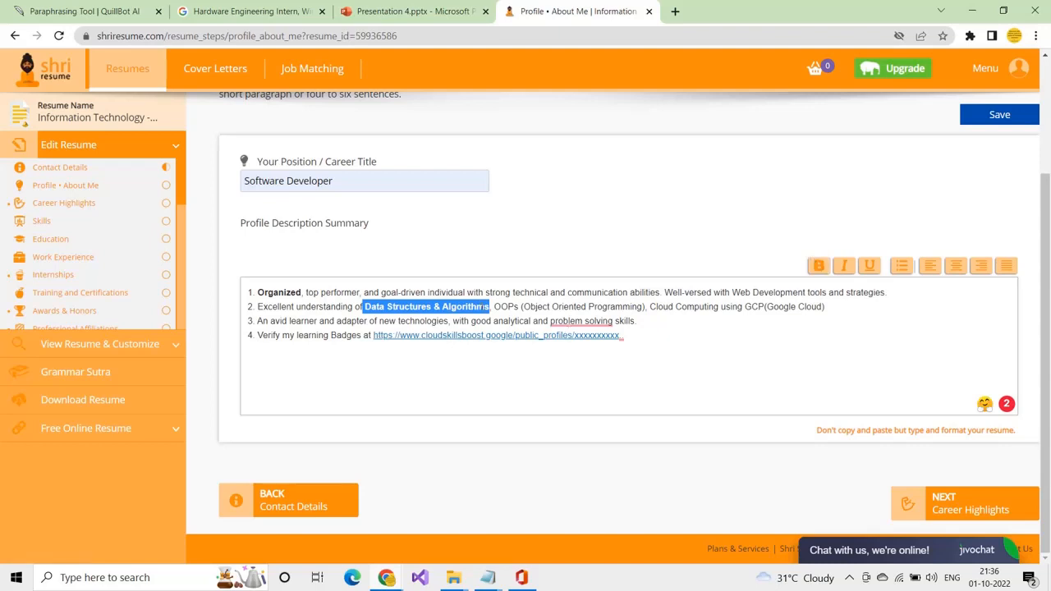
pyautogui.moveTo(494, 306); pyautogui.dragTo(645, 306)
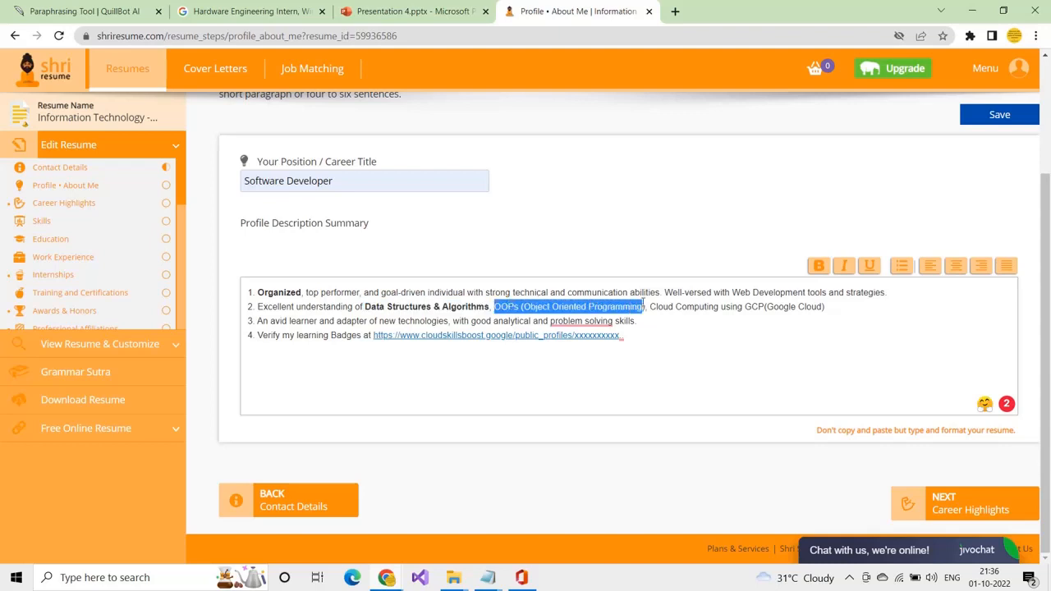
pyautogui.click(818, 267)
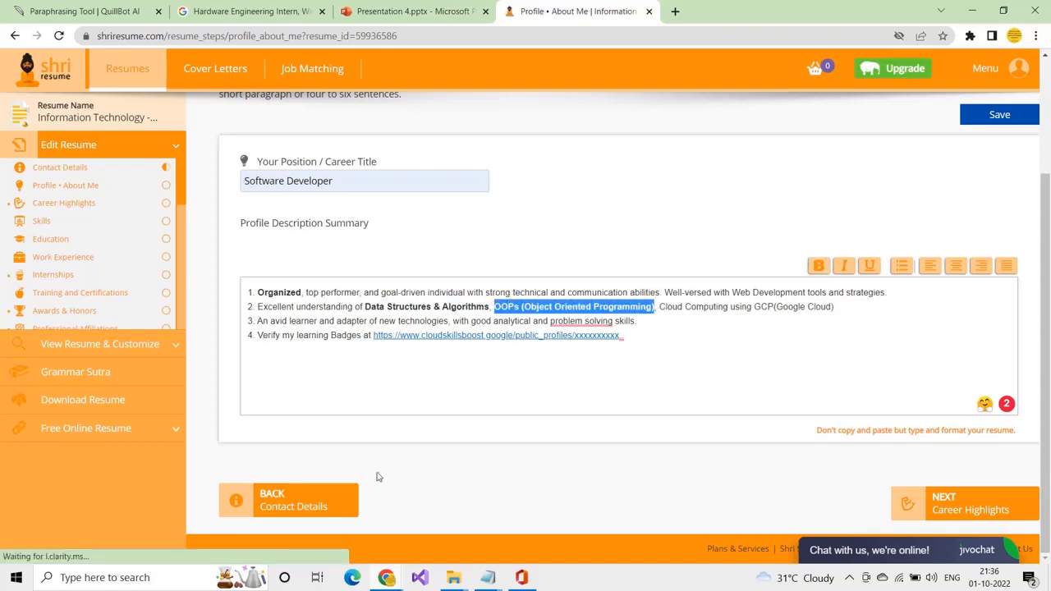
pyautogui.tripleClick(763, 308)
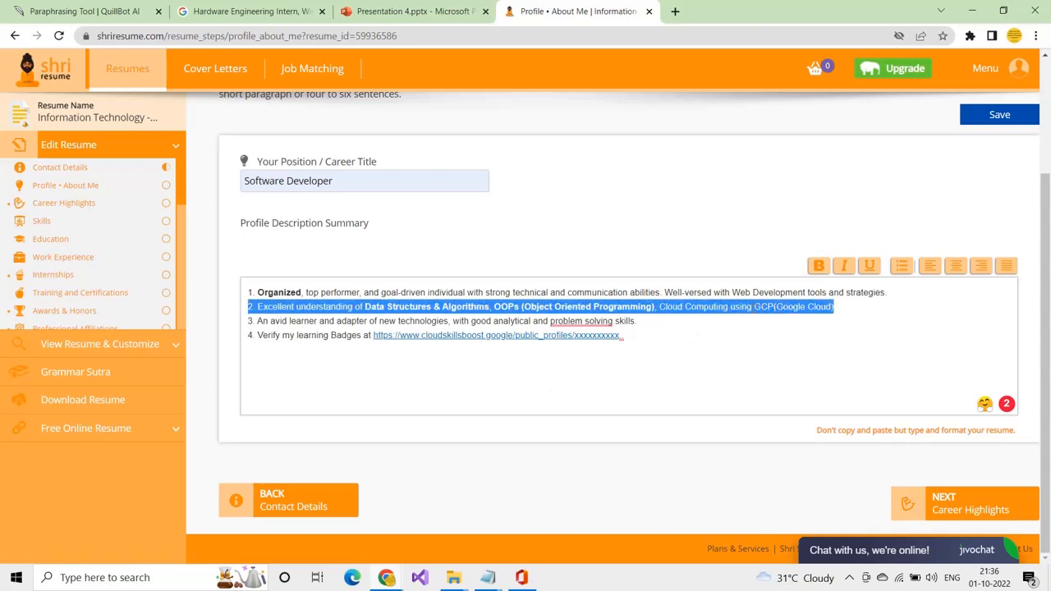
pyautogui.moveTo(752, 306); pyautogui.dragTo(842, 308)
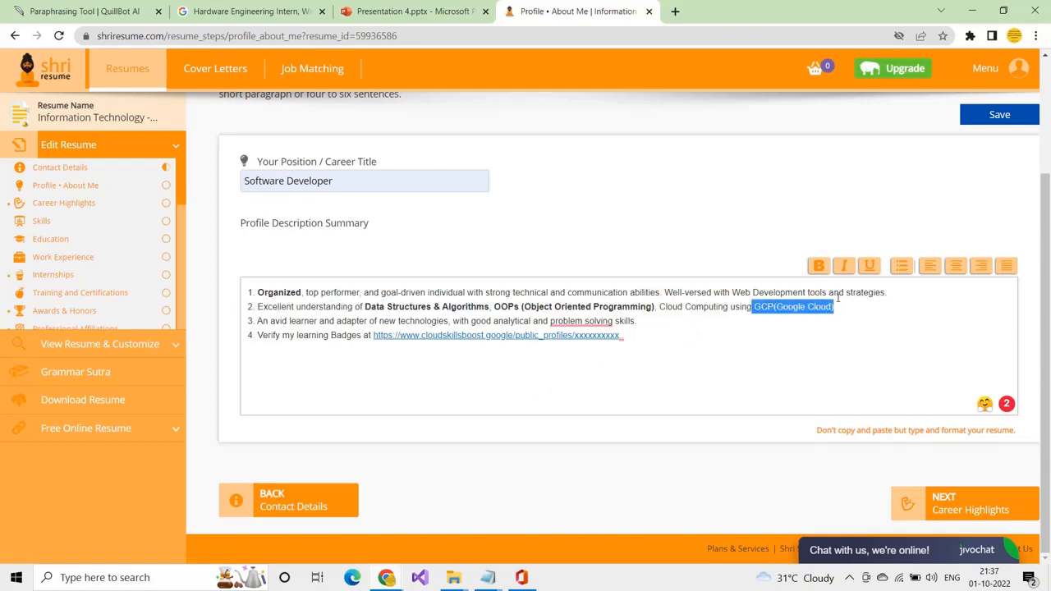
pyautogui.click(819, 265)
# - Accept the suggested hyphen in "problem-solving" and bold "top performer, and goal-driven" in the first summary point
pyautogui.moveTo(572, 323)
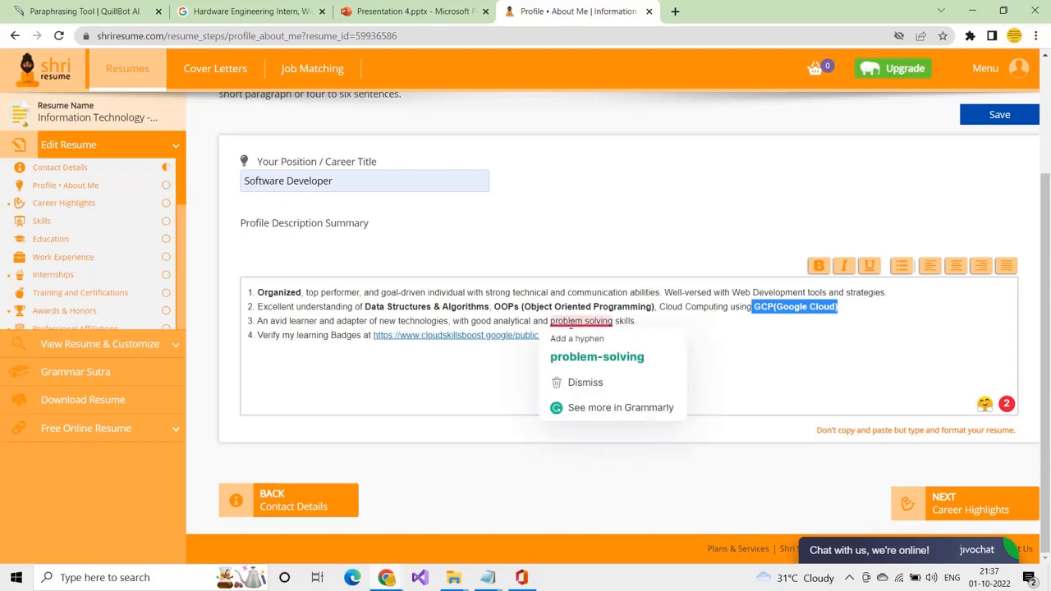
pyautogui.click(586, 344)
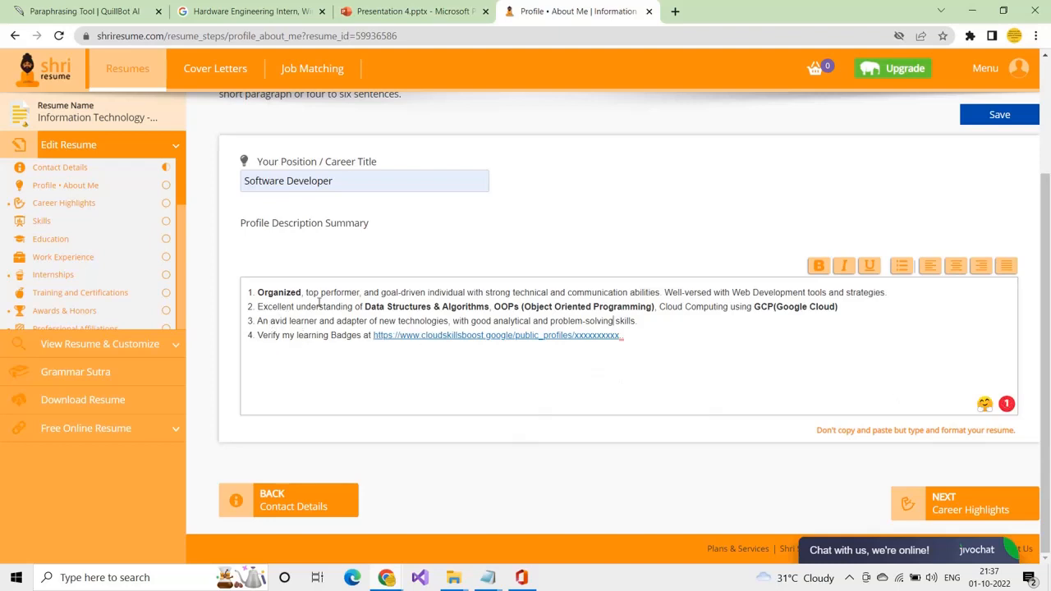
pyautogui.moveTo(306, 293); pyautogui.dragTo(426, 293)
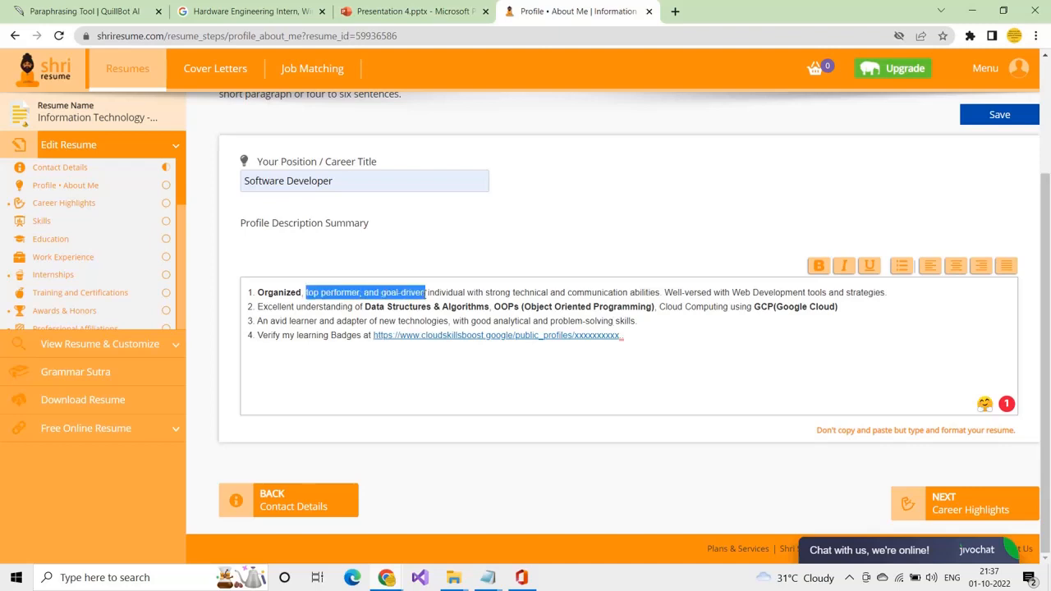
pyautogui.click(819, 265)
pyautogui.click(380, 377)
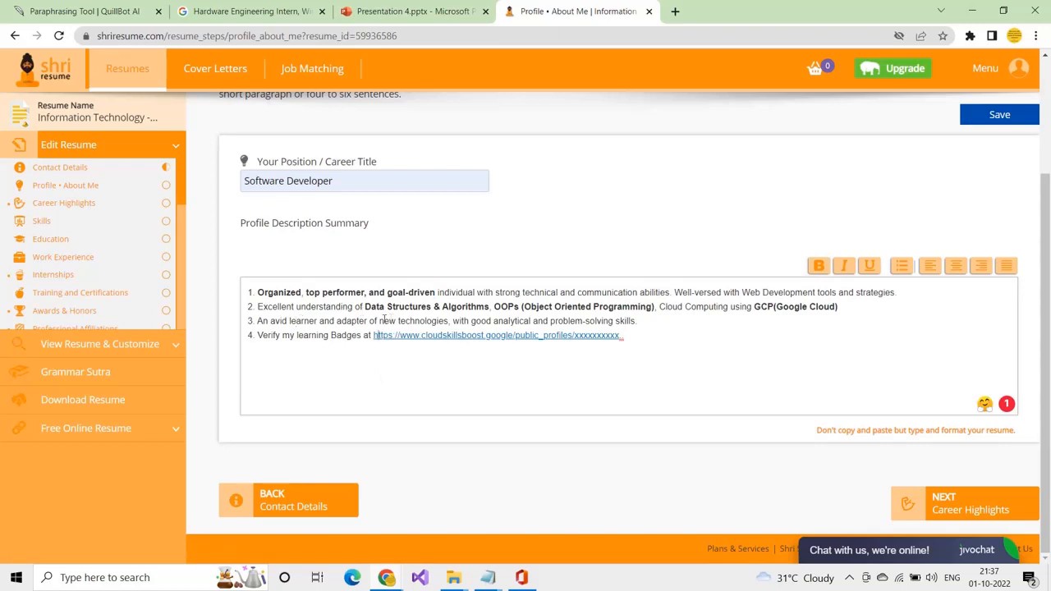
# - Bold "new technologies", "problem-solving skills." and the whole fourth point in the summary, and save the Profile • About Me section
pyautogui.moveTo(377, 321); pyautogui.dragTo(449, 321)
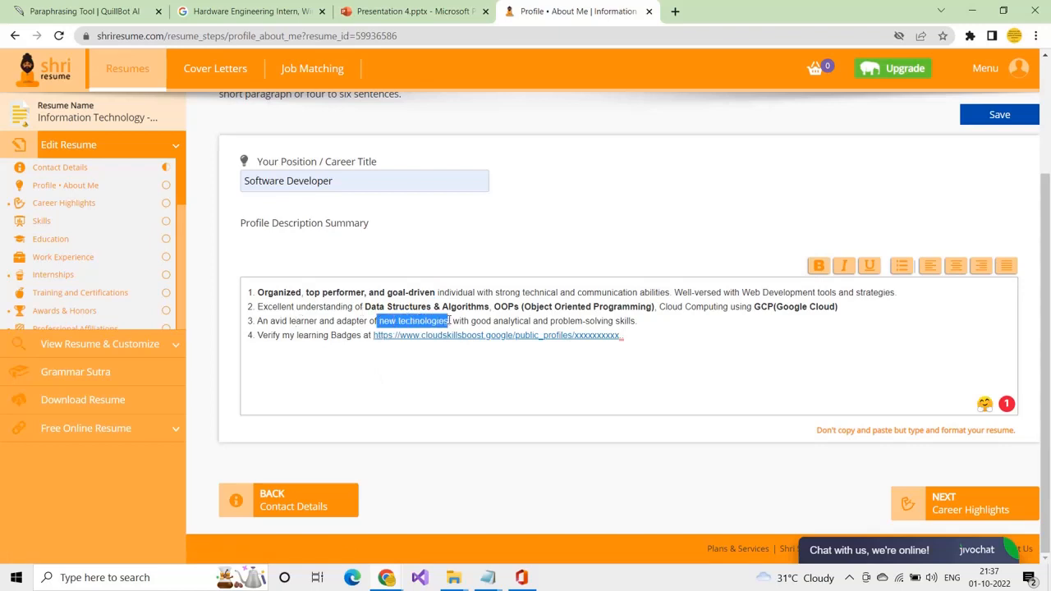
pyautogui.click(818, 266)
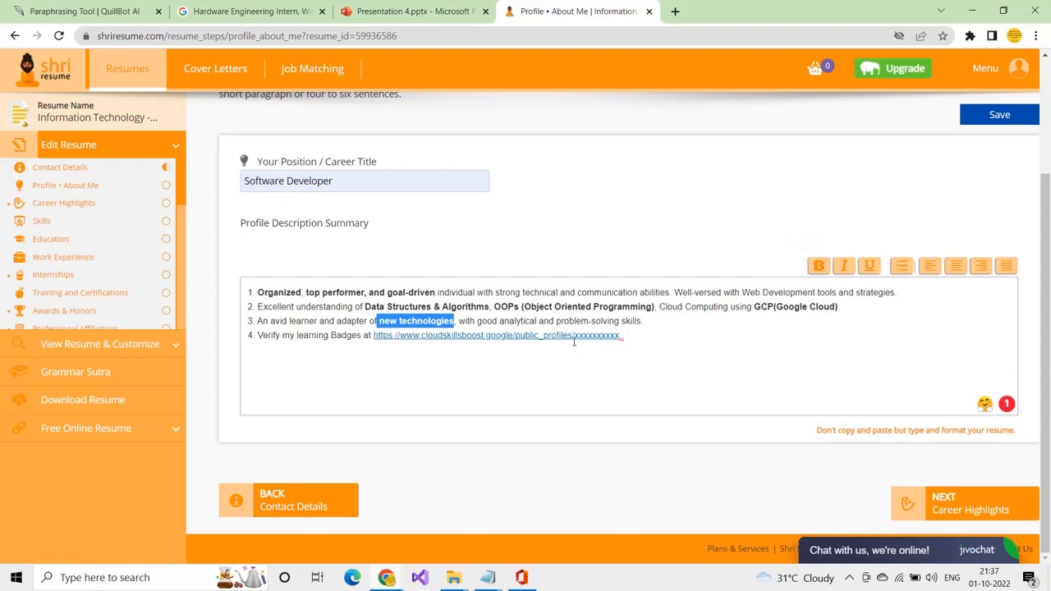
pyautogui.moveTo(556, 321); pyautogui.dragTo(650, 327)
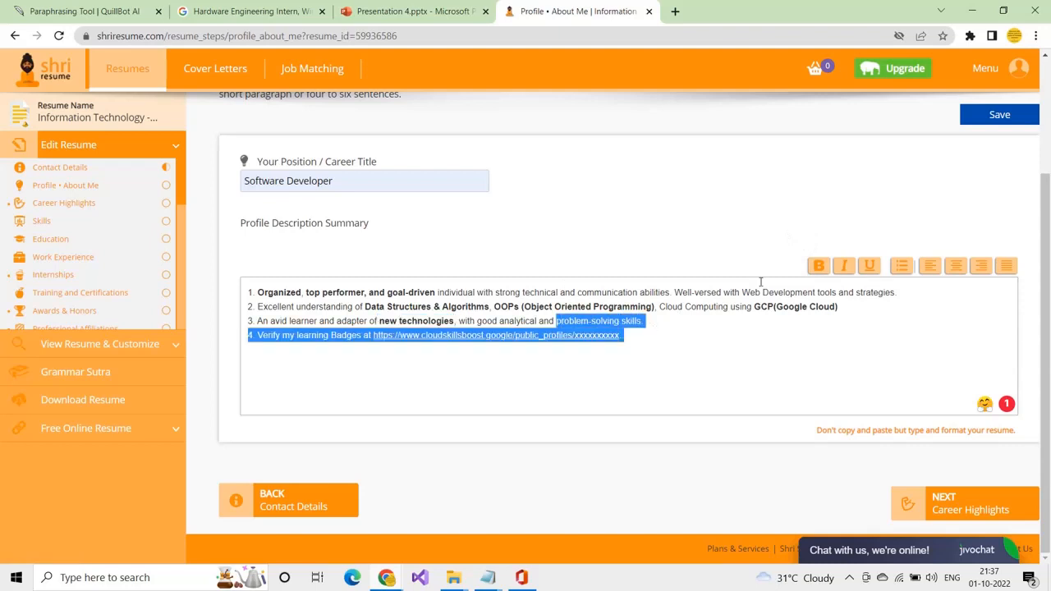
pyautogui.click(648, 329)
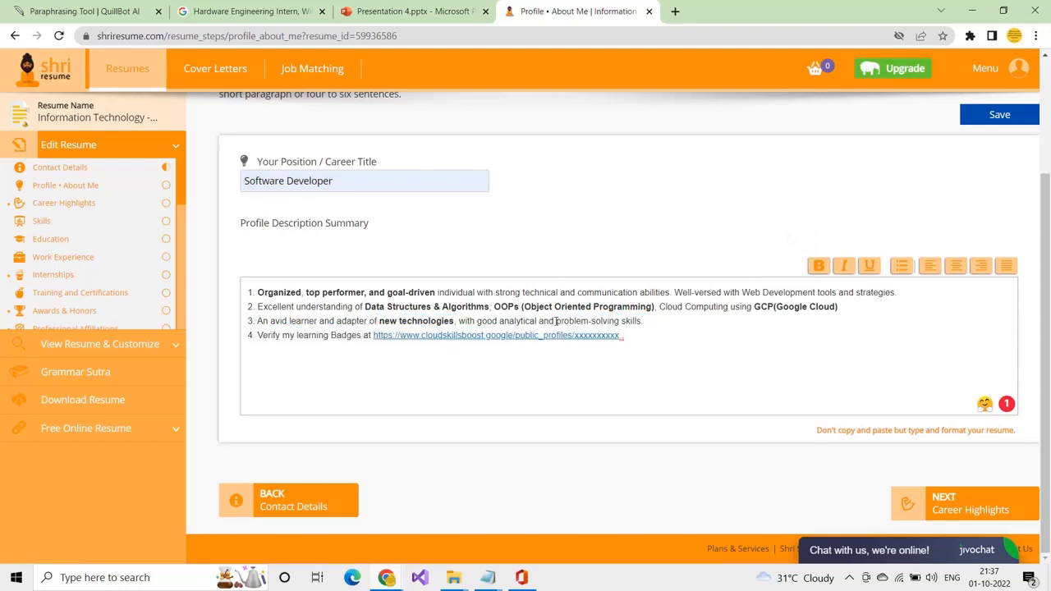
pyautogui.moveTo(556, 321); pyautogui.dragTo(667, 327)
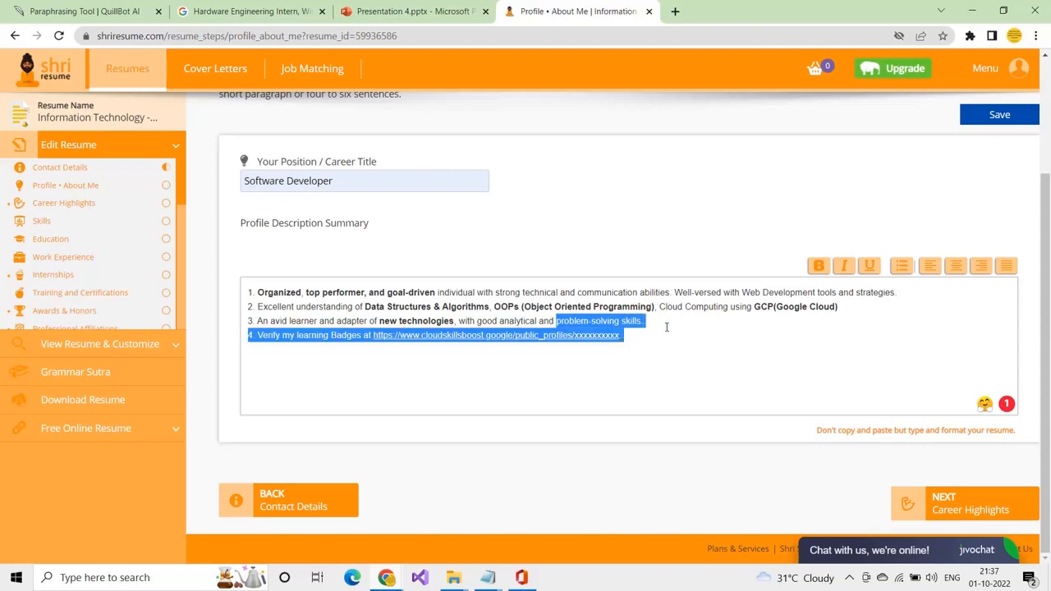
pyautogui.click(819, 267)
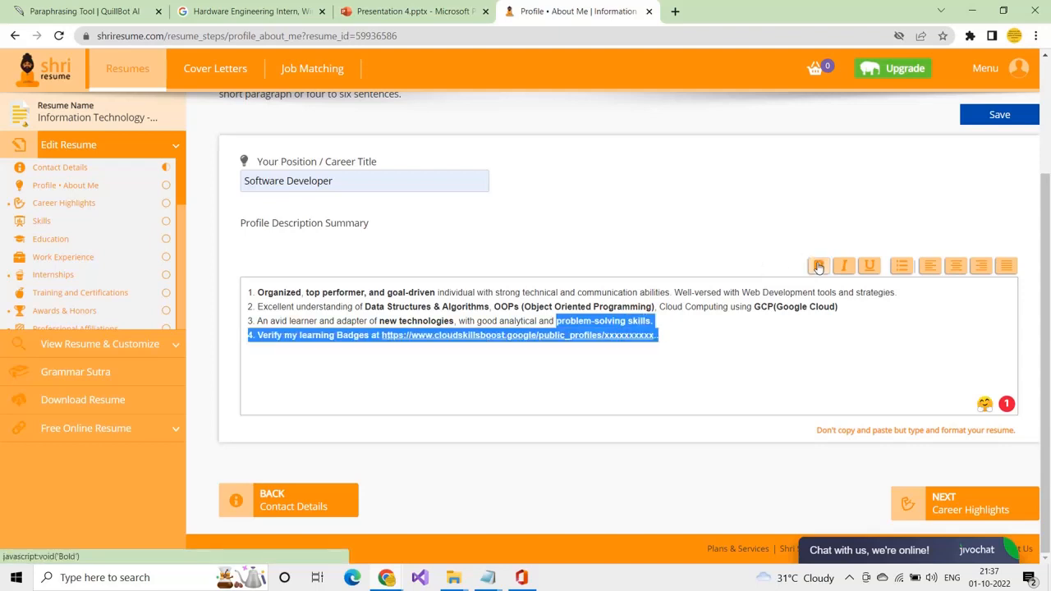
pyautogui.click(756, 359)
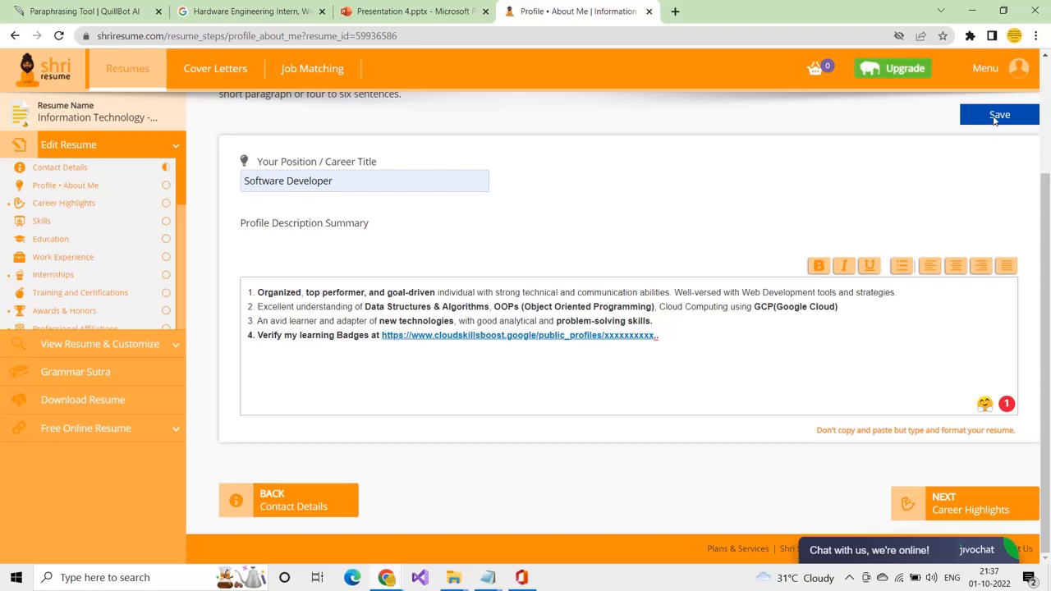
pyautogui.click(724, 293)
pyautogui.click(991, 116)
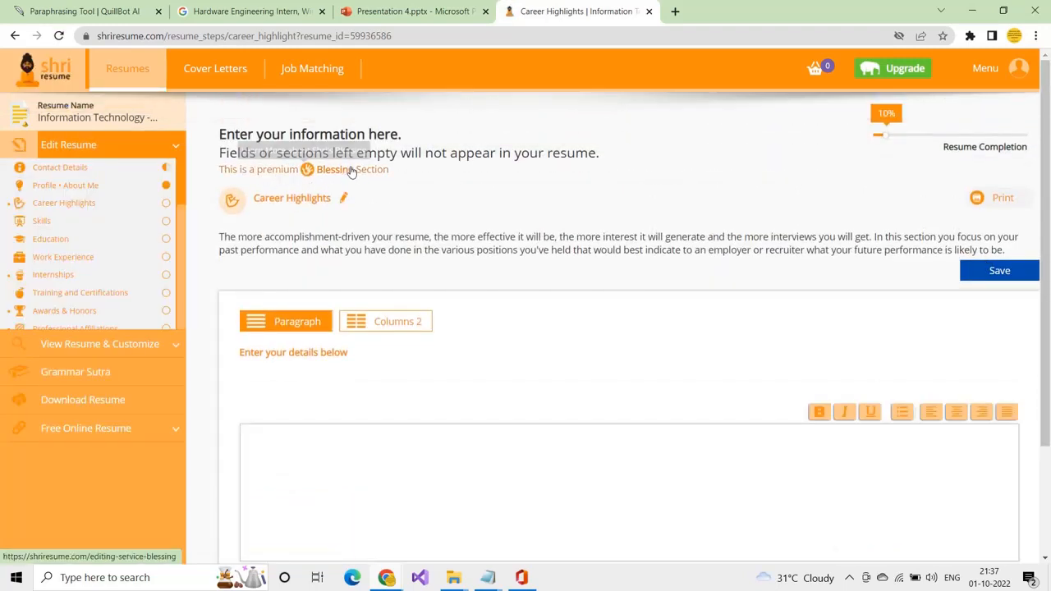
# - Skip the premium Career Highlights section and continue to the Skills section
pyautogui.scroll(-3, 354, 322)
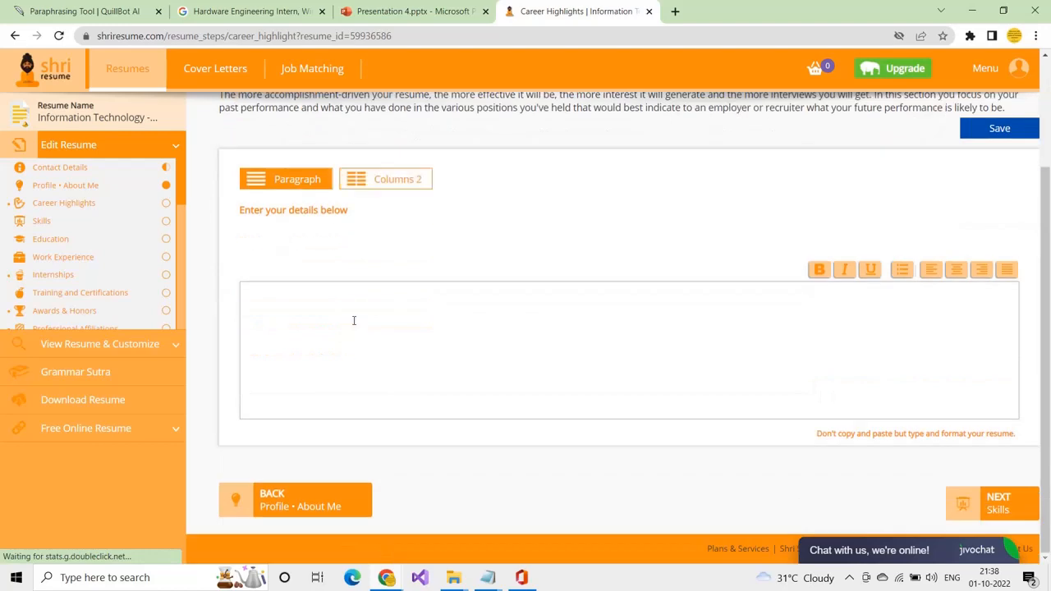
pyautogui.scroll(3, 353, 321)
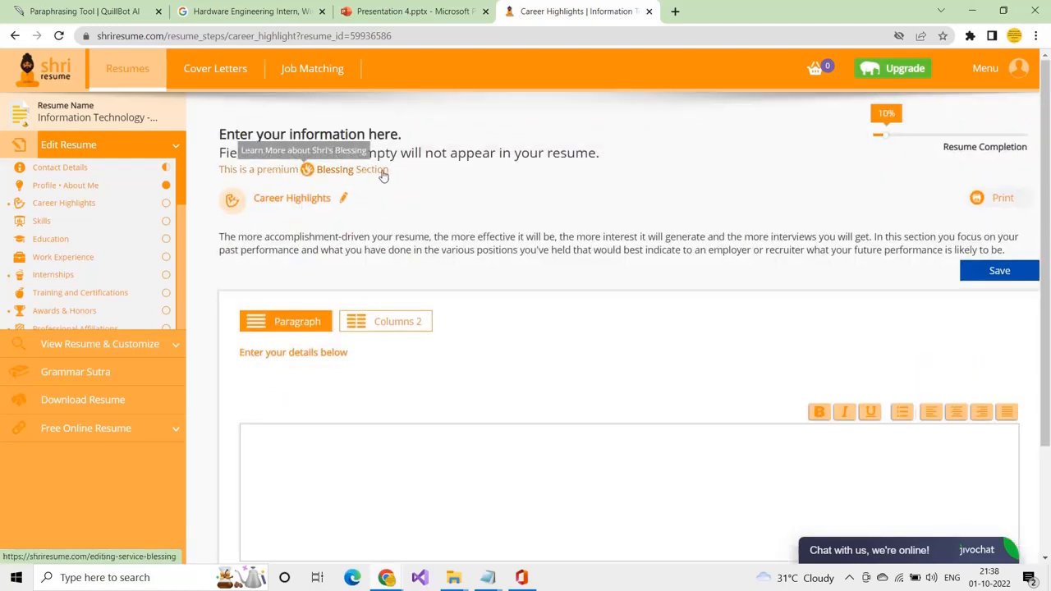
pyautogui.scroll(-3, 420, 220)
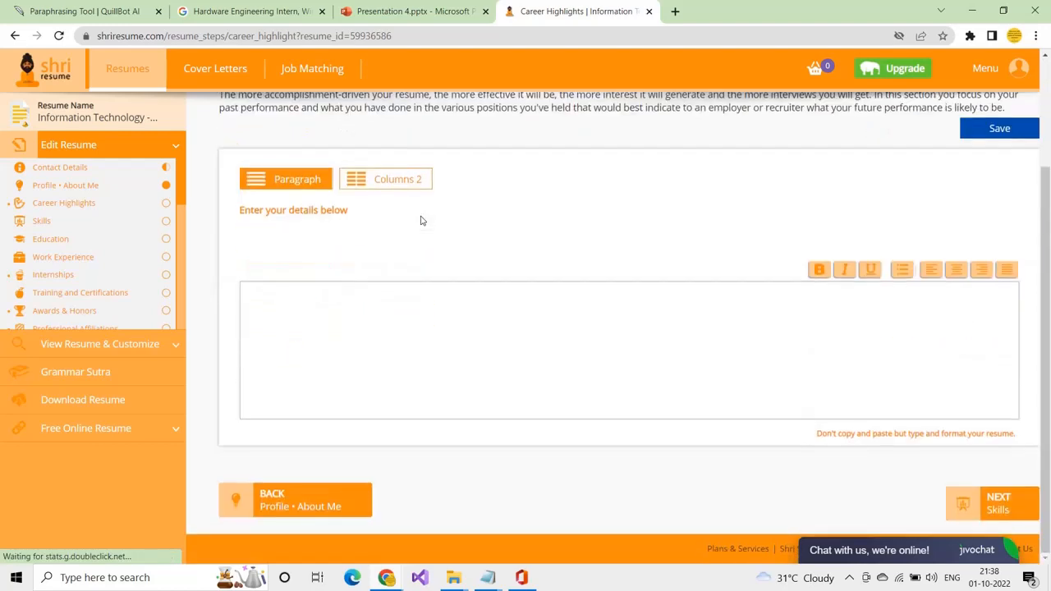
pyautogui.scroll(3, 685, 258)
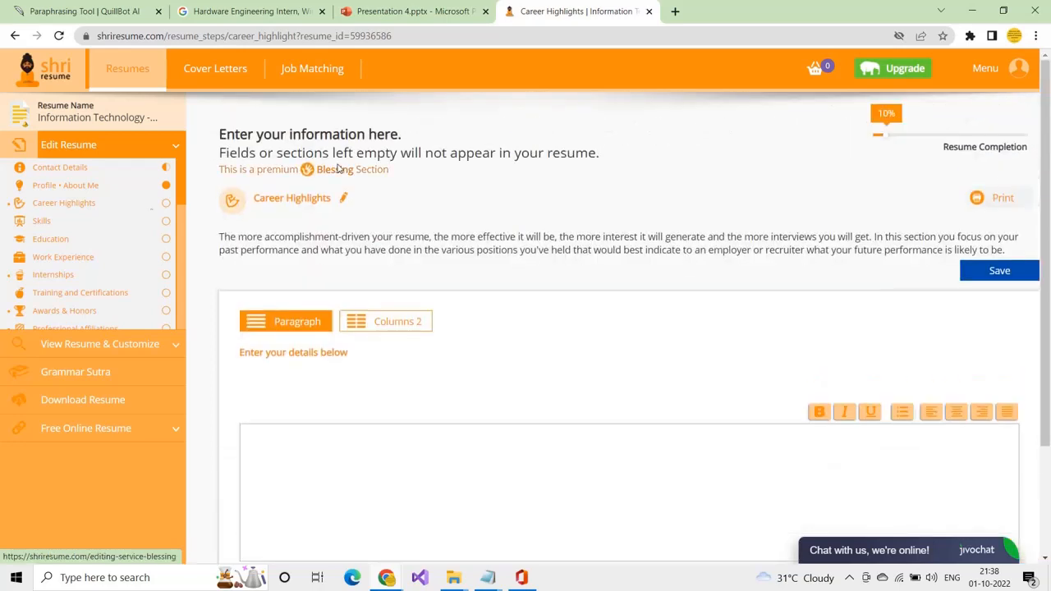
pyautogui.scroll(-3, 619, 381)
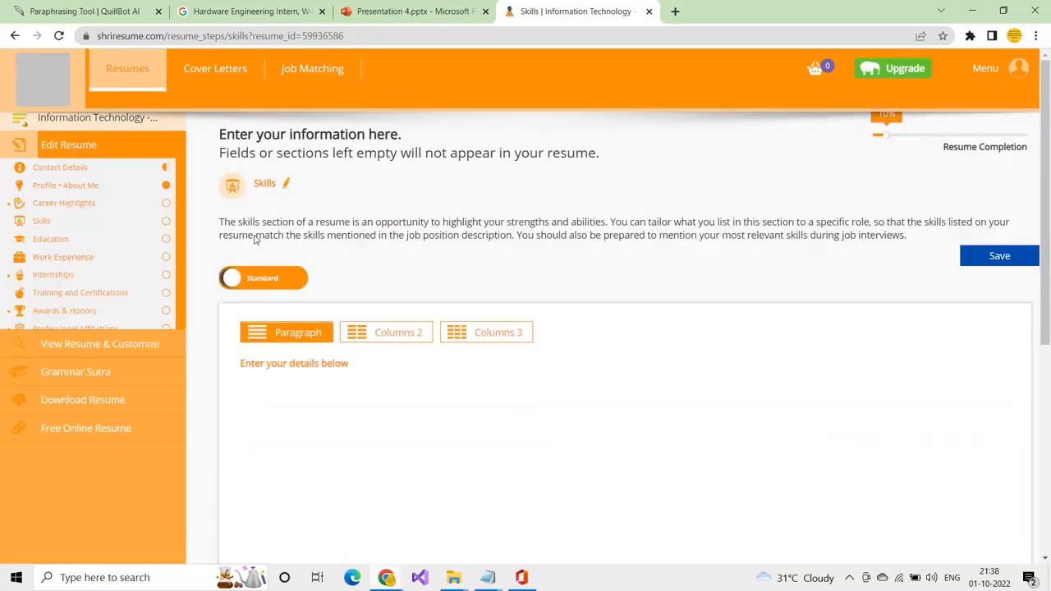
# - Set the Skills section's text layout to three columns
pyautogui.scroll(-3, 299, 355)
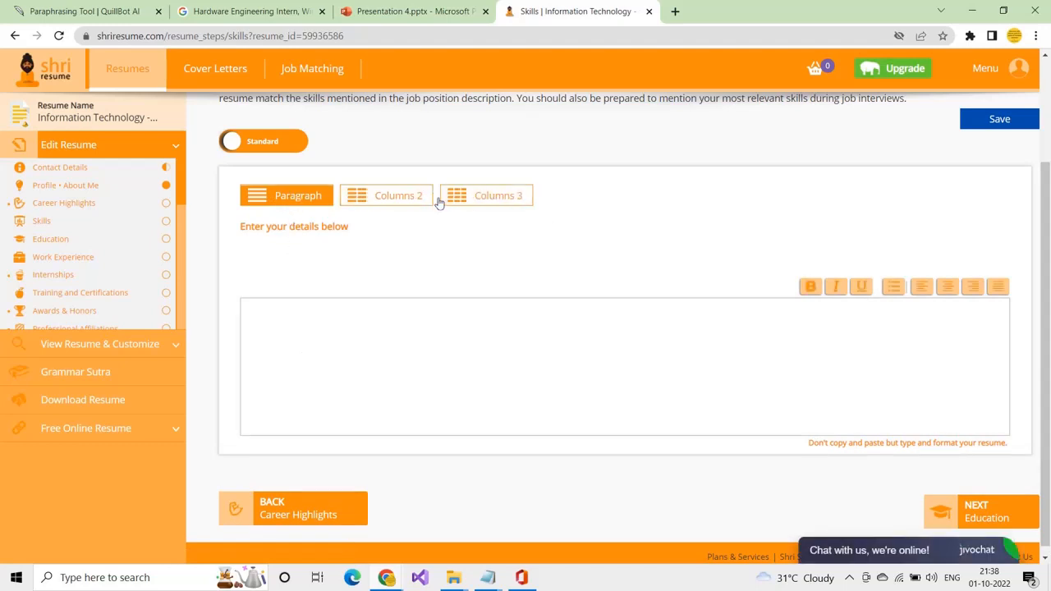
pyautogui.click(412, 202)
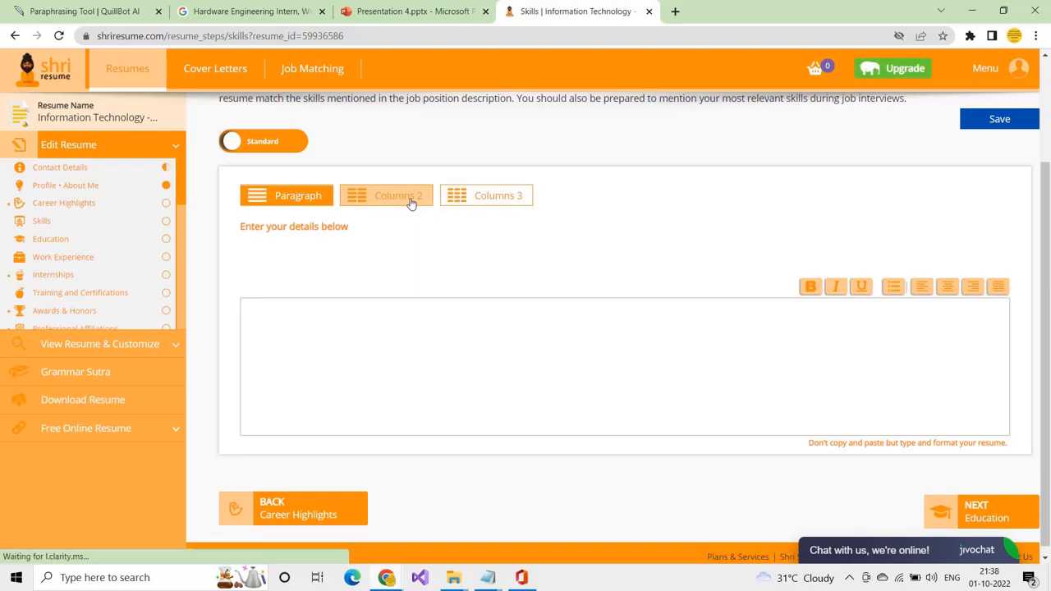
pyautogui.click(509, 197)
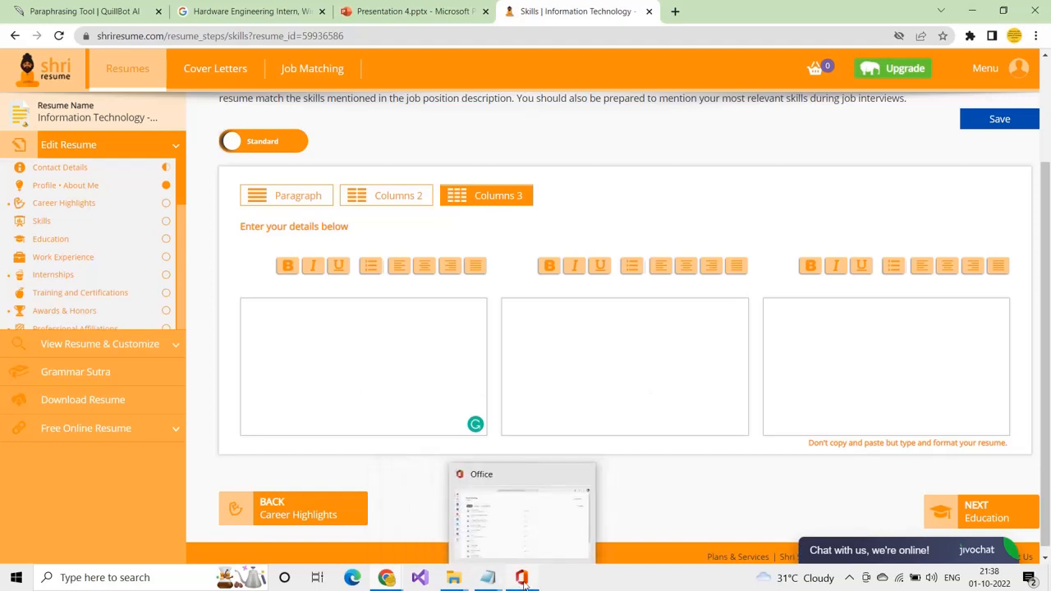
# - Copy the Programming Languages and Databases skills, from "Python" to "Microsoft SQL Server", from the untitled Notepad notes into the first Skills column
pyautogui.moveTo(487, 581)
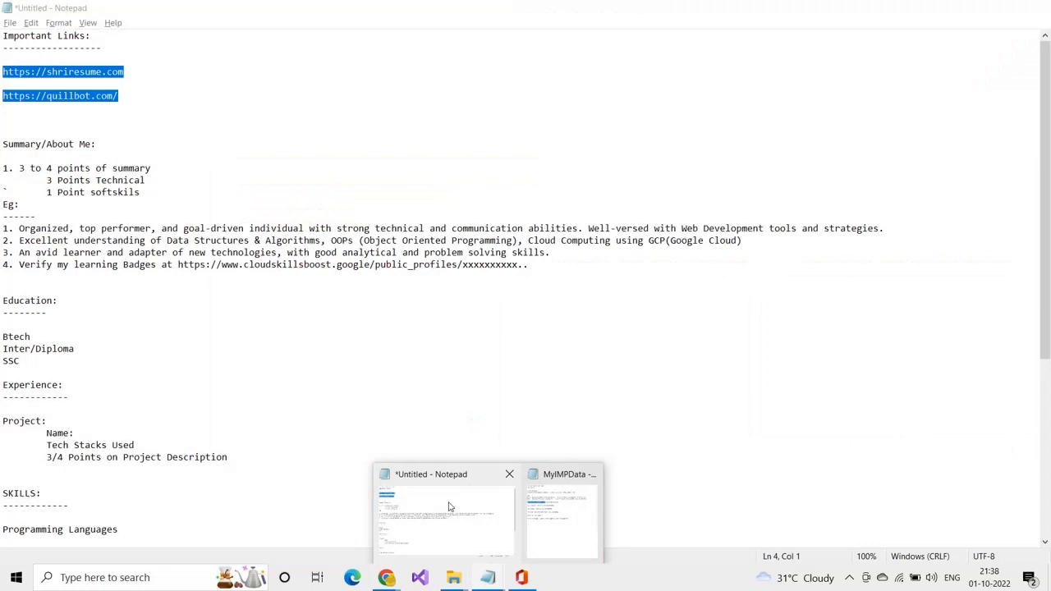
pyautogui.click(452, 507)
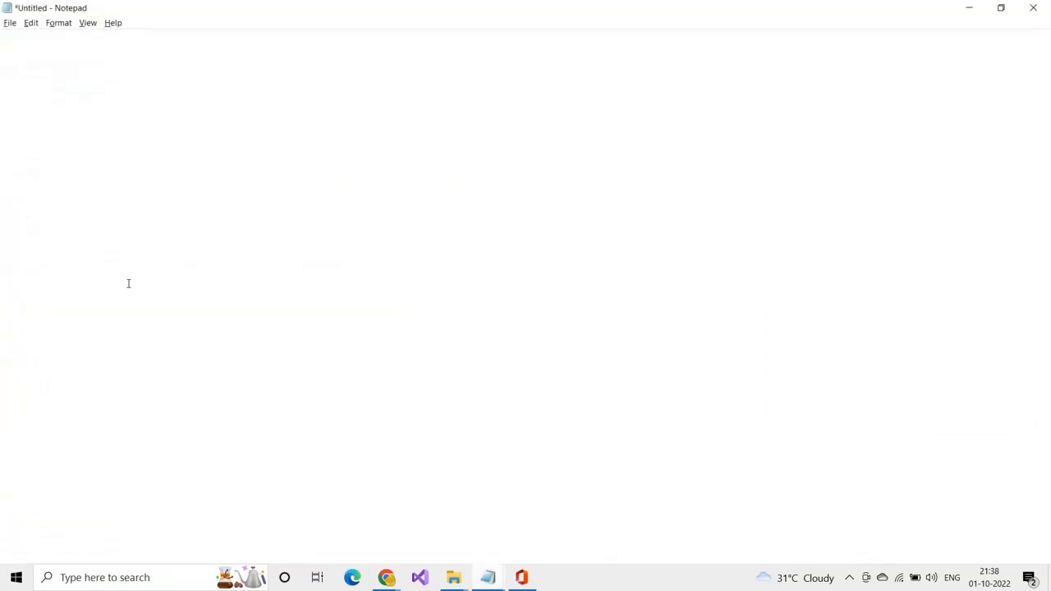
pyautogui.scroll(-7, 128, 283)
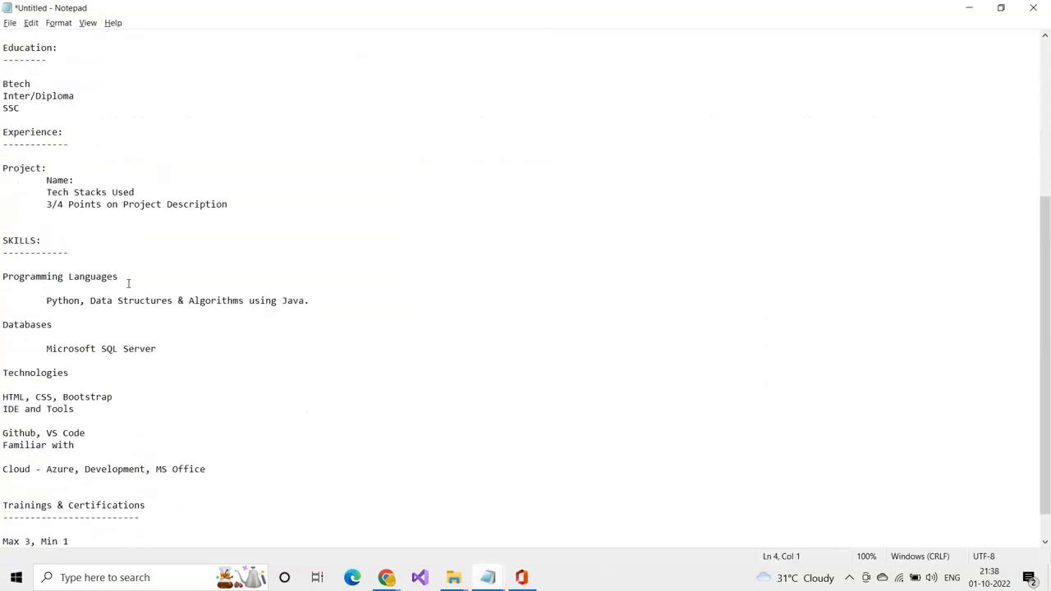
pyautogui.moveTo(2, 277); pyautogui.dragTo(458, 348)
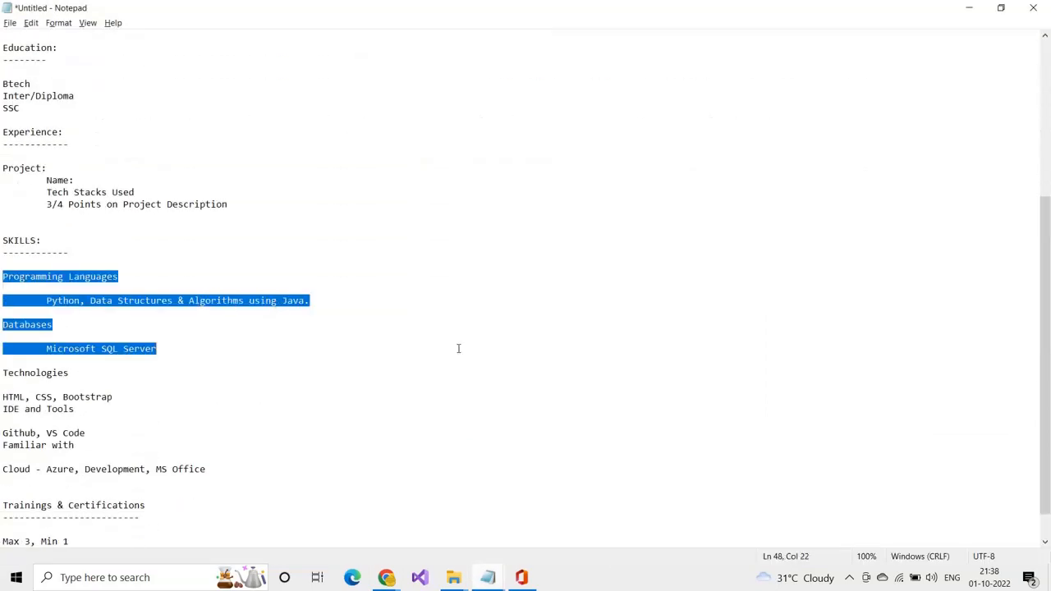
pyautogui.hotkey('alt', 'Tab')
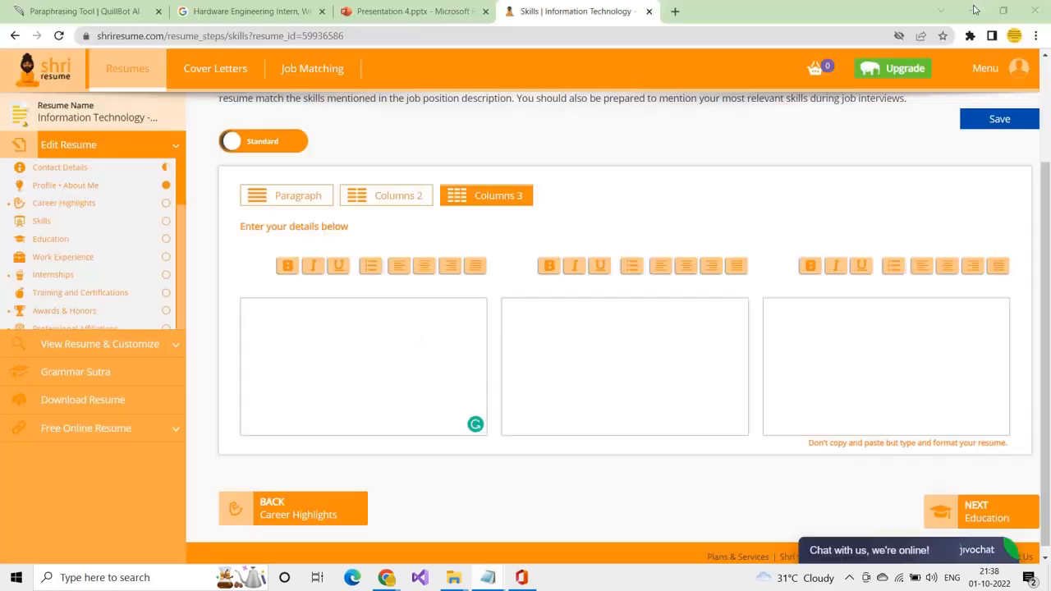
pyautogui.click(969, 7)
pyautogui.moveTo(385, 577)
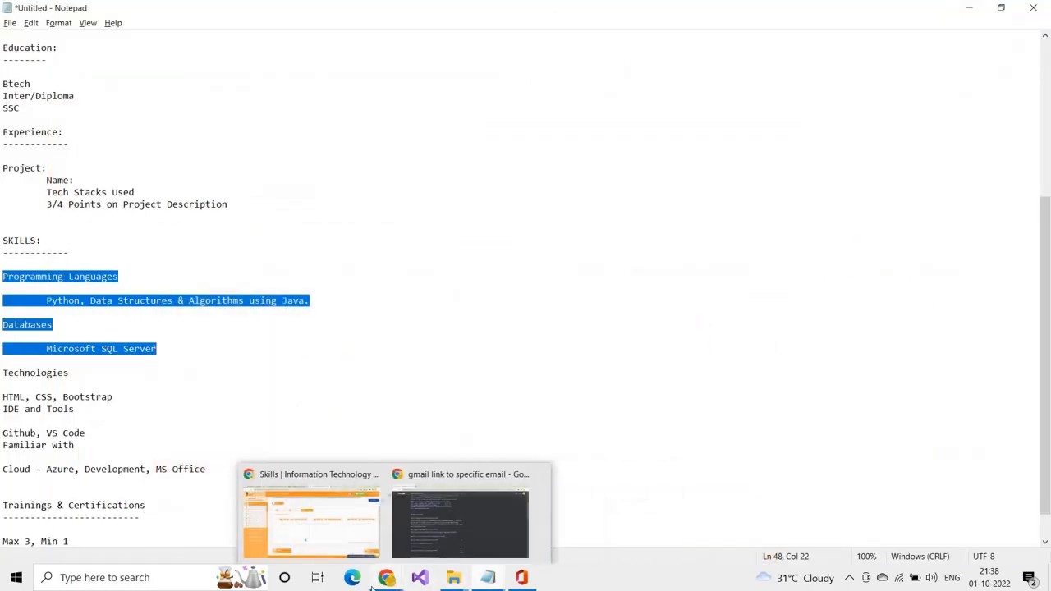
pyautogui.click(315, 506)
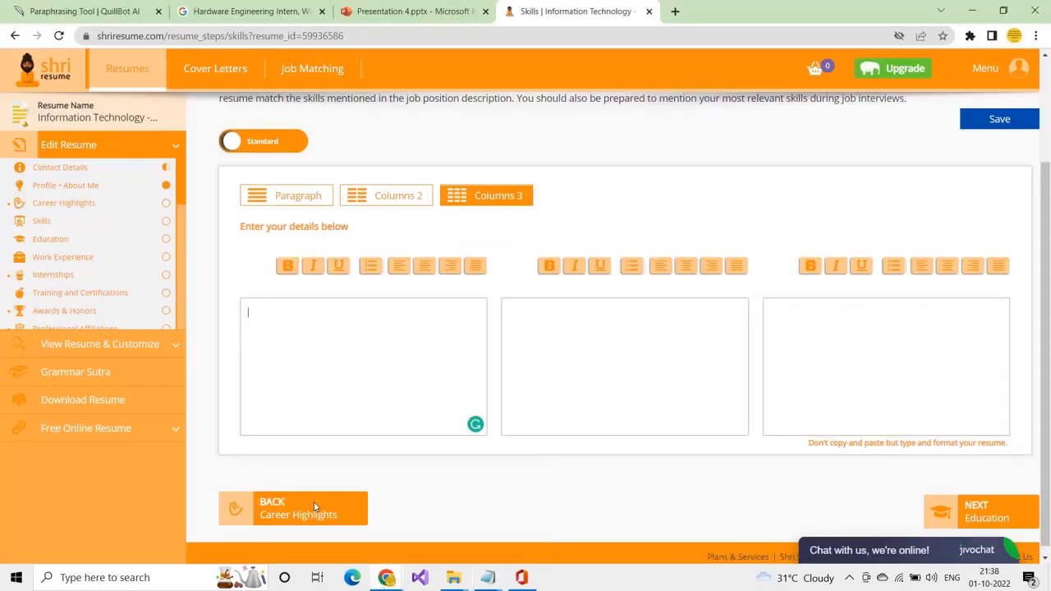
pyautogui.click(312, 346)
pyautogui.write('Programming Languages \tPython, Data Structures & Algorithms using Java Databases \tMicrosoft SQL Server')
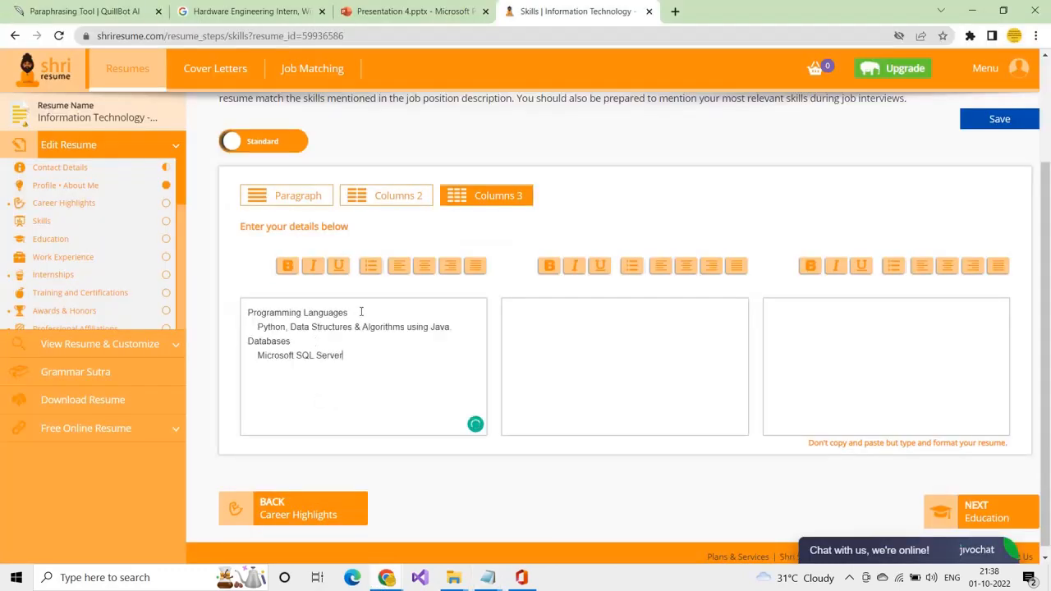
# - Bold the headings "Programming Languages" and "Databases" in the first Skills column
pyautogui.moveTo(361, 312); pyautogui.dragTo(205, 307)
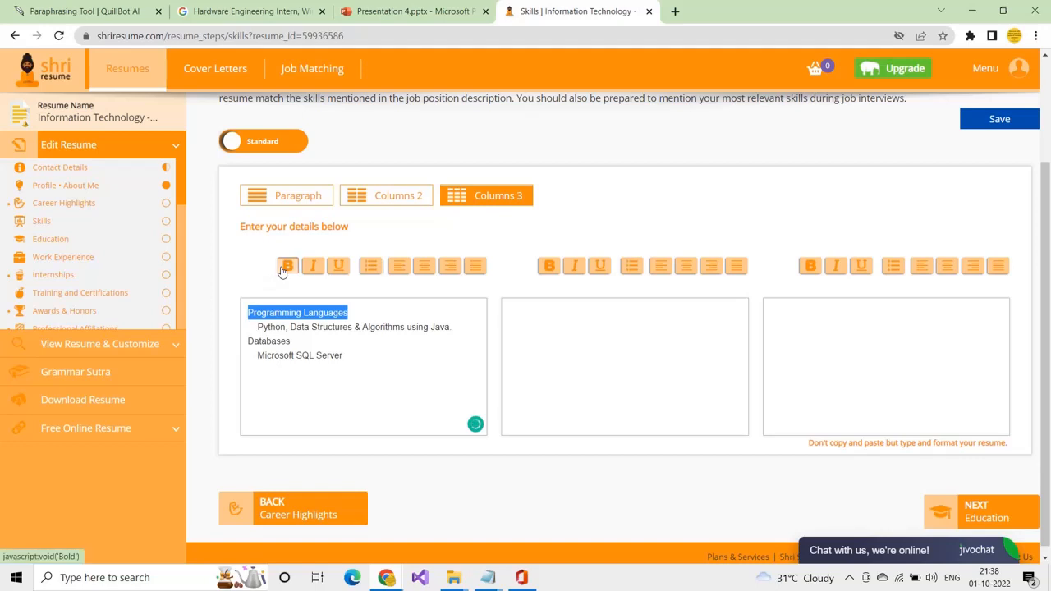
pyautogui.click(284, 268)
pyautogui.doubleClick(284, 343)
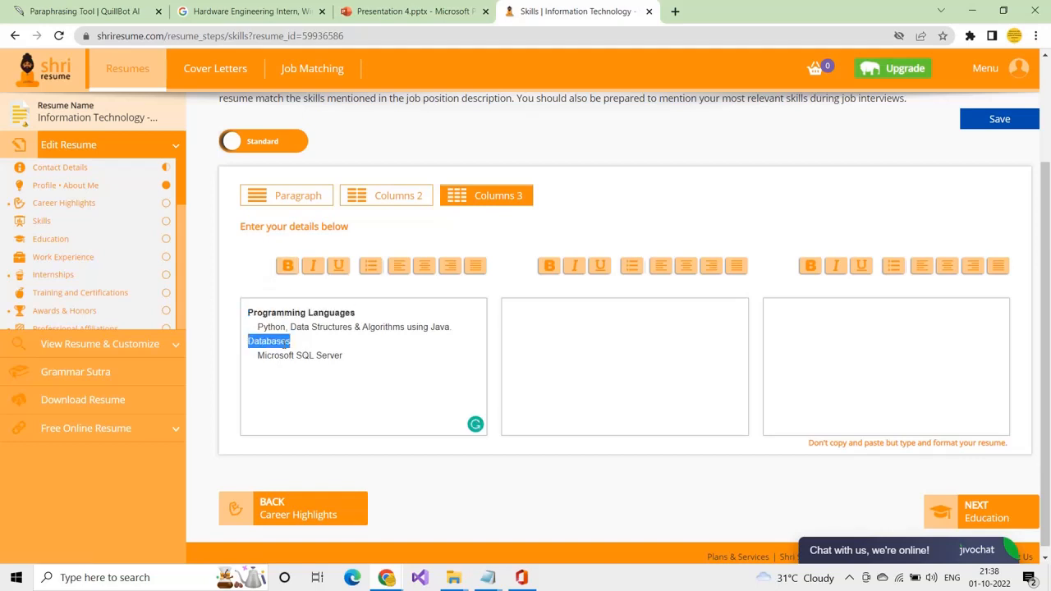
pyautogui.click(288, 265)
pyautogui.click(389, 381)
pyautogui.tripleClick(273, 310)
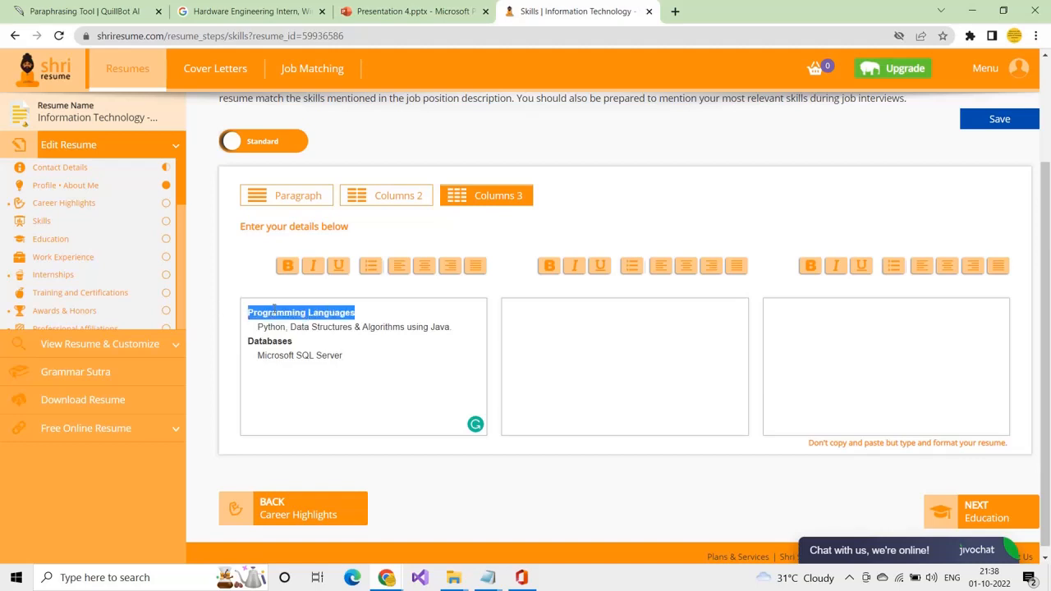
pyautogui.moveTo(257, 328); pyautogui.dragTo(566, 353)
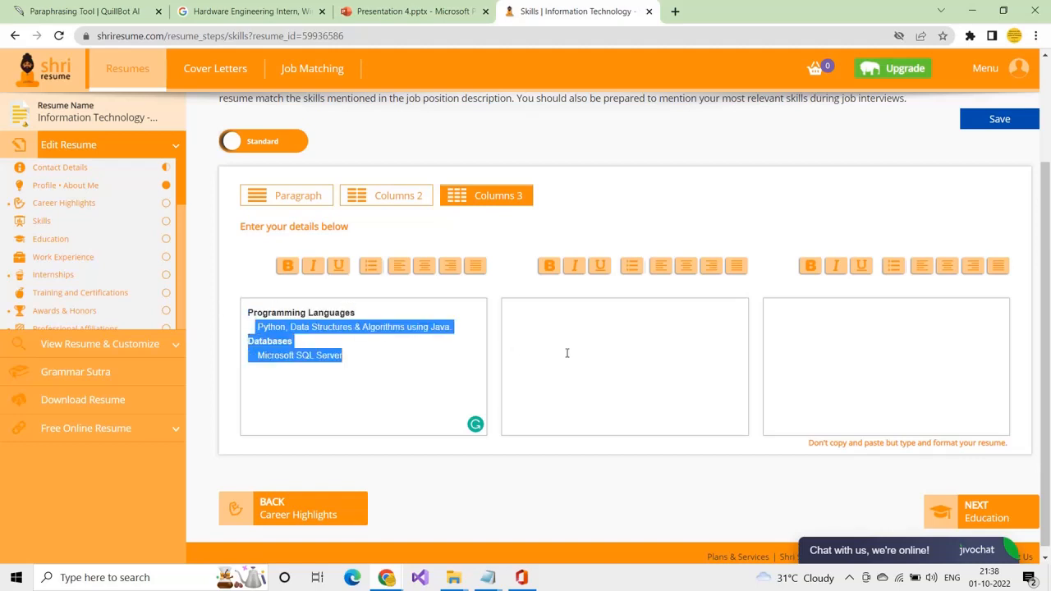
pyautogui.click(566, 353)
pyautogui.click(370, 362)
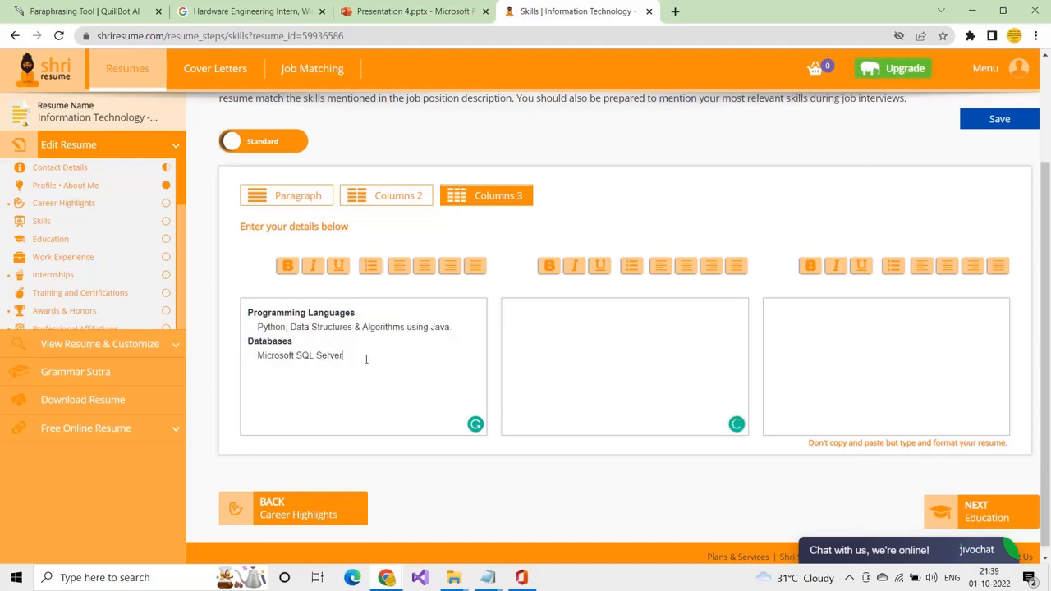
# - Copy the notes from "Technologies" through "Github, VS Code" from Notepad into the second Skills column
pyautogui.hotkey('alt', 'Tab')
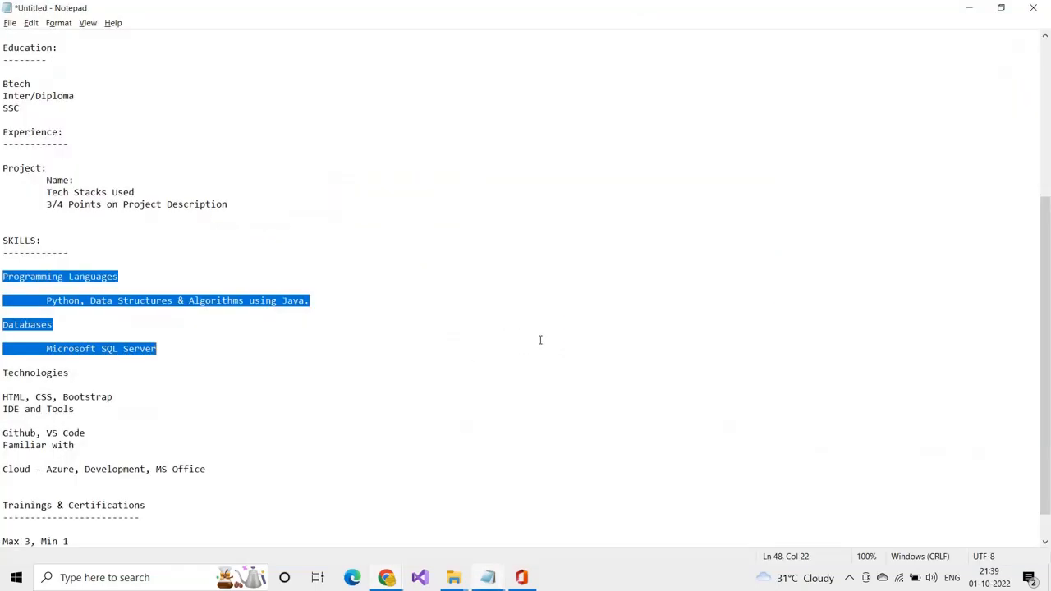
pyautogui.moveTo(3, 372); pyautogui.dragTo(130, 432)
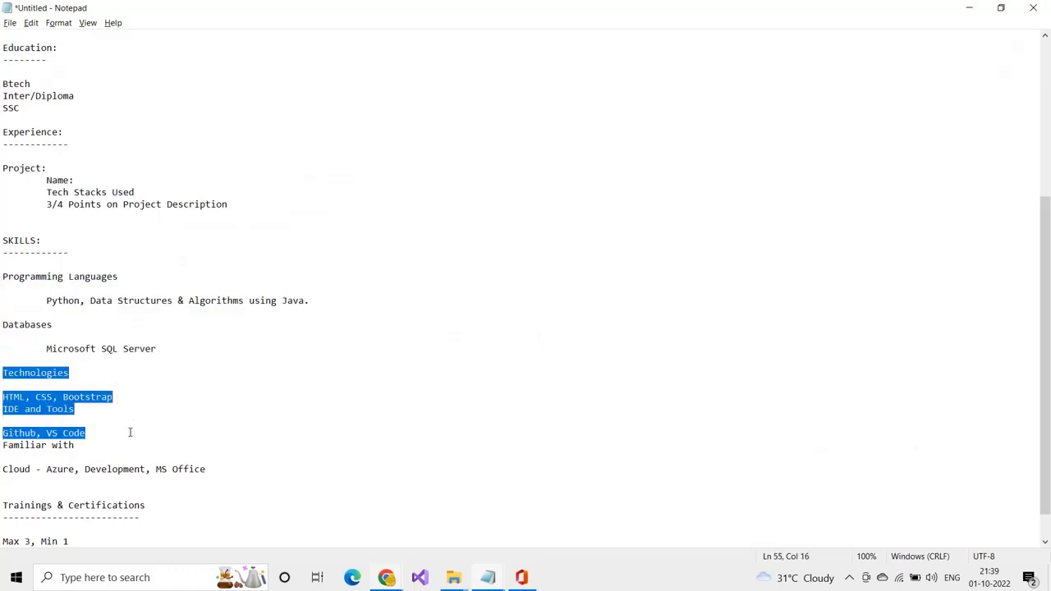
pyautogui.hotkey('ctrl', 'c')
pyautogui.hotkey('alt', 'Tab')
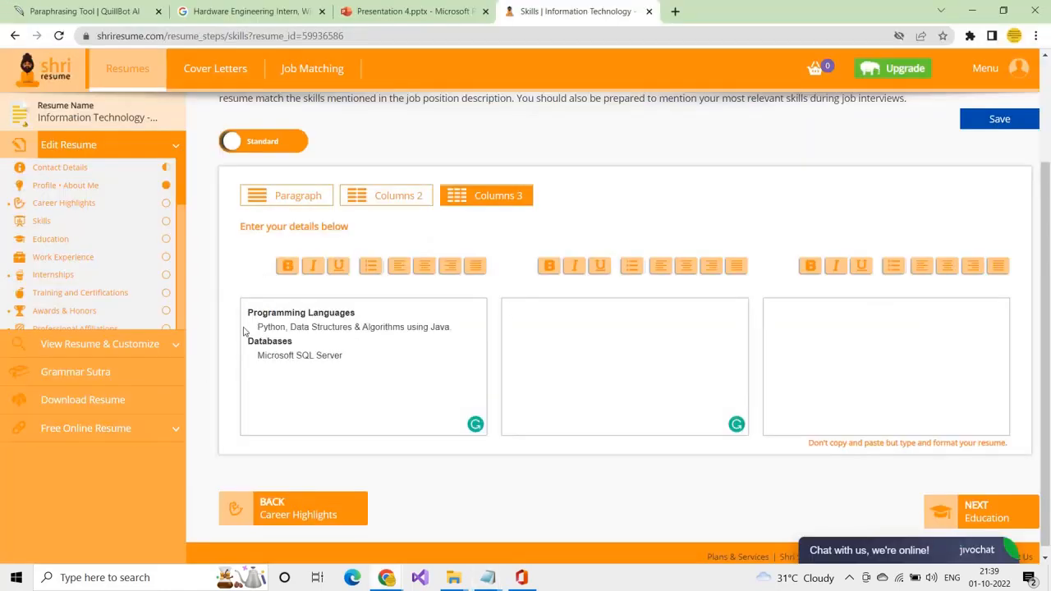
pyautogui.hotkey('ctrl', 'v')
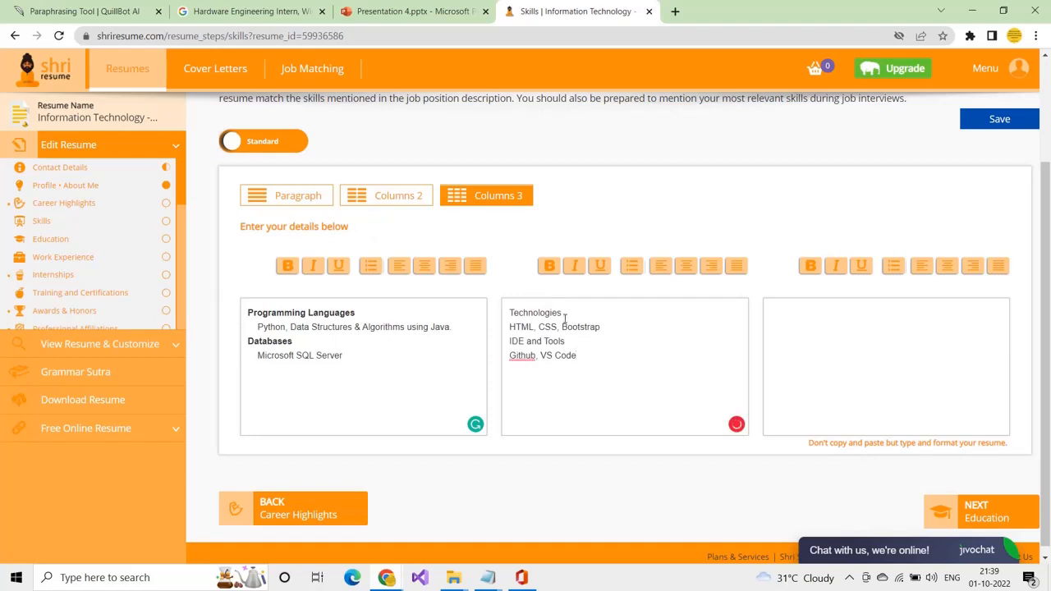
# - Bold the headings "Technologies" and "IDE and Tools" in the second Skills column
pyautogui.moveTo(563, 313); pyautogui.dragTo(446, 315)
pyautogui.click(549, 266)
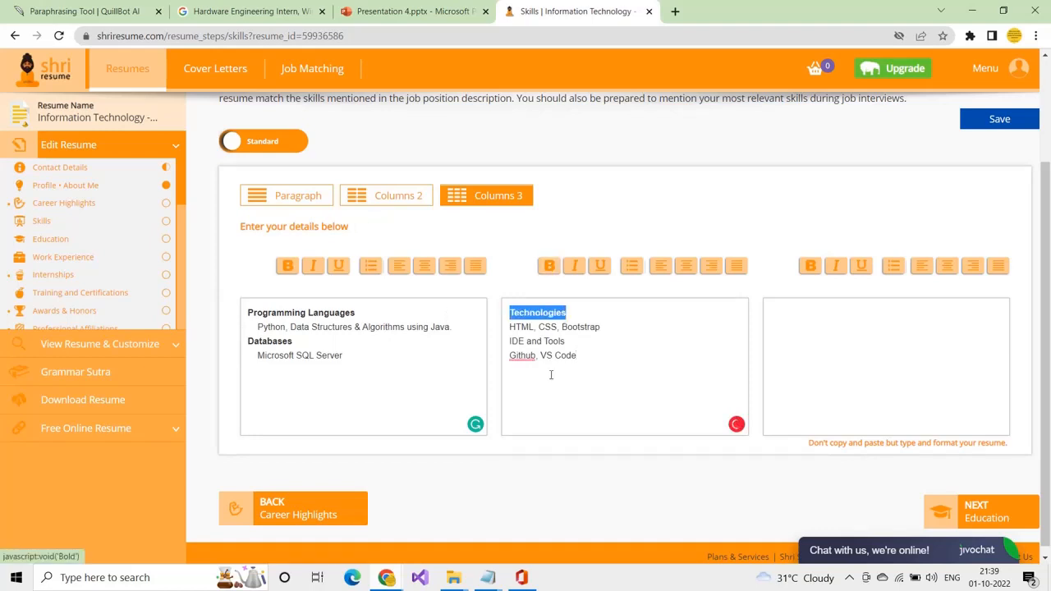
pyautogui.tripleClick(531, 340)
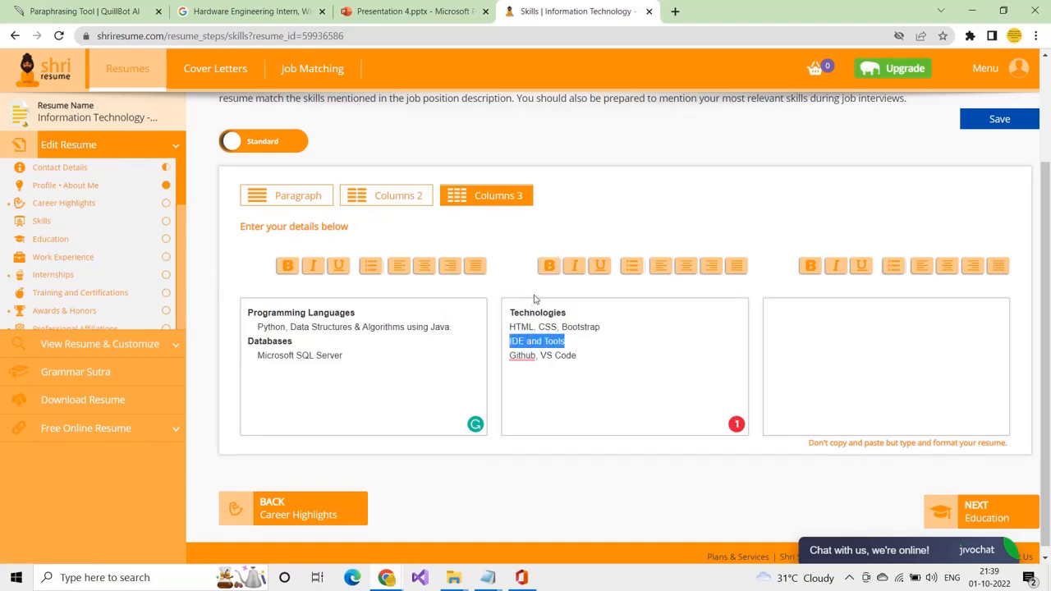
pyautogui.click(549, 265)
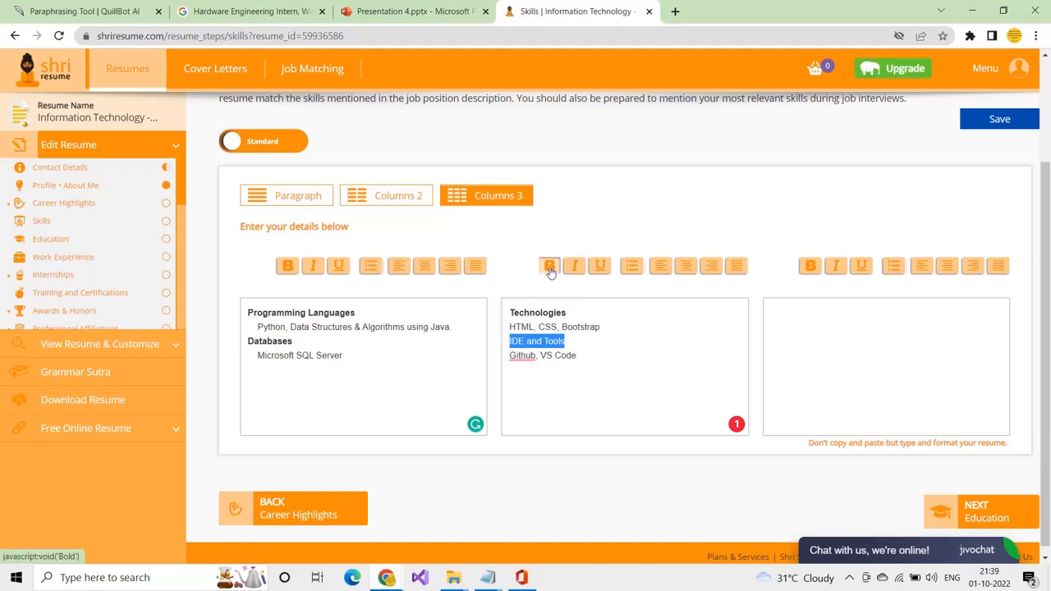
# - Format "Python" and "Data Structures & Algorithms using Java." as two separate bullets under Programming Languages in the first column
pyautogui.click(259, 327)
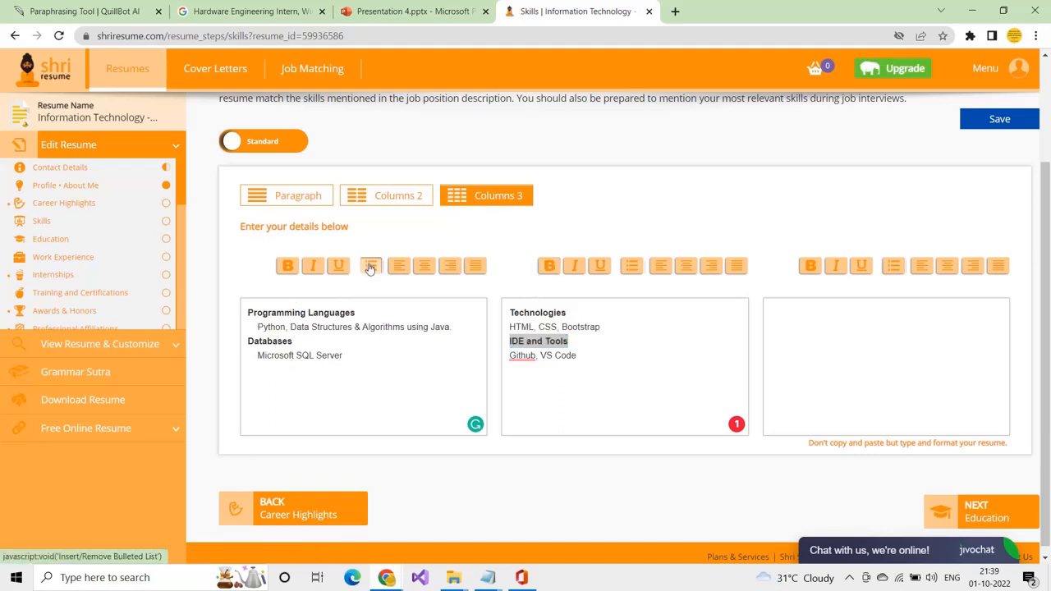
pyautogui.click(370, 266)
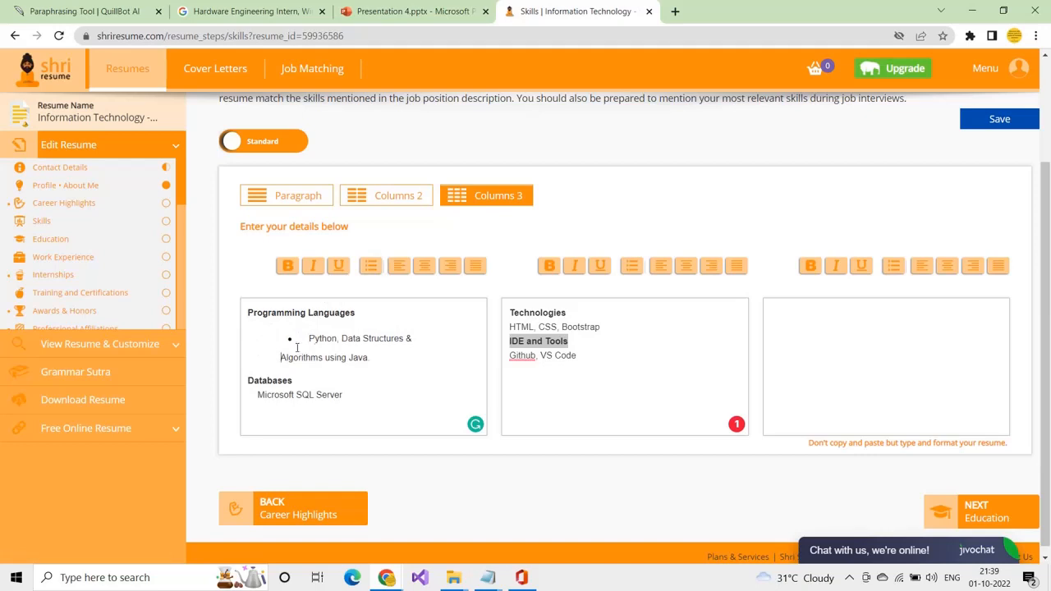
pyautogui.click(342, 339)
pyautogui.press('Return')
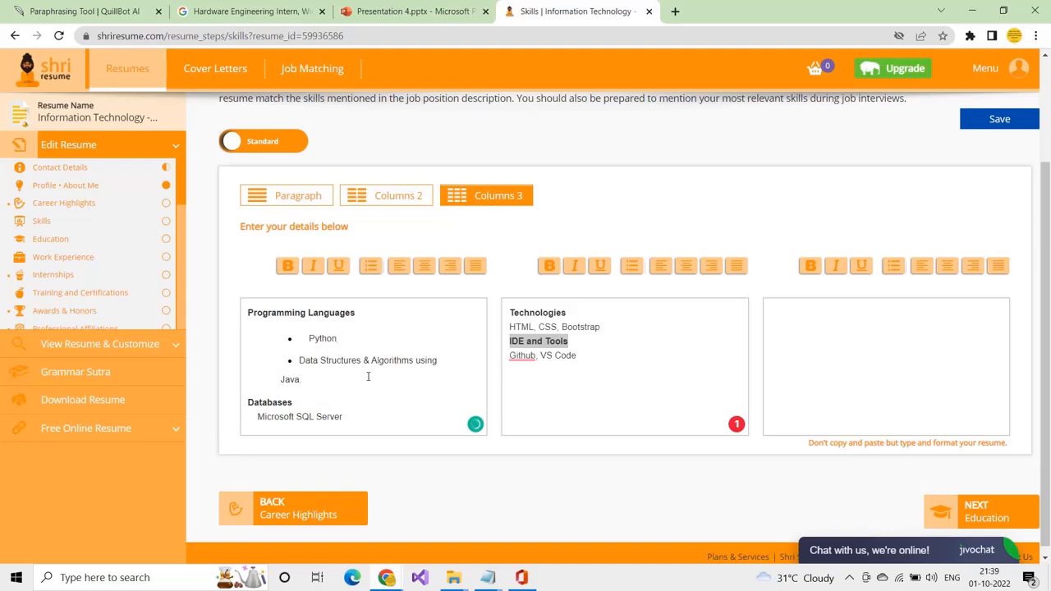
# - Copy the first column's Programming Languages and Databases content into the first column of the two-column layout
pyautogui.click(381, 195)
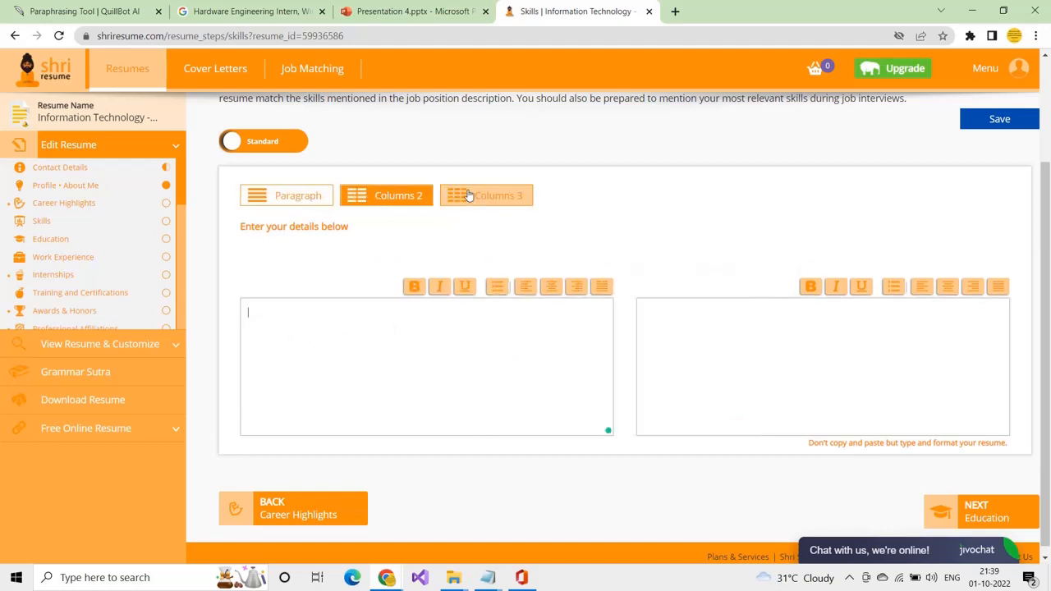
pyautogui.moveTo(345, 417); pyautogui.dragTo(228, 286)
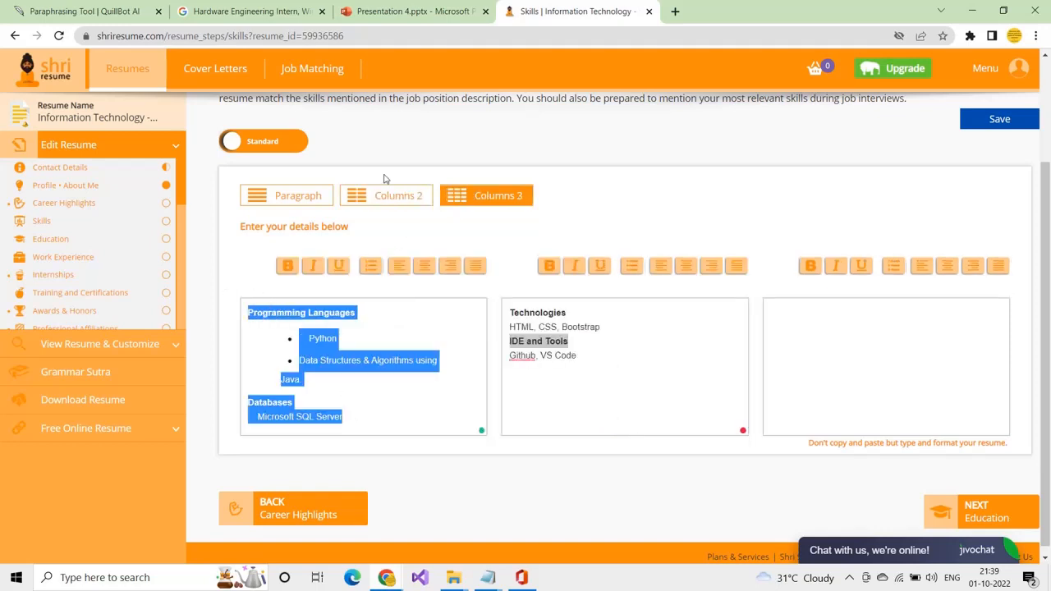
pyautogui.click(362, 195)
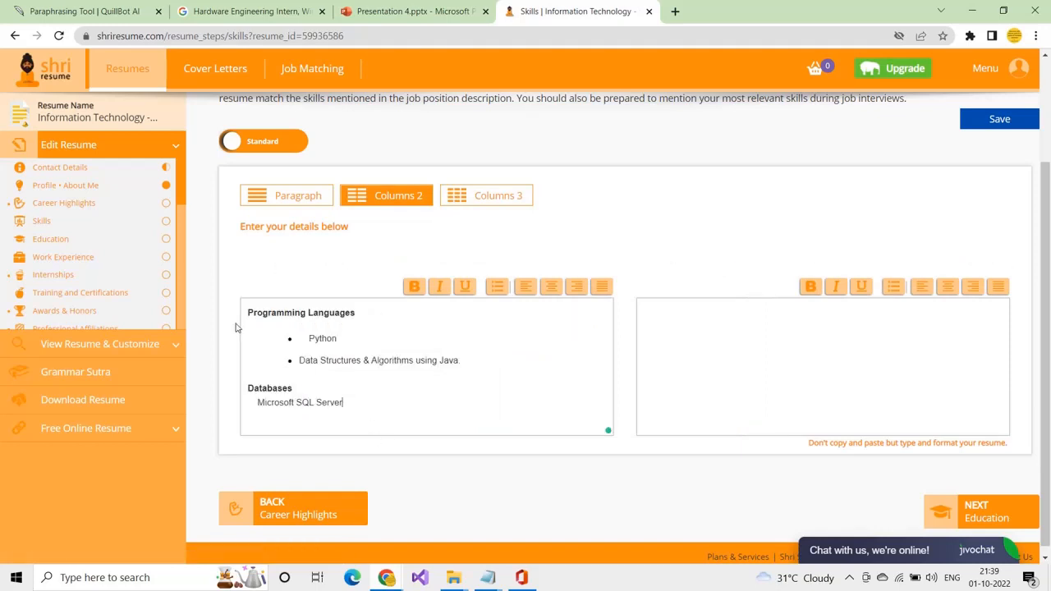
# - Remove extra space before "Python" and make "Microsoft SQL Server" a bullet under Databases in the two-column layout
pyautogui.click(310, 339)
pyautogui.press('BackSpace')
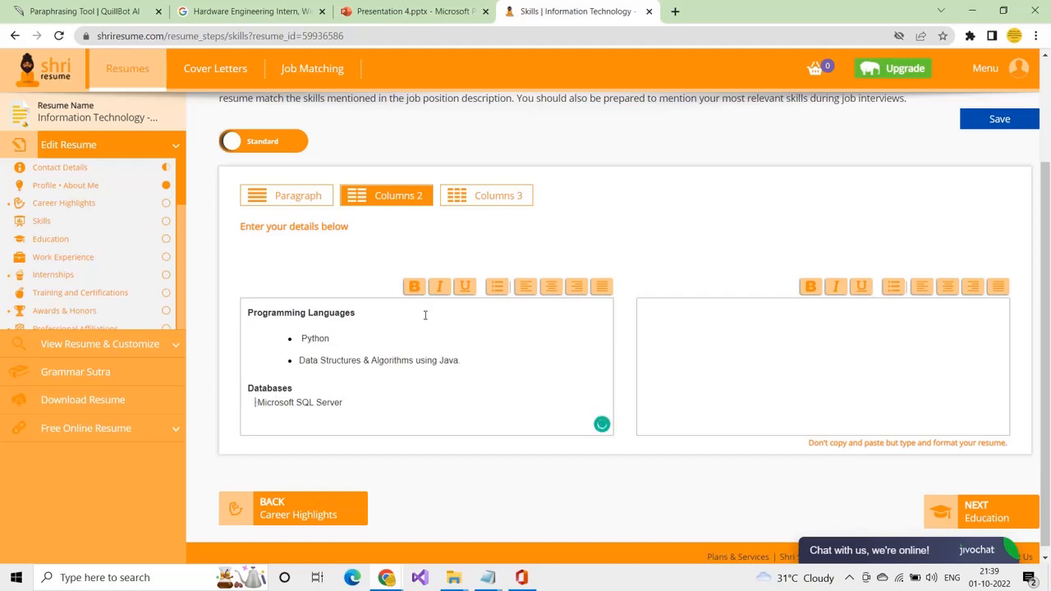
pyautogui.click(497, 286)
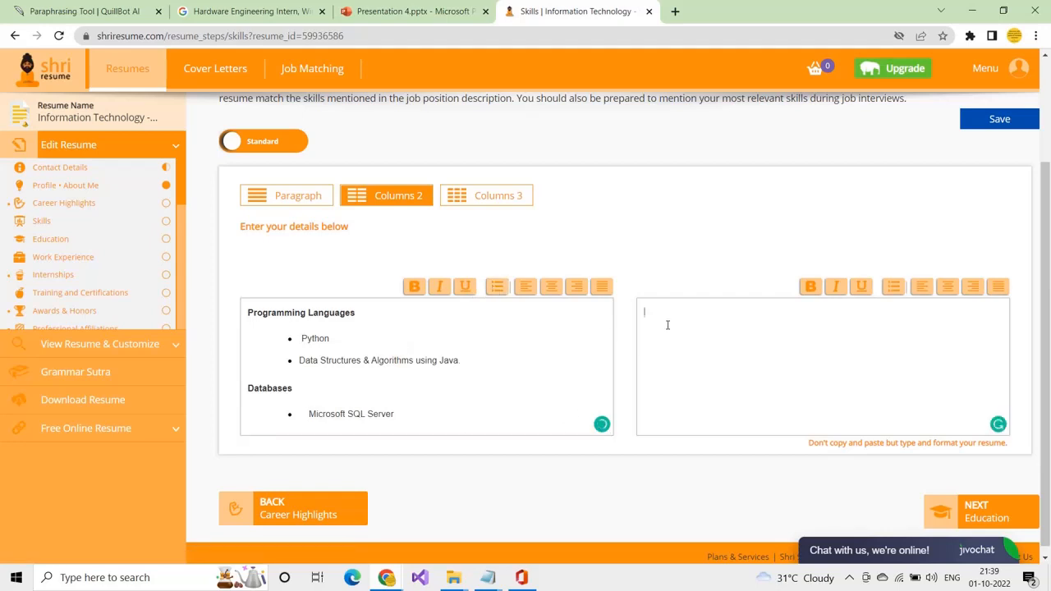
# - Paste the copied Programming Languages and Databases block into the second column, and switch the Skills section back to three columns
pyautogui.hotkey('ctrl', 'v')
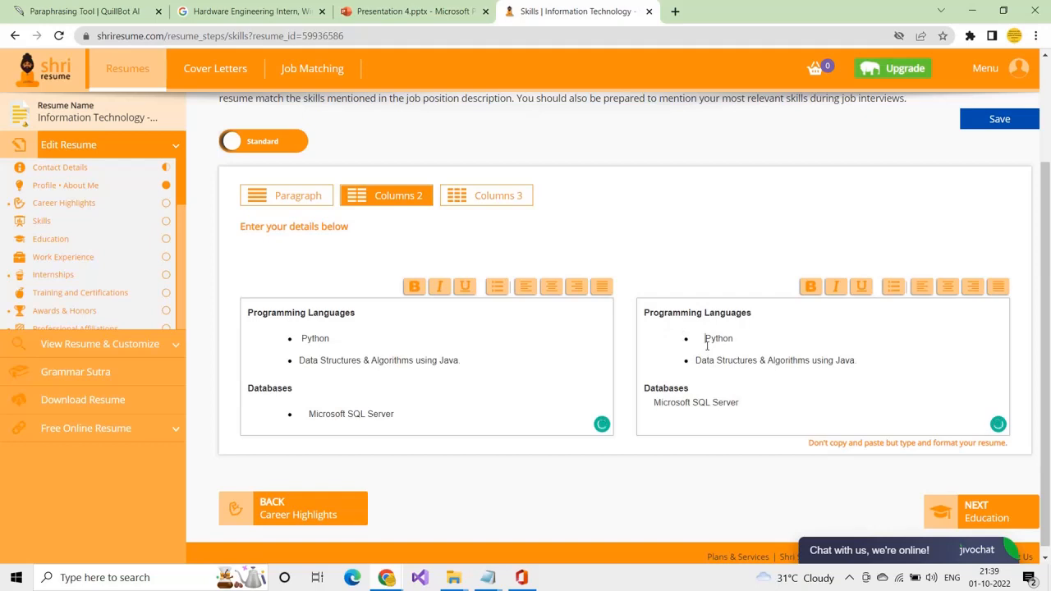
pyautogui.press('BackSpace')
pyautogui.click(469, 200)
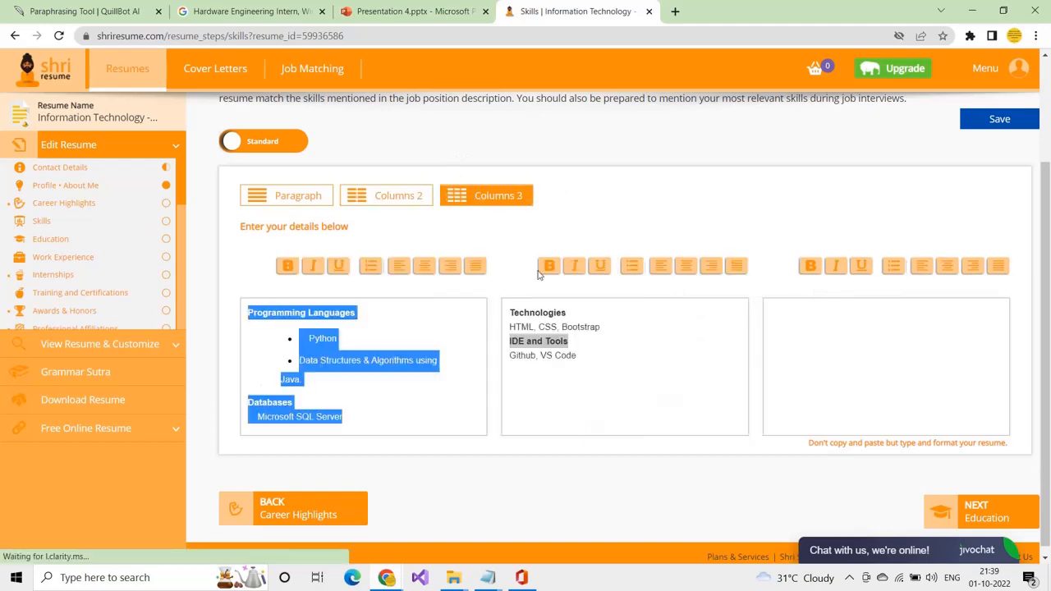
# - Review the "Familiar with" skills and the Trainings & Certifications notes in Notepad, and return to the Skills section
pyautogui.hotkey('alt', 'Tab')
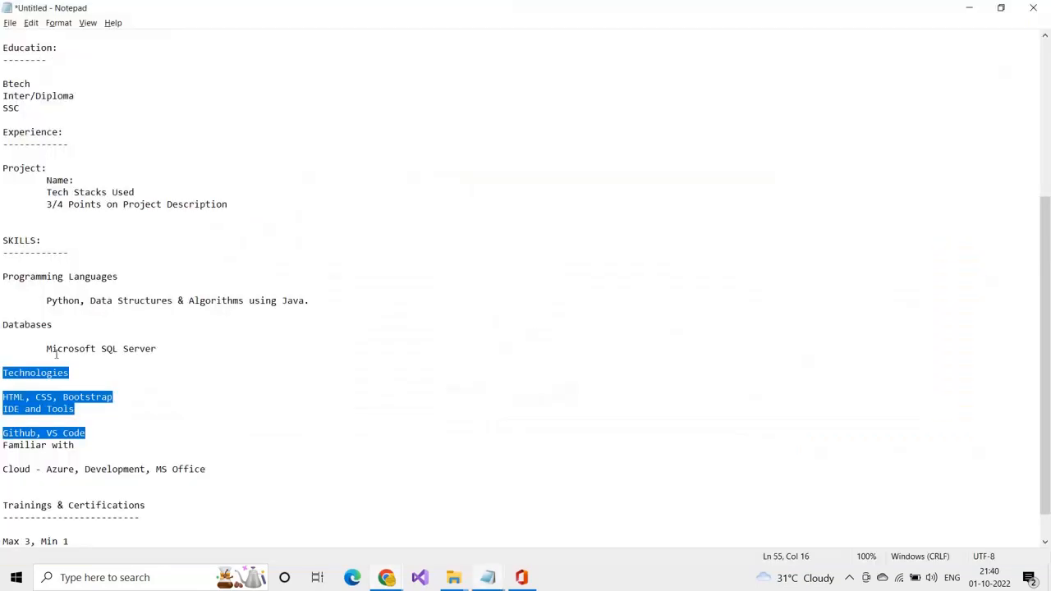
pyautogui.click(36, 472)
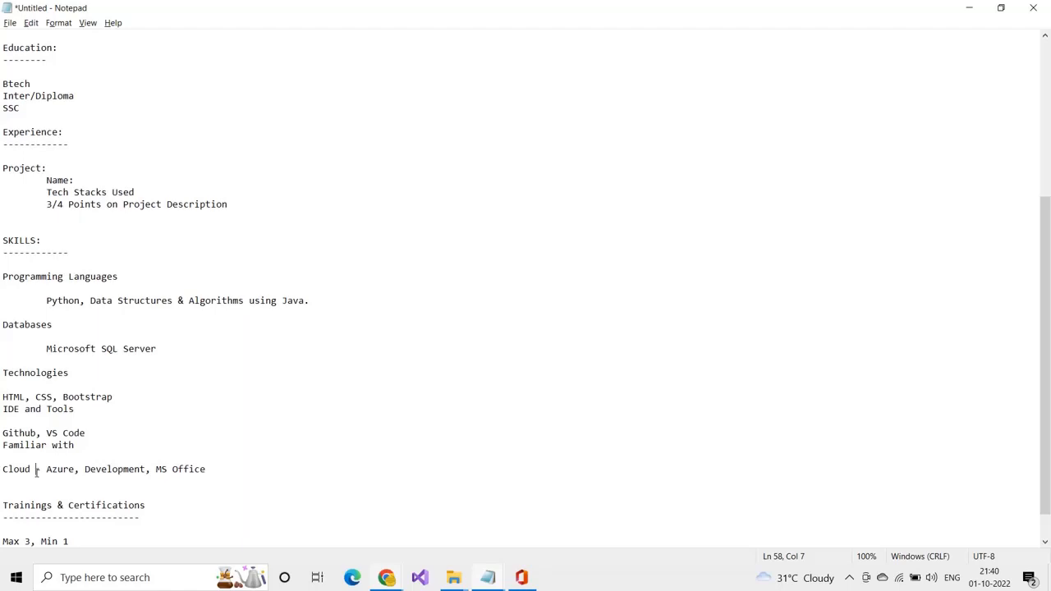
pyautogui.scroll(-1, 36, 470)
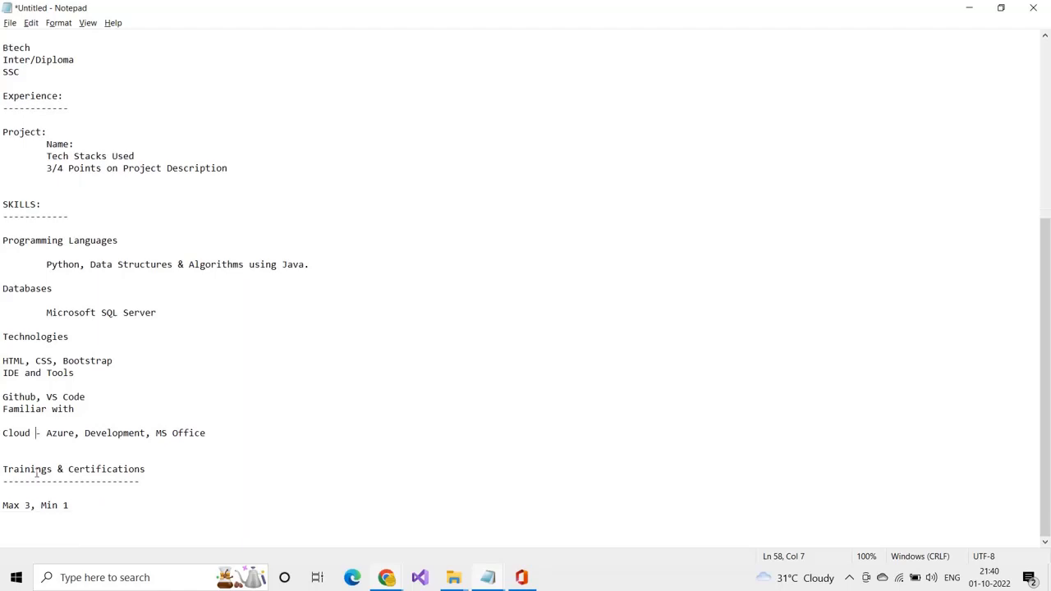
pyautogui.hotkey('alt', 'Tab')
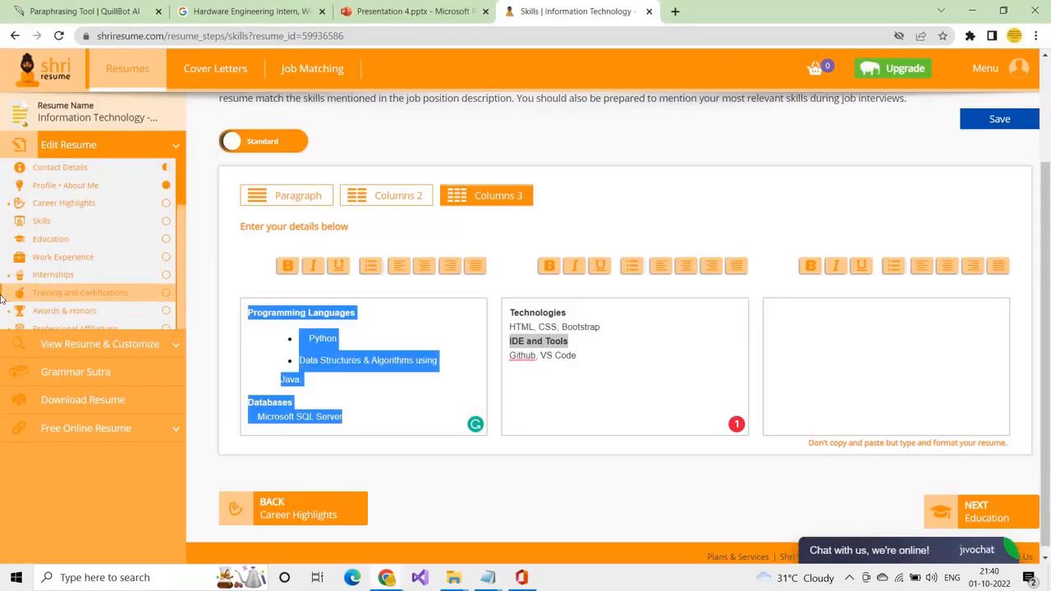
pyautogui.click(979, 134)
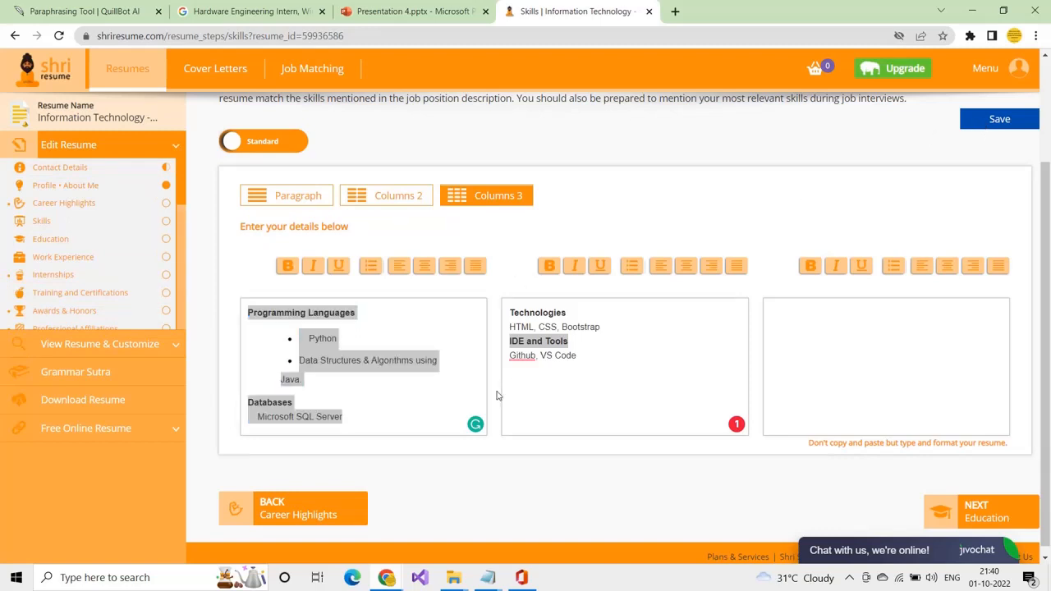
# - In the two-column Skills layout, make "Microsoft SQL Server" in the second column a bullet and save the section
pyautogui.click(399, 199)
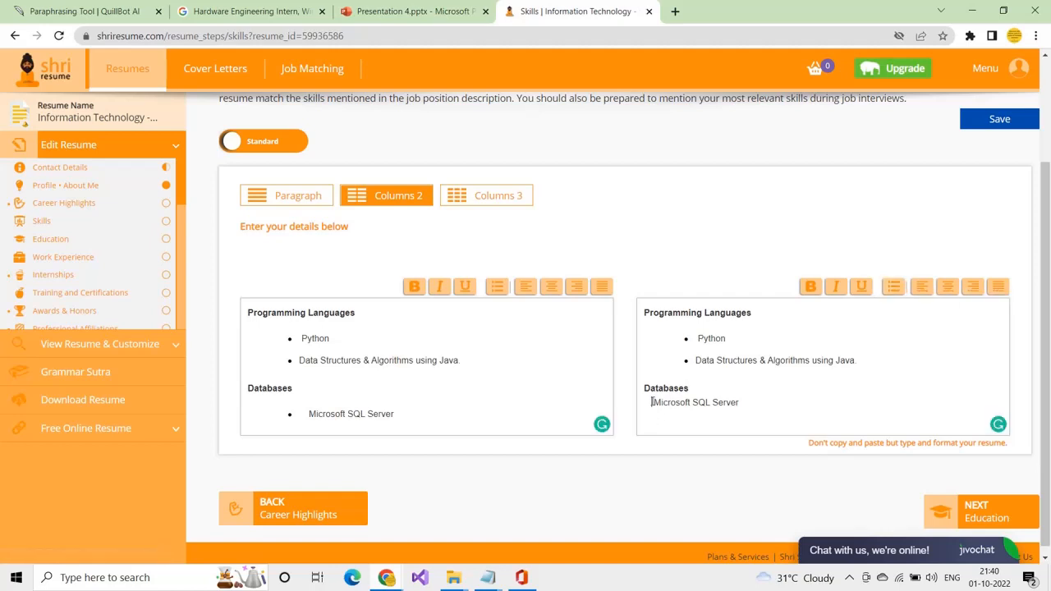
pyautogui.click(892, 287)
pyautogui.scroll(2, 892, 220)
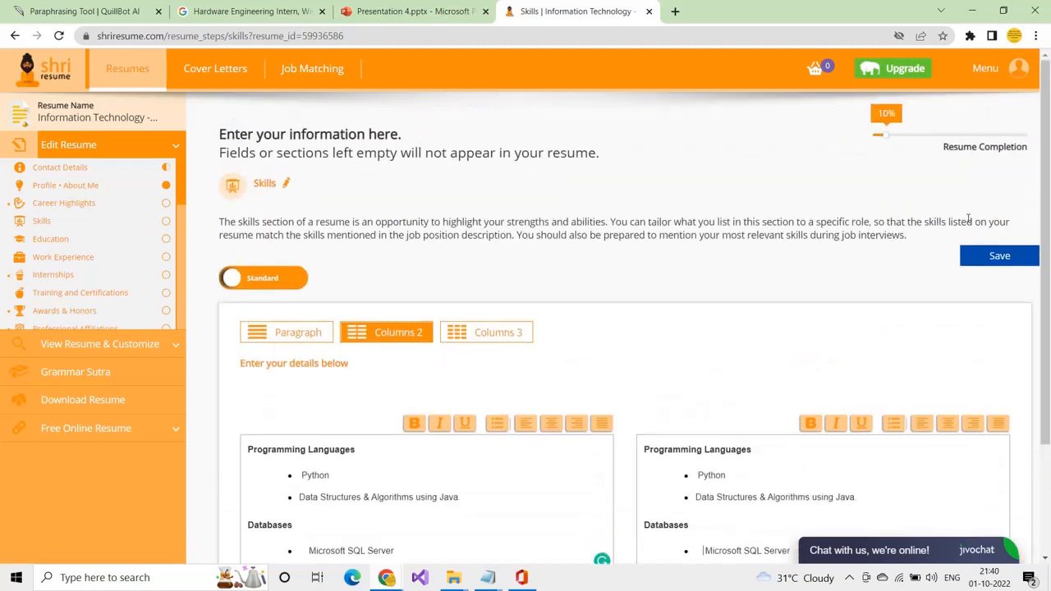
pyautogui.click(989, 257)
# - In the Education section, enter "Siddhartha Engineering College" as the first school's name and JNTUK as its board affiliation
pyautogui.scroll(-2, 999, 272)
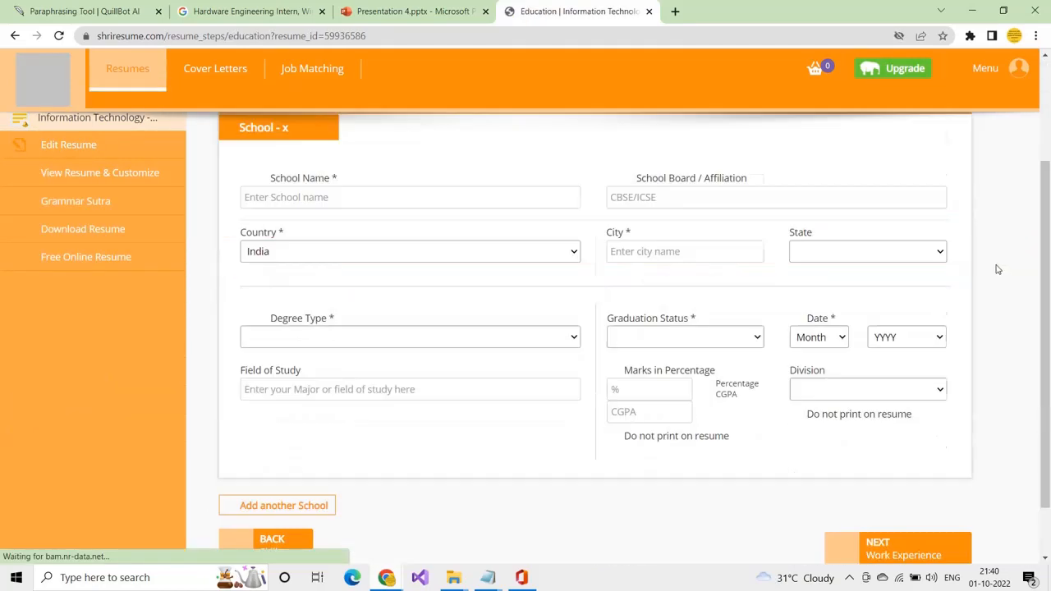
pyautogui.scroll(2, 998, 269)
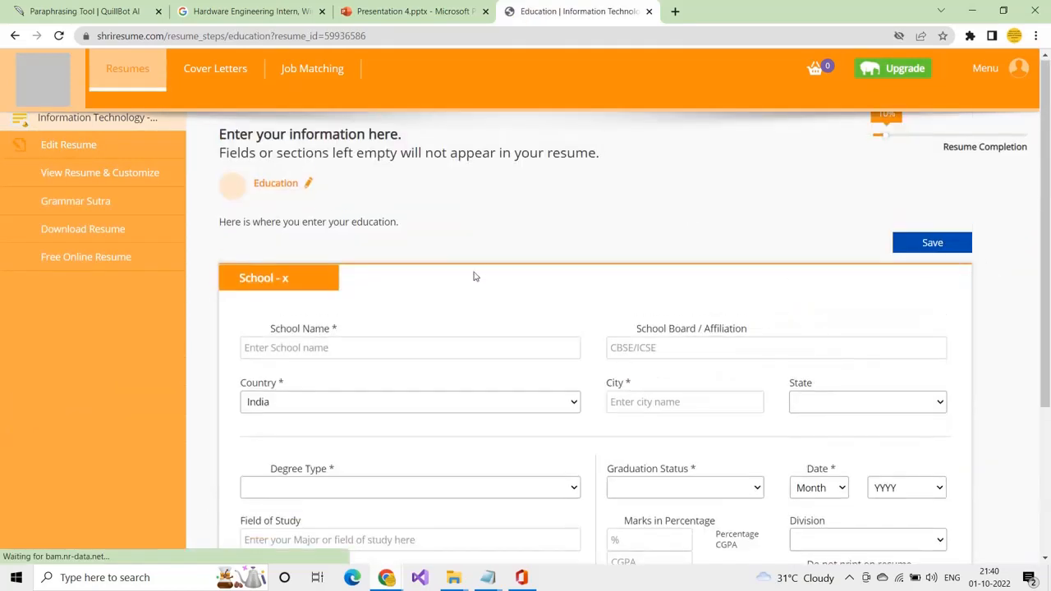
pyautogui.click(260, 354)
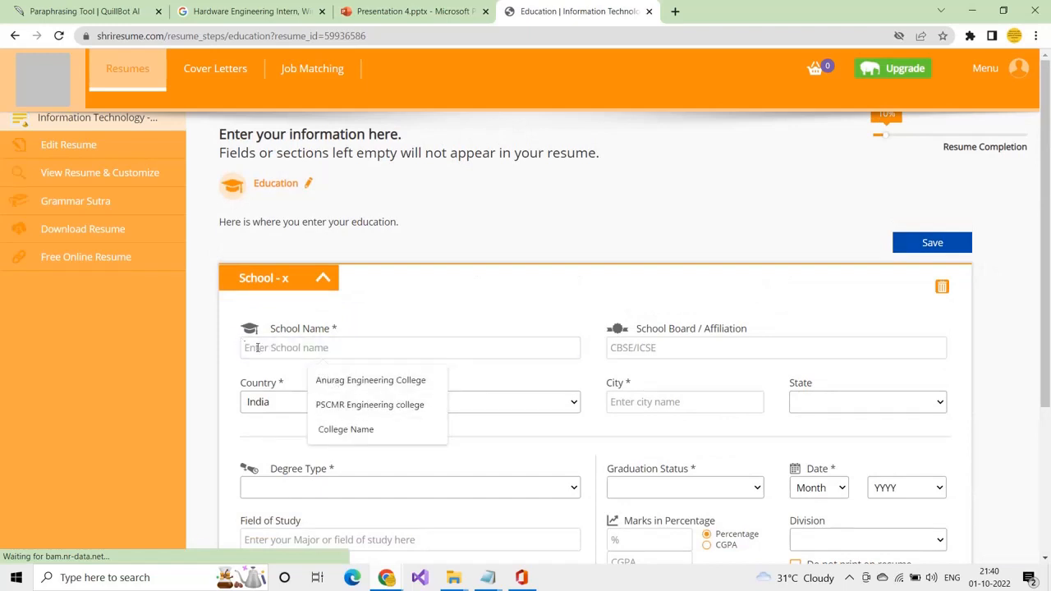
pyautogui.write('A')
pyautogui.press('BackSpace')
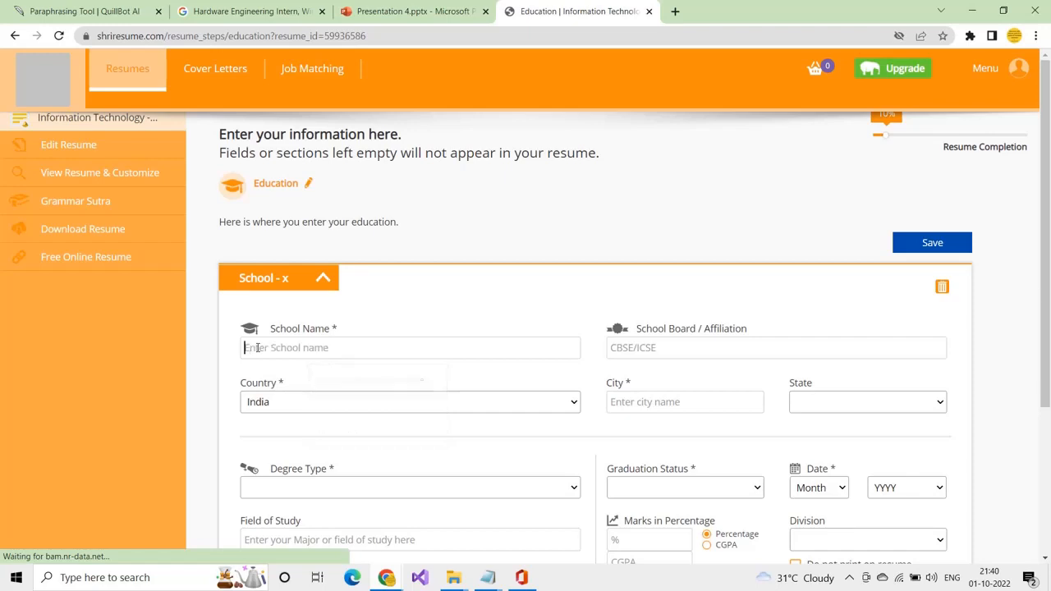
pyautogui.write('Sri')
pyautogui.write('iddhartha')
pyautogui.write(' En')
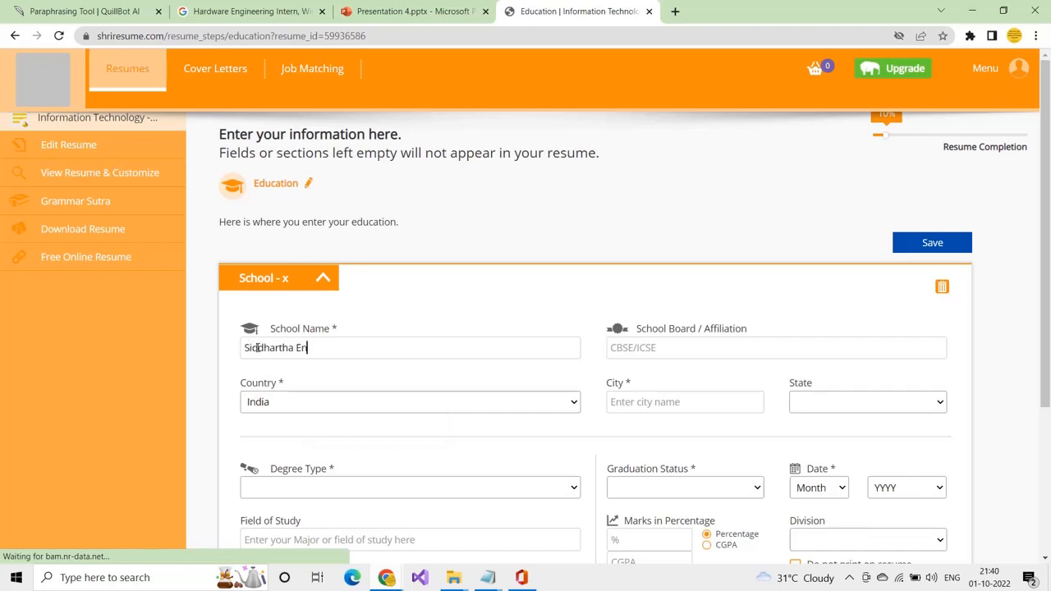
pyautogui.write('gineering Colle')
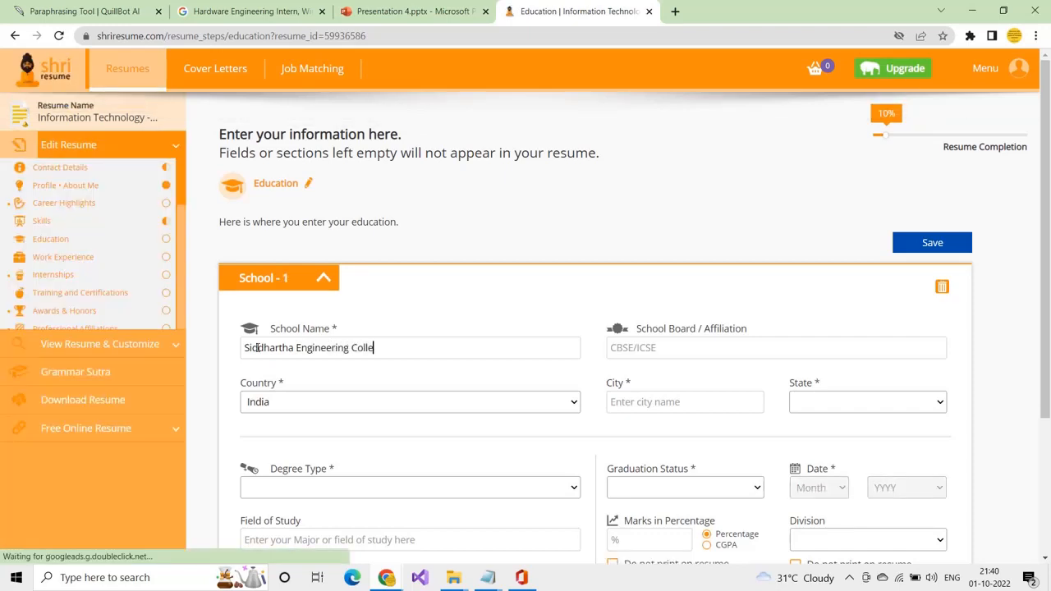
pyautogui.write('ge')
pyautogui.click(639, 353)
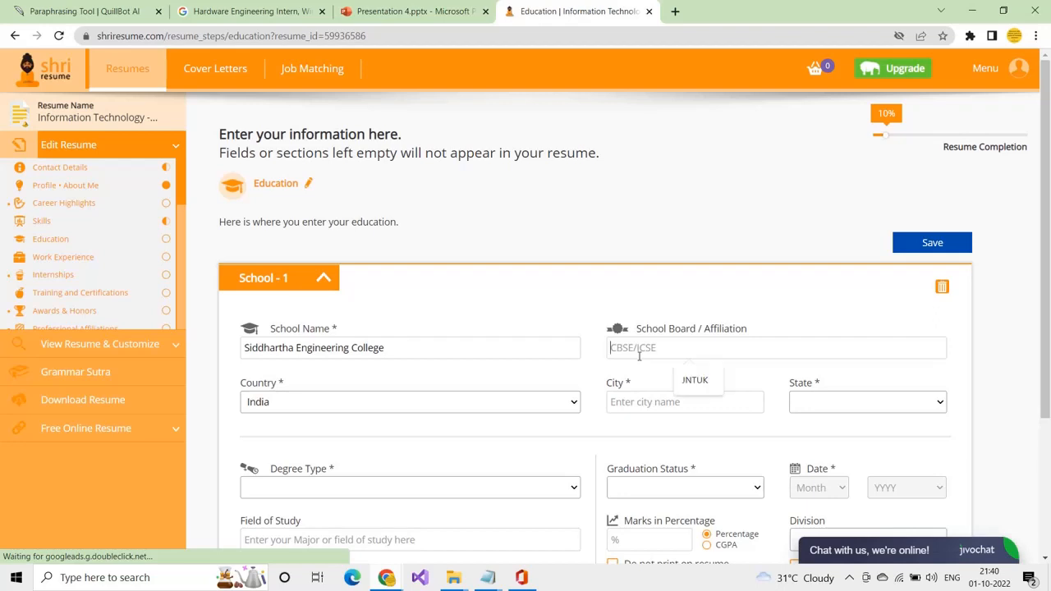
pyautogui.click(692, 382)
# - Set the degree type to Bachelor of Engineering / Bachelor of Technology, the field of study to Information Technology and the graduation status to Pursuing
pyautogui.scroll(-2, 495, 416)
pyautogui.scroll(-1, 495, 416)
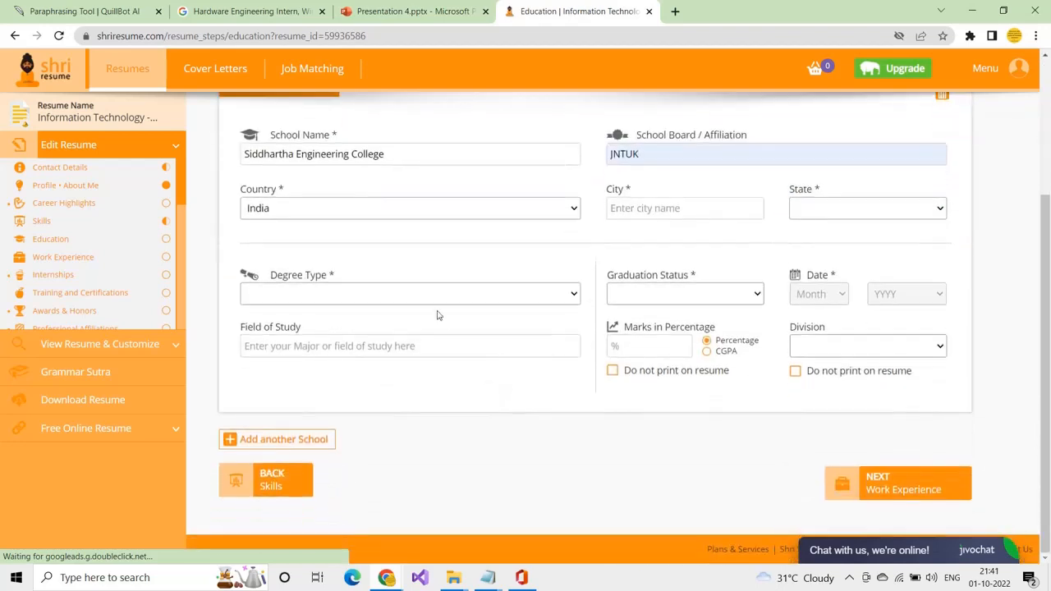
pyautogui.click(424, 292)
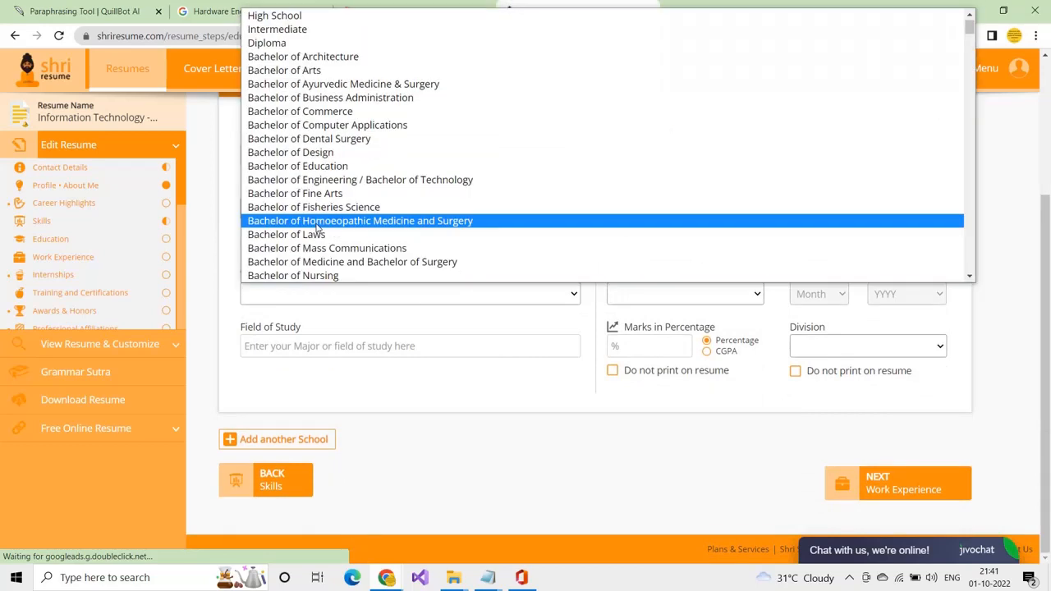
pyautogui.click(302, 181)
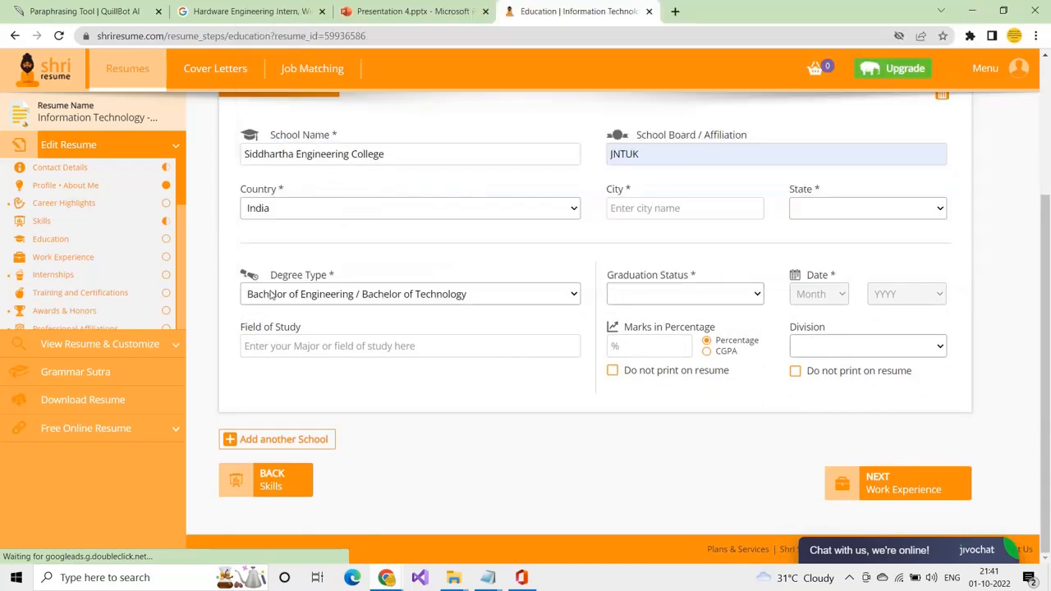
pyautogui.click(274, 342)
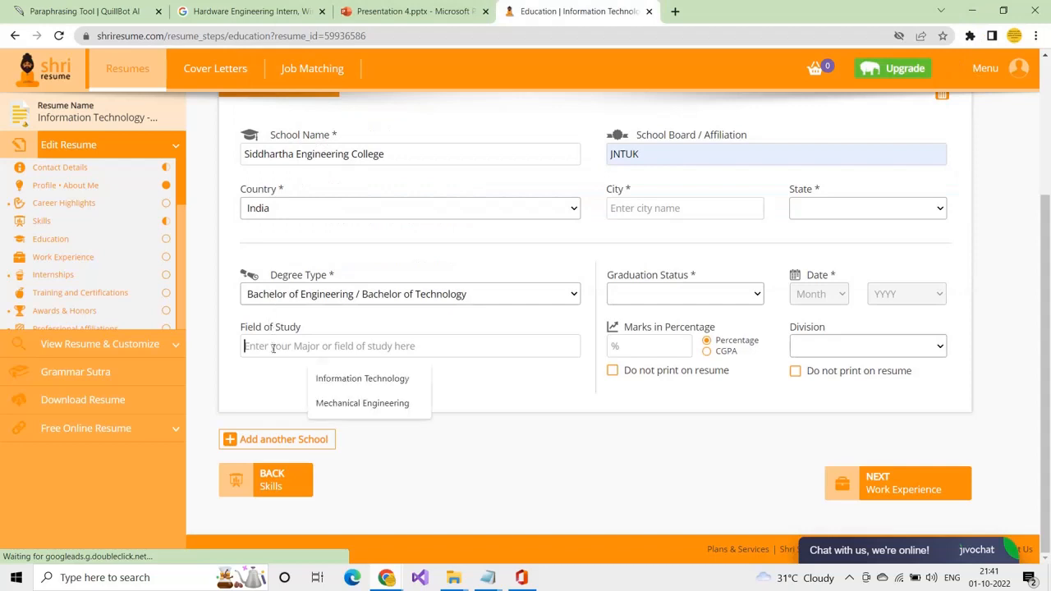
pyautogui.click(337, 379)
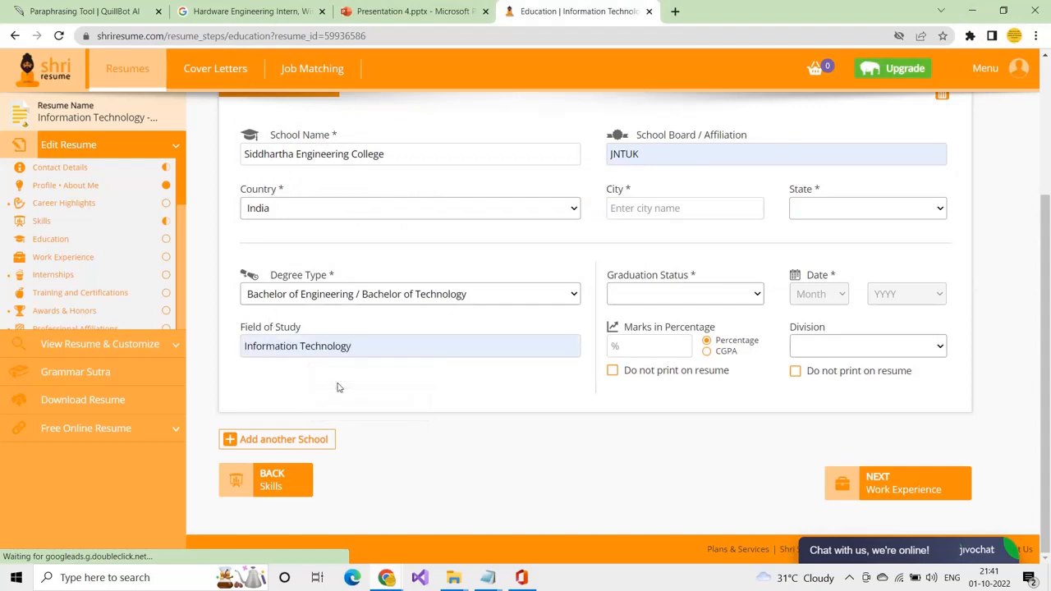
pyautogui.click(685, 300)
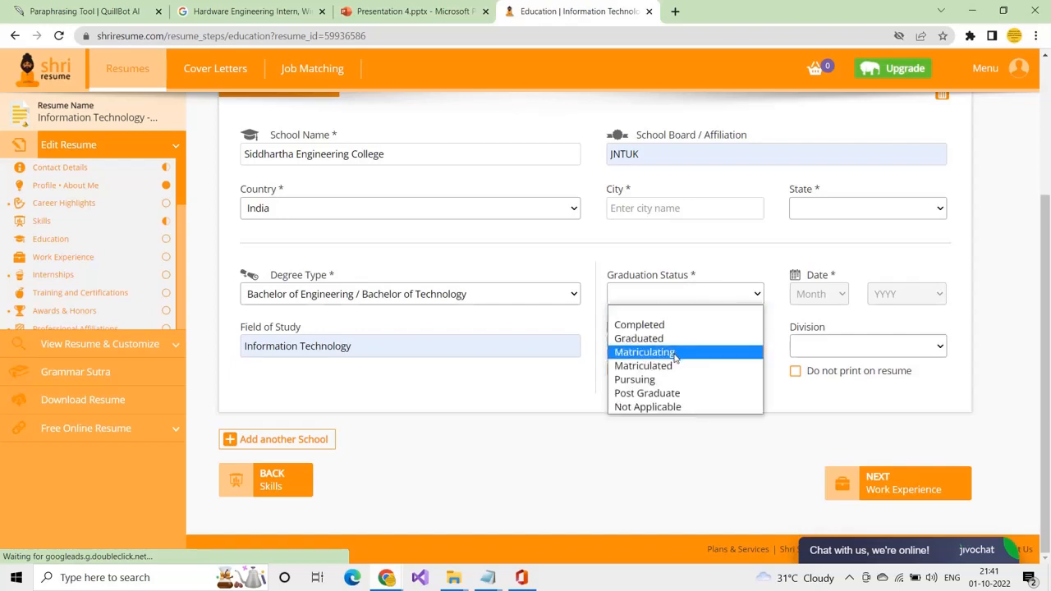
pyautogui.click(625, 381)
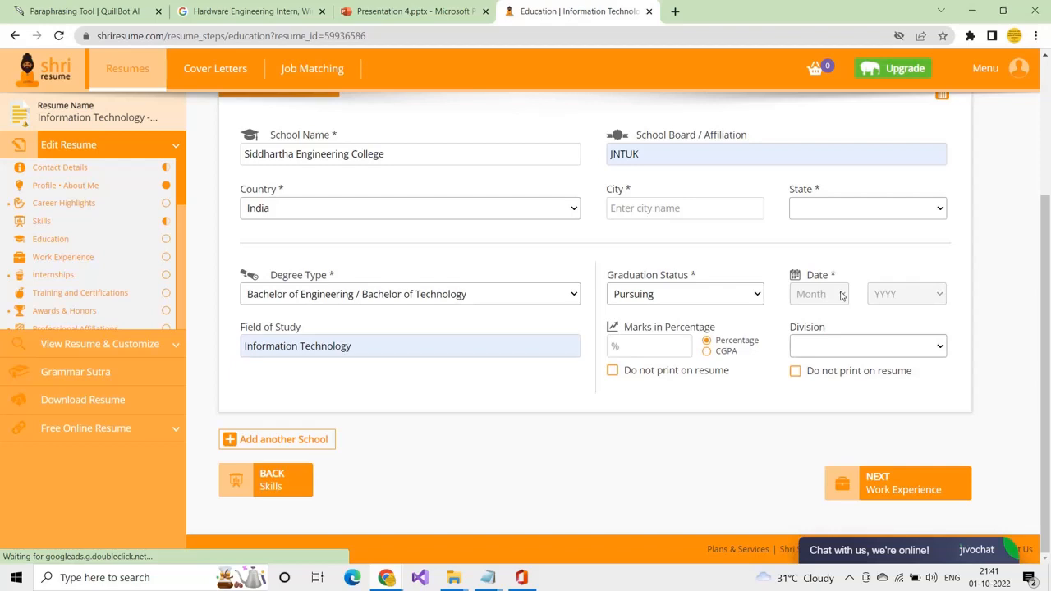
# - Set the first school's city to Hyderabad
pyautogui.click(632, 207)
pyautogui.click(750, 264)
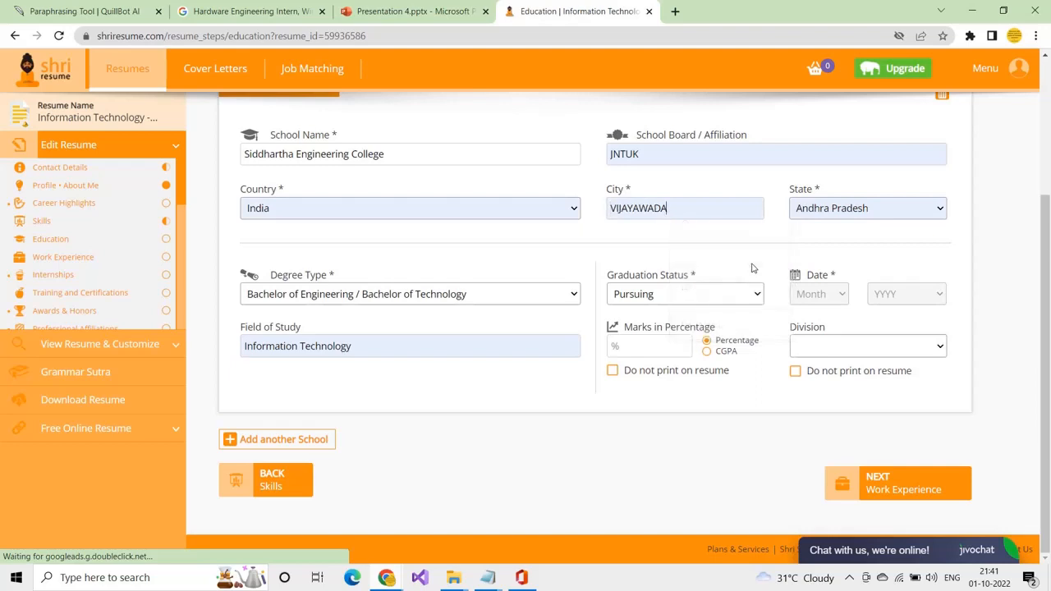
pyautogui.doubleClick(684, 209)
pyautogui.press('BackSpace')
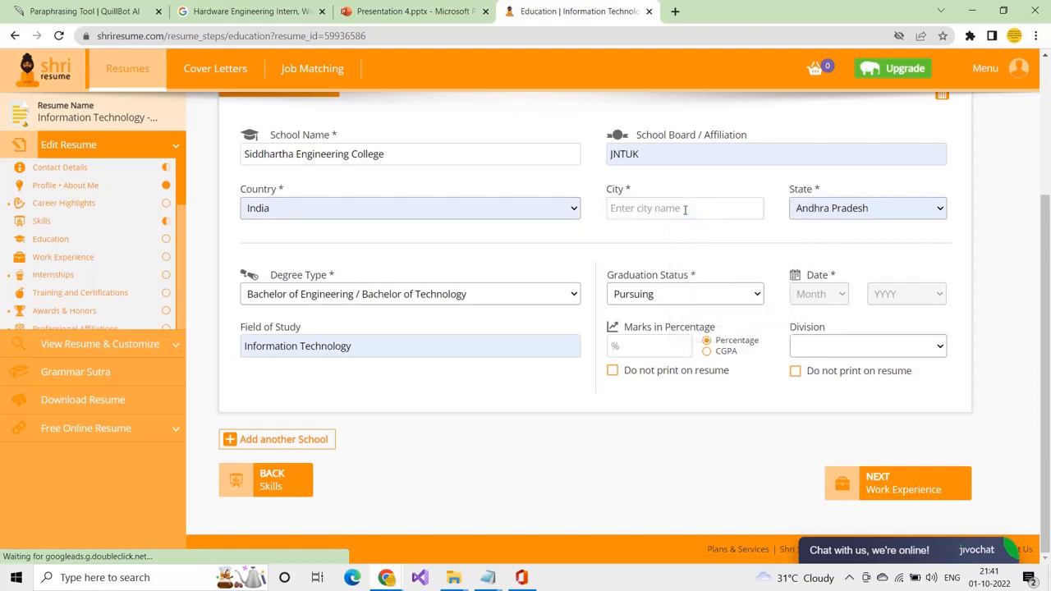
pyautogui.write('Hydea=')
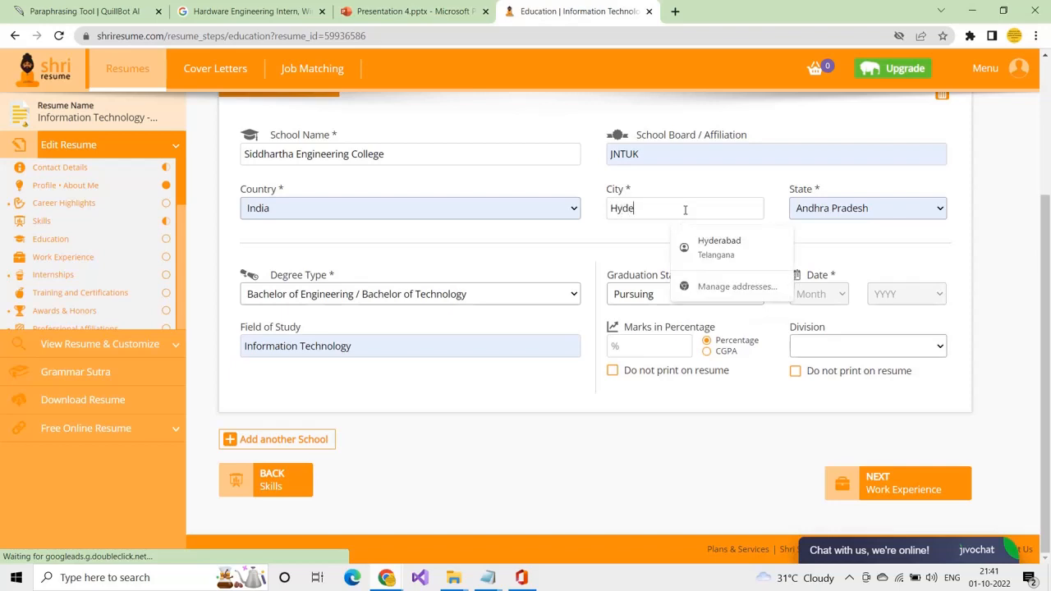
pyautogui.press('BackSpace')
pyautogui.write('rabad')
# - Set the first school's state to Telangana
pyautogui.click(386, 209)
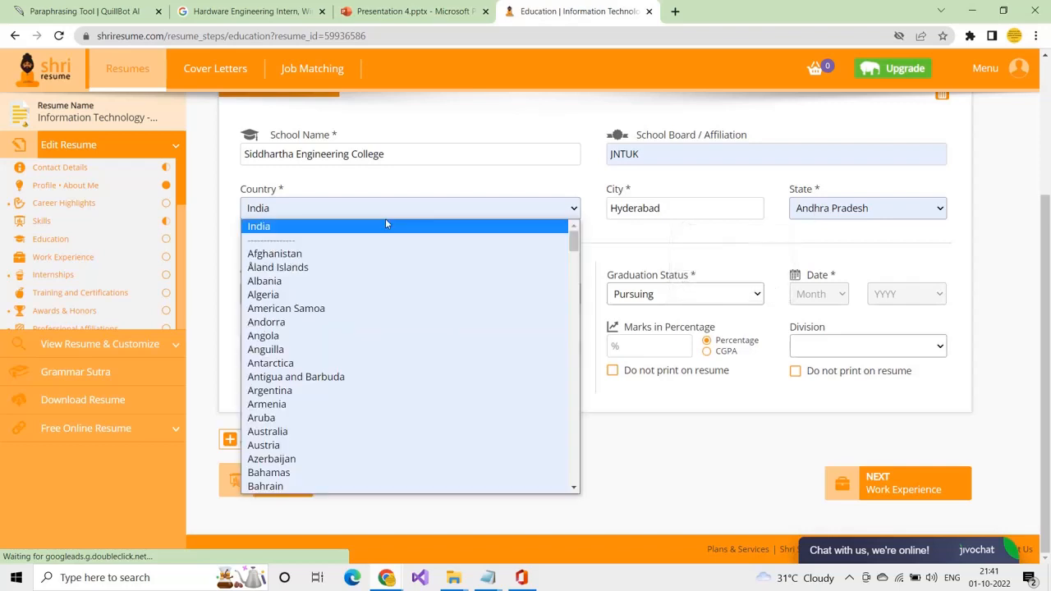
pyautogui.click(530, 165)
pyautogui.click(823, 206)
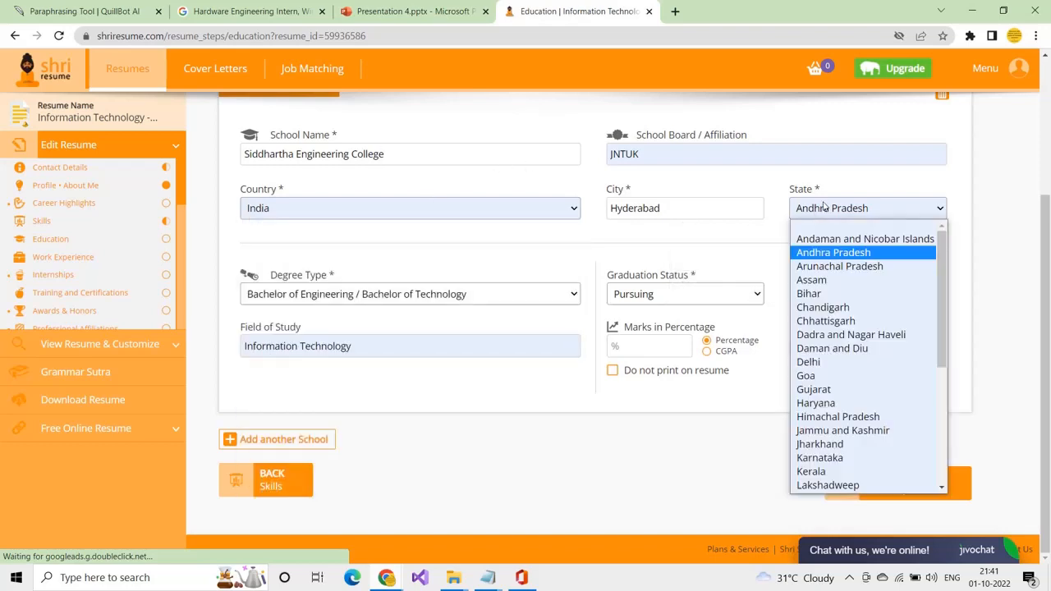
pyautogui.write('te')
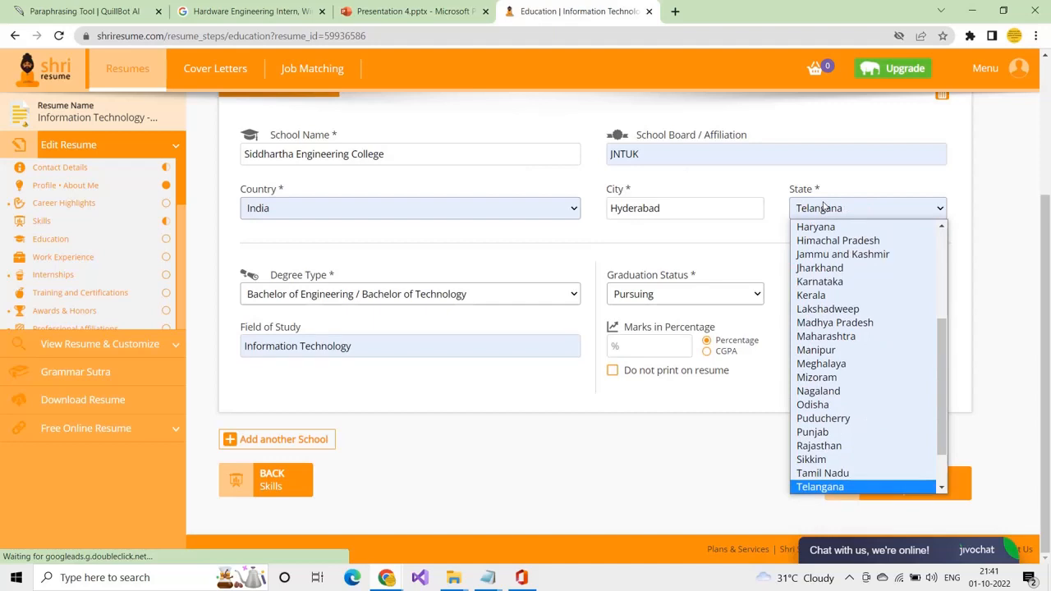
pyautogui.press('Return')
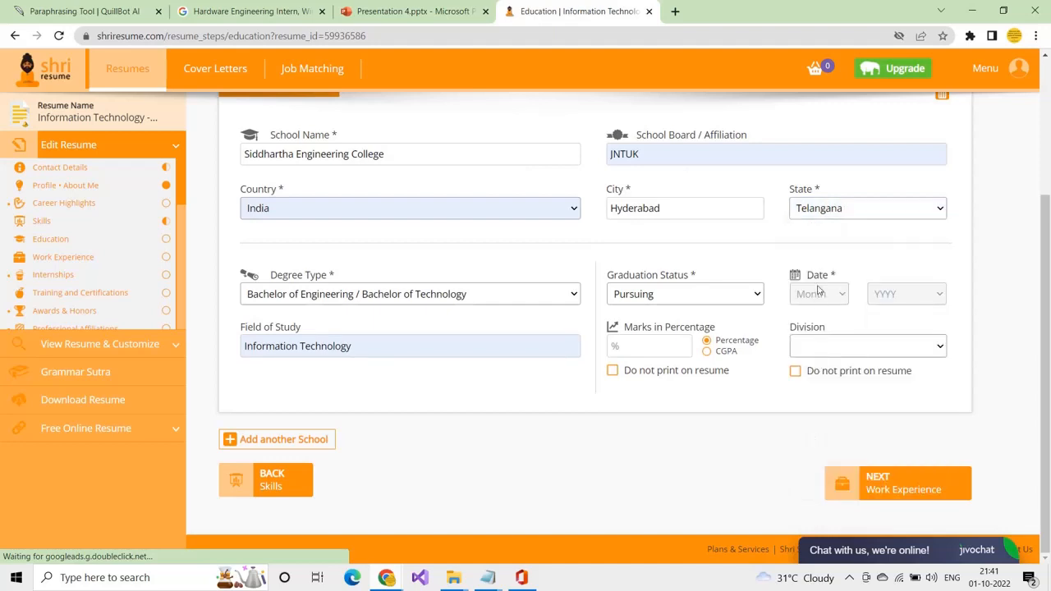
# - Record the first school's marks as a CGPA of 9.46 and exclude them from the printed resume
pyautogui.click(634, 346)
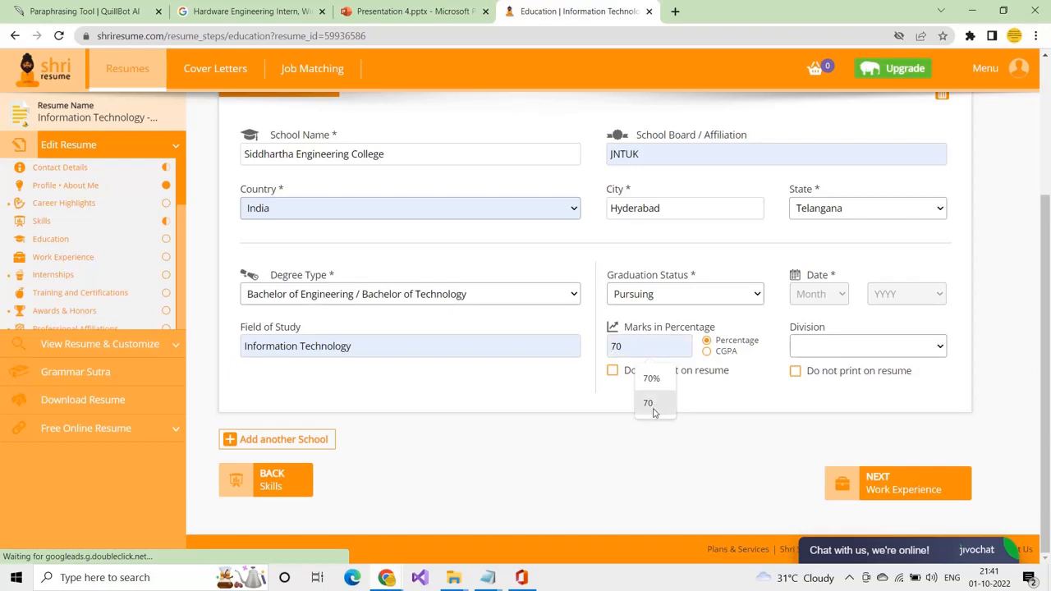
pyautogui.click(706, 351)
pyautogui.click(631, 351)
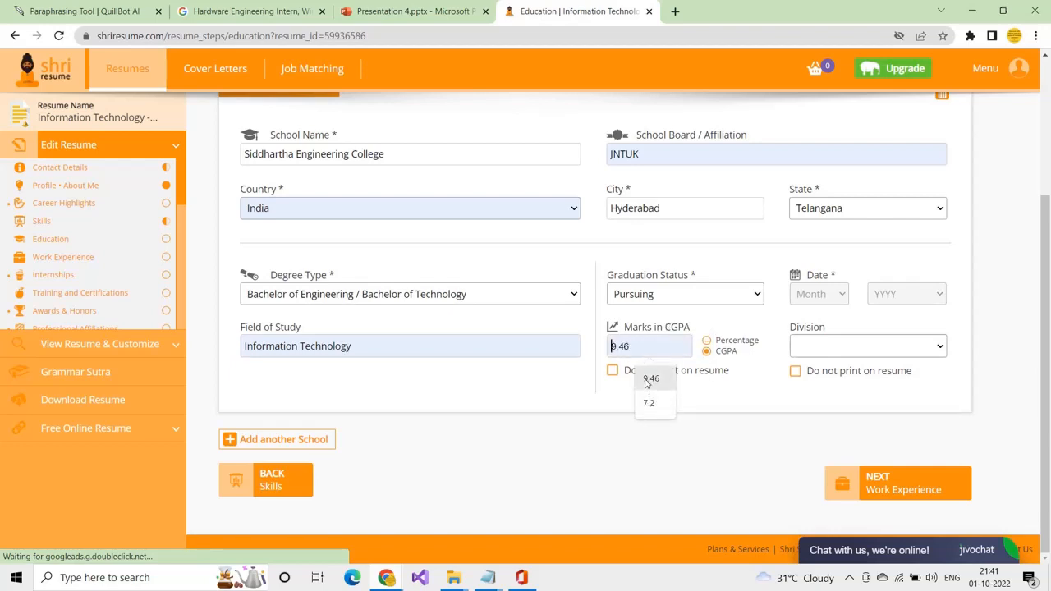
pyautogui.click(648, 379)
pyautogui.click(612, 370)
# - Set the first school's division to Division I and exclude it from the printed resume
pyautogui.click(826, 354)
pyautogui.click(821, 376)
pyautogui.click(796, 372)
pyautogui.doubleClick(620, 346)
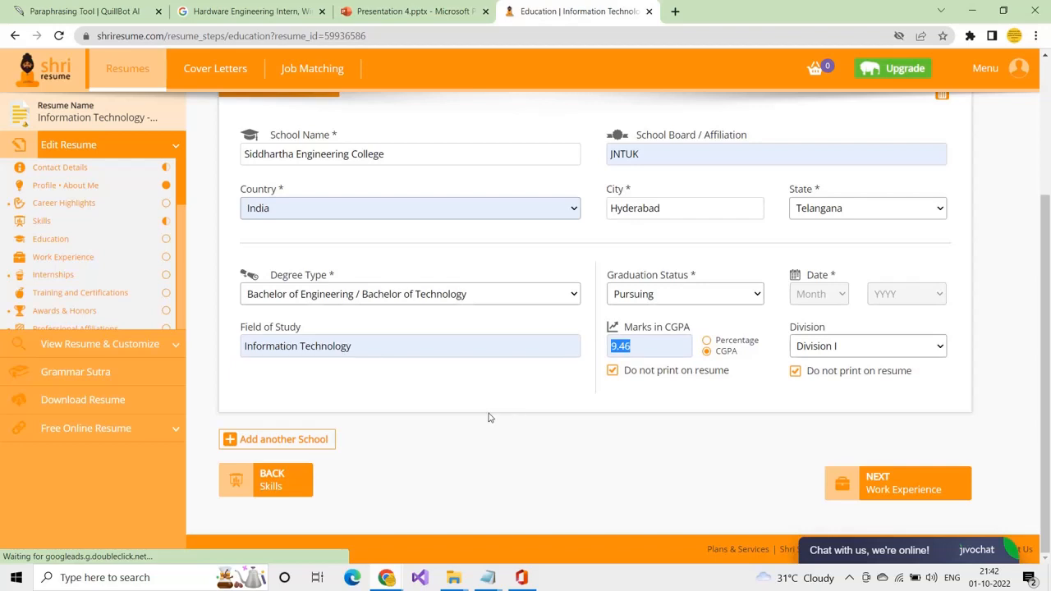
# - Add a second school named "InterSchool" with "Inter" as its board affiliation
pyautogui.click(277, 439)
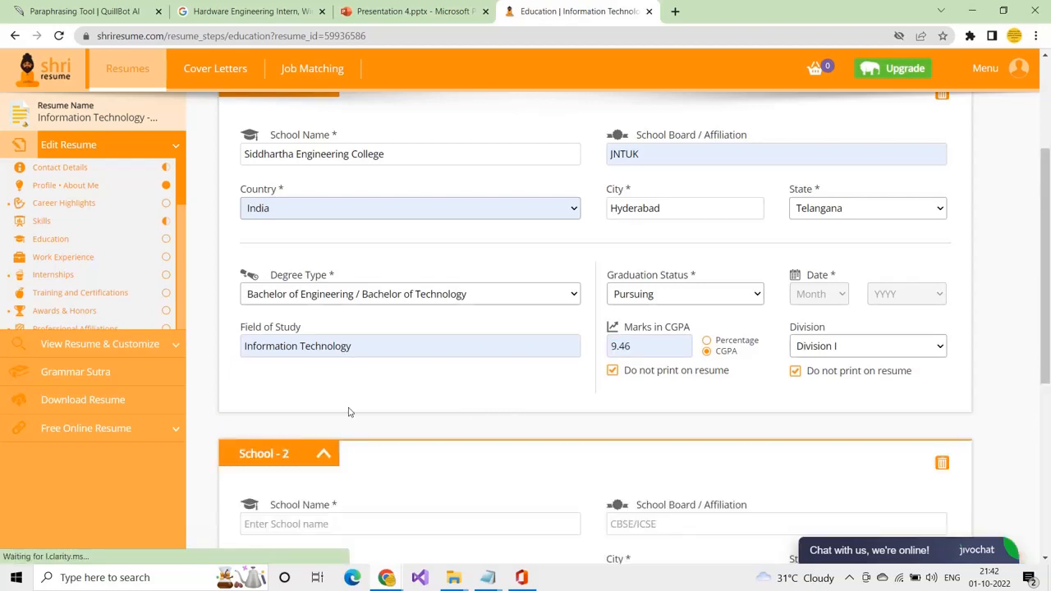
pyautogui.moveTo(282, 277); pyautogui.dragTo(279, 289)
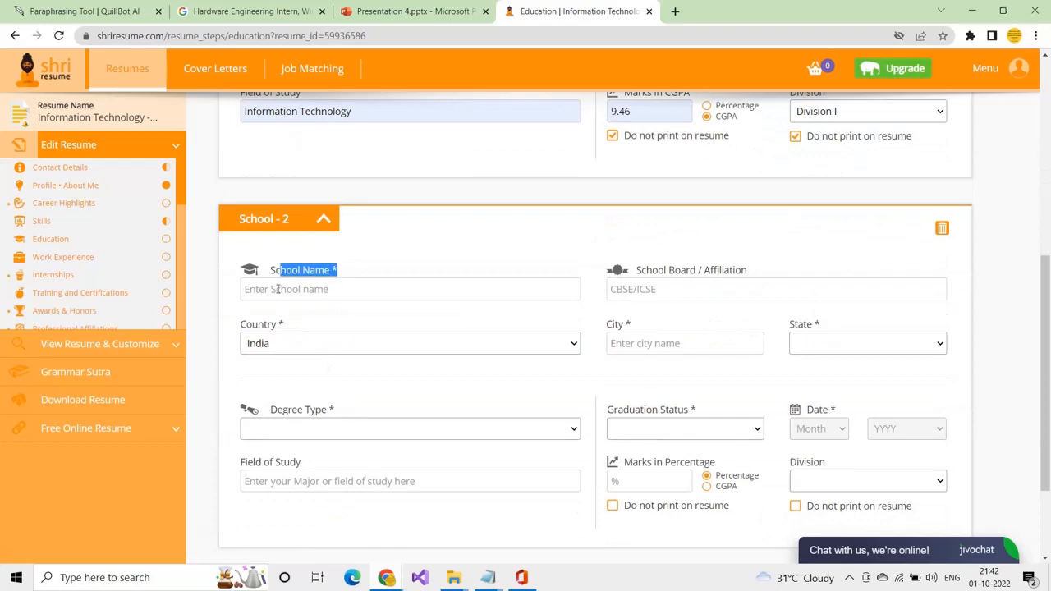
pyautogui.click(279, 289)
pyautogui.write('Inter')
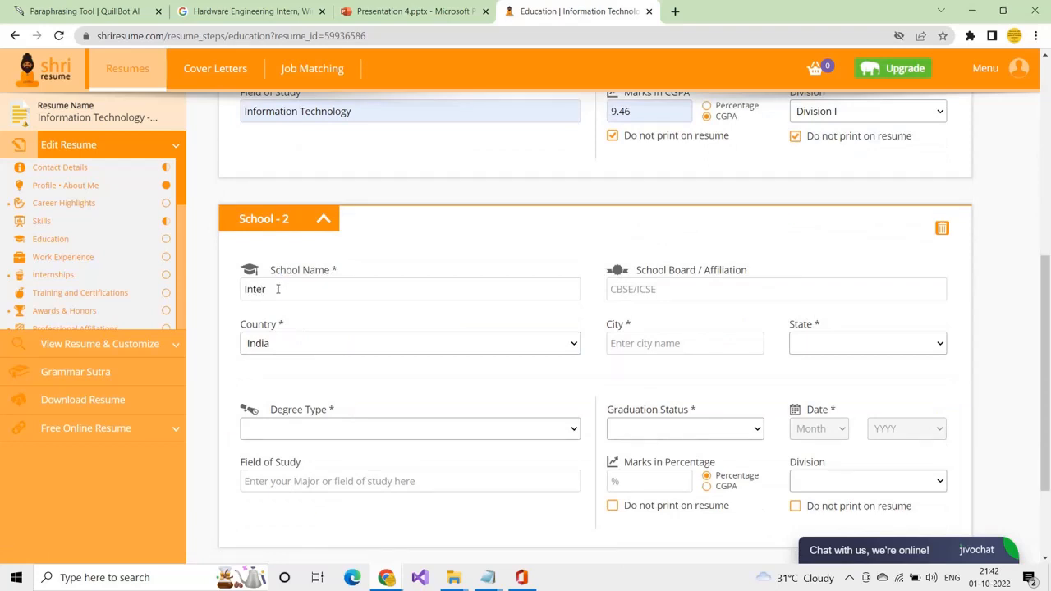
pyautogui.write('Schoo')
pyautogui.write('Inter')
# - Set the second school's city to XYZ and its state to Andhra Pradesh
pyautogui.click(647, 345)
pyautogui.write('XYZ')
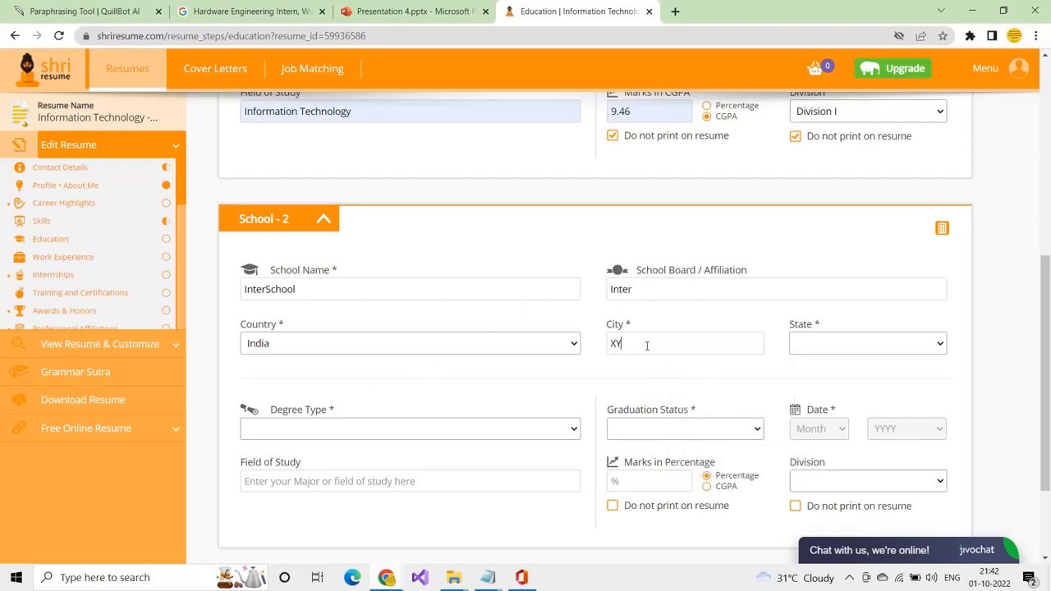
pyautogui.click(810, 342)
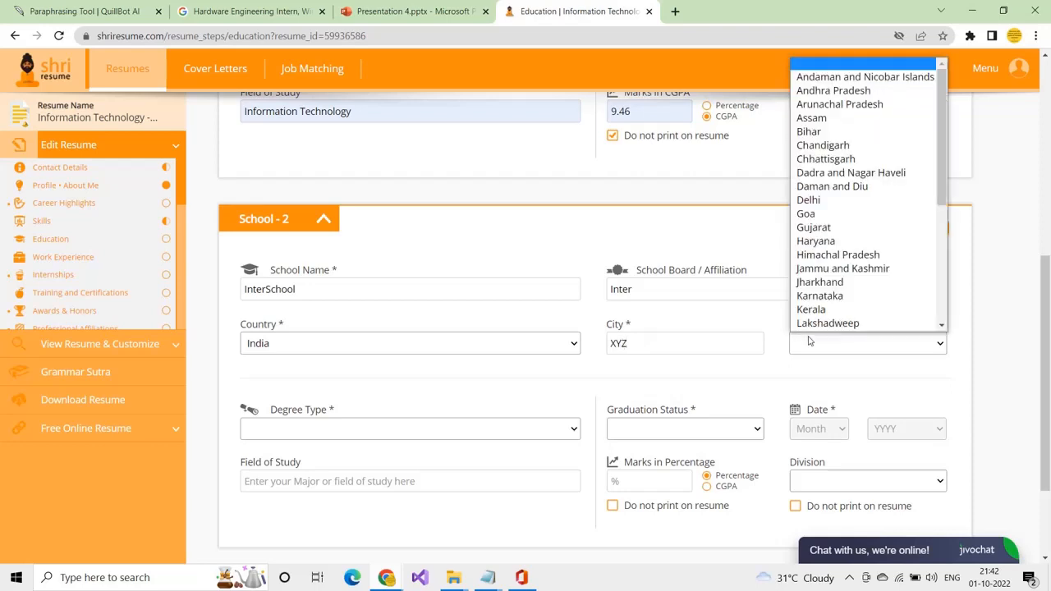
pyautogui.click(829, 91)
# - Set the second school's degree type to Intermediate and its field of study to MPC
pyautogui.scroll(-2, 474, 370)
pyautogui.click(334, 297)
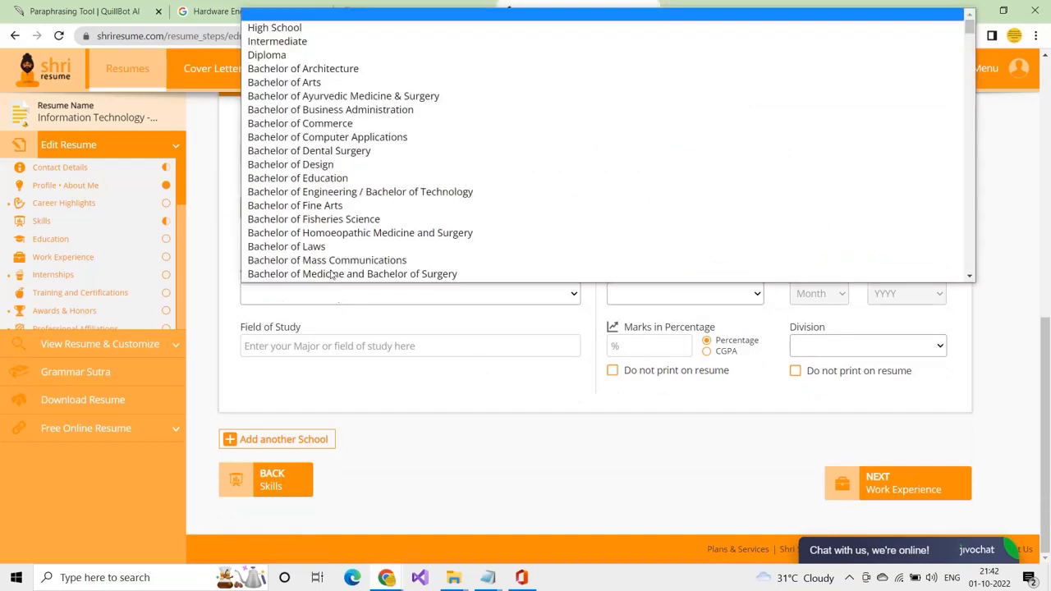
pyautogui.click(291, 41)
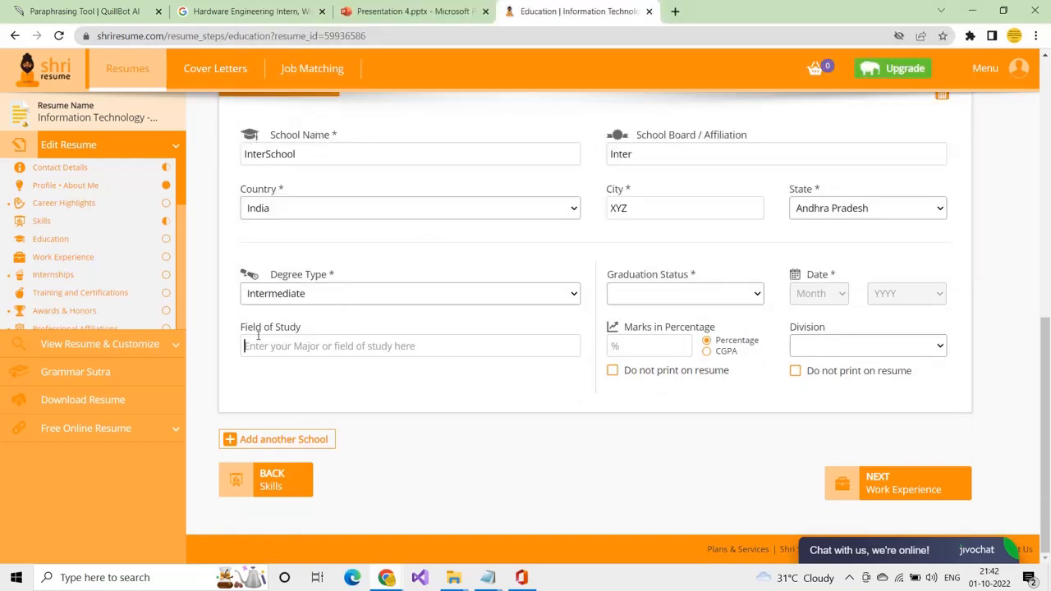
pyautogui.write('Interme')
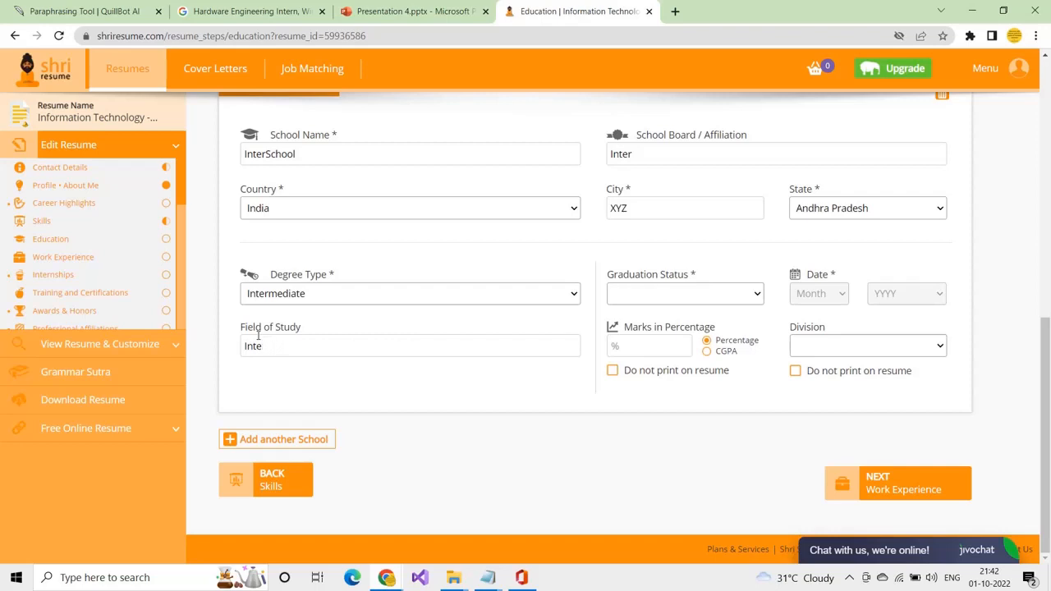
pyautogui.press('BackSpace')
pyautogui.press('BackSpace')
pyautogui.write('MPC')
# - Set the second school's graduation status to Completed with a date of April 2022
pyautogui.click(646, 300)
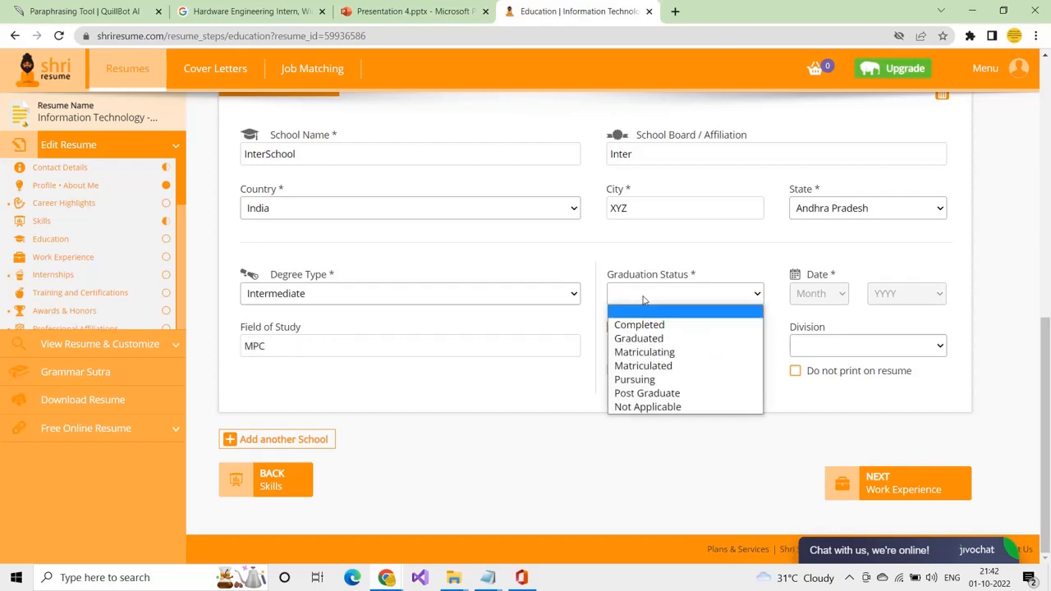
pyautogui.click(622, 326)
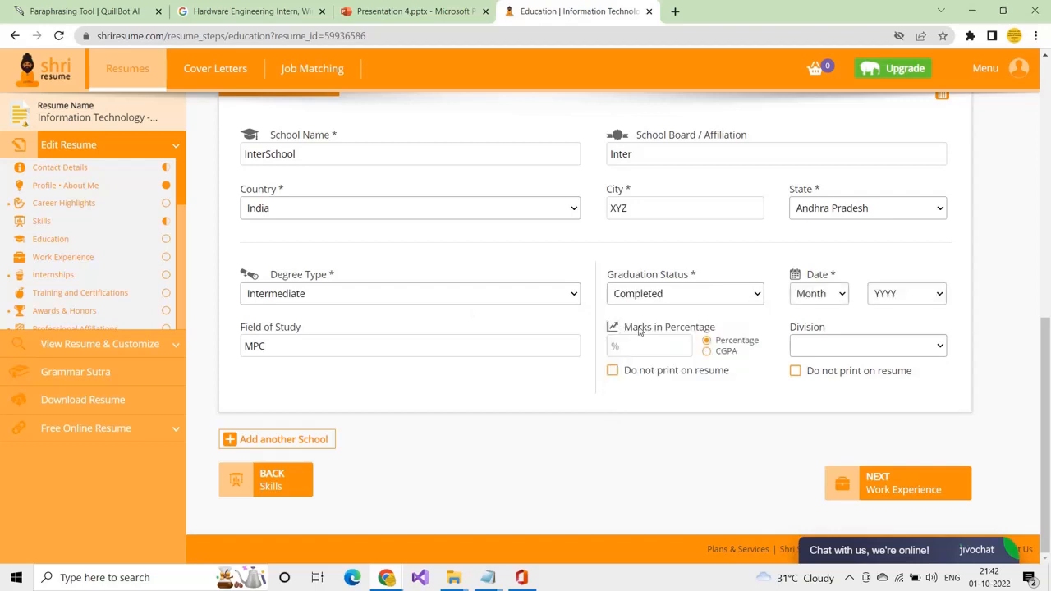
pyautogui.click(806, 303)
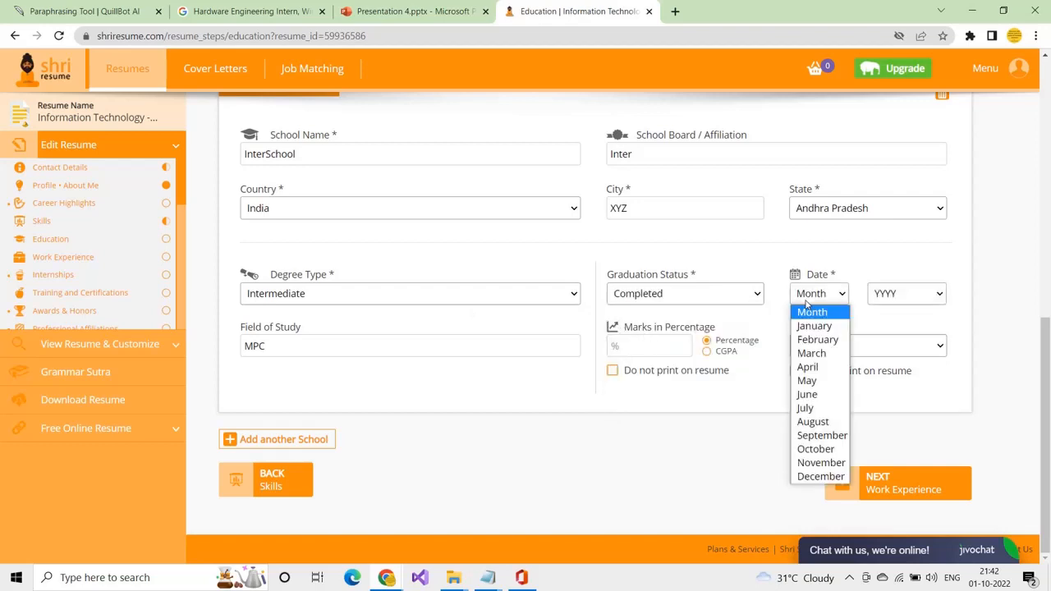
pyautogui.click(807, 367)
pyautogui.click(909, 294)
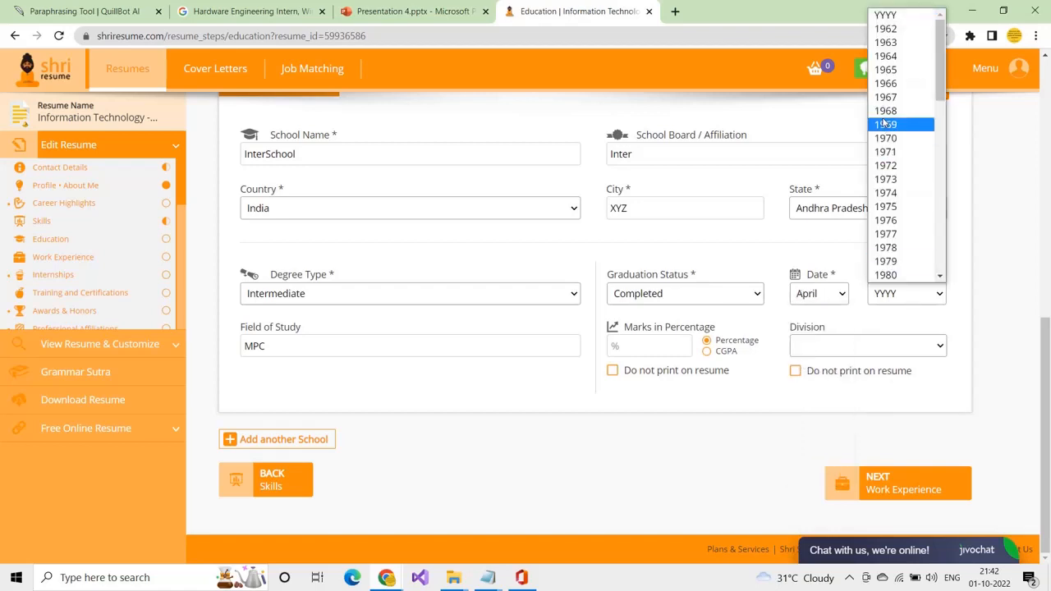
pyautogui.scroll(-5, 887, 181)
pyautogui.scroll(-3, 883, 231)
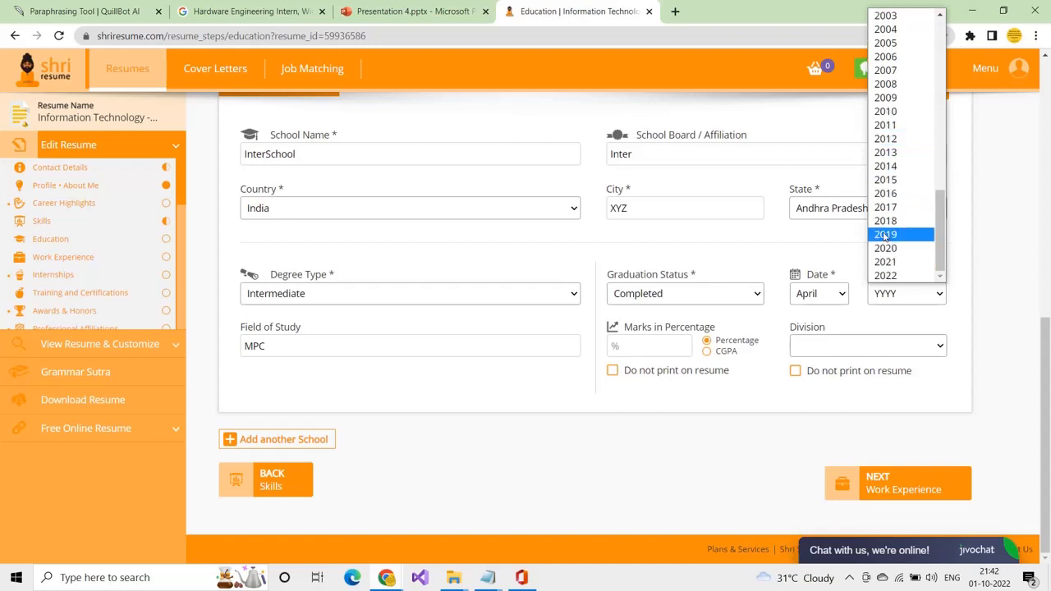
pyautogui.click(886, 276)
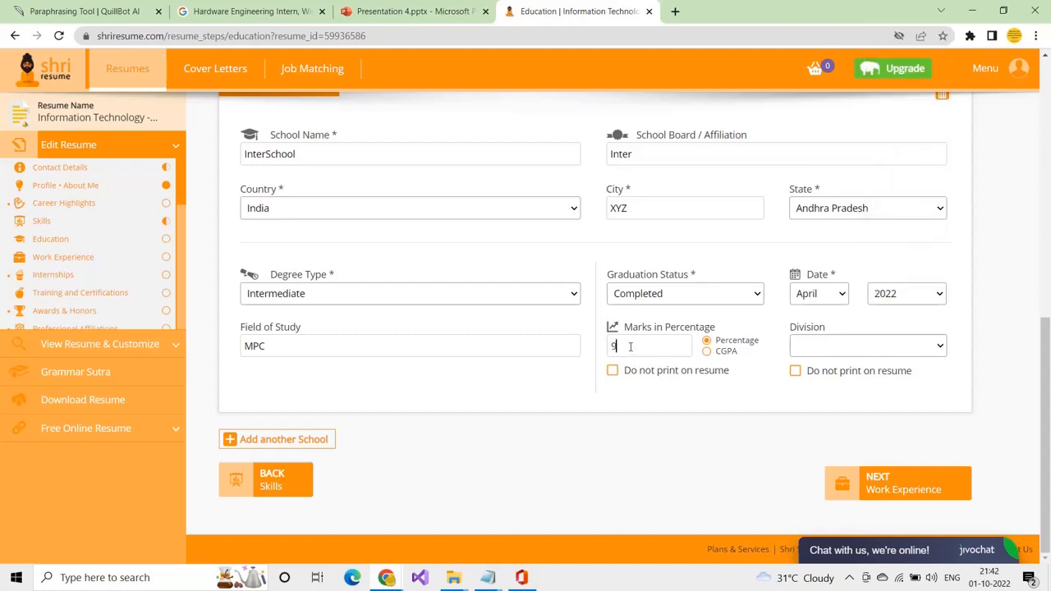
# - Enter 90 percent as the second school's marks and choose its division
pyautogui.click(629, 345)
pyautogui.write('90')
pyautogui.click(807, 348)
pyautogui.click(806, 376)
# - Exclude the second school's division from the printed resume and save the Education section
pyautogui.click(795, 371)
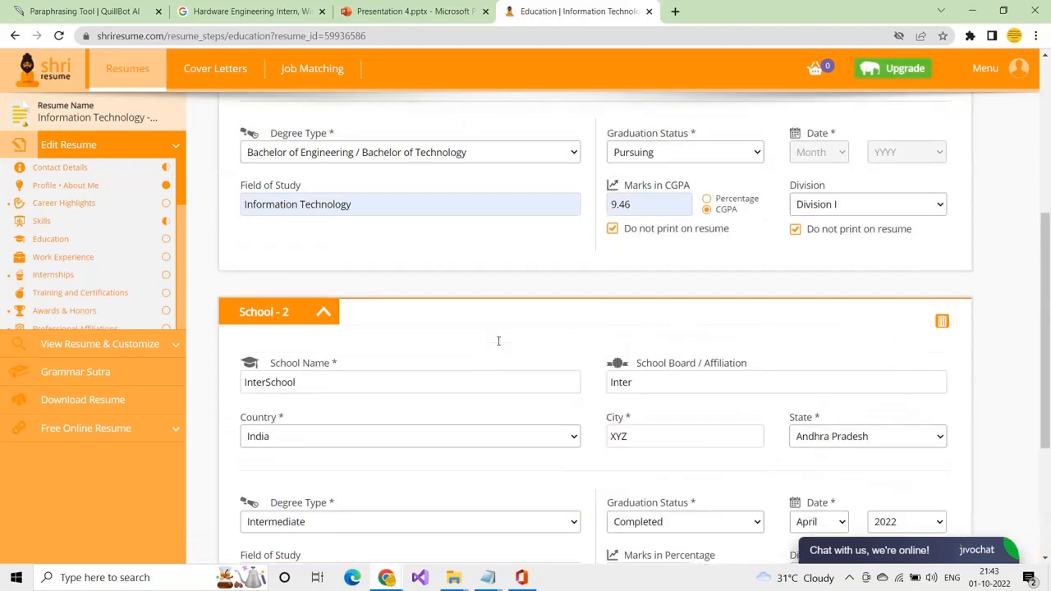
pyautogui.scroll(7, 617, 431)
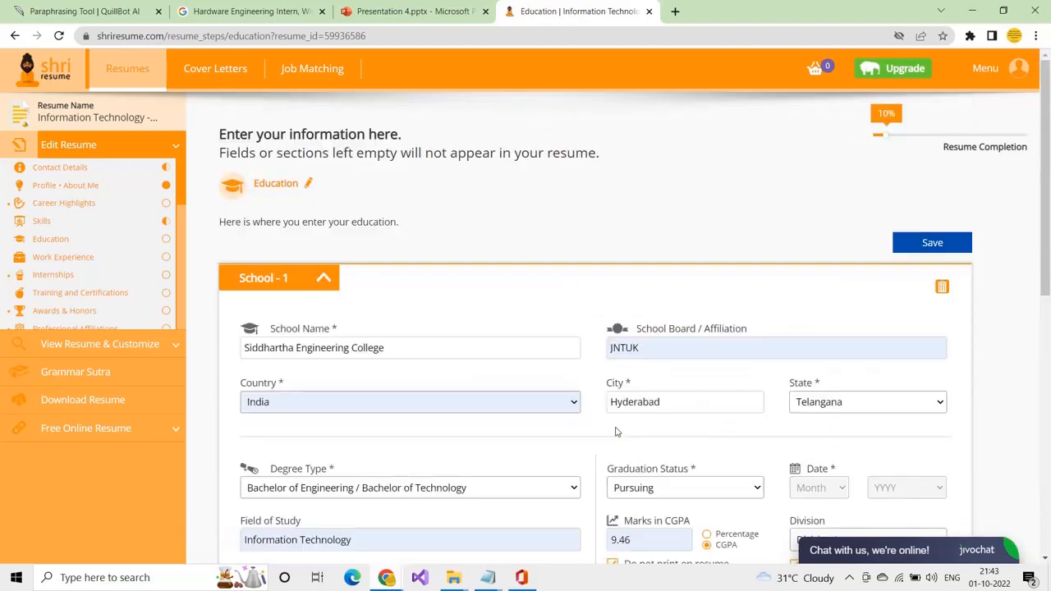
pyautogui.click(909, 251)
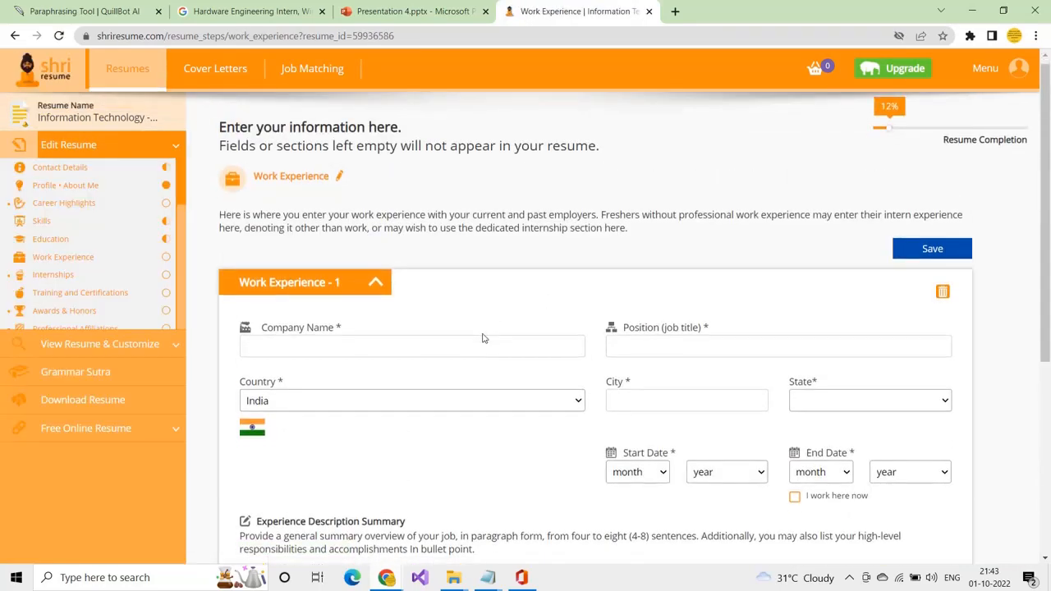
# - Enter "Siddhartha Engineering College" as the first work experience's company name and "Student" as the position
pyautogui.click(374, 172)
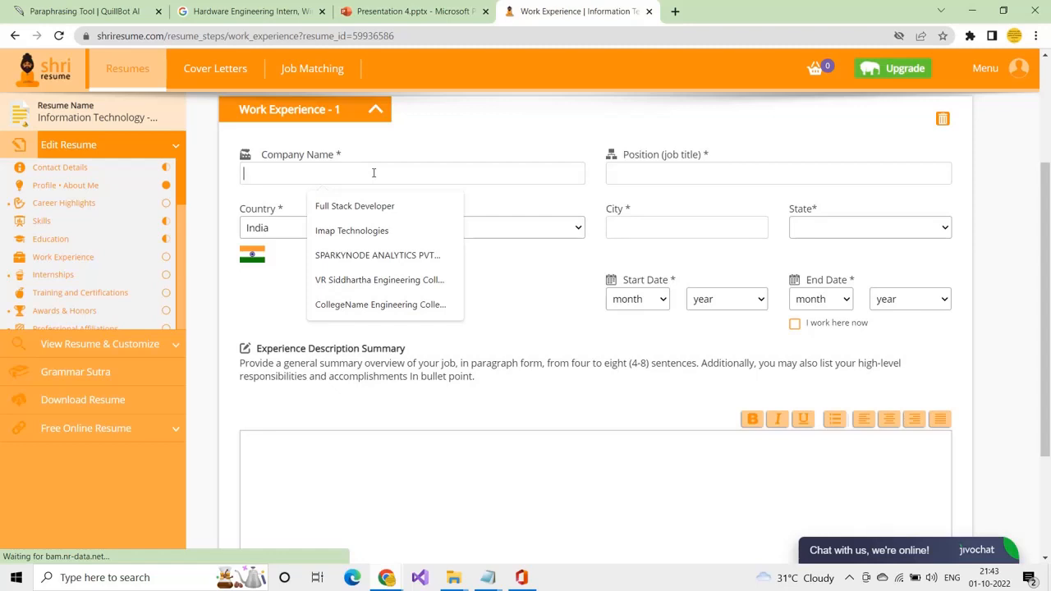
pyautogui.write('Si')
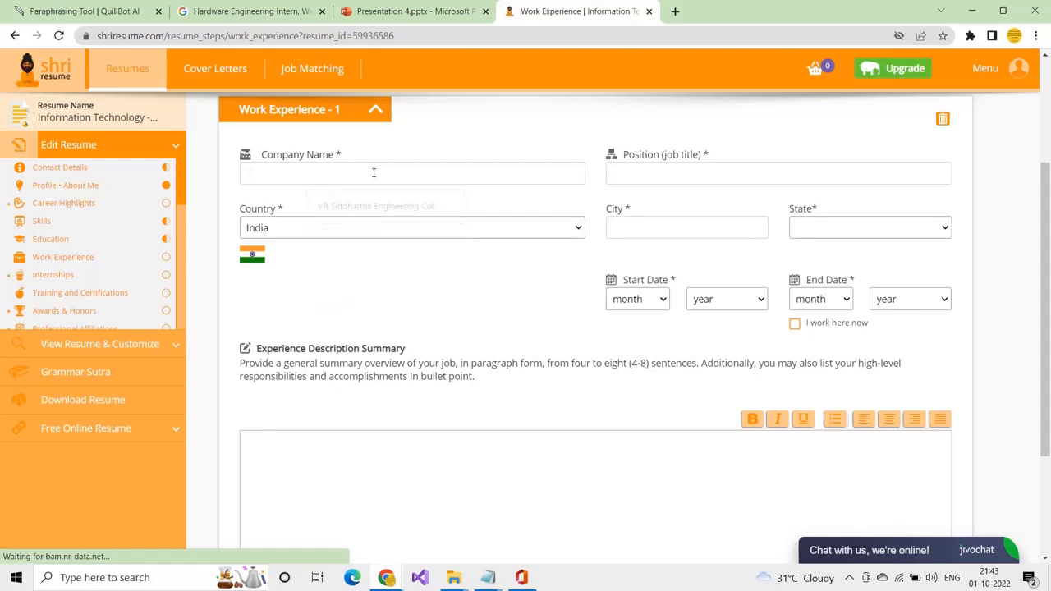
pyautogui.write('ddhartha Engfi')
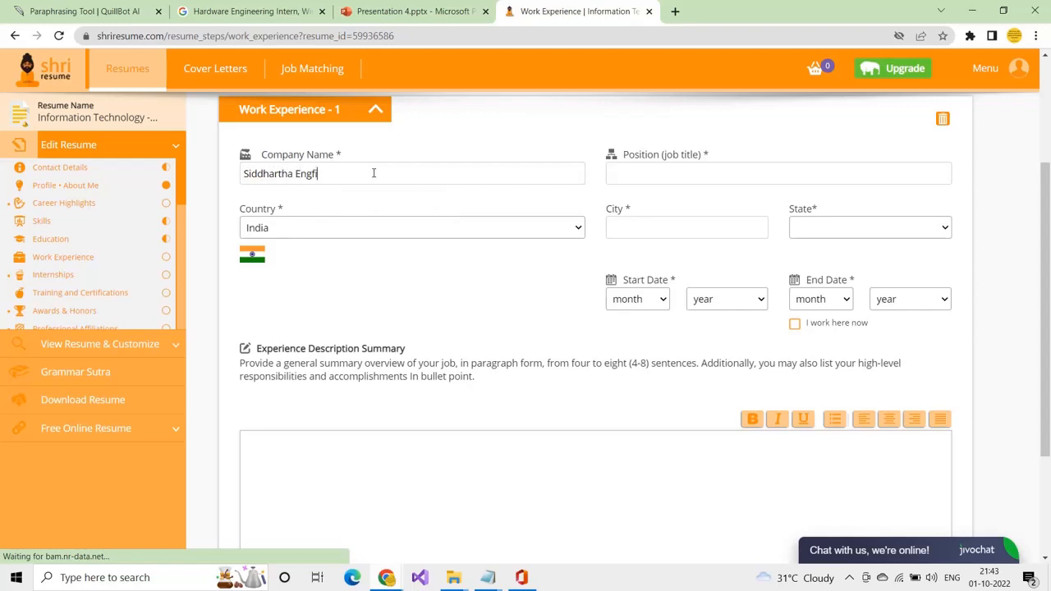
pyautogui.write('eering College')
pyautogui.press('Tab')
pyautogui.write('cDevel')
pyautogui.press('BackSpace')
pyautogui.press('BackSpace')
pyautogui.press('BackSpace')
pyautogui.write('Student')
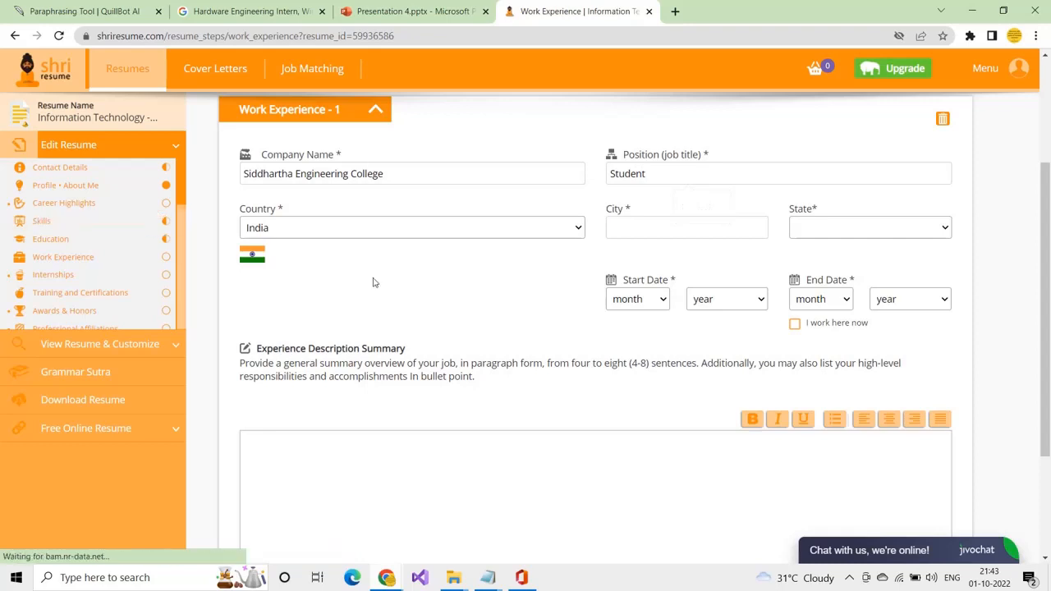
# - Set the work experience's city to "City" and its state to Andhra Pradesh
pyautogui.click(665, 236)
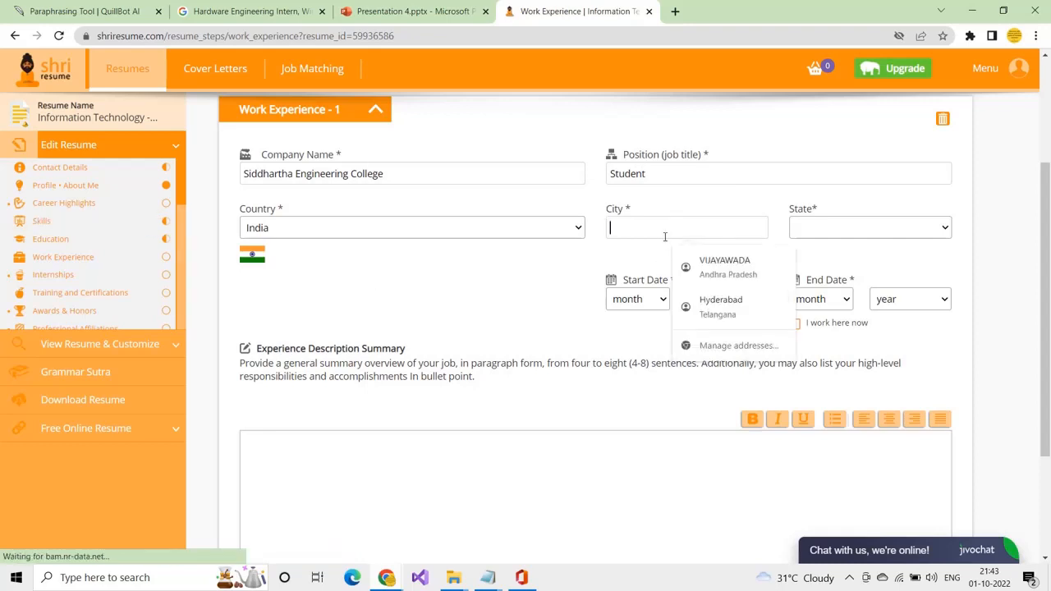
pyautogui.write('City')
pyautogui.click(839, 238)
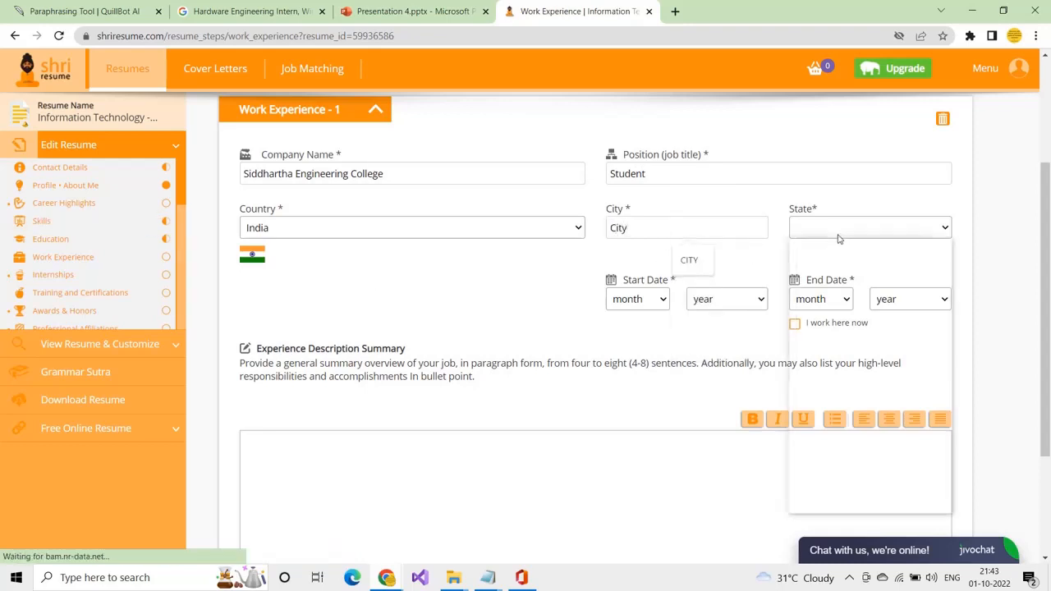
pyautogui.click(816, 273)
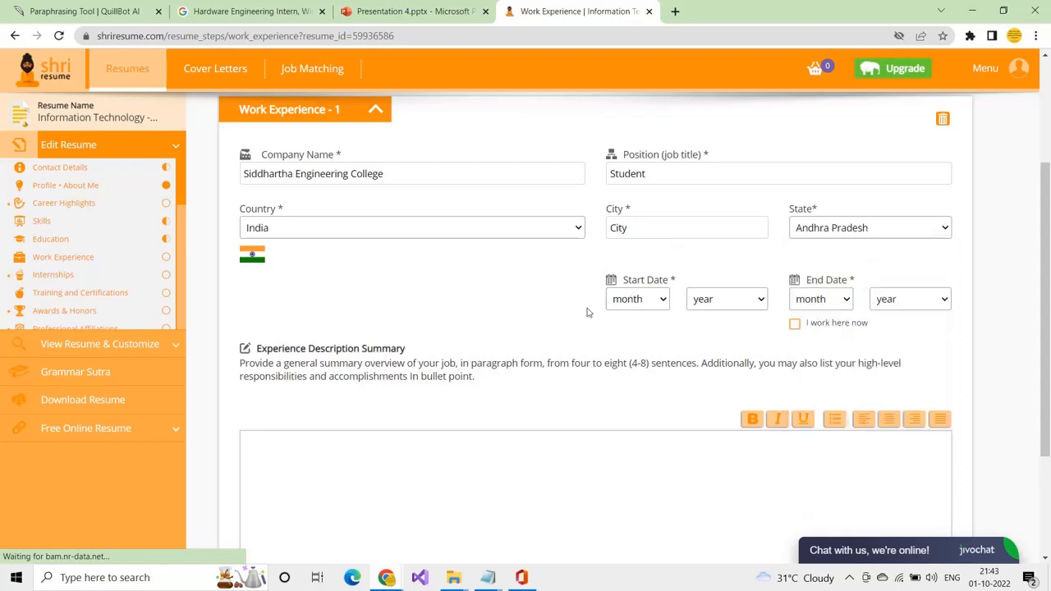
# - Set the work experience's start date to April 2022 and mark it as the current workplace
pyautogui.click(643, 302)
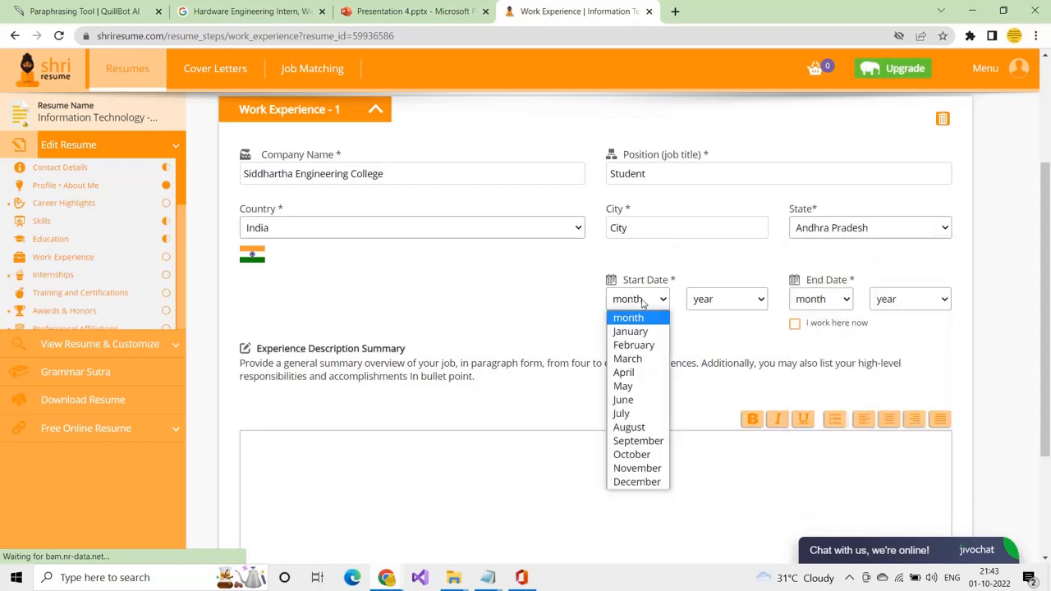
pyautogui.click(624, 374)
pyautogui.click(698, 301)
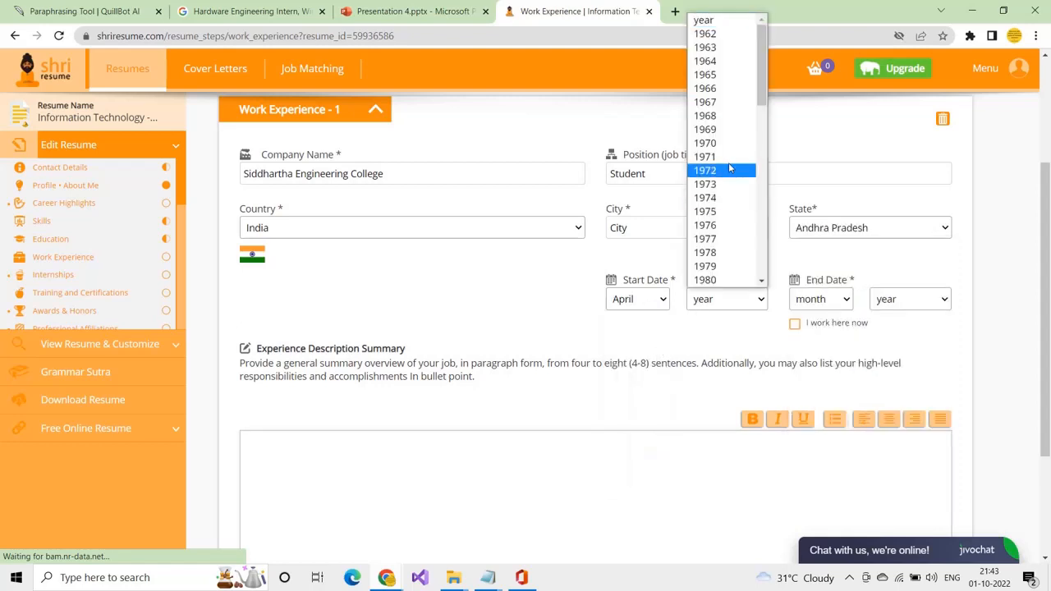
pyautogui.scroll(-2, 728, 164)
pyautogui.scroll(-5, 729, 168)
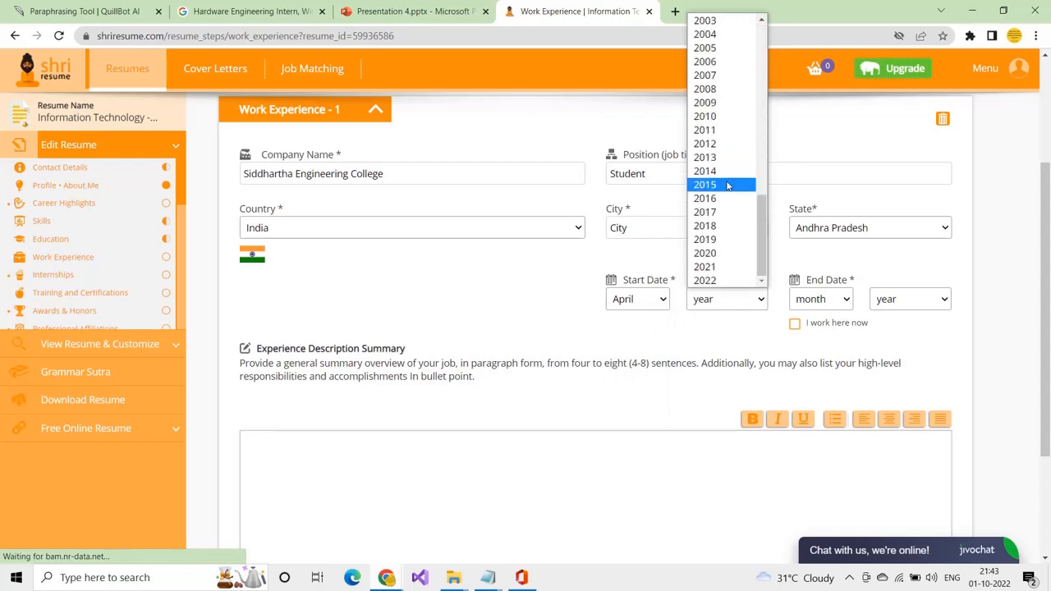
pyautogui.click(715, 280)
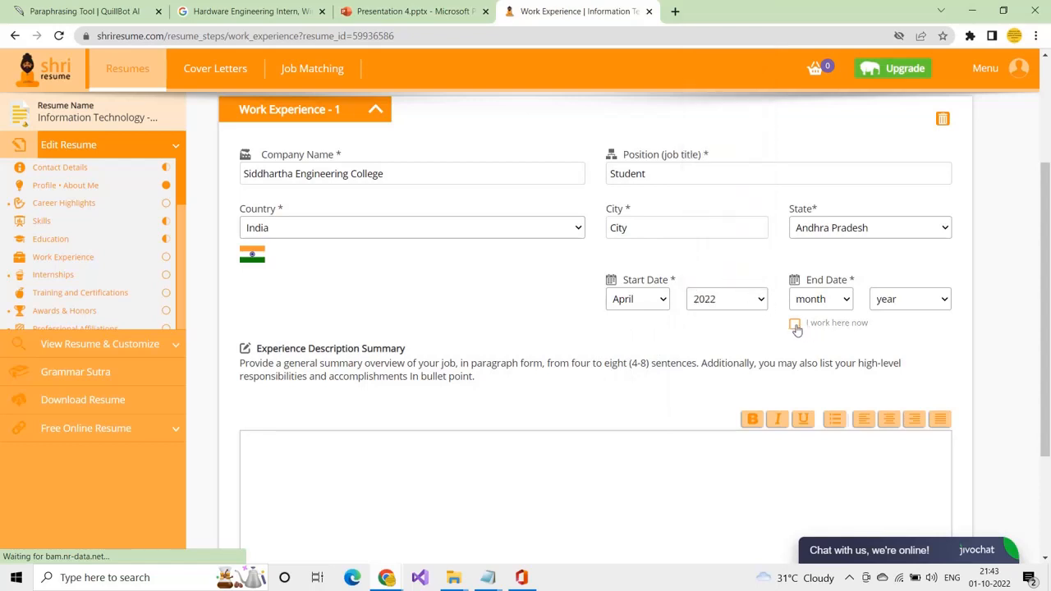
pyautogui.click(795, 324)
pyautogui.scroll(-2, 708, 358)
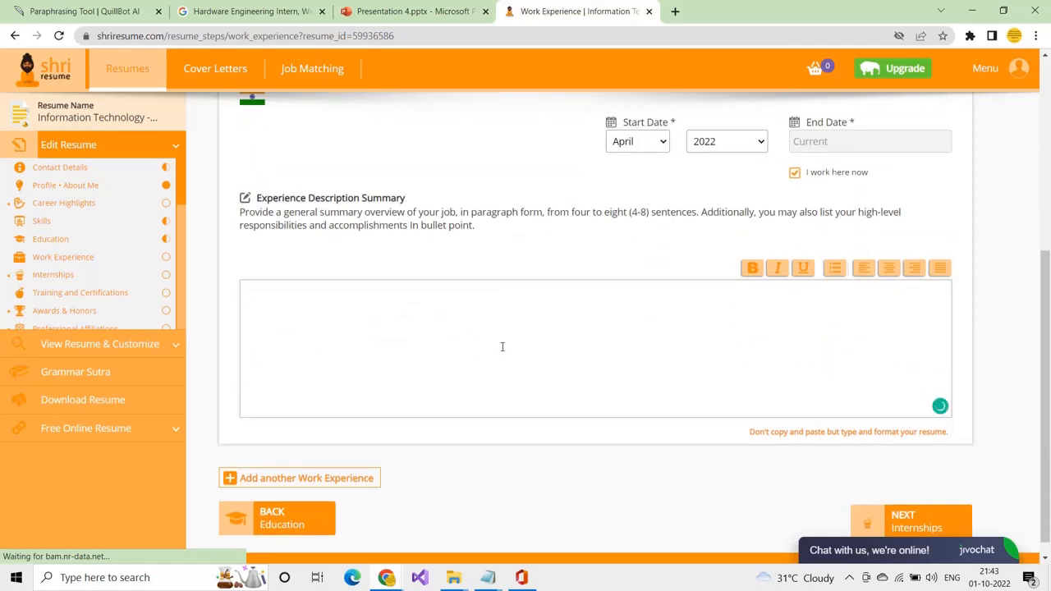
pyautogui.hotkey('alt', 'Tab')
pyautogui.hotkey('alt', 'Tab')
pyautogui.hotkey('alt', 'Tab')
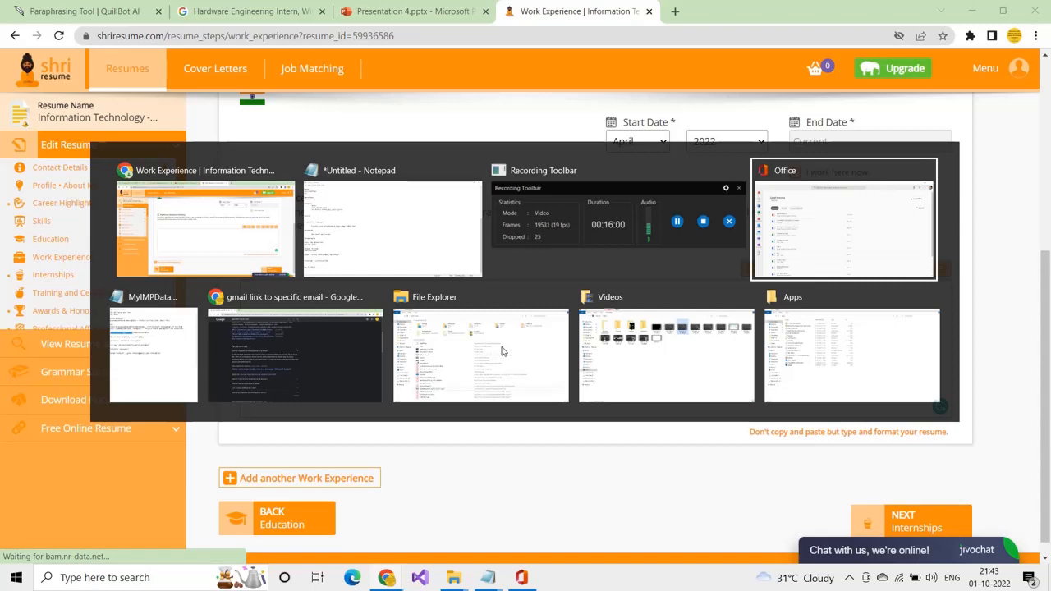
pyautogui.hotkey('alt', 'shift', 'Tab')
pyautogui.hotkey('alt', 'shift', 'Tab')
pyautogui.hotkey('alt', 'shift', 'Tab')
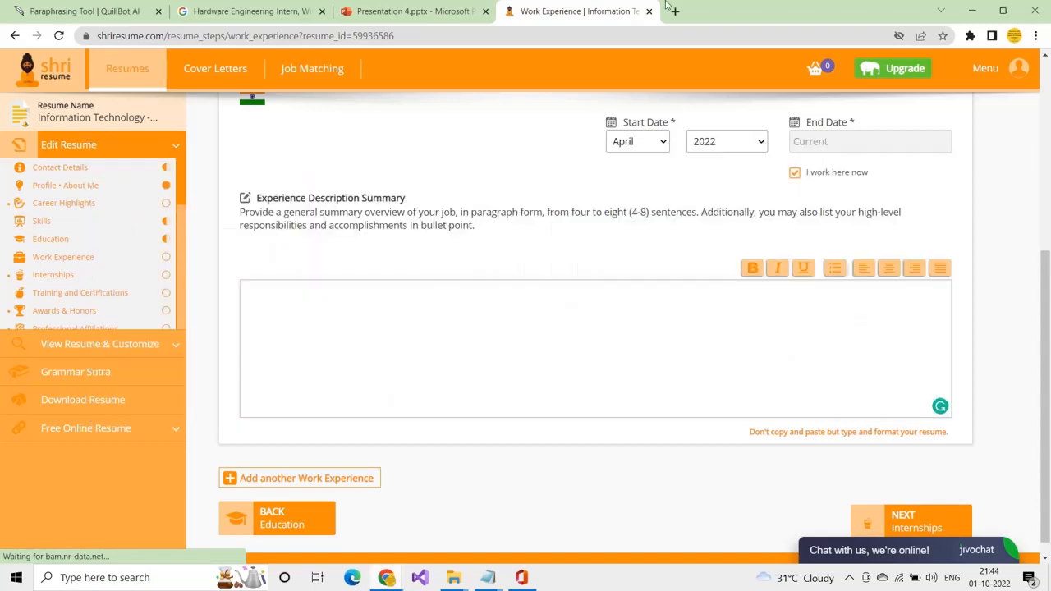
# - Copy the example project text from the Experience slide of the PowerPoint presentation into Shriresume's Experience Description Summary
pyautogui.click(415, 10)
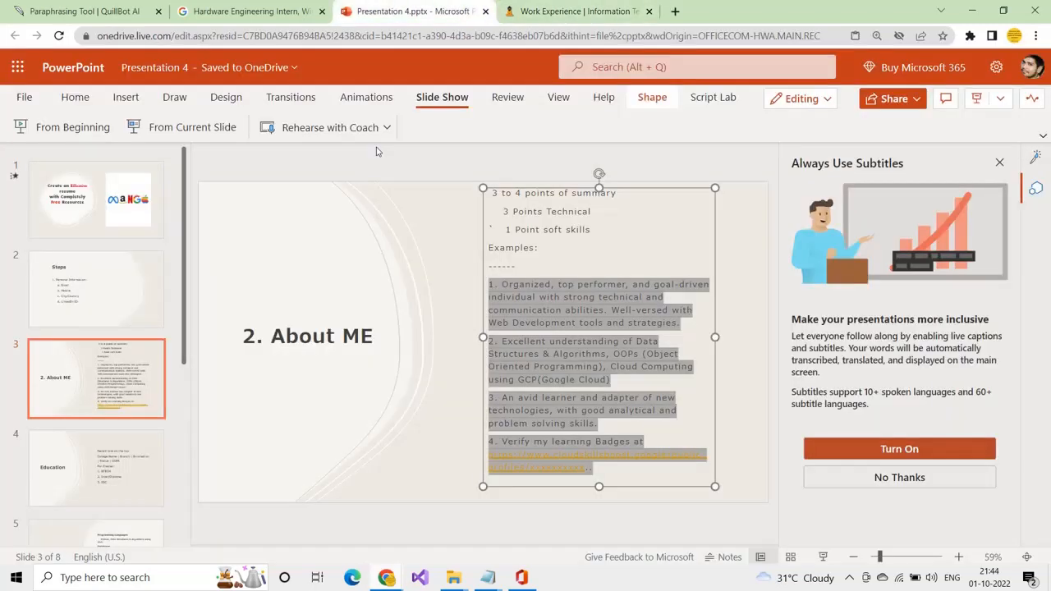
pyautogui.scroll(-3, 102, 455)
pyautogui.click(102, 456)
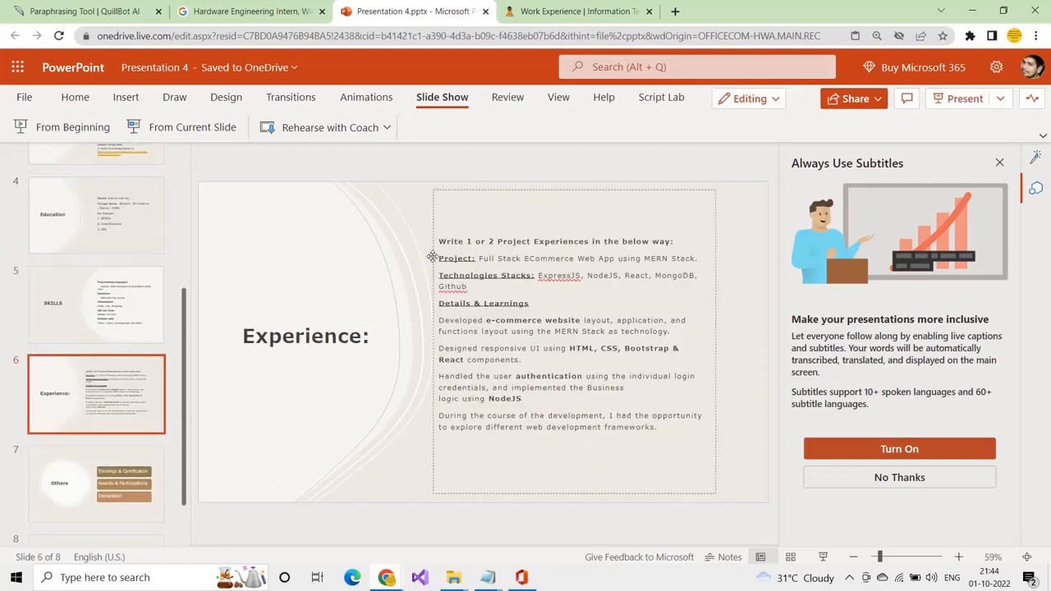
pyautogui.moveTo(563, 398); pyautogui.dragTo(660, 430)
pyautogui.hotkey('ctrl', 'c')
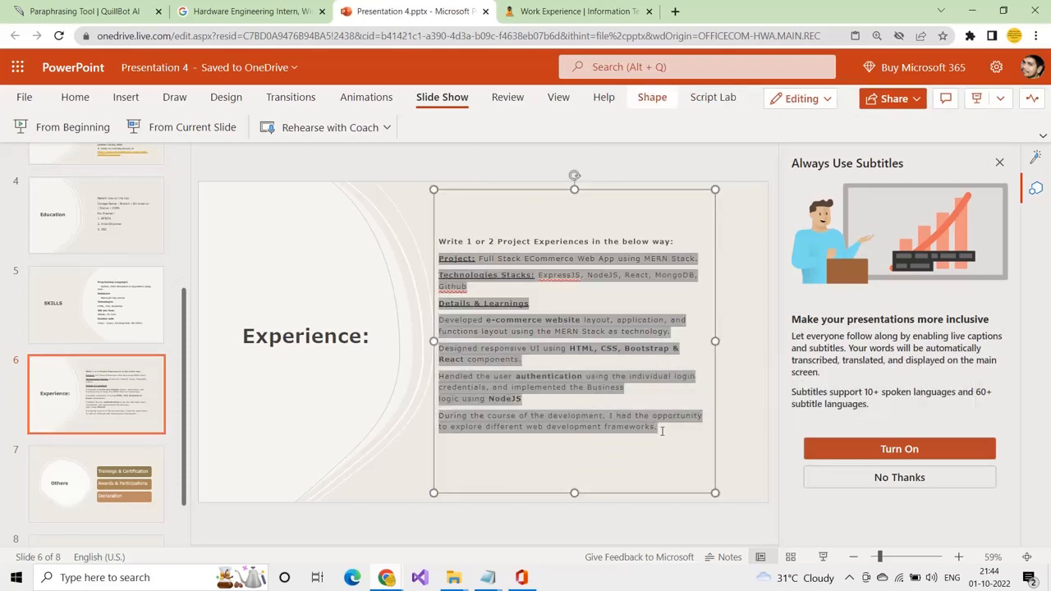
pyautogui.click(637, 7)
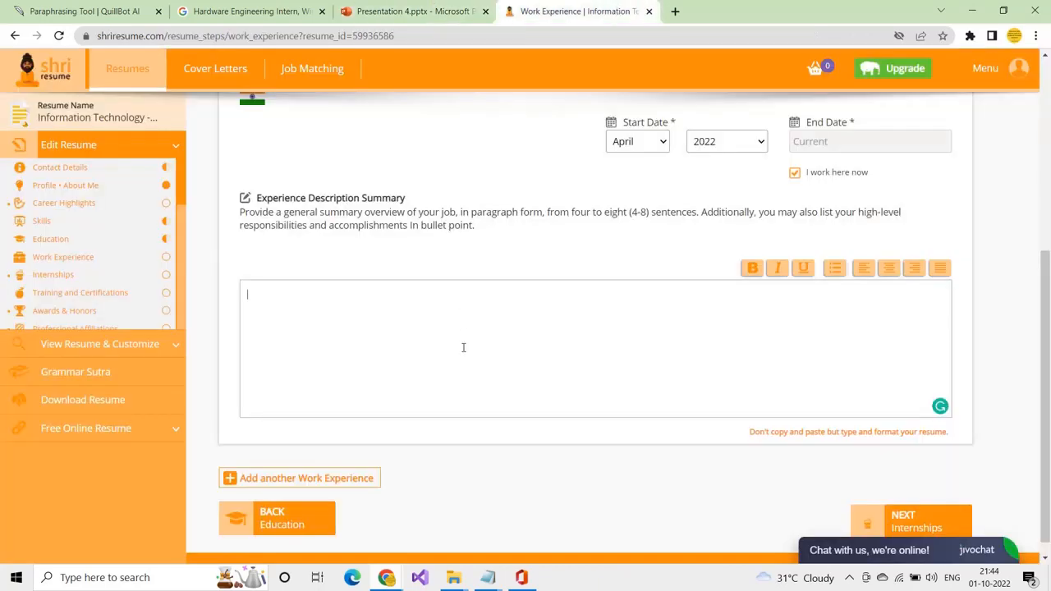
pyautogui.hotkey('ctrl', 'v')
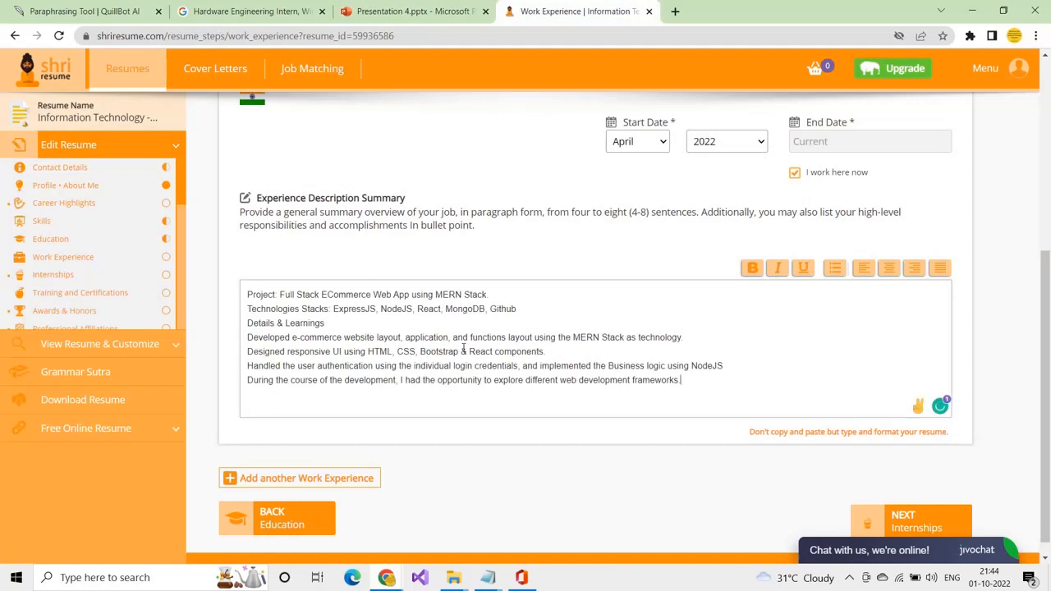
# - Make the "Project:" label in the experience description bold and underlined
pyautogui.tripleClick(263, 294)
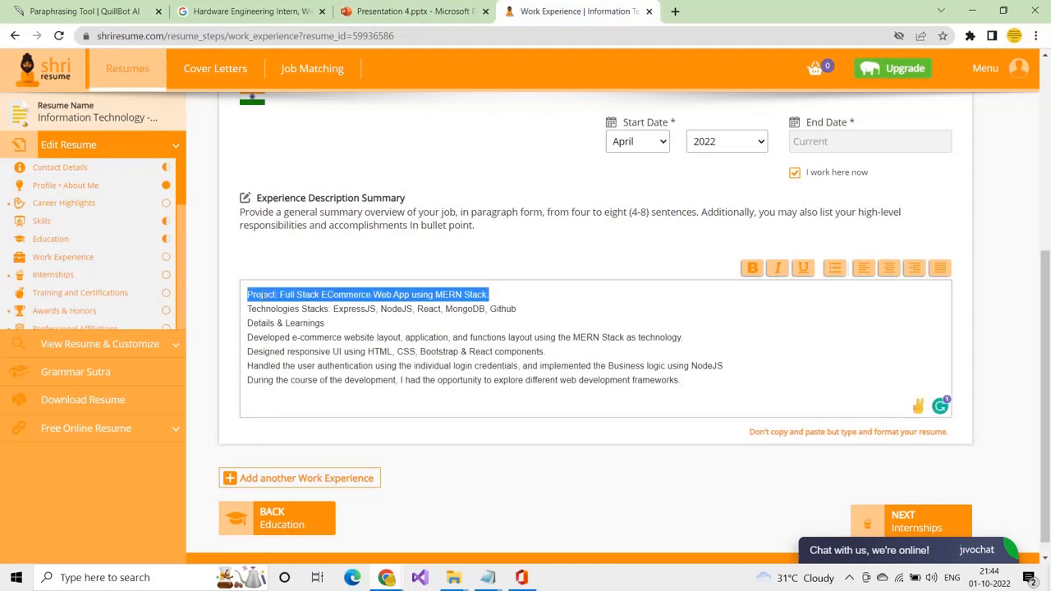
pyautogui.click(262, 294)
pyautogui.moveTo(279, 294); pyautogui.dragTo(246, 294)
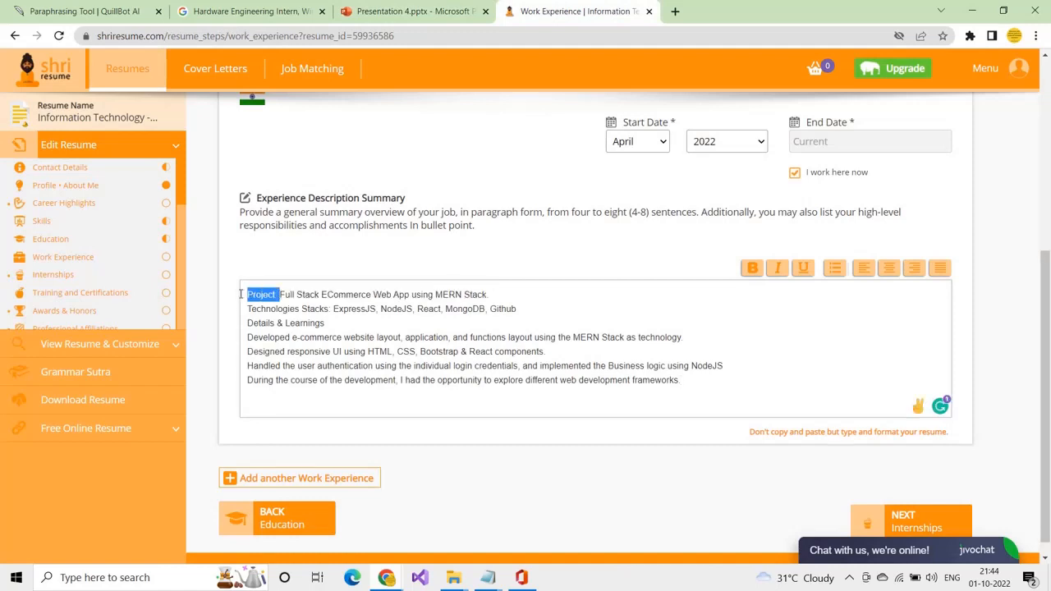
pyautogui.click(752, 268)
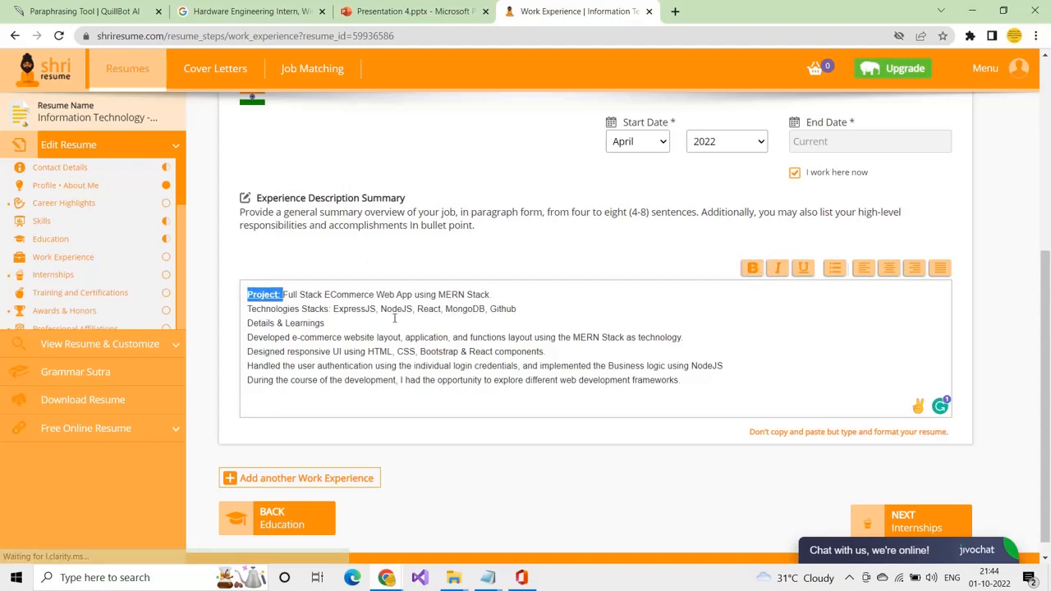
# - Make the "Technologies Stacks:" label in the experience description bold and underlined
pyautogui.click(330, 309)
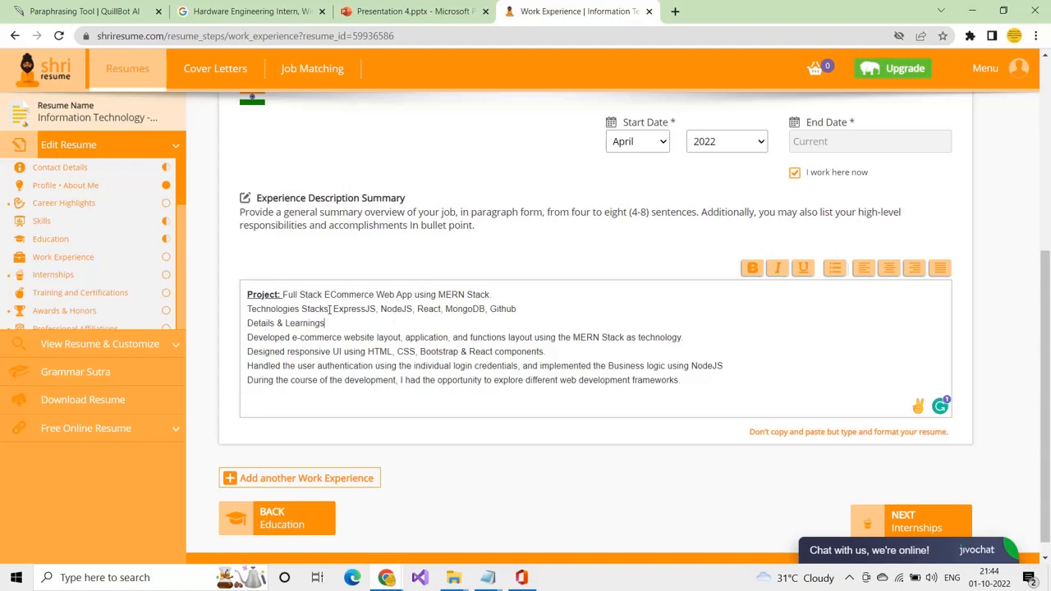
pyautogui.moveTo(331, 308); pyautogui.dragTo(220, 311)
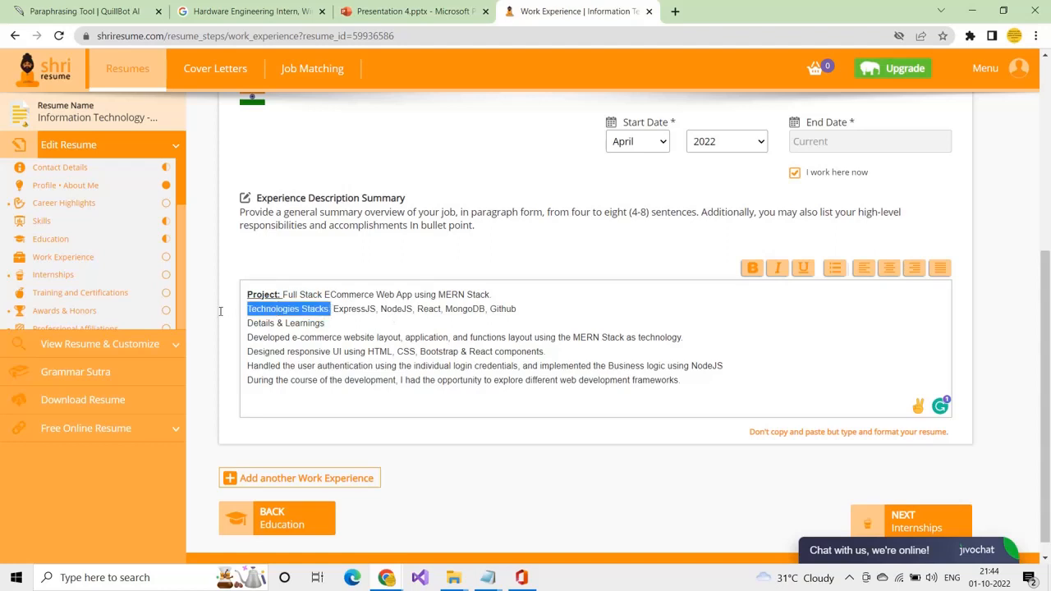
pyautogui.click(751, 269)
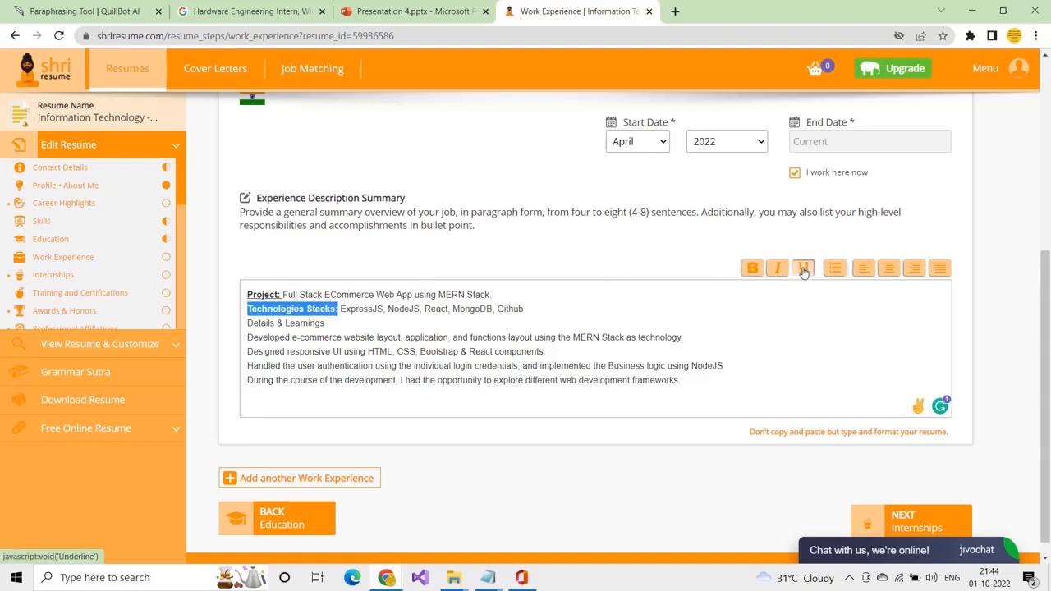
pyautogui.click(801, 269)
# - Make the "Details & Learnings" heading in the experience description bold and underlined
pyautogui.moveTo(331, 323); pyautogui.dragTo(238, 324)
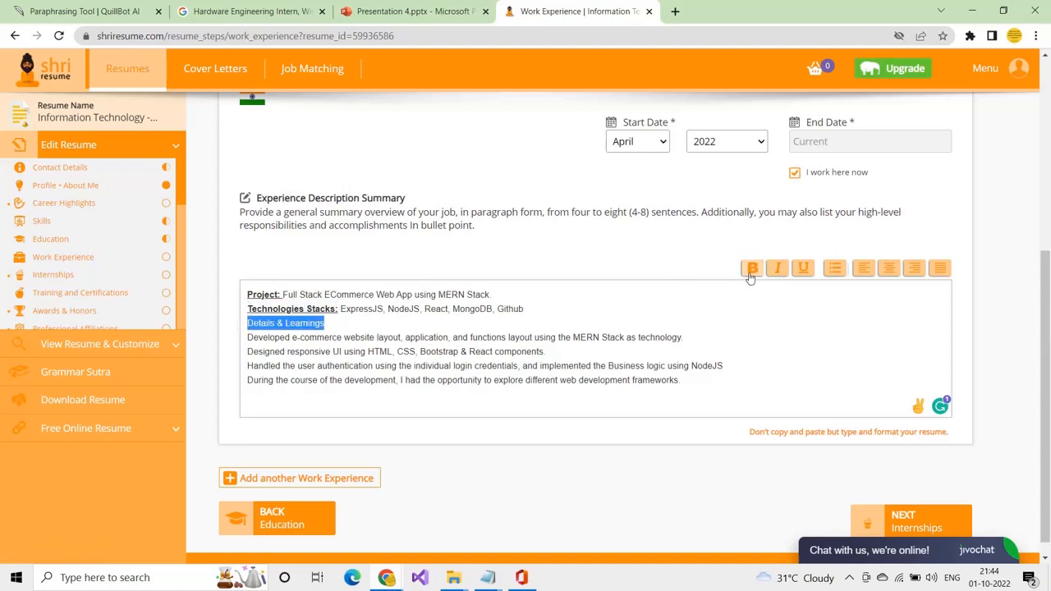
pyautogui.click(754, 271)
pyautogui.click(805, 270)
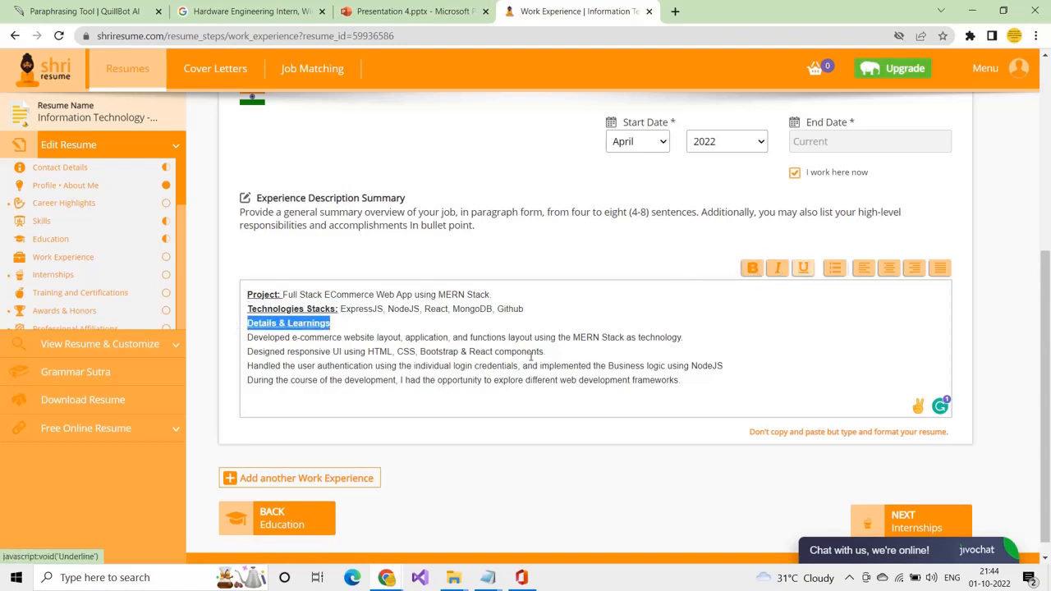
pyautogui.click(528, 355)
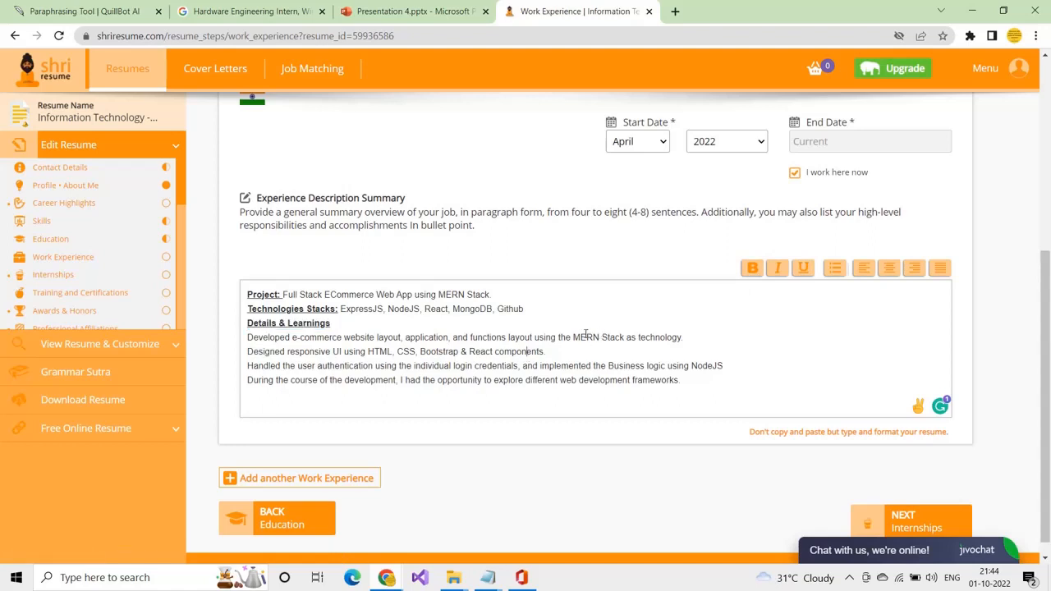
# - Bold "MERN Stack", "HTML, CSS, Bootstrap & React" and "e-commerce website" in the first two lines under Details & Learnings
pyautogui.moveTo(572, 337); pyautogui.dragTo(627, 337)
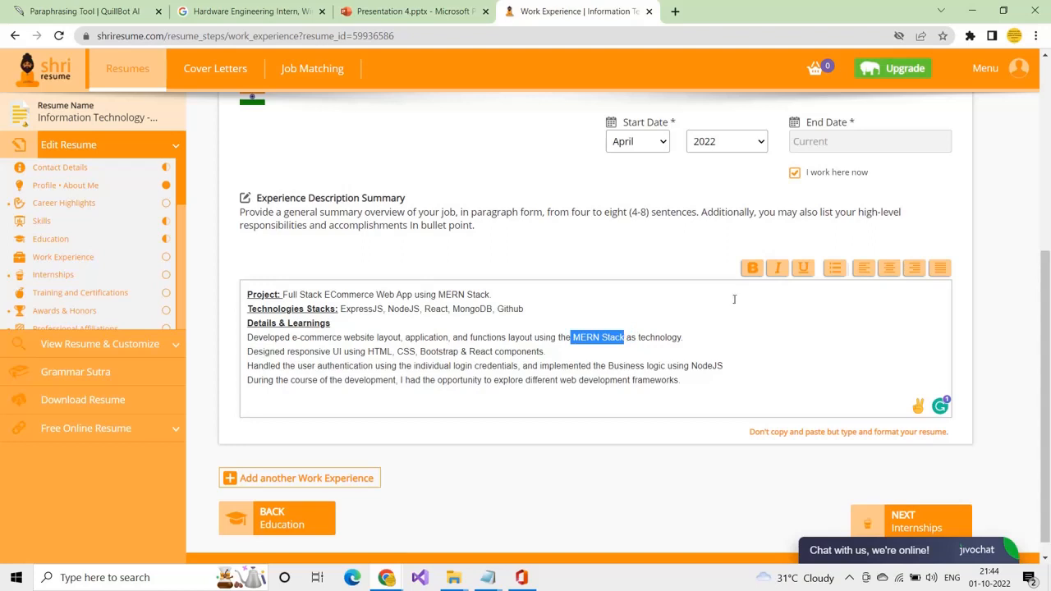
pyautogui.click(752, 268)
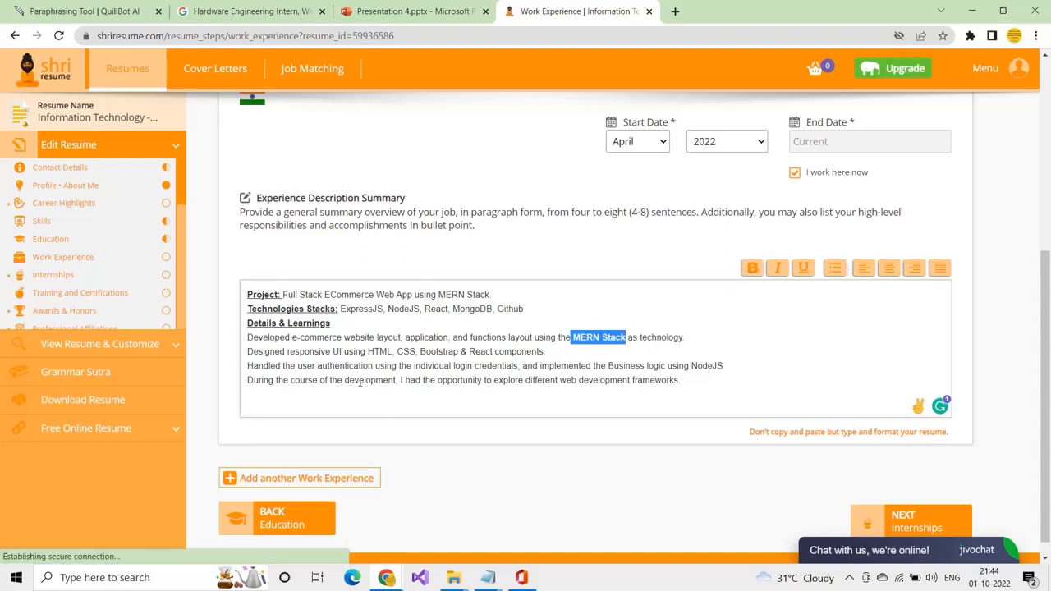
pyautogui.moveTo(369, 351); pyautogui.dragTo(494, 351)
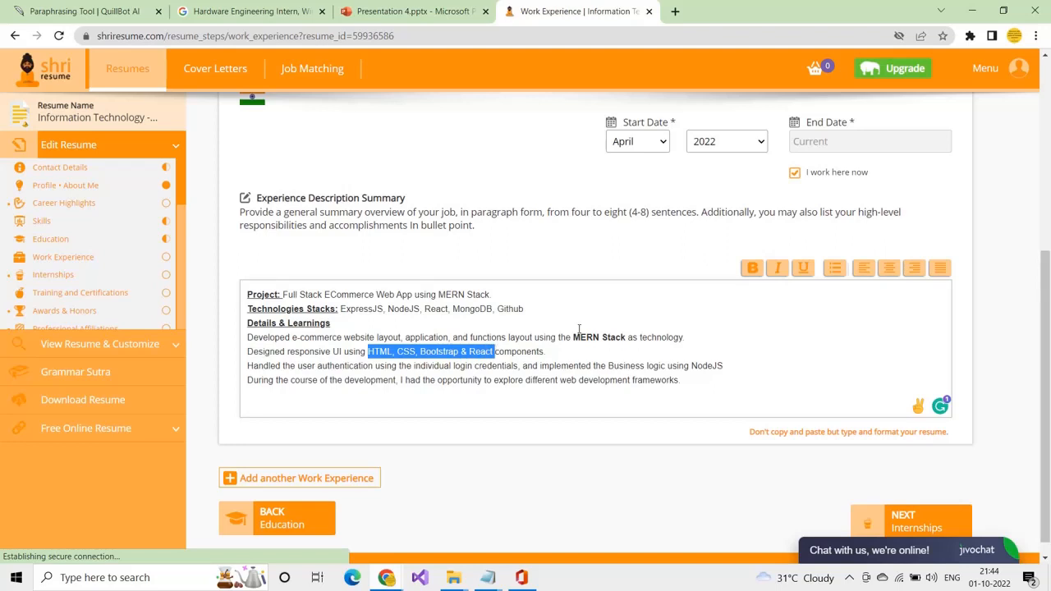
pyautogui.click(752, 271)
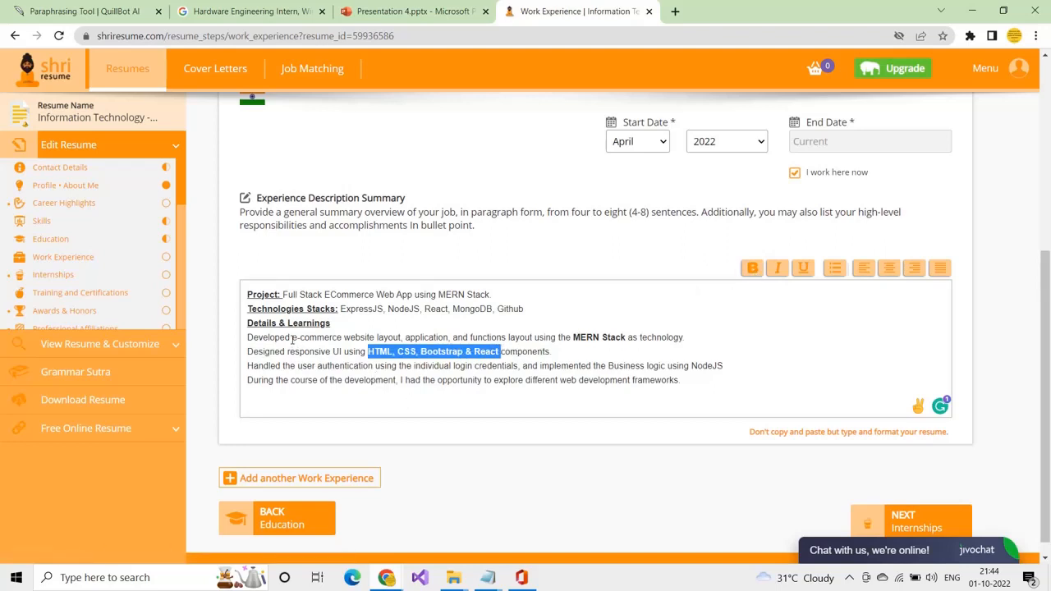
pyautogui.moveTo(292, 338); pyautogui.dragTo(376, 337)
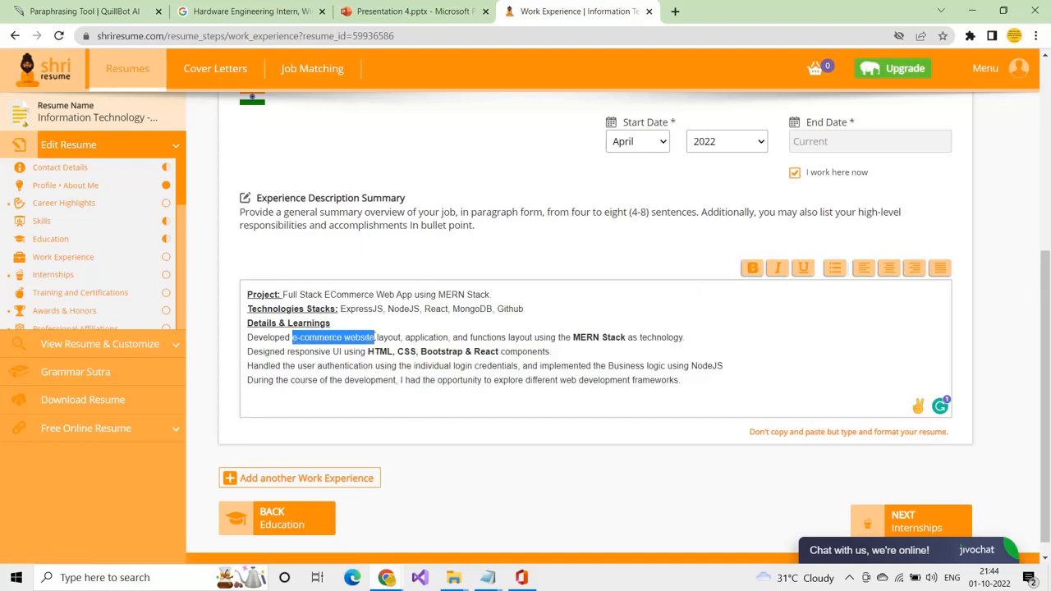
pyautogui.click(752, 268)
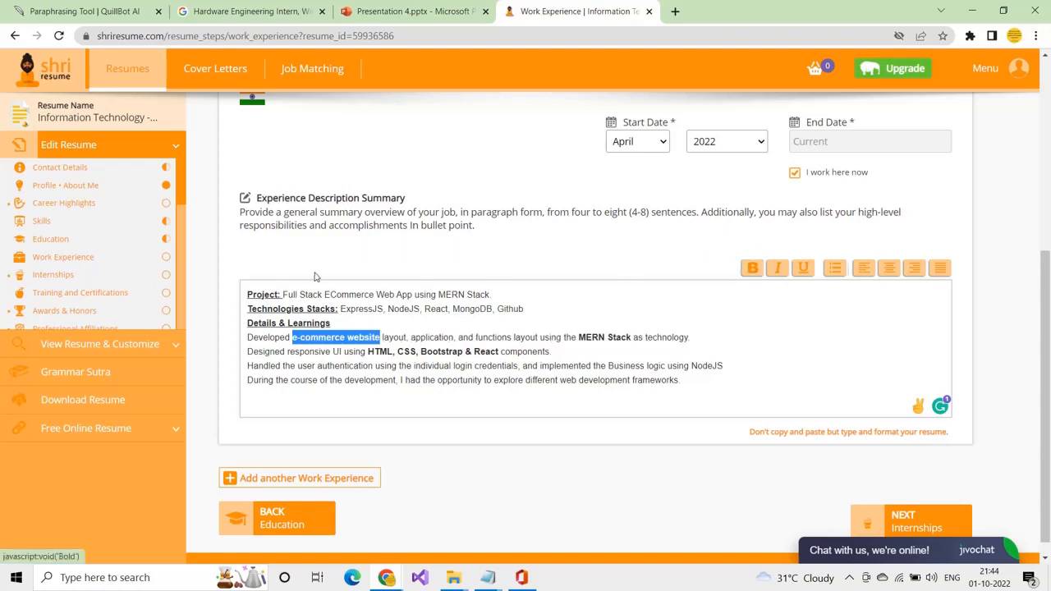
# - Bold the project title "Full Stack ECommerce Web App using MERN Stack." in the experience description
pyautogui.moveTo(283, 293); pyautogui.dragTo(527, 297)
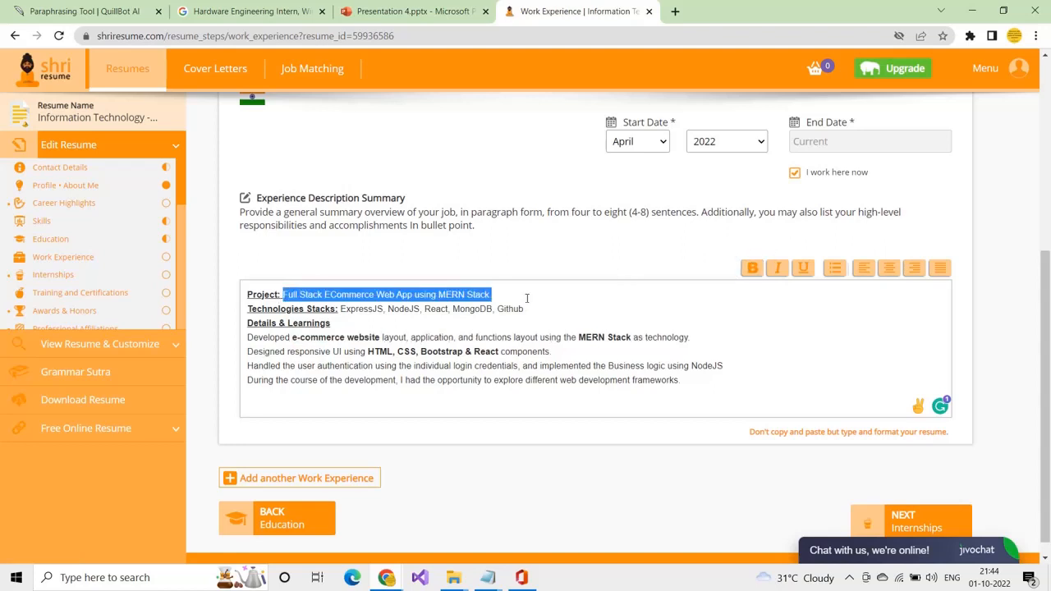
pyautogui.click(752, 268)
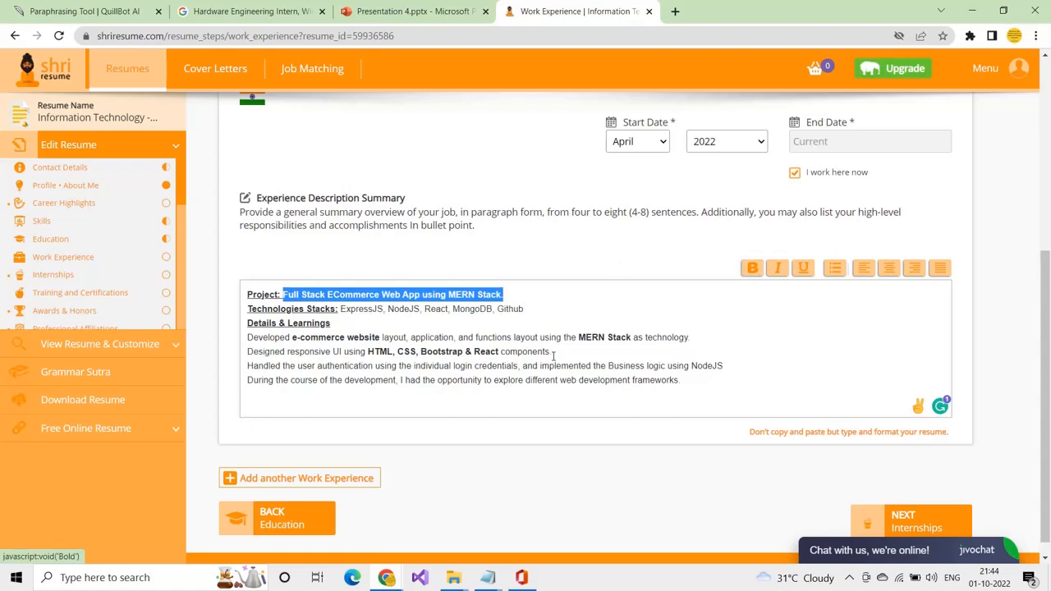
pyautogui.click(256, 352)
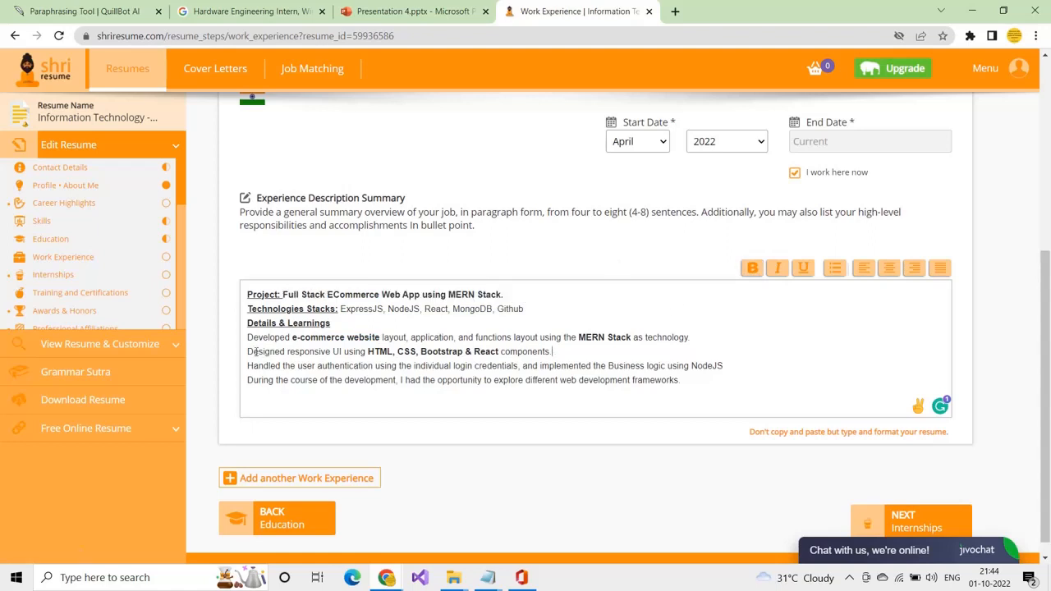
# - Bold "authentication" and "individual login credentials" in the line about handling user authentication
pyautogui.doubleClick(356, 368)
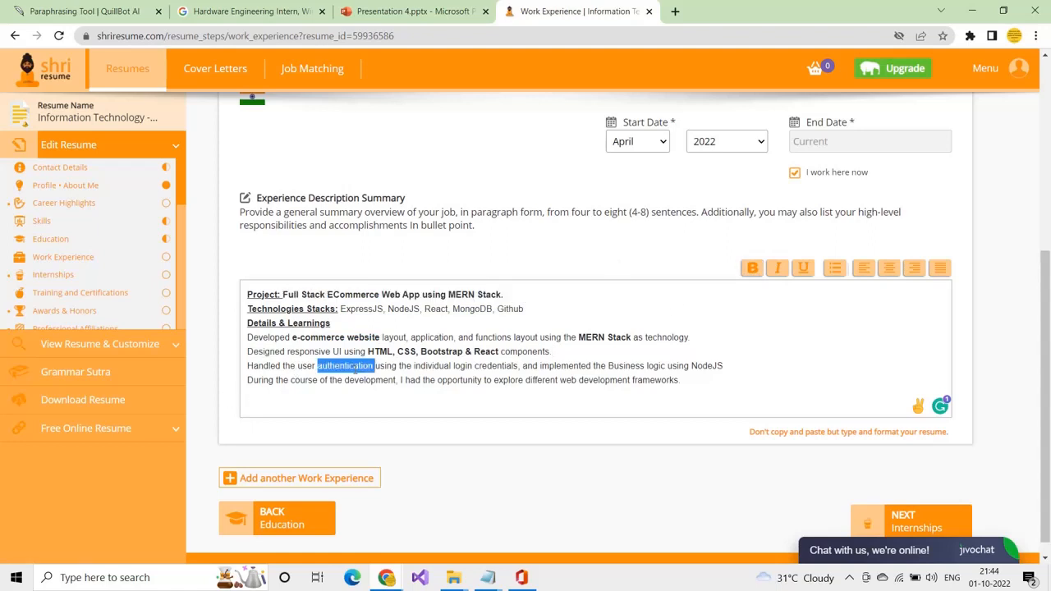
pyautogui.click(752, 268)
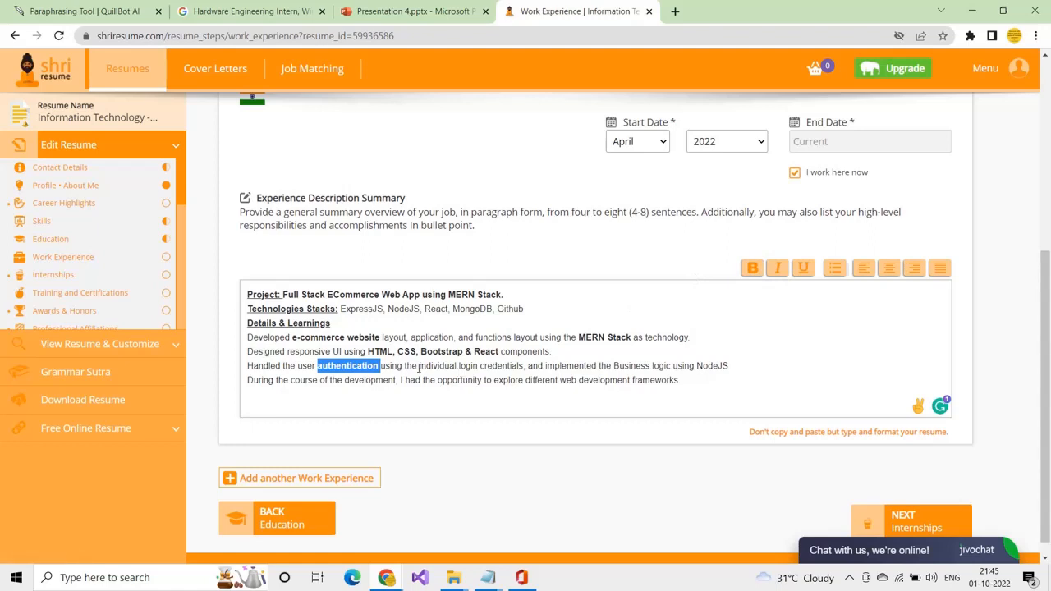
pyautogui.moveTo(419, 368); pyautogui.dragTo(523, 367)
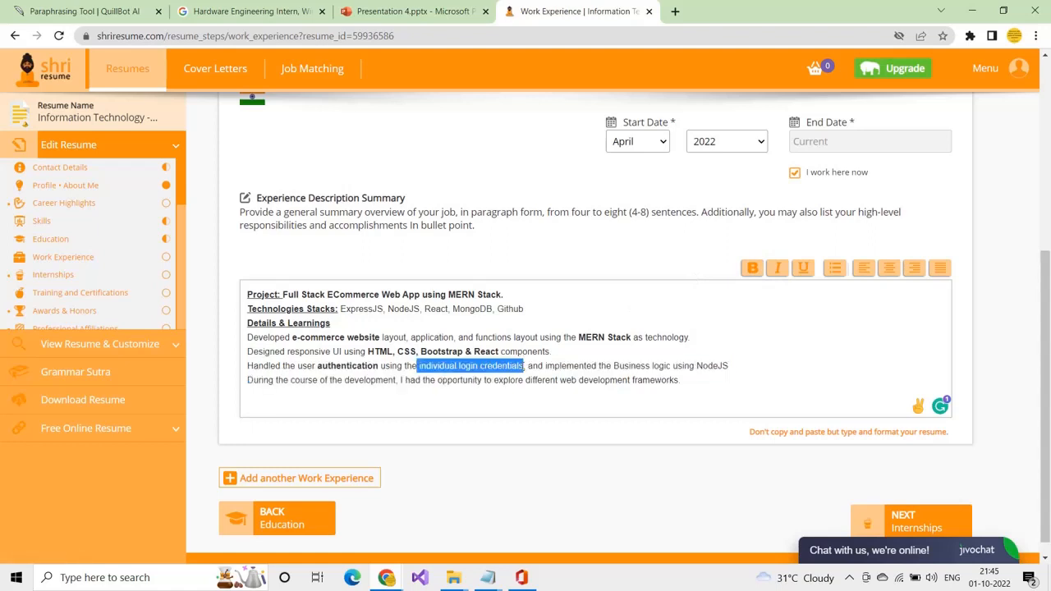
pyautogui.click(751, 269)
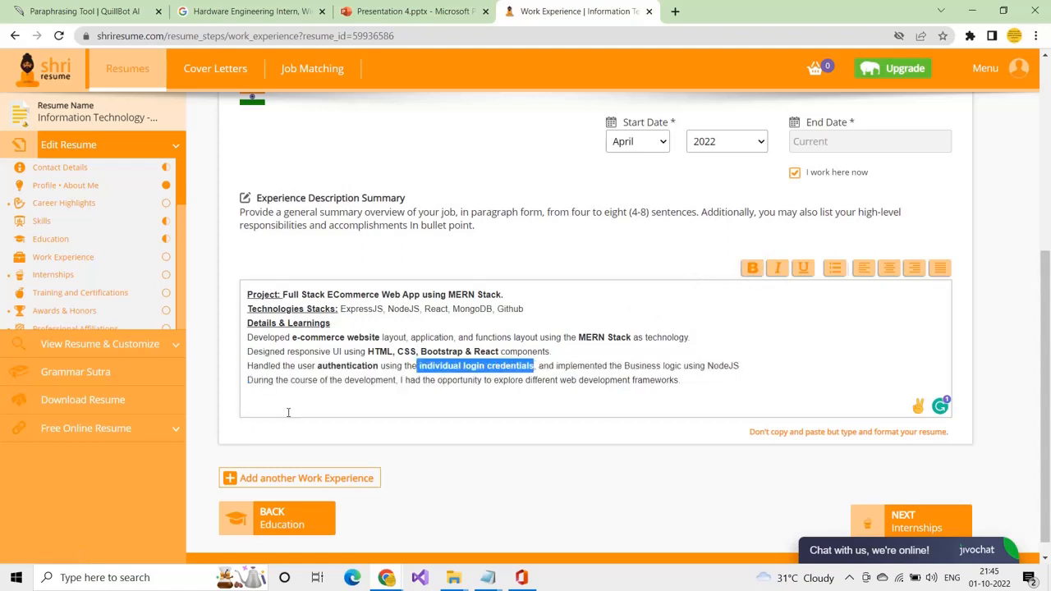
pyautogui.click(400, 393)
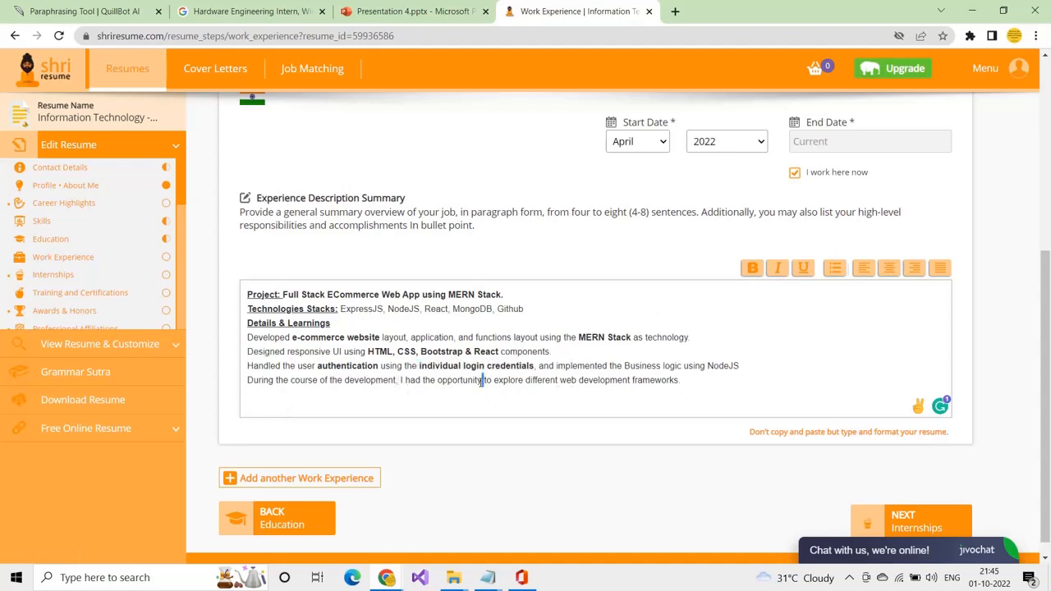
# - Save the completed Work Experience section
pyautogui.tripleClick(482, 380)
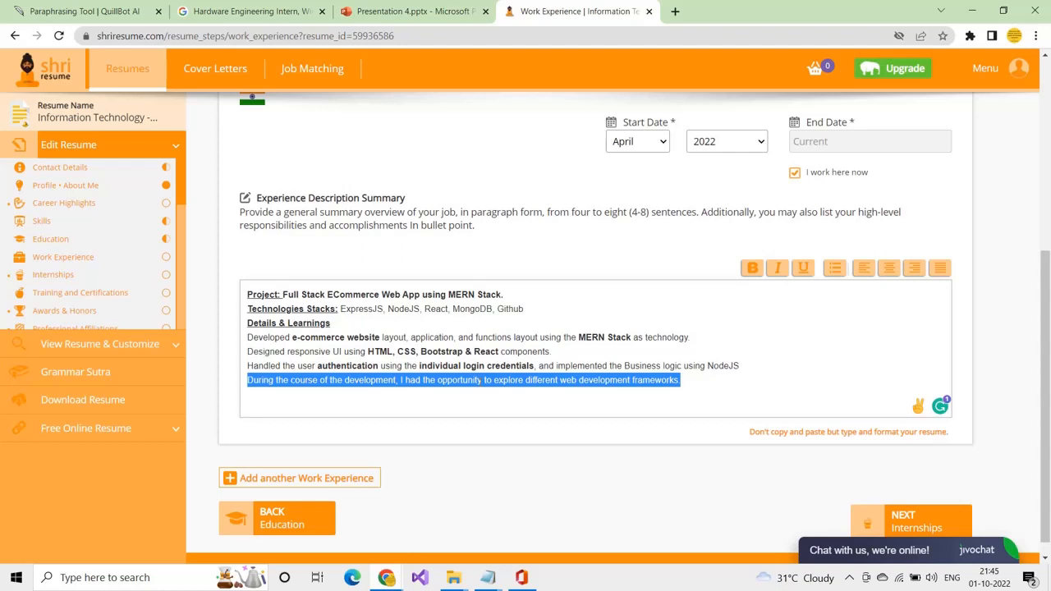
pyautogui.scroll(-1, 481, 384)
pyautogui.scroll(4, 481, 384)
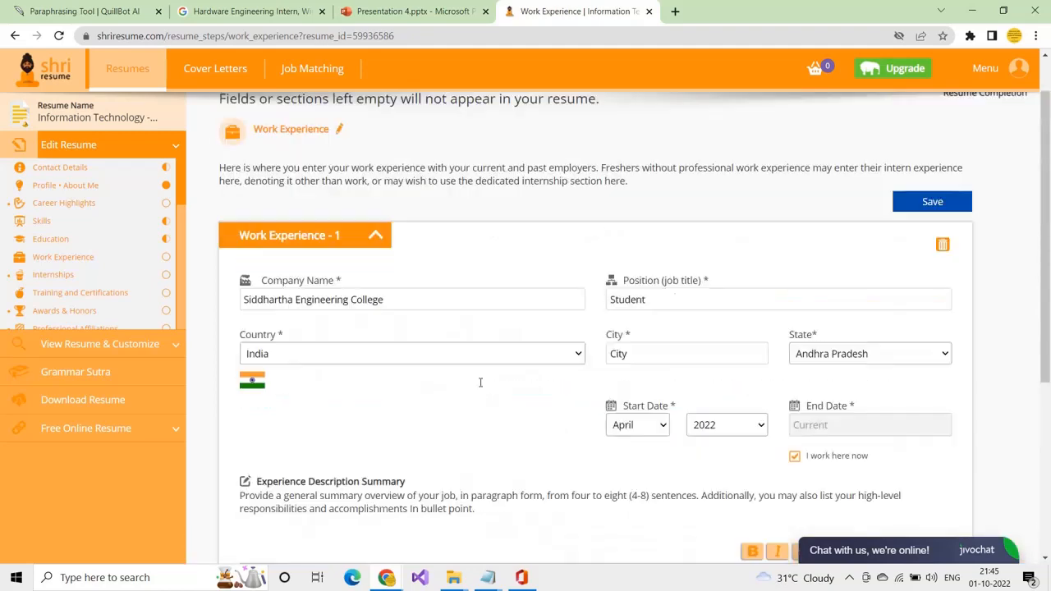
pyautogui.click(958, 214)
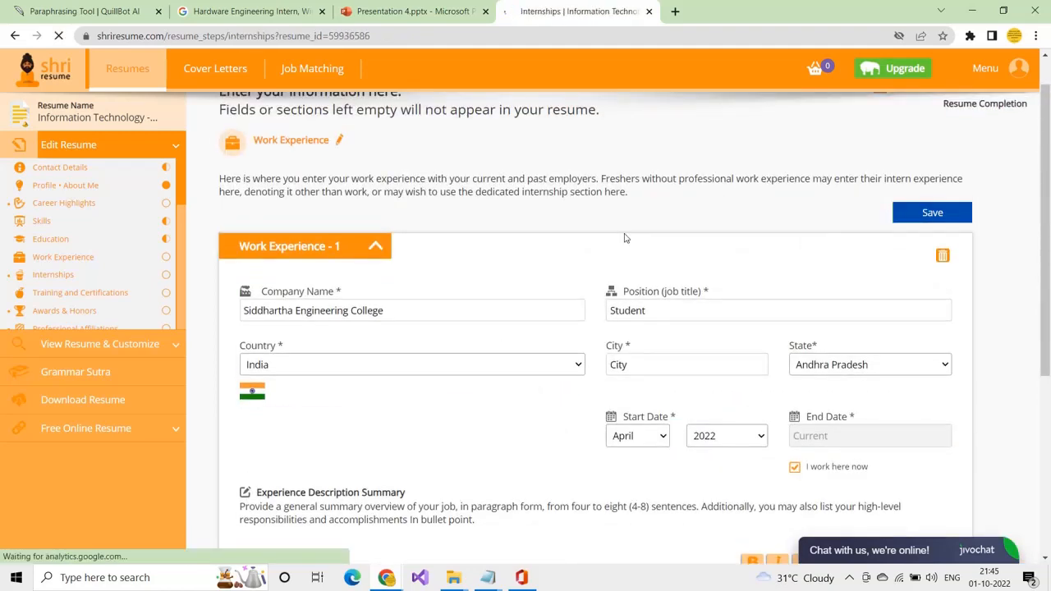
# - Leave the Internships section empty and proceed to Training and Certifications
pyautogui.scroll(-2, 625, 238)
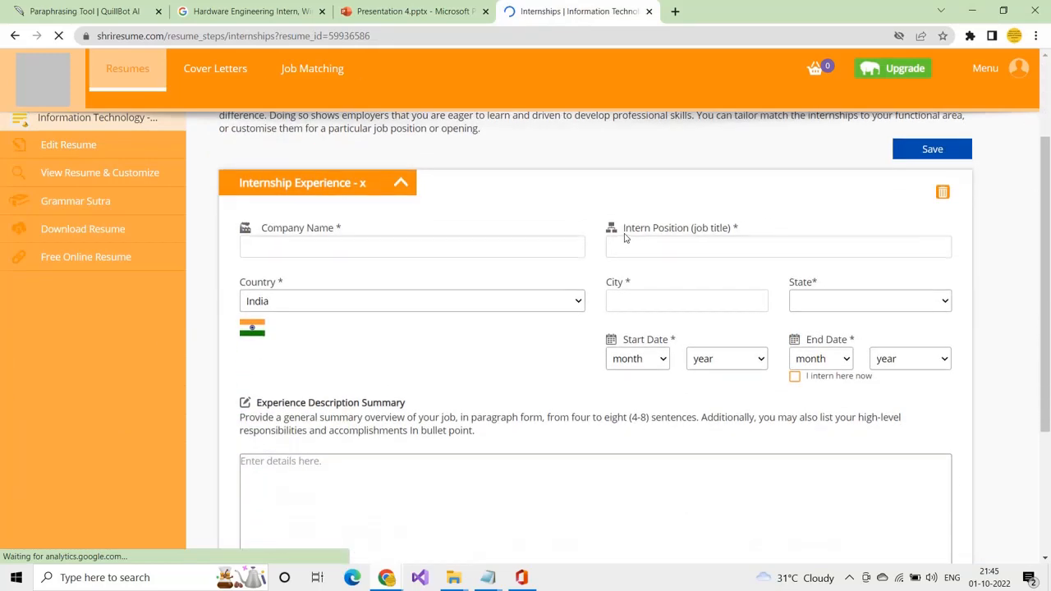
pyautogui.scroll(2, 626, 238)
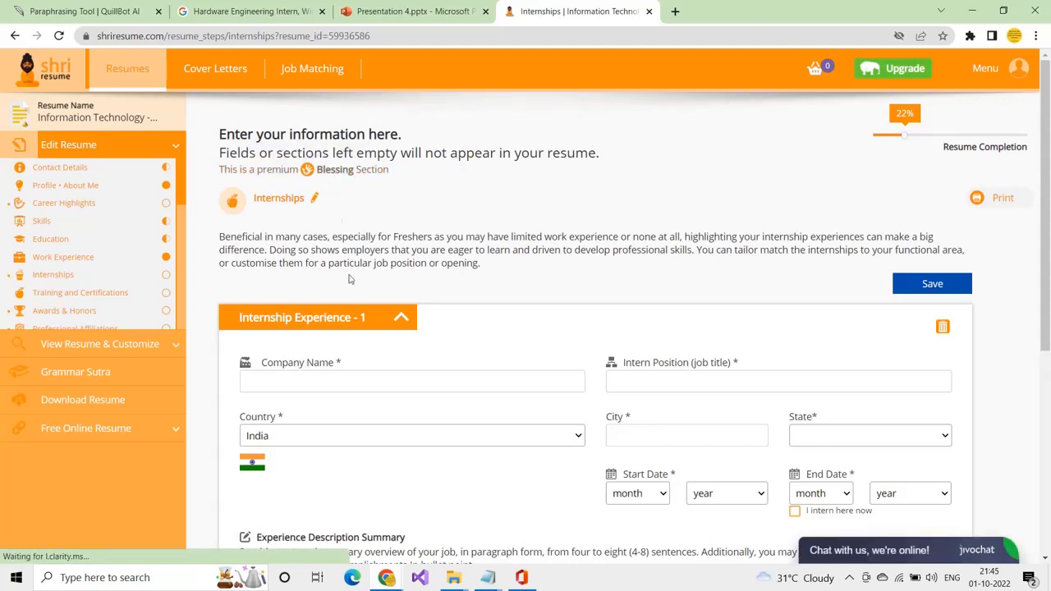
pyautogui.scroll(-5, 353, 291)
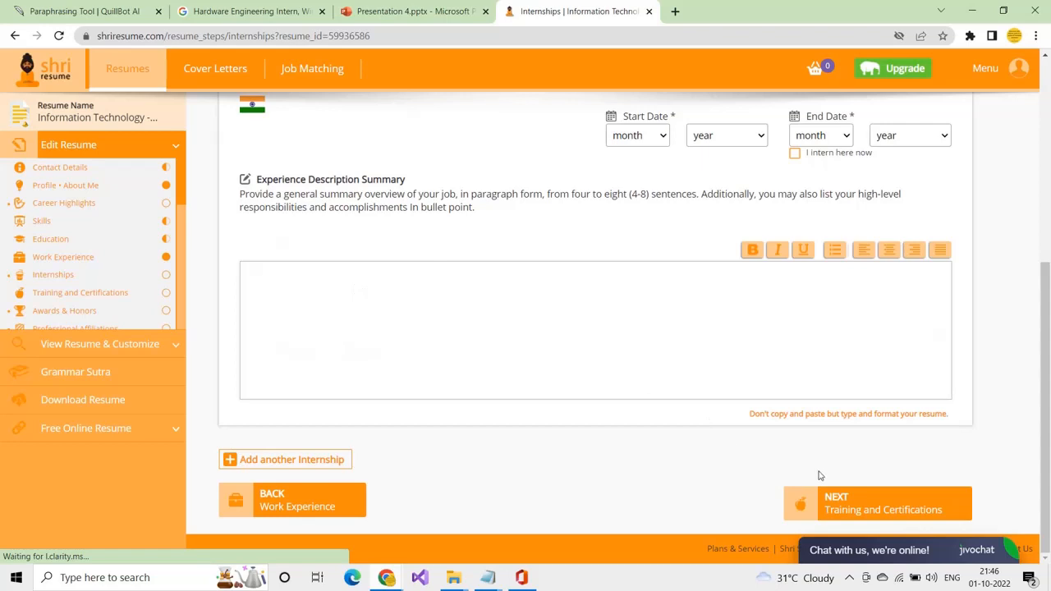
pyautogui.click(829, 495)
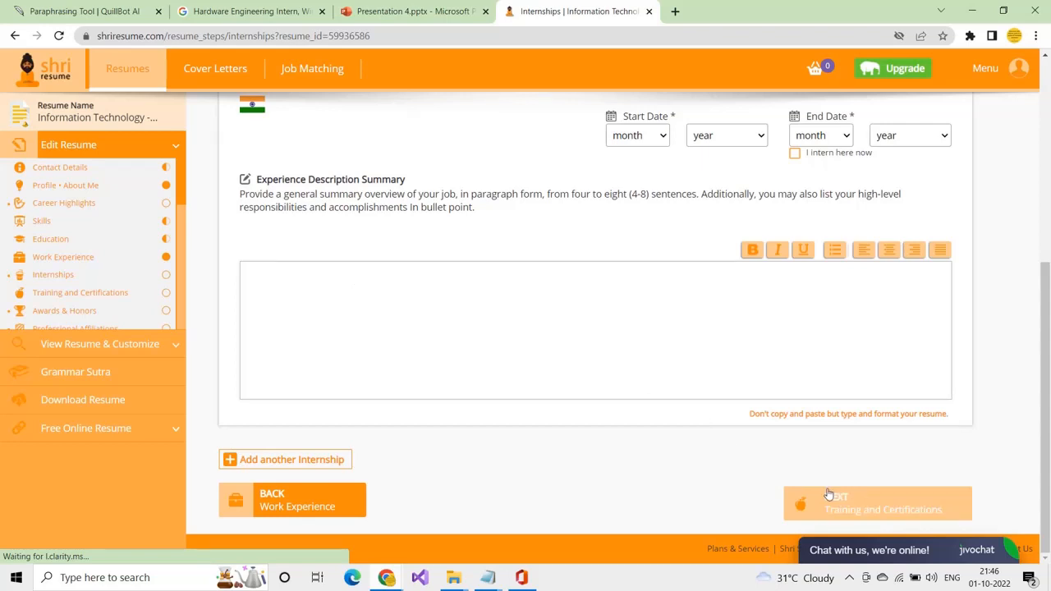
# - Enter "PCAP: Programming essentials in python" as the first certificate's name and Python Institute as its bestowing institution
pyautogui.click(321, 365)
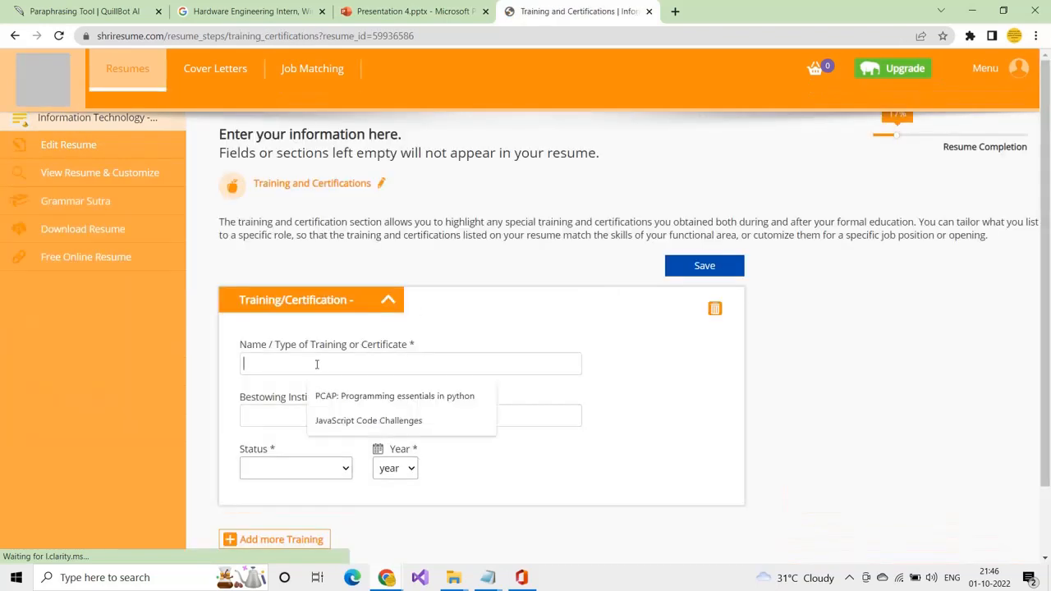
pyautogui.click(350, 395)
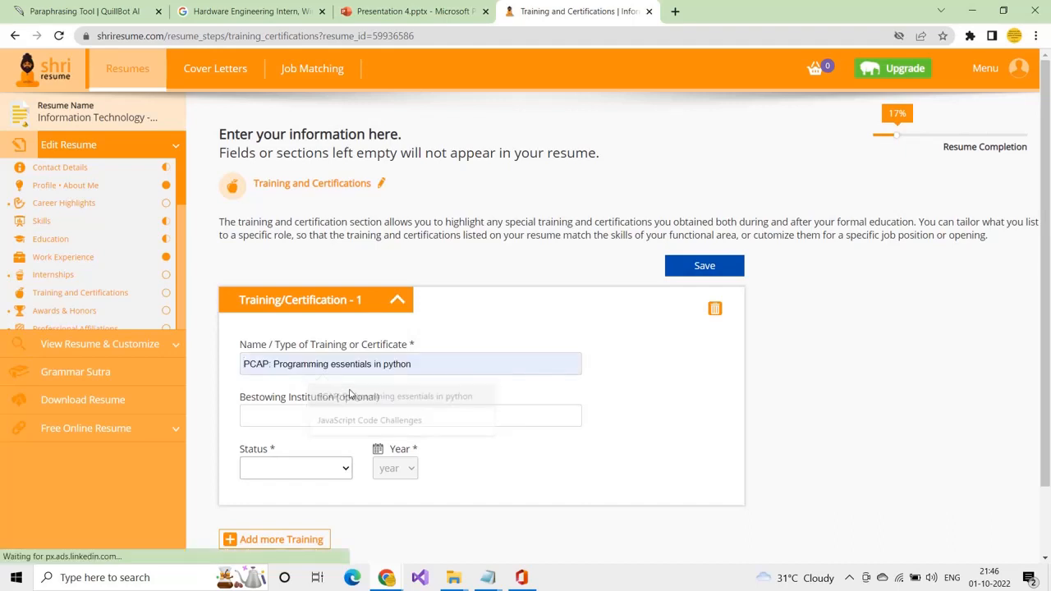
pyautogui.click(333, 423)
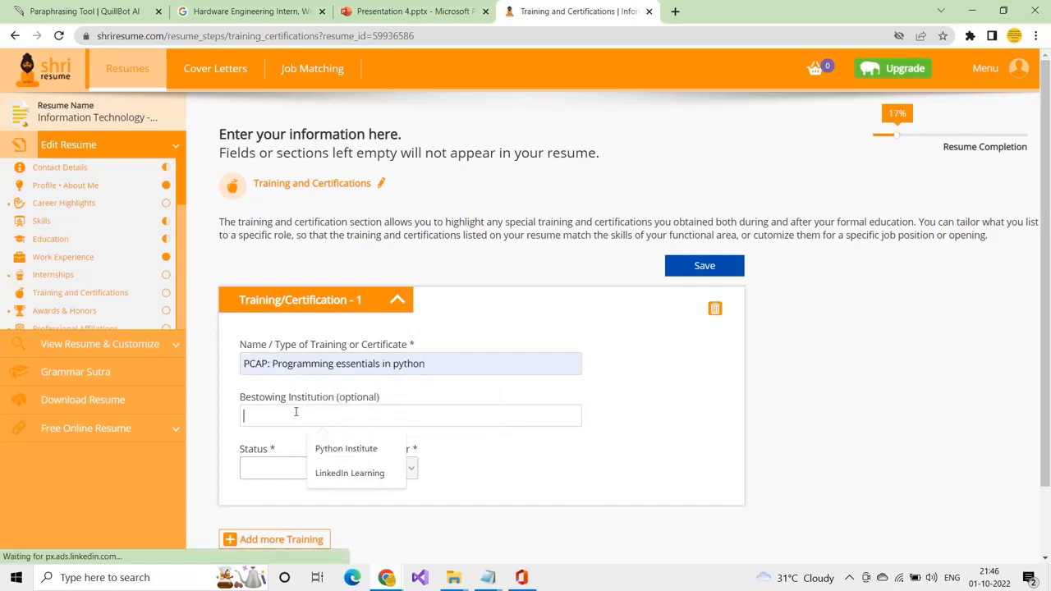
pyautogui.click(329, 458)
# - Set the first certification's status to Completed and its year to 2022
pyautogui.click(277, 469)
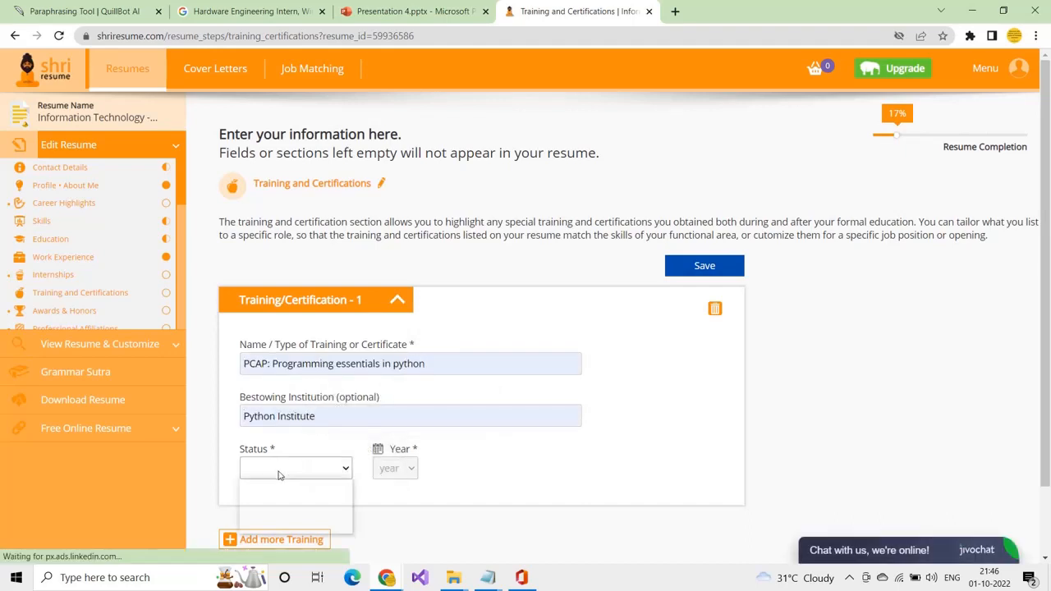
pyautogui.click(280, 499)
pyautogui.click(384, 470)
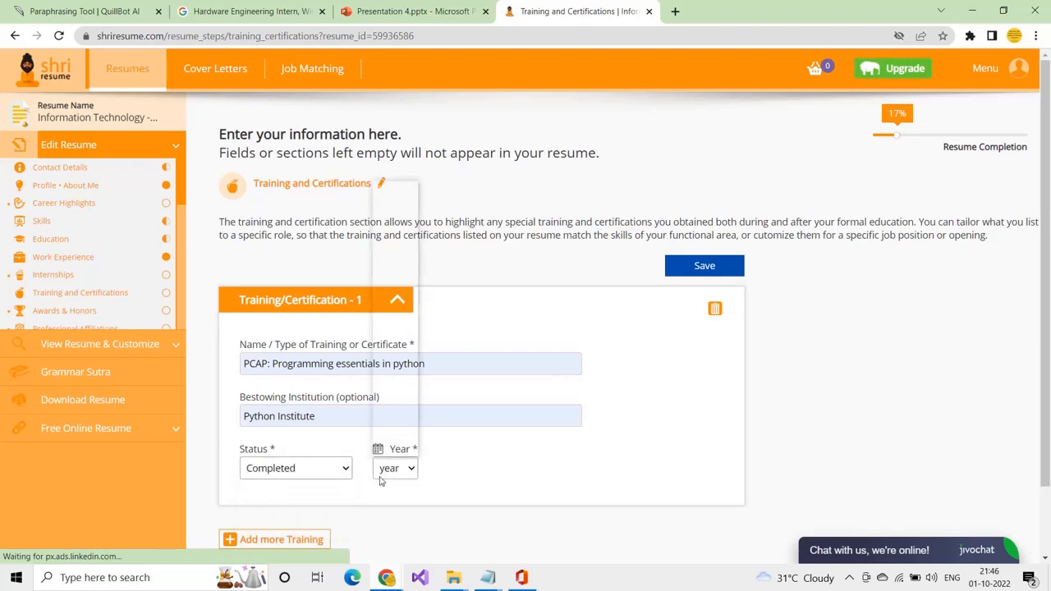
pyautogui.scroll(-1, 399, 375)
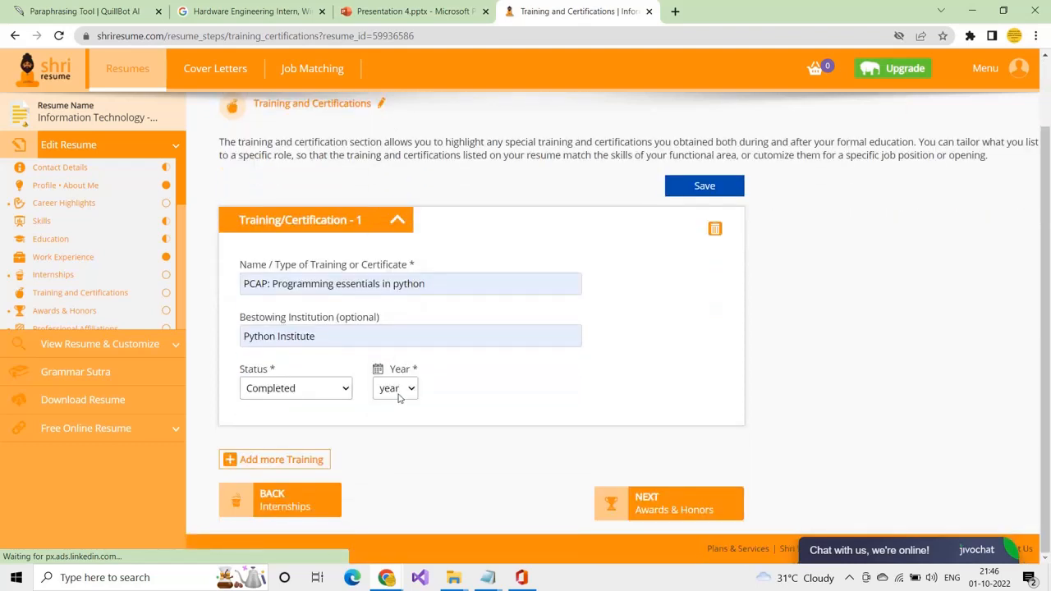
pyautogui.click(399, 391)
pyautogui.scroll(-1, 403, 320)
pyautogui.scroll(-10, 403, 320)
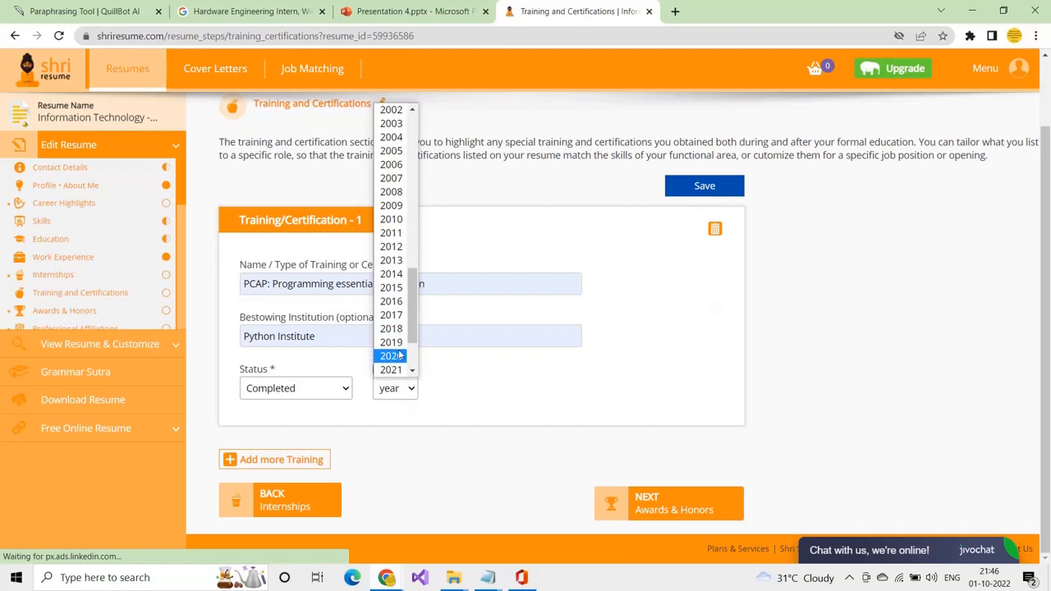
pyautogui.click(391, 302)
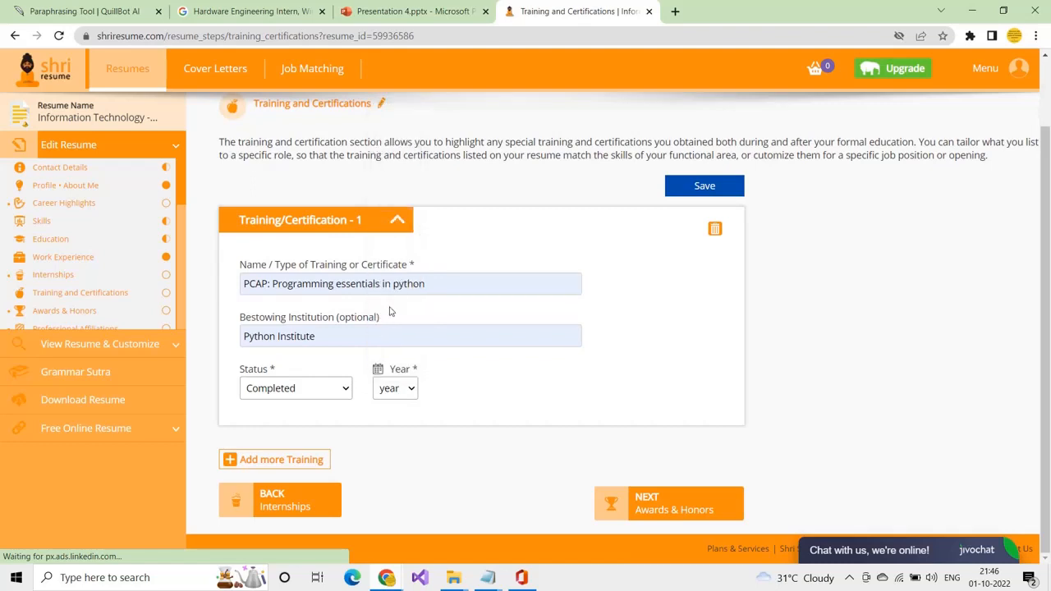
# - Add a second training entry and name it "PCAP: Programming essentials in java", reusing the first certificate's name
pyautogui.click(267, 463)
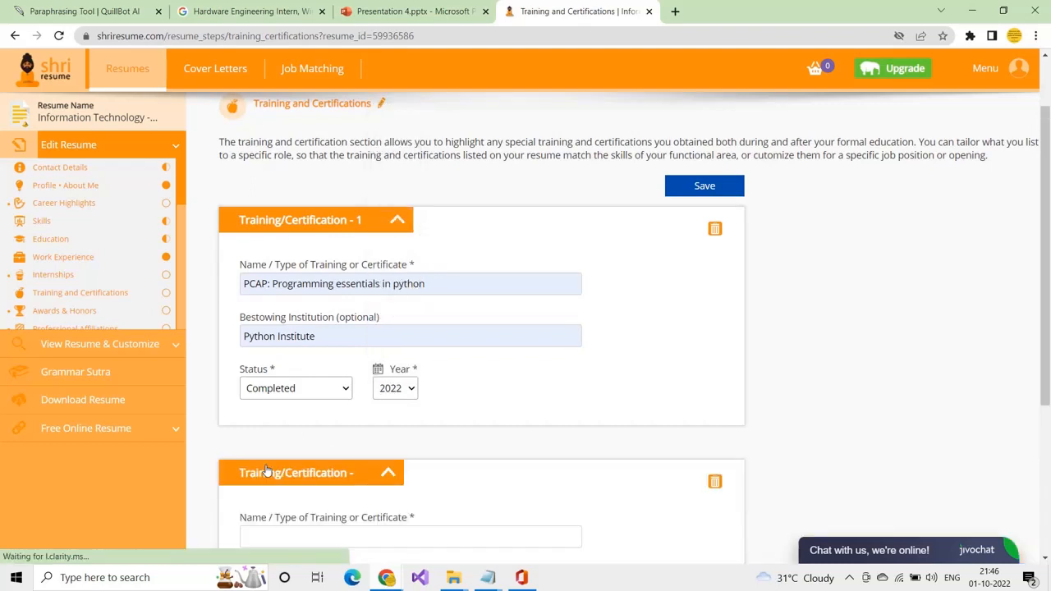
pyautogui.scroll(-2, 265, 402)
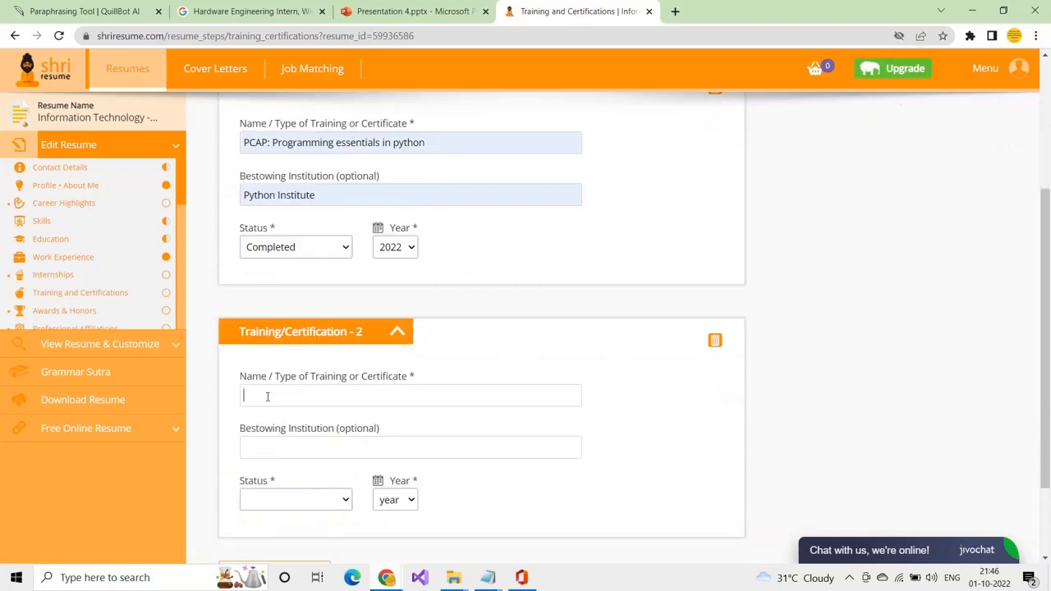
pyautogui.click(267, 397)
pyautogui.scroll(1, 268, 396)
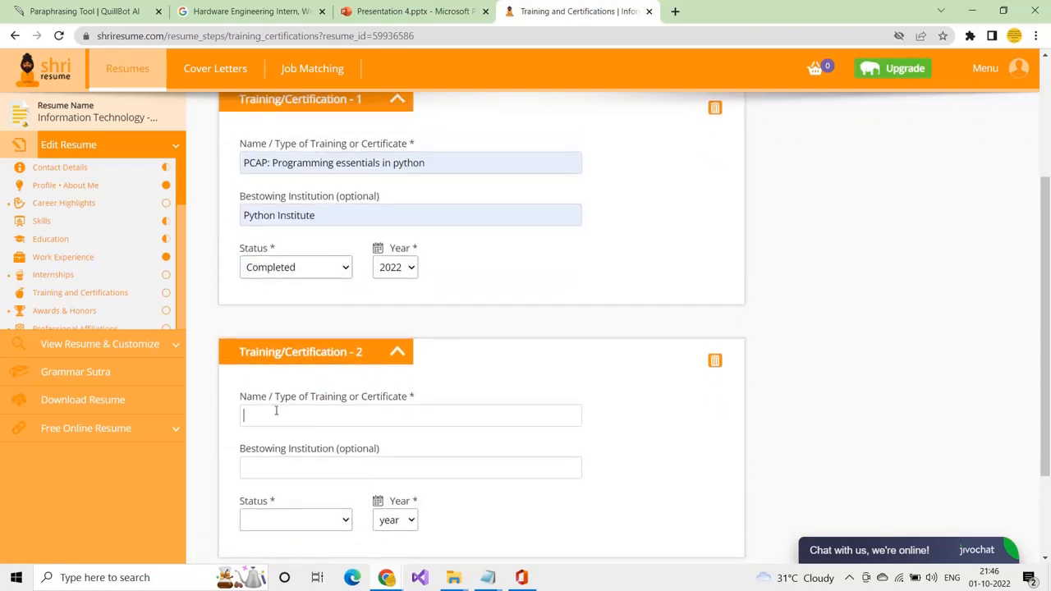
pyautogui.tripleClick(355, 164)
pyautogui.hotkey('ctrl', 'c')
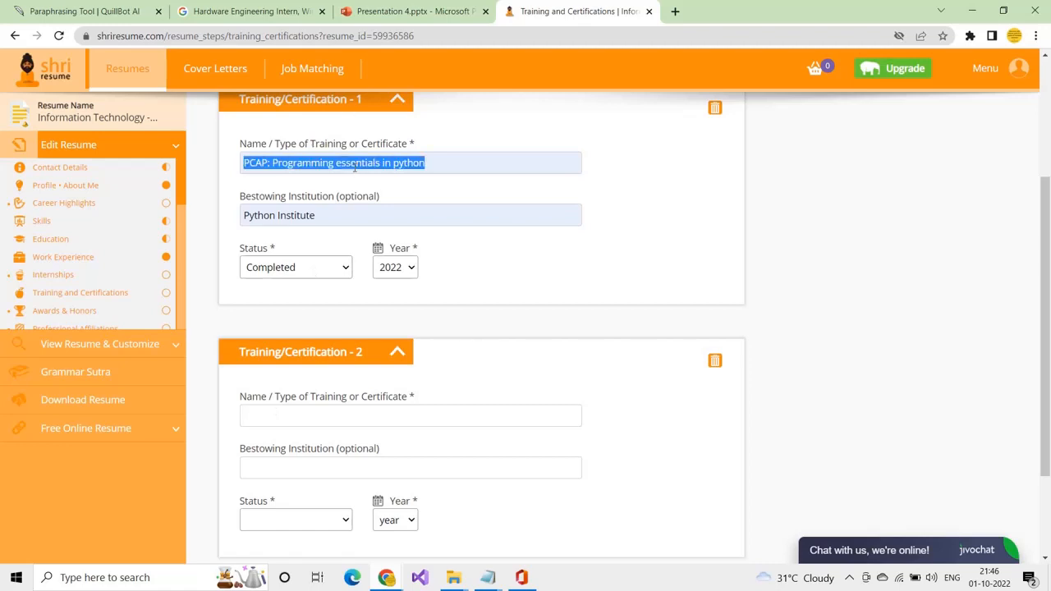
pyautogui.click(255, 415)
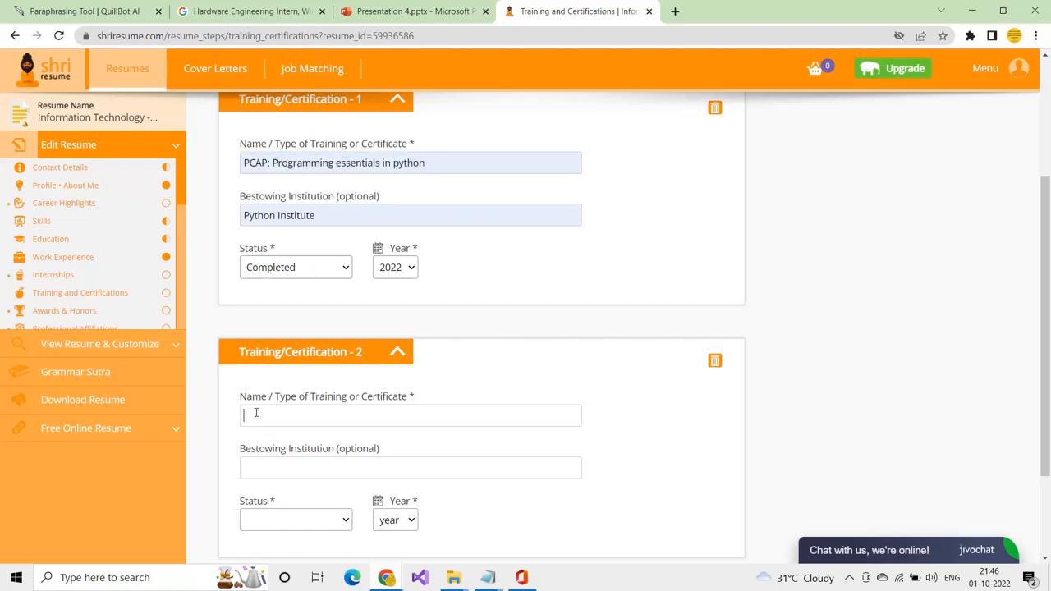
pyautogui.hotkey('ctrl', 'v')
pyautogui.press('BackSpace')
pyautogui.press('BackSpace')
pyautogui.press('BackSpace')
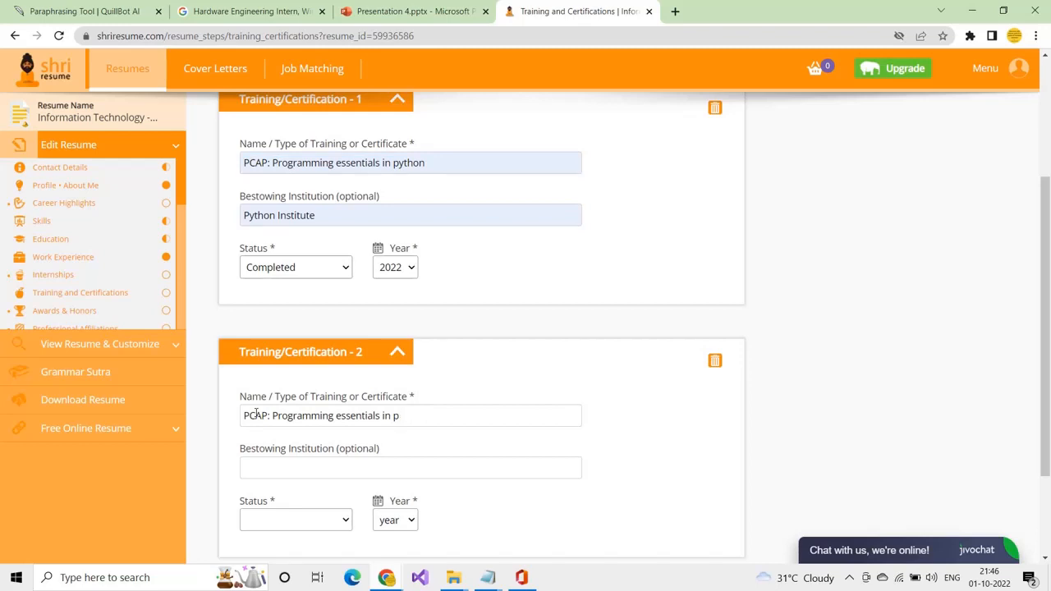
pyautogui.press('BackSpace')
pyautogui.write('java')
# - Set the second certification's bestowing institution to LinkedIn Learning, its status to Completed and its year to 2022
pyautogui.write('LinkedIn')
pyautogui.write(' Learning')
pyautogui.click(276, 518)
pyautogui.click(272, 473)
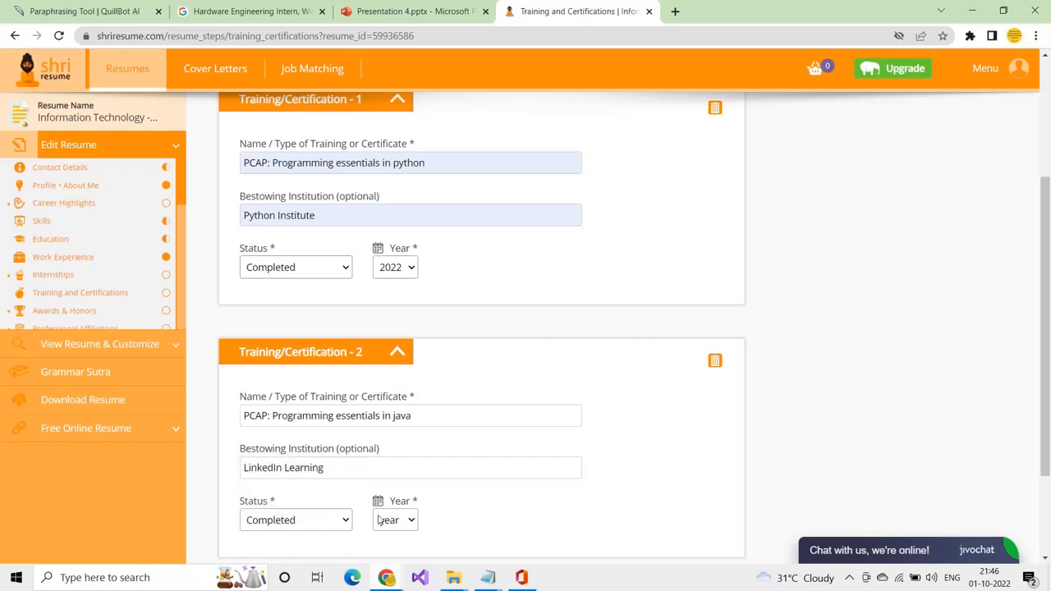
pyautogui.click(394, 519)
pyautogui.scroll(-8, 384, 293)
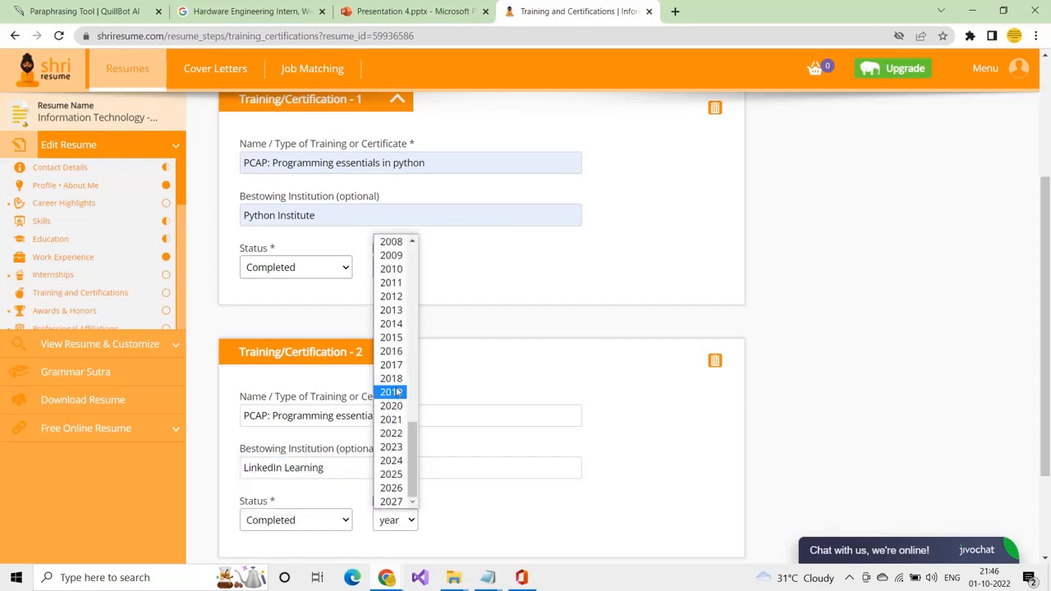
pyautogui.click(399, 435)
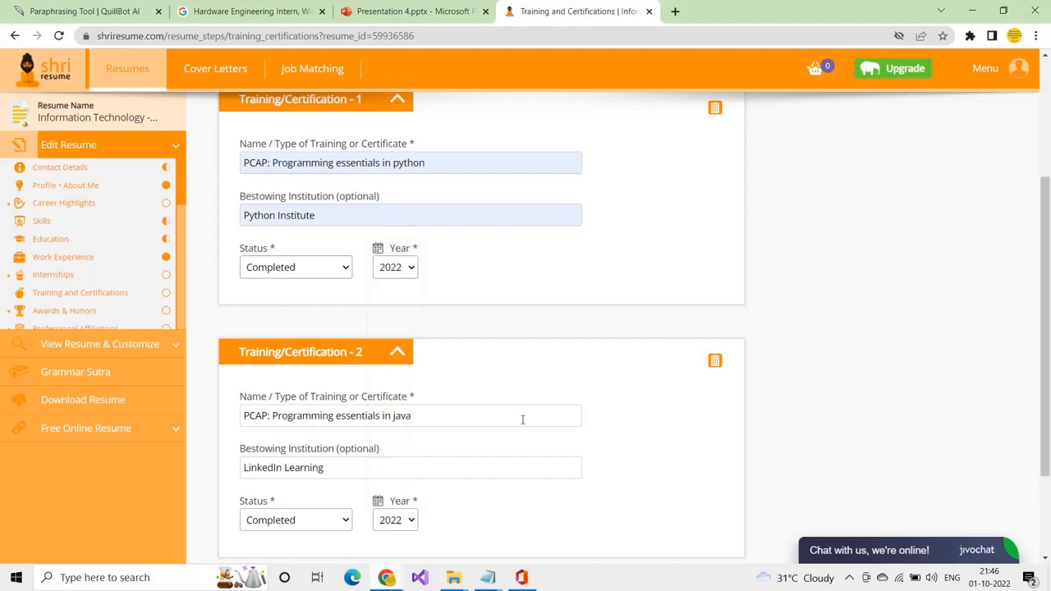
# - Save the completed Training and Certifications section
pyautogui.scroll(-2, 520, 417)
pyautogui.scroll(4, 520, 417)
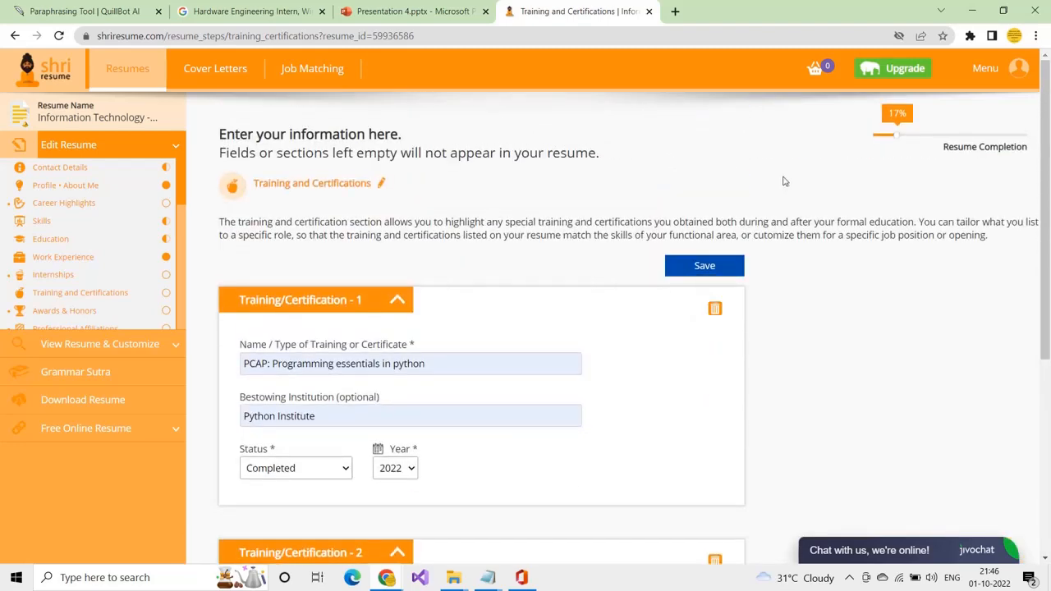
pyautogui.click(694, 265)
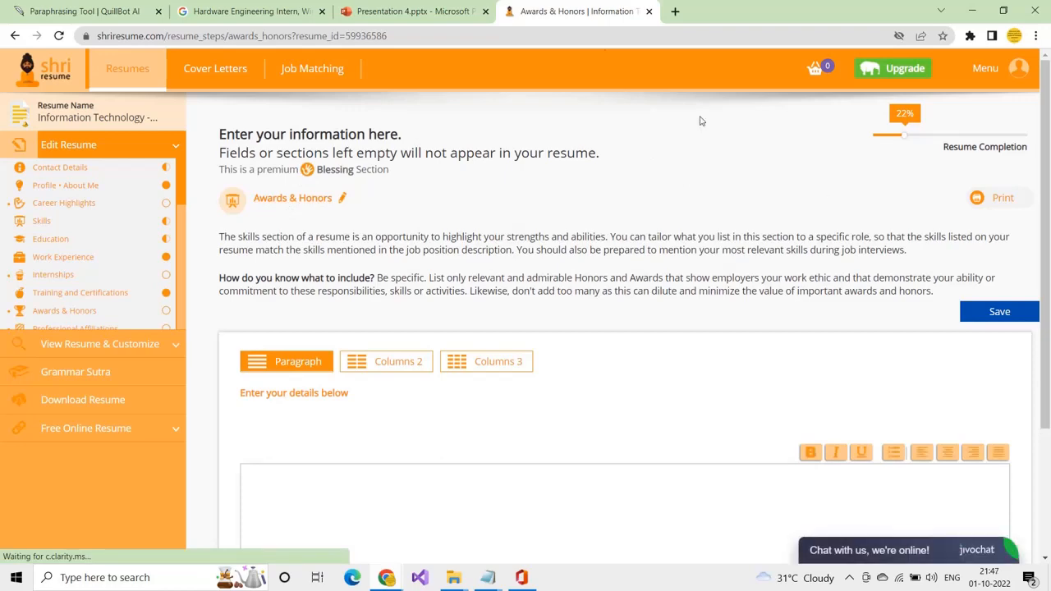
# - Switch to the PowerPoint presentation to check the section list on the Others slide, and return to the resume
pyautogui.click(410, 9)
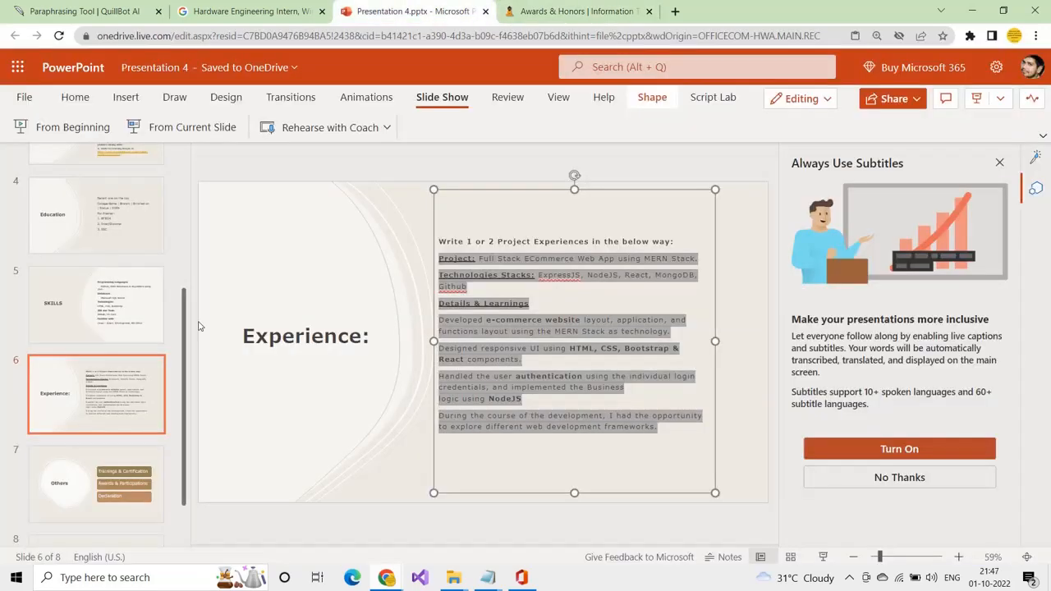
pyautogui.click(123, 474)
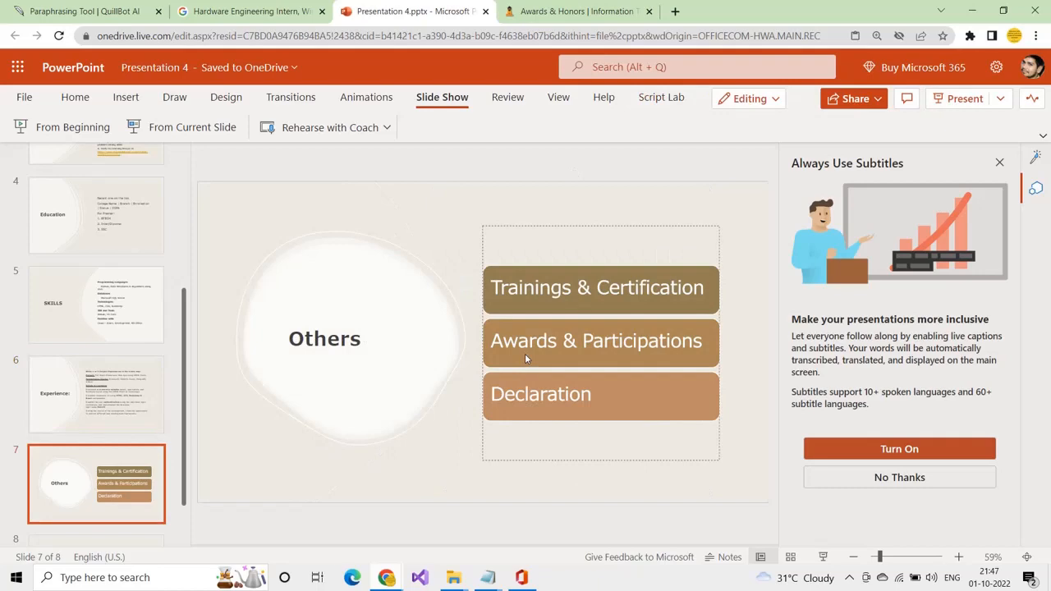
pyautogui.click(526, 10)
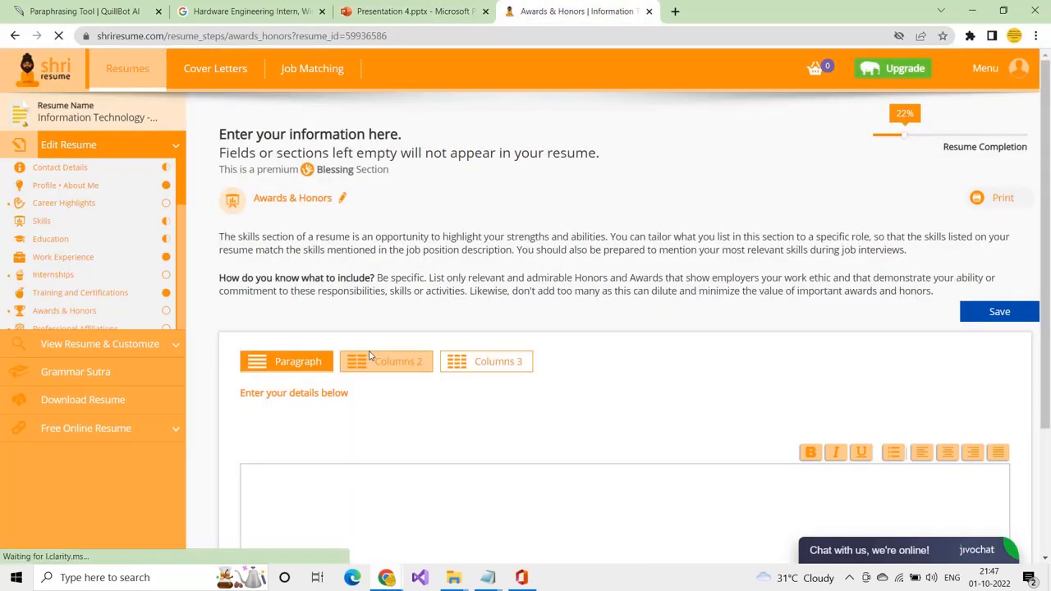
# - Leave Awards & Honors, Professional Affiliations and Projects empty and proceed to Extra Curricular Activities
pyautogui.scroll(-2, 850, 375)
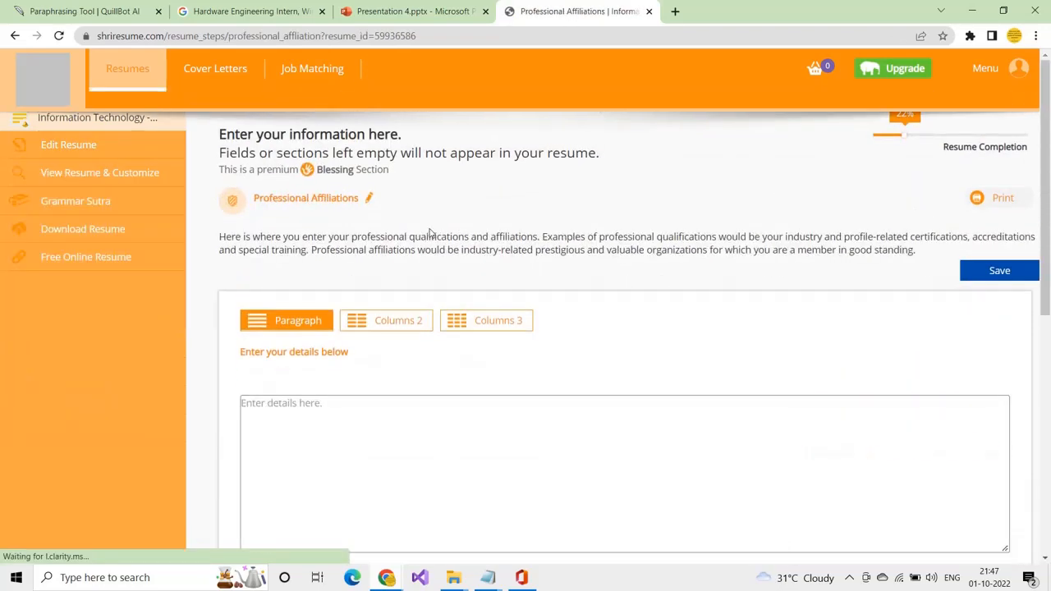
pyautogui.scroll(-2, 558, 233)
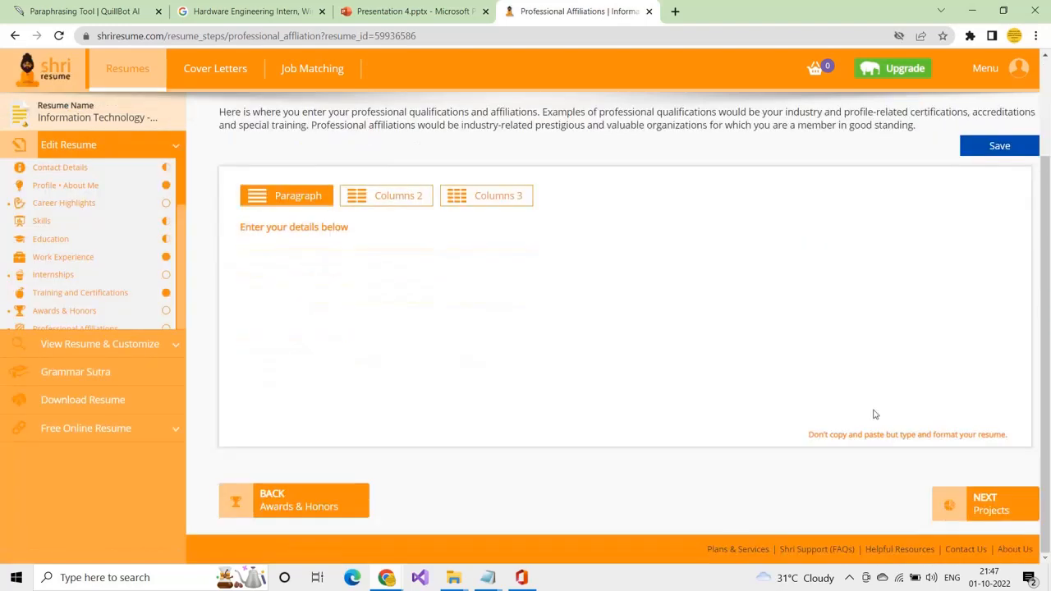
pyautogui.click(989, 521)
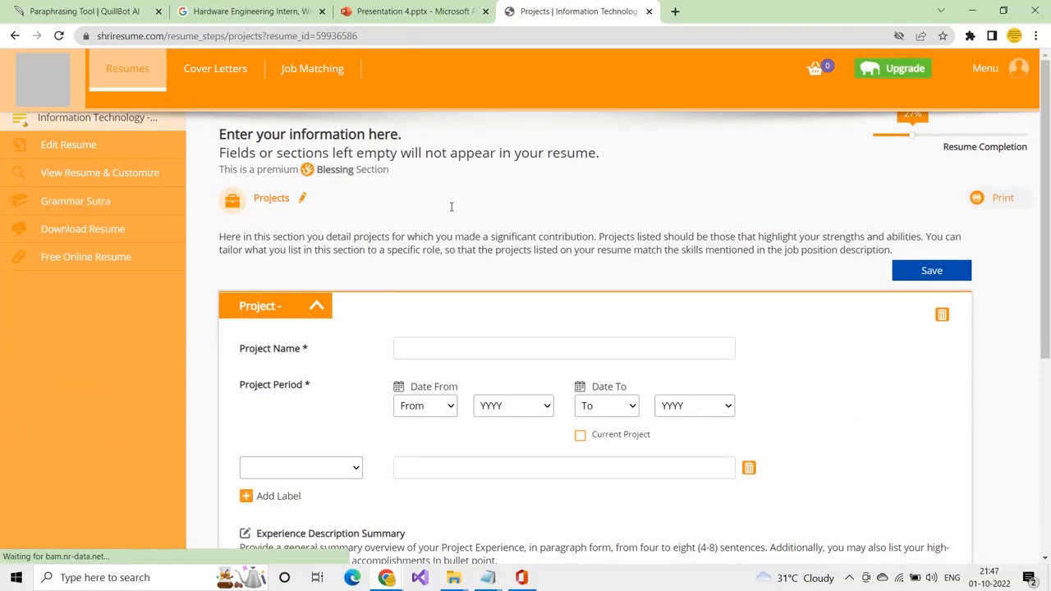
pyautogui.scroll(-5, 735, 411)
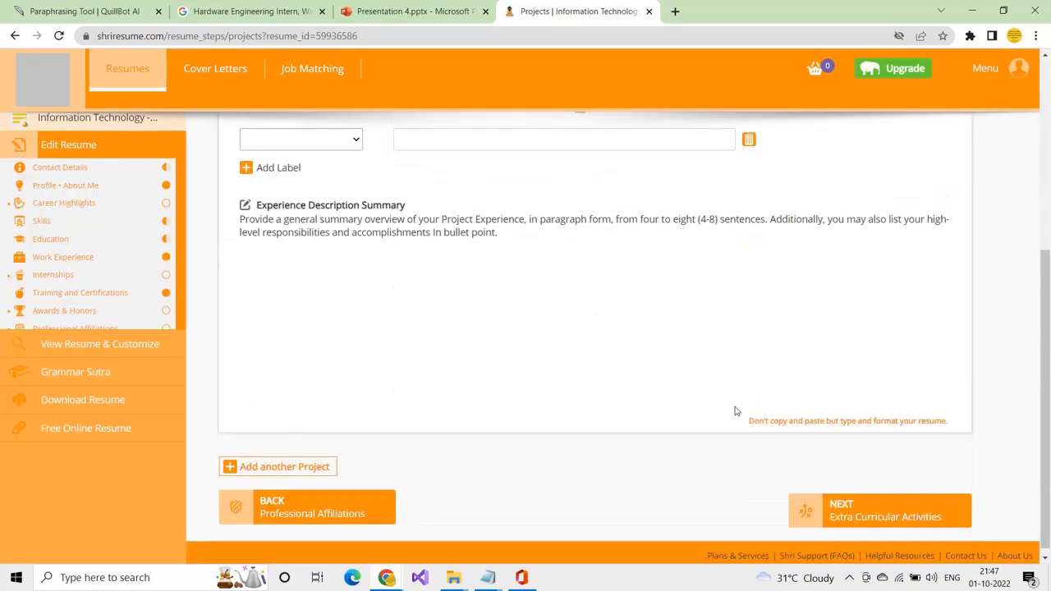
pyautogui.click(885, 515)
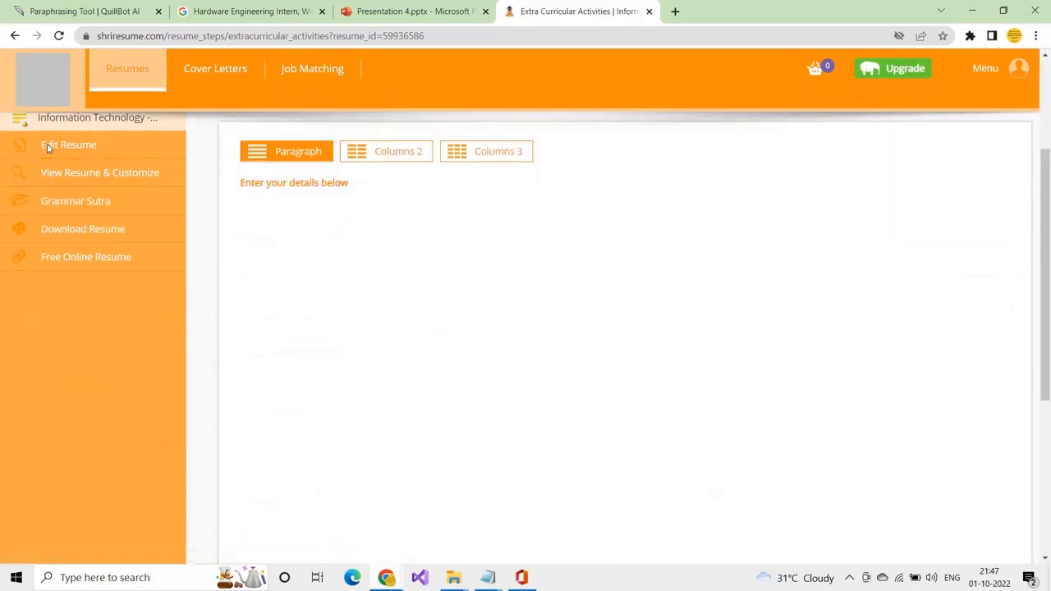
# - Go to the Computer Proficiency section and enter Windows as the first operating system with an Advanced proficiency level
pyautogui.scroll(-2, 51, 244)
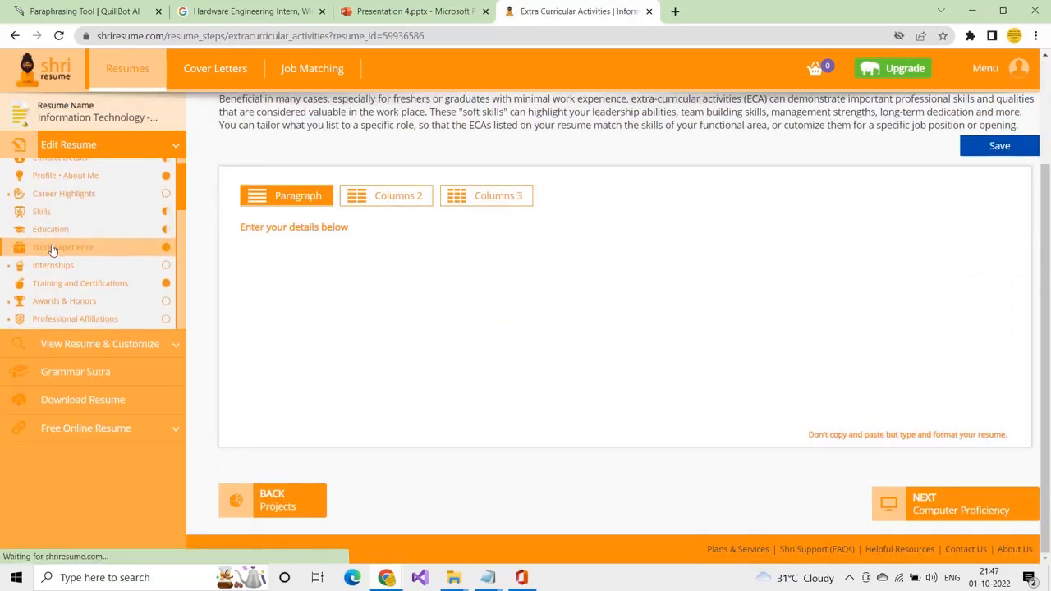
pyautogui.scroll(-1, 52, 248)
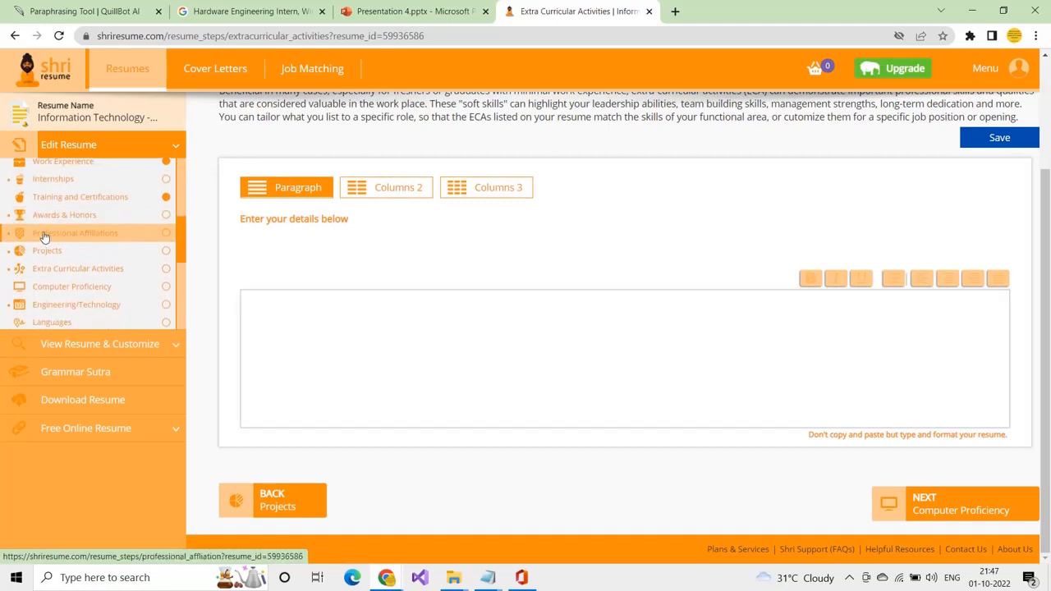
pyautogui.click(52, 294)
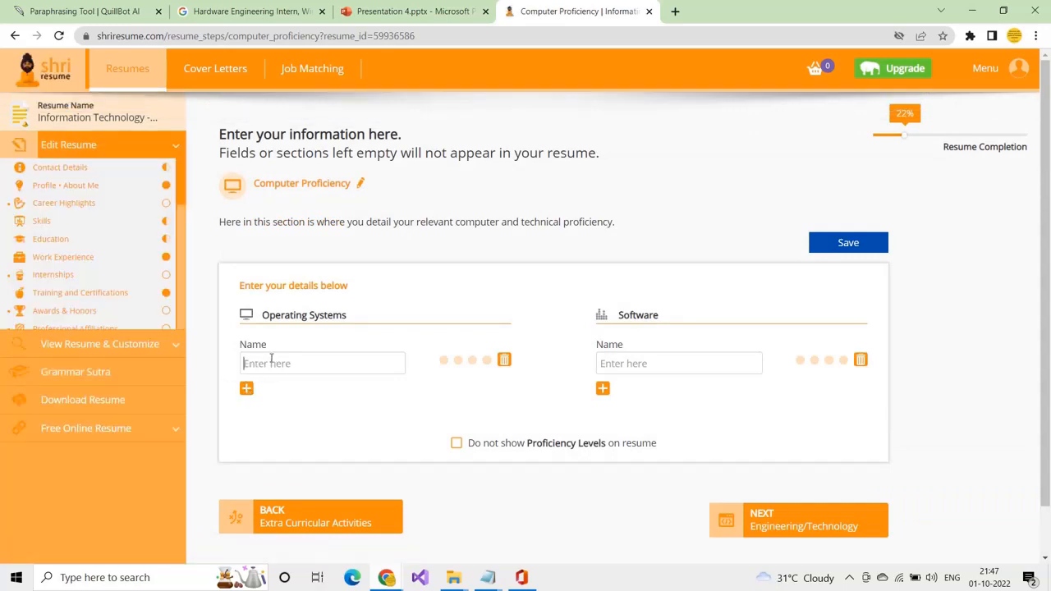
pyautogui.write('Win')
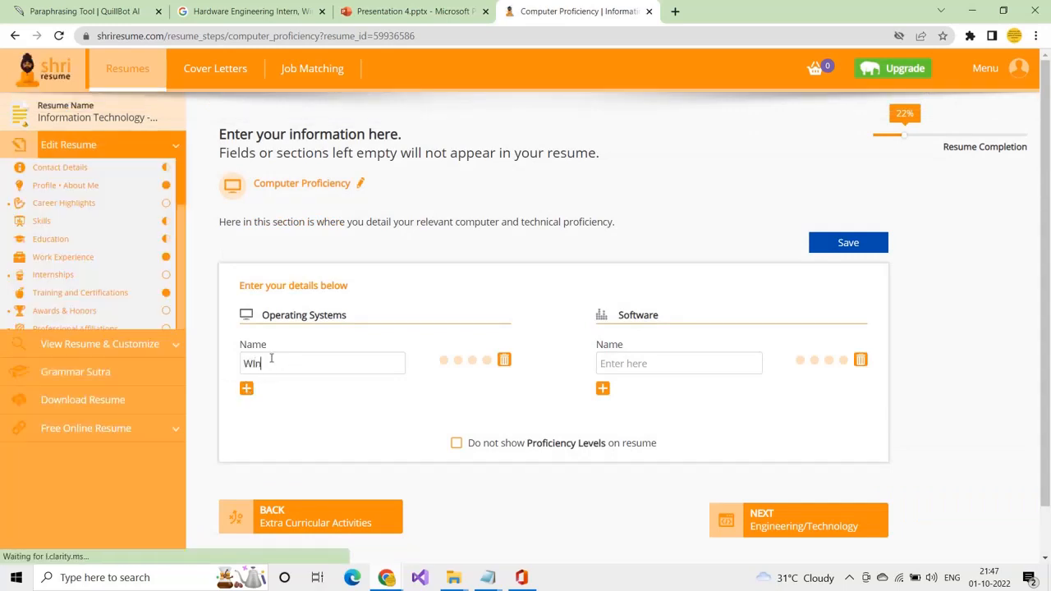
pyautogui.press('BackSpace')
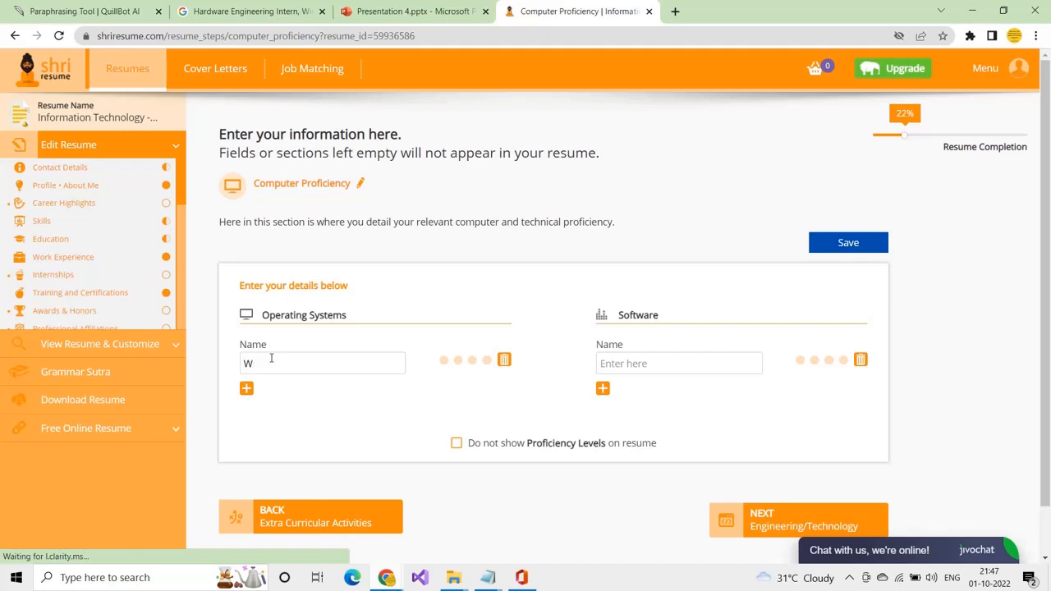
pyautogui.write('ndows')
pyautogui.click(472, 359)
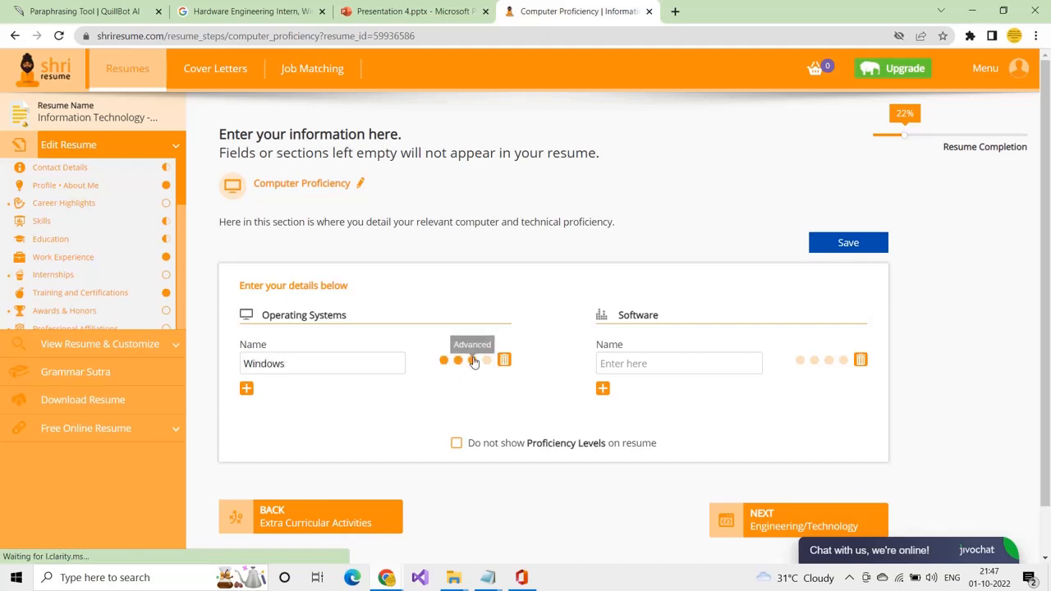
# - Add Linux as a second operating system and Visual Code as the software, and save the Computer Proficiency section
pyautogui.click(247, 387)
pyautogui.write('Linux')
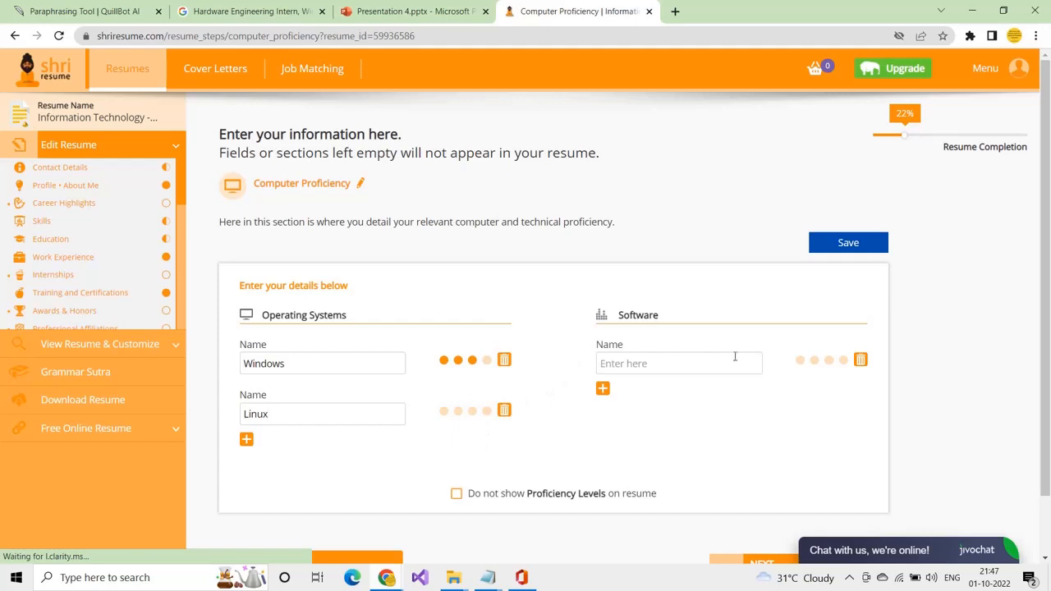
pyautogui.click(642, 370)
pyautogui.write('Visual Code')
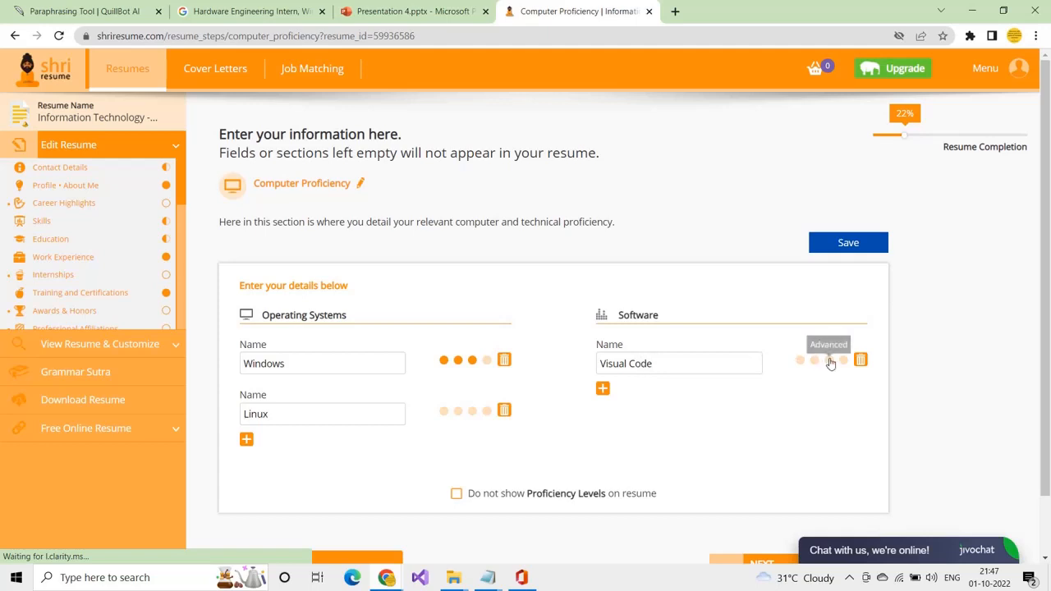
pyautogui.scroll(-2, 599, 411)
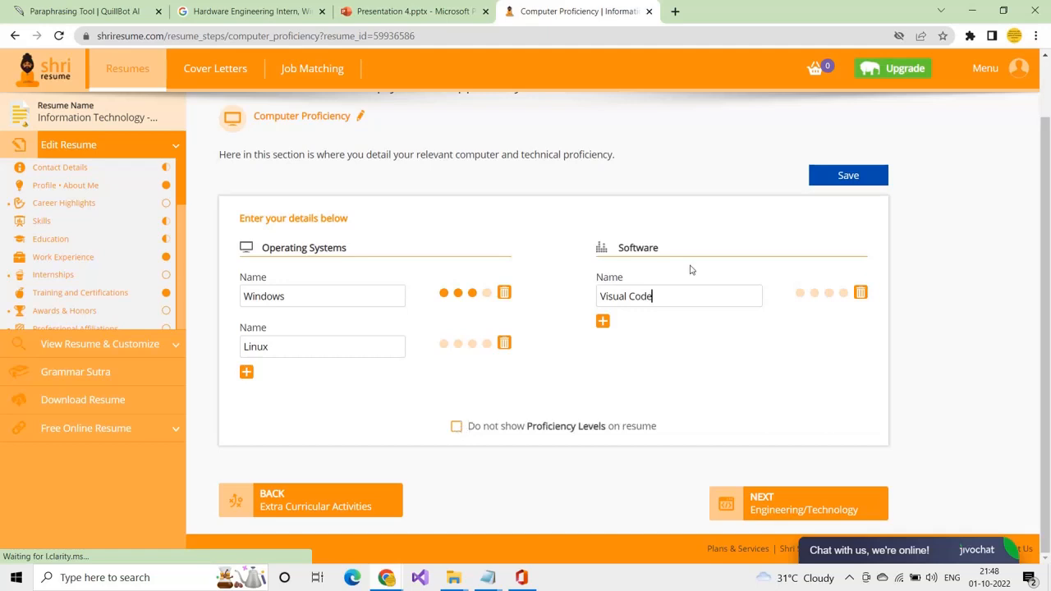
pyautogui.click(826, 174)
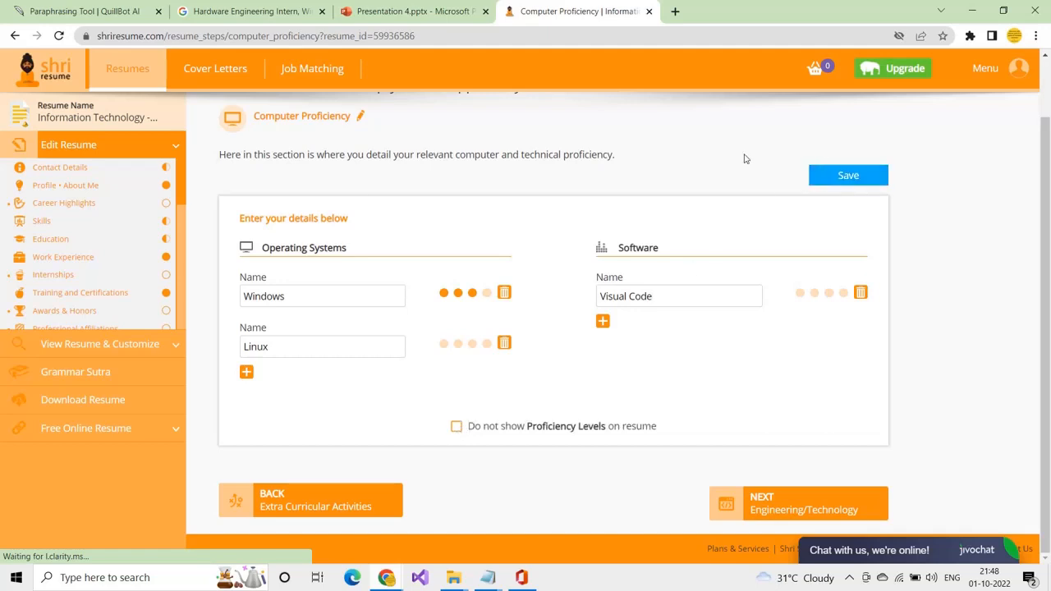
# - Leave the Engineering/Technology section empty and go to the Languages section
pyautogui.click(64, 219)
pyautogui.scroll(-2, 55, 265)
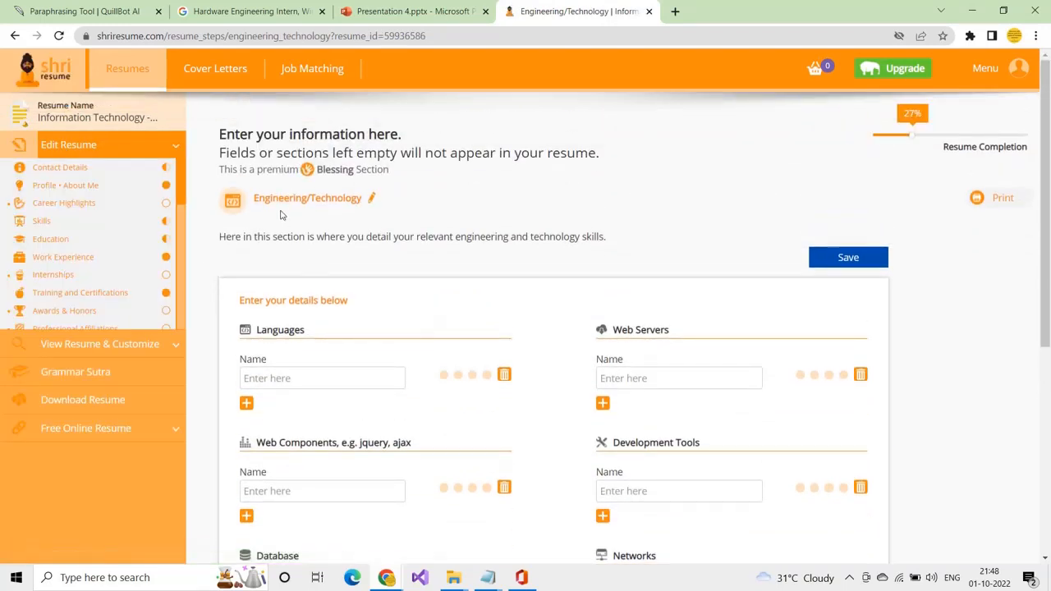
pyautogui.scroll(-2, 63, 287)
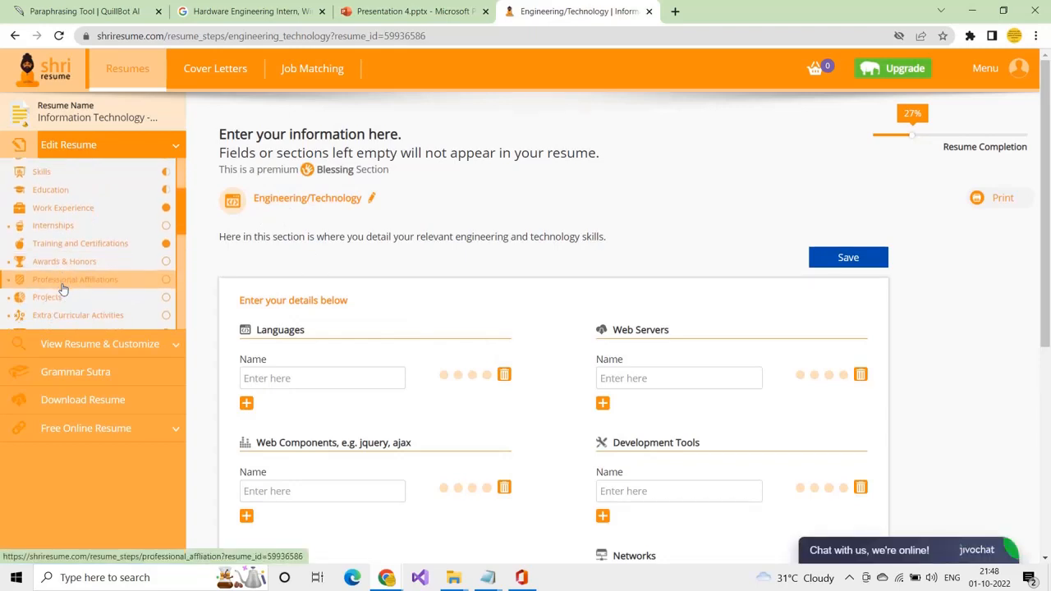
pyautogui.scroll(-3, 64, 287)
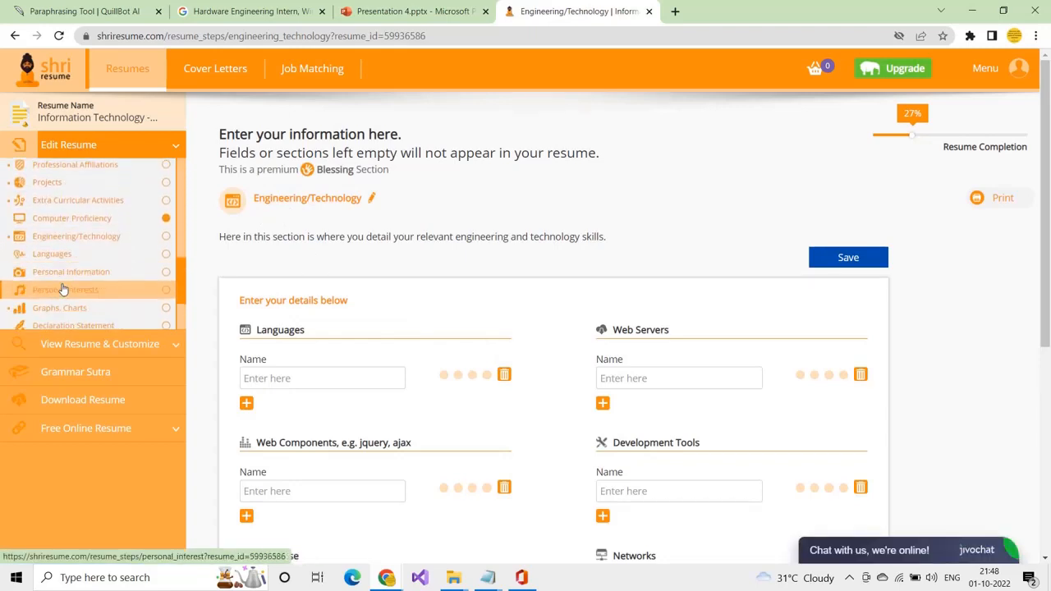
pyautogui.click(51, 257)
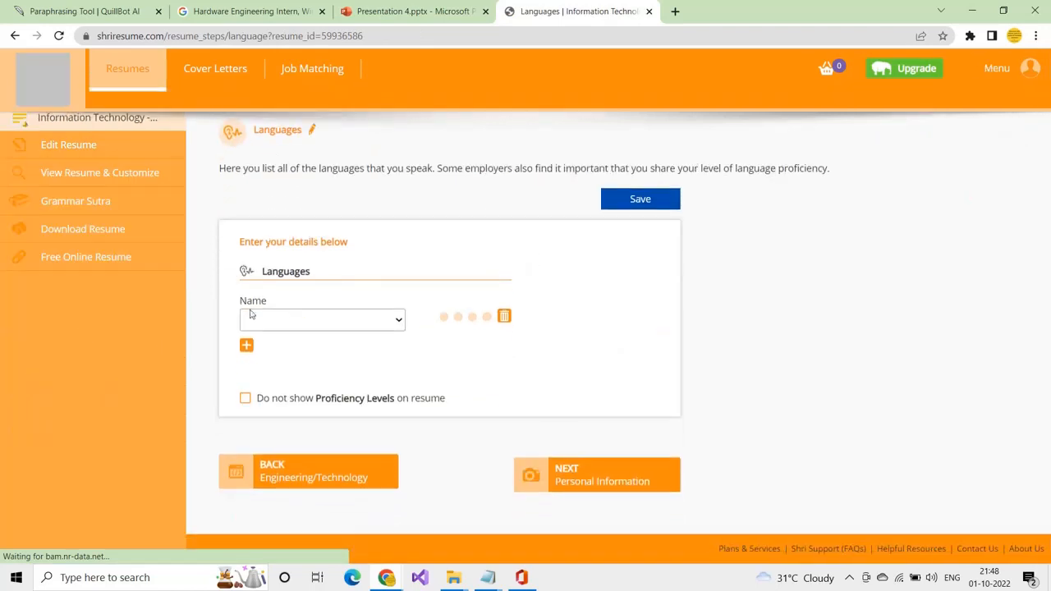
# - Choose English as the first language and set its proficiency to Native language
pyautogui.click(275, 327)
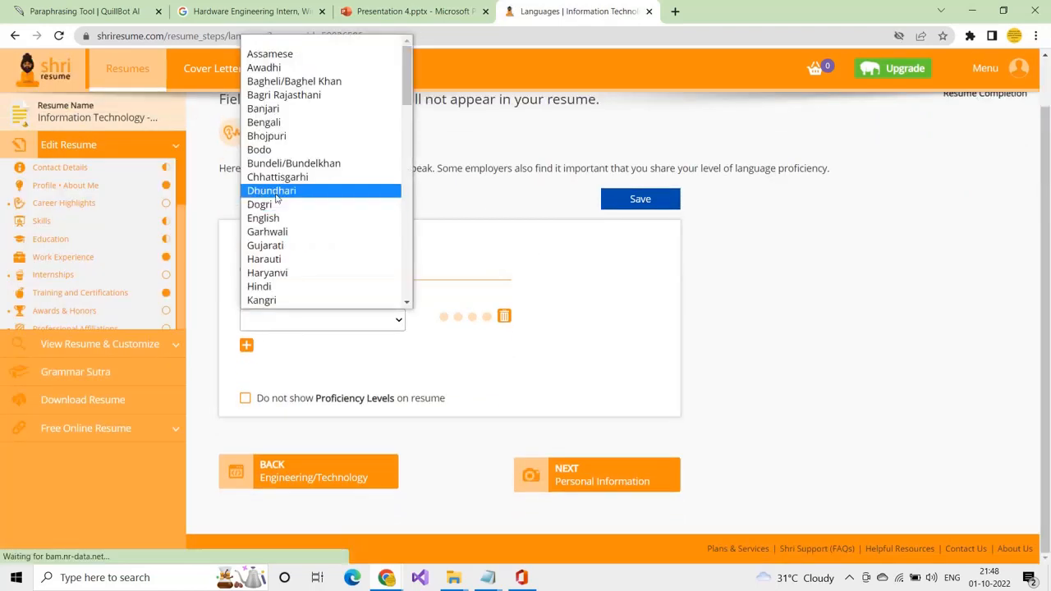
pyautogui.scroll(-5, 276, 199)
pyautogui.scroll(-5, 277, 199)
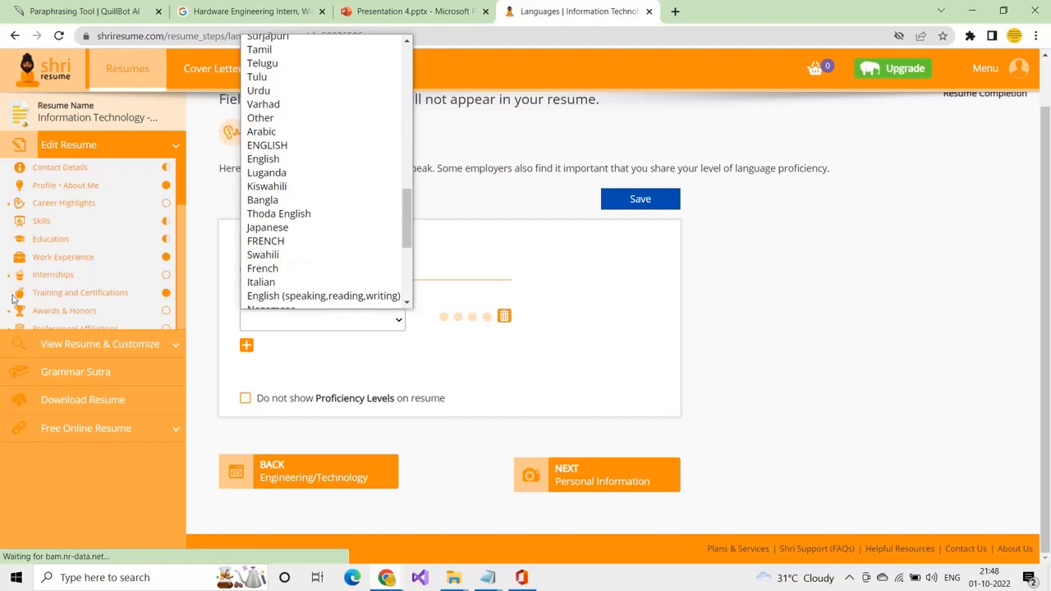
pyautogui.scroll(-5, 12, 299)
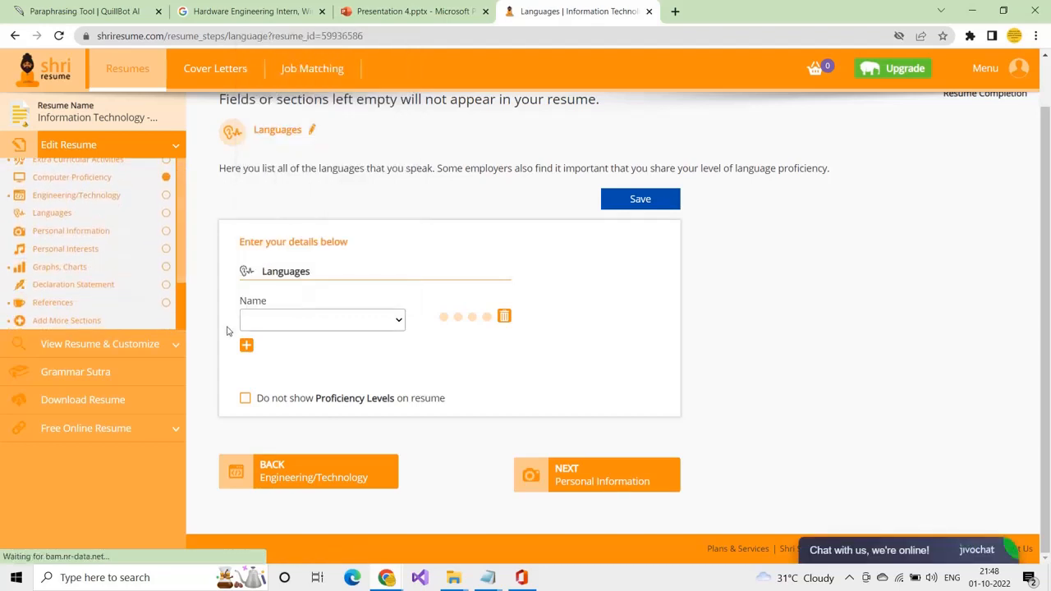
pyautogui.click(290, 318)
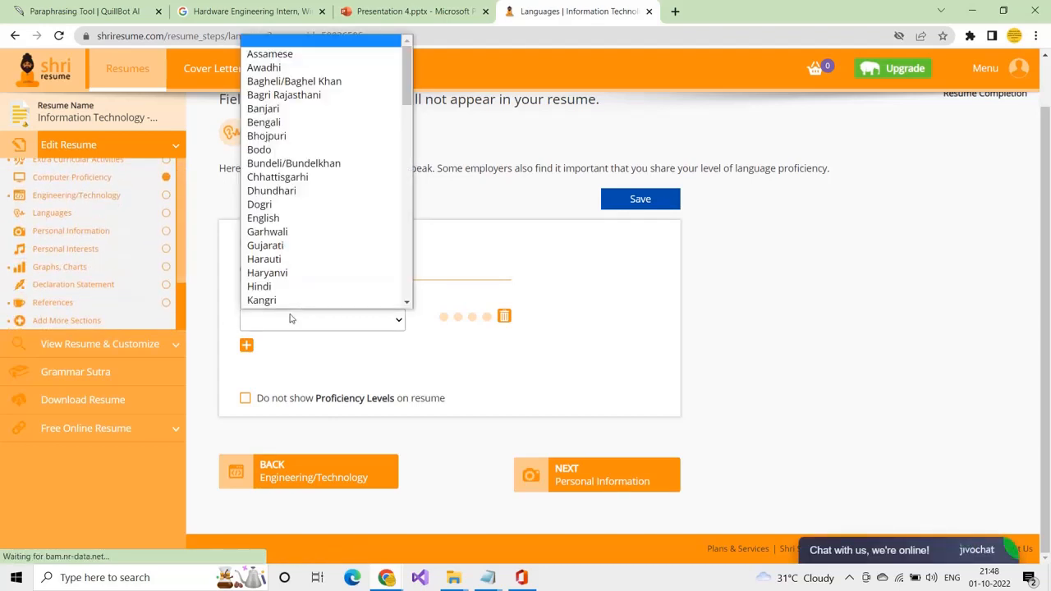
pyautogui.press('e')
pyautogui.click(290, 319)
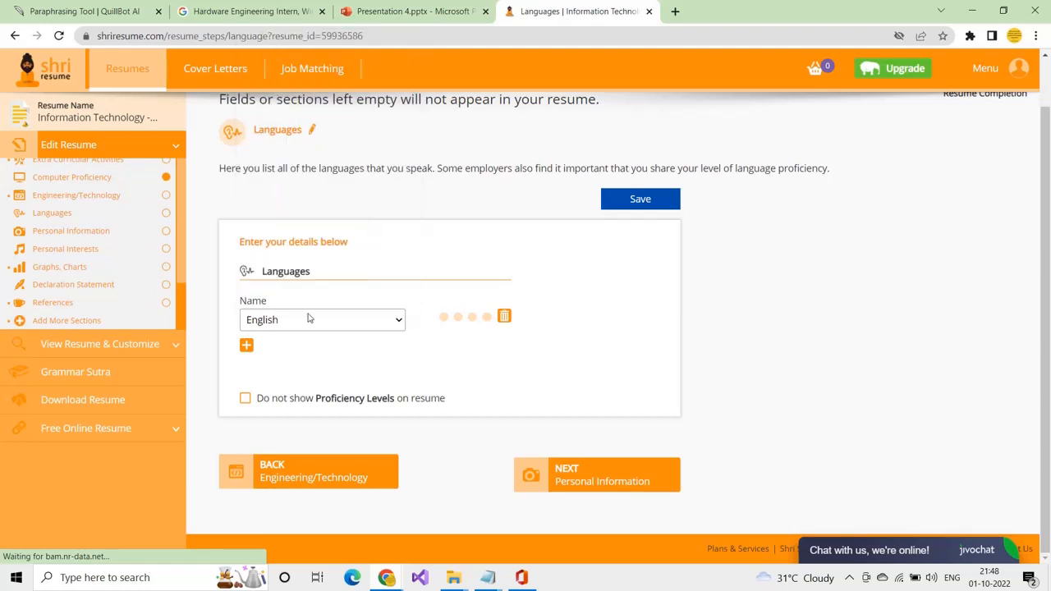
pyautogui.click(486, 317)
# - Add Hindi as a second language with the proficiency level Fluent (speaking, reading, writing)
pyautogui.click(247, 345)
pyautogui.click(266, 375)
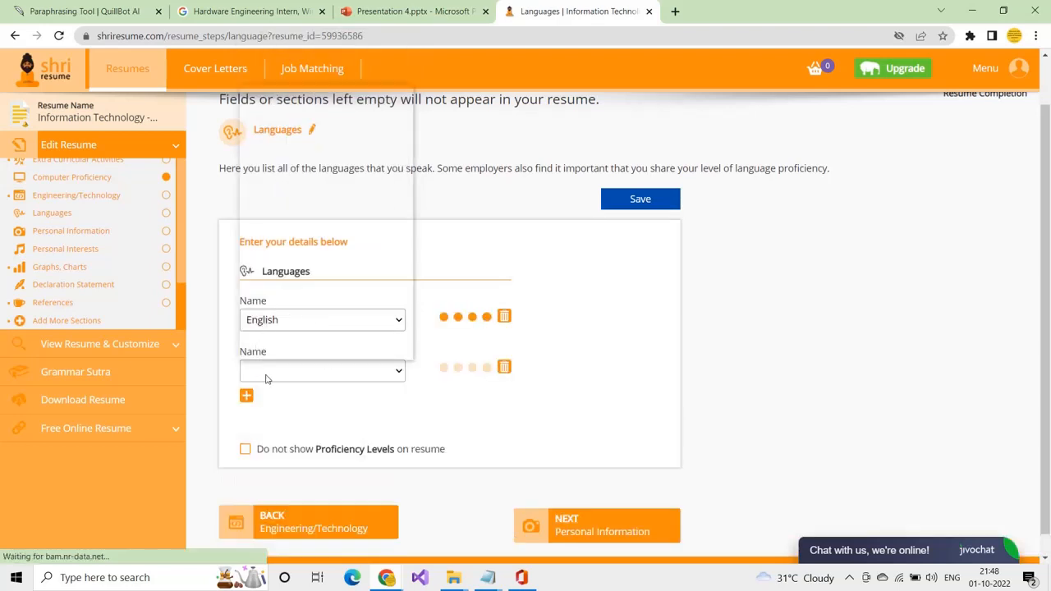
pyautogui.write('hi')
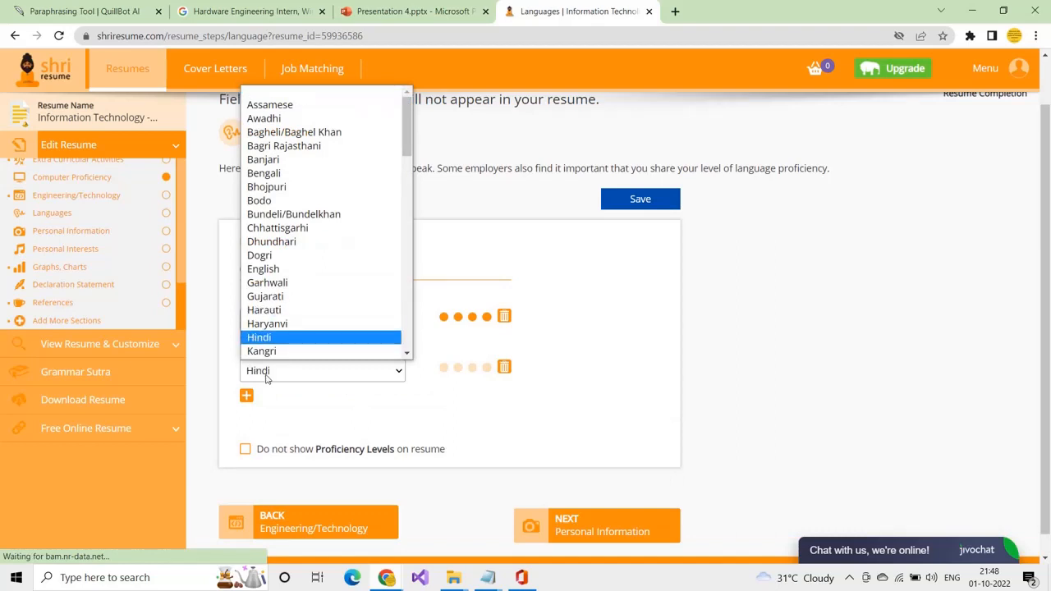
pyautogui.press('Return')
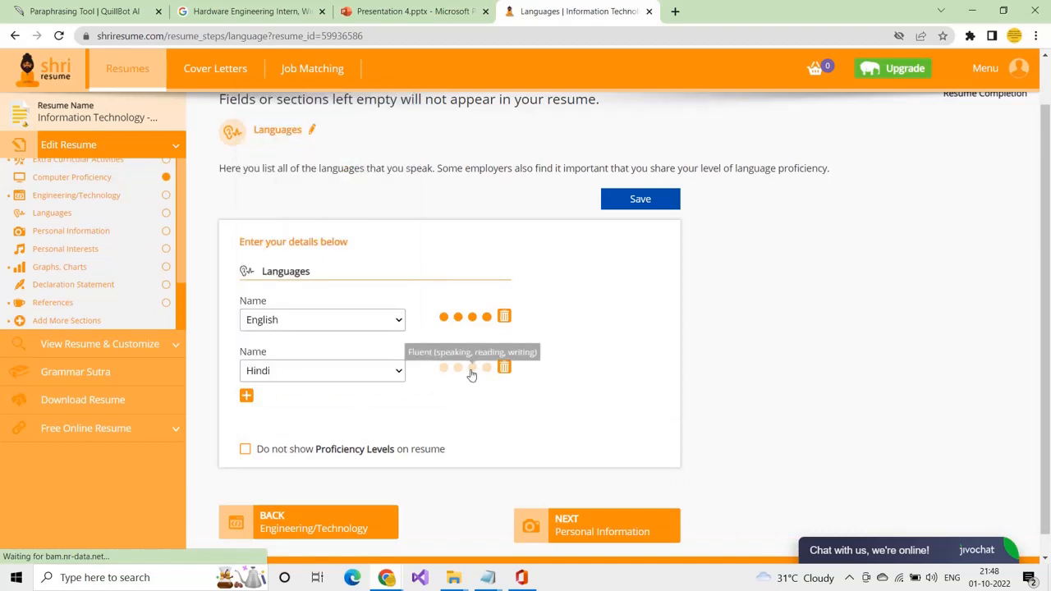
pyautogui.click(472, 369)
# - Add Telugu as a third language at the Native language level and hide proficiency levels on the resume
pyautogui.click(246, 396)
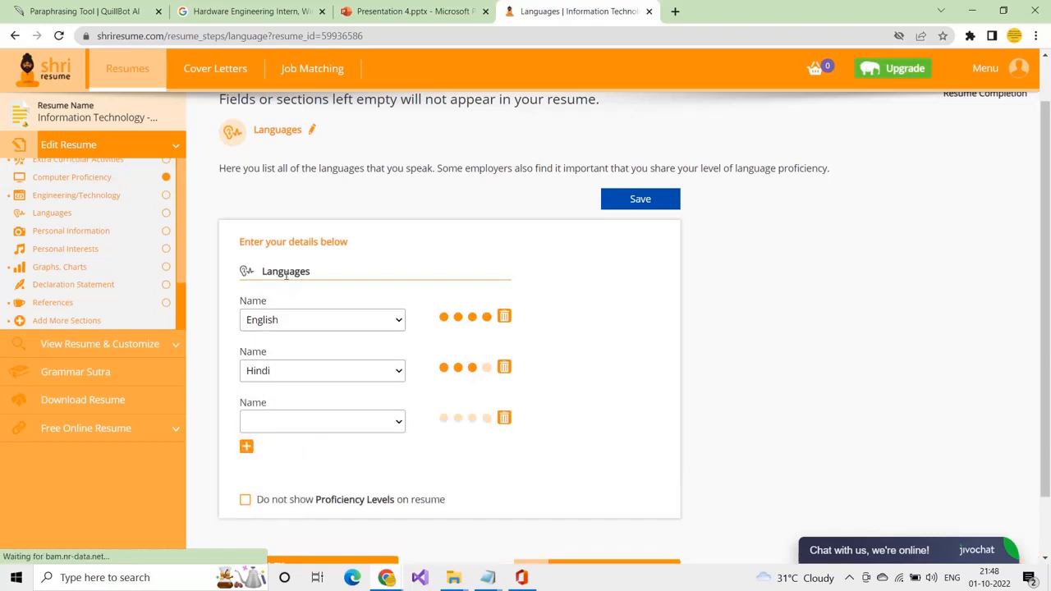
pyautogui.click(315, 432)
pyautogui.write('te')
pyautogui.press('Return')
pyautogui.press('capslock')
pyautogui.click(486, 418)
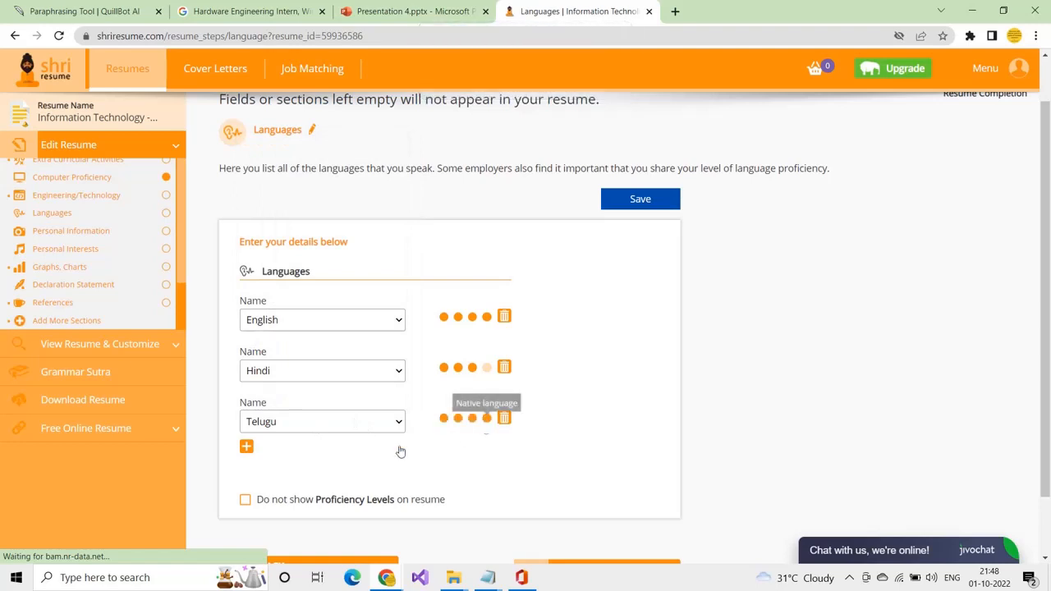
pyautogui.click(245, 500)
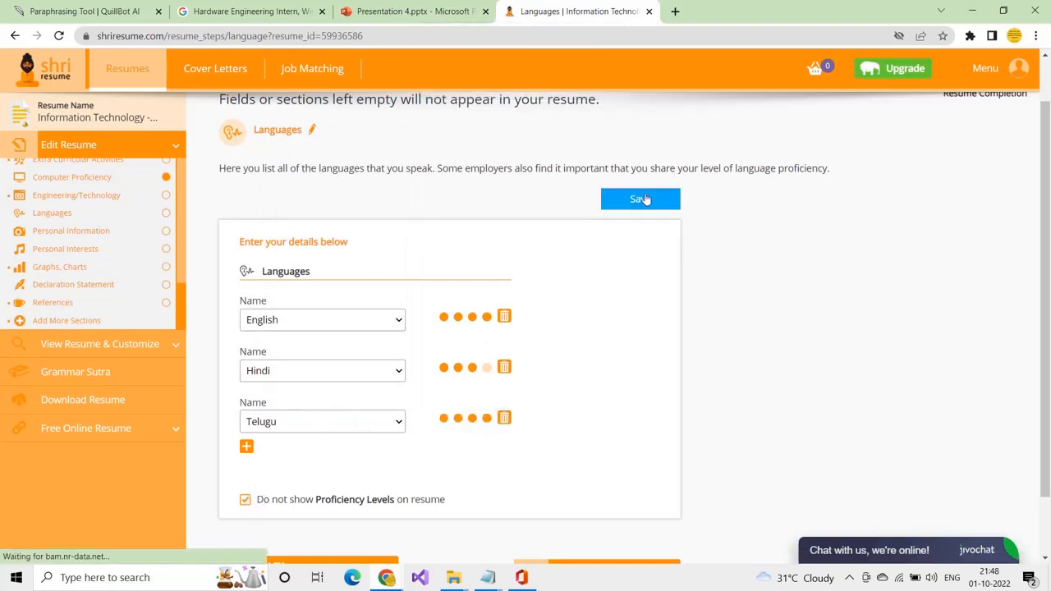
# - Save the Languages section and open the Personal Information section
pyautogui.scroll(-1, 82, 287)
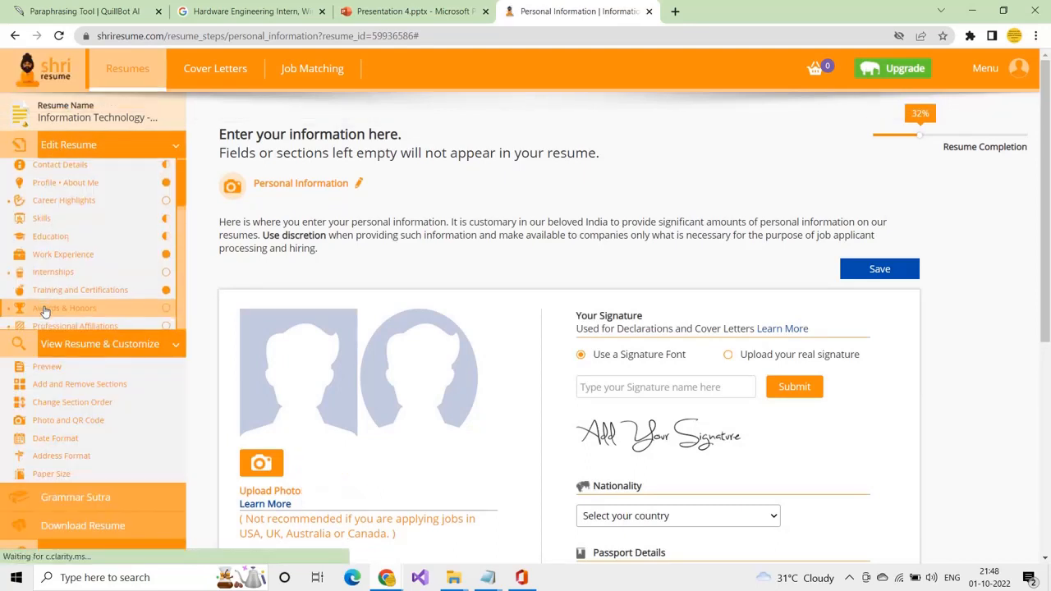
pyautogui.scroll(-3, 45, 304)
pyautogui.scroll(-2, 45, 295)
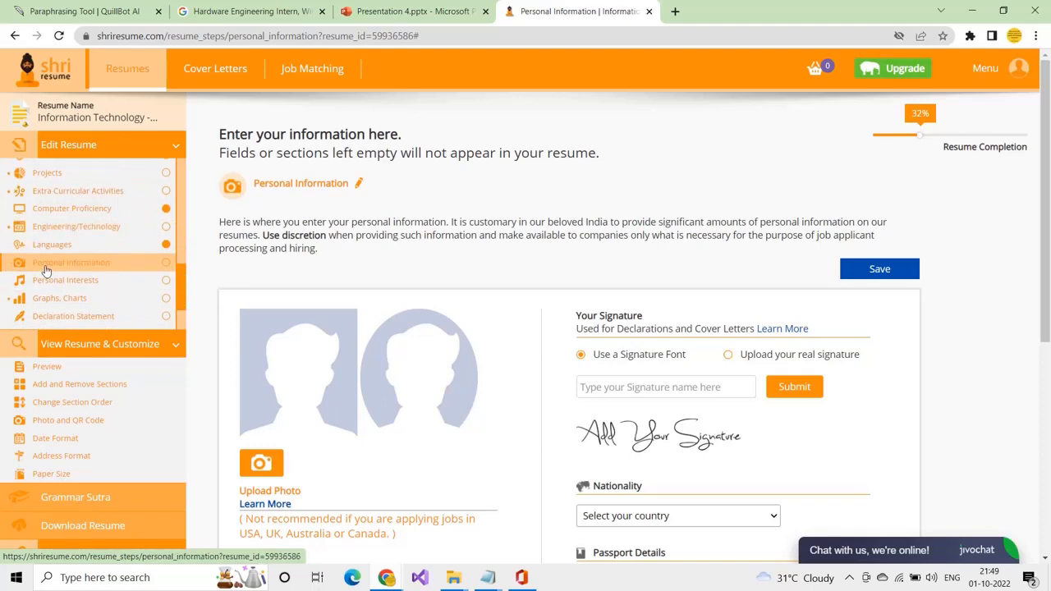
pyautogui.click(46, 269)
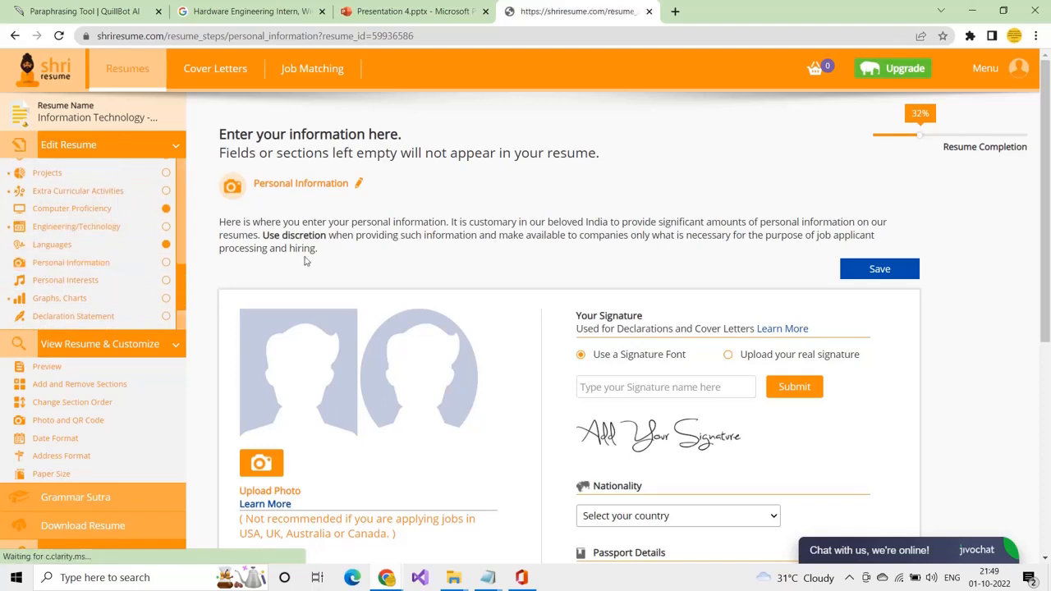
# - Enter the month and day of the birthday in Personal Information
pyautogui.scroll(-5, 324, 355)
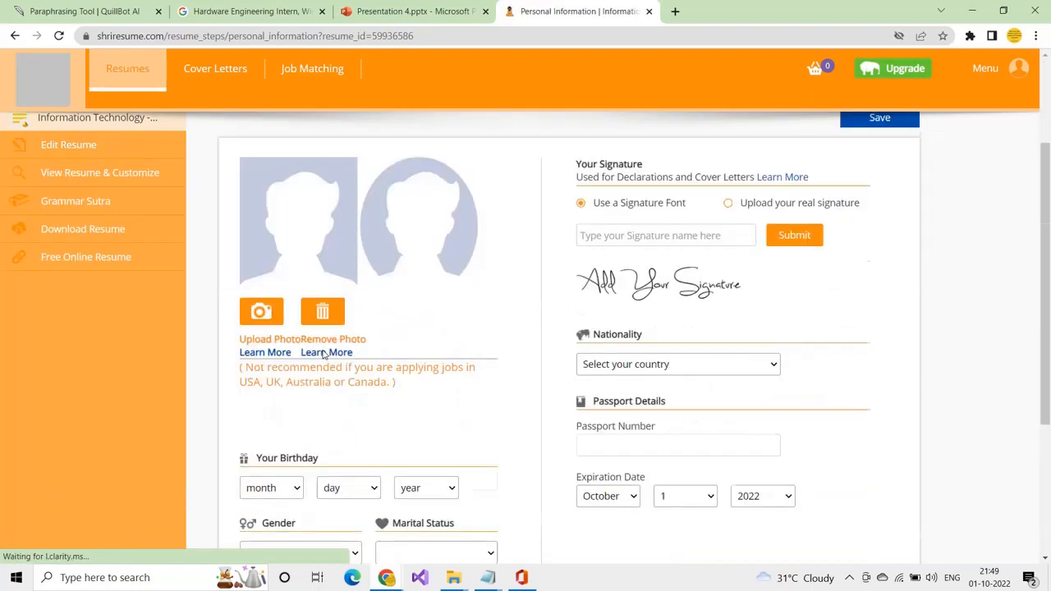
pyautogui.scroll(4, 529, 240)
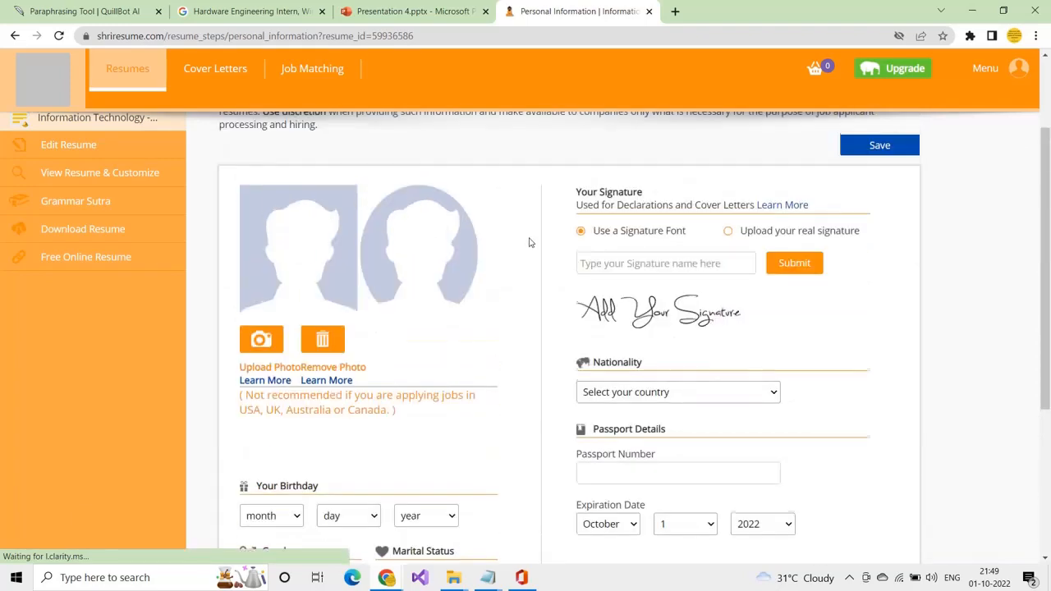
pyautogui.scroll(-4, 403, 331)
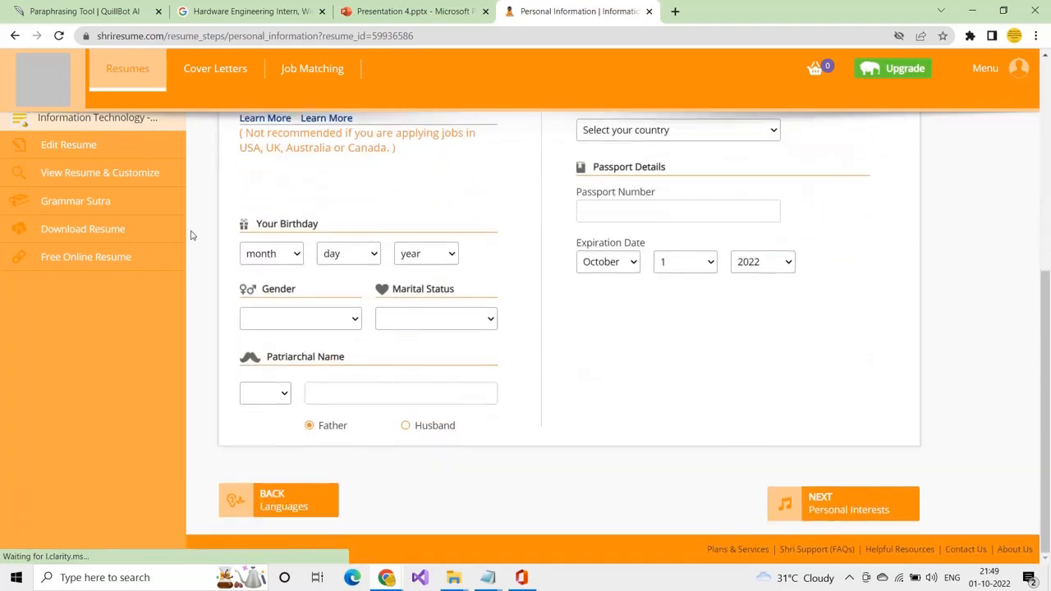
pyautogui.click(279, 257)
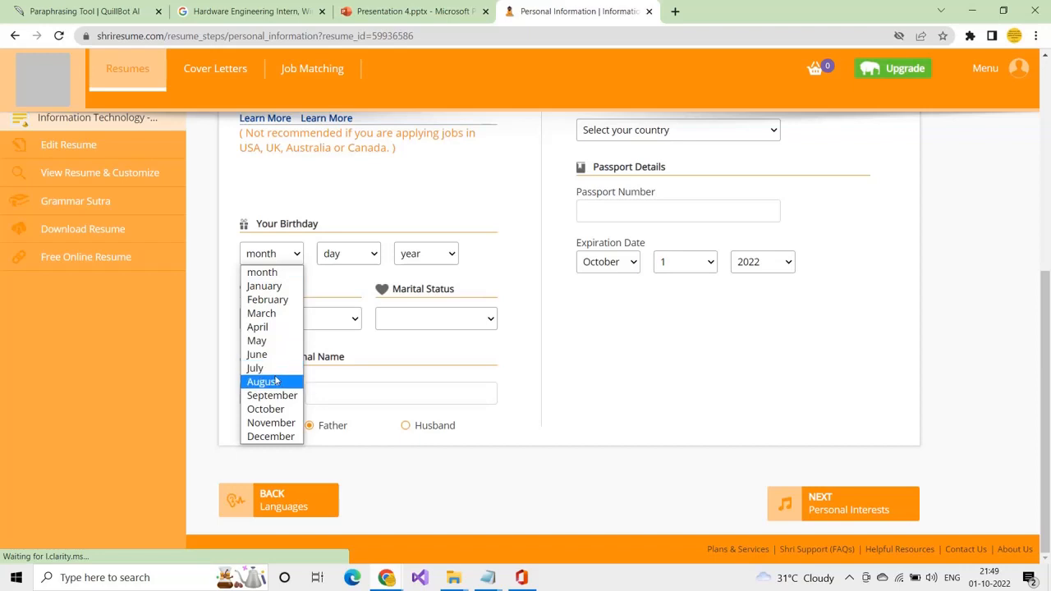
pyautogui.click(263, 382)
pyautogui.click(345, 253)
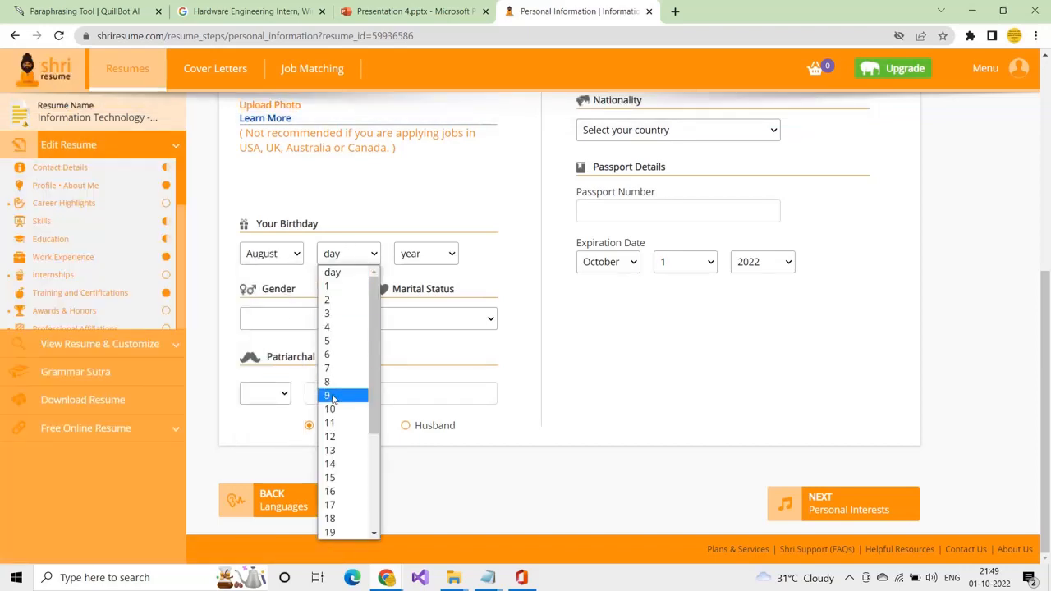
pyautogui.click(341, 505)
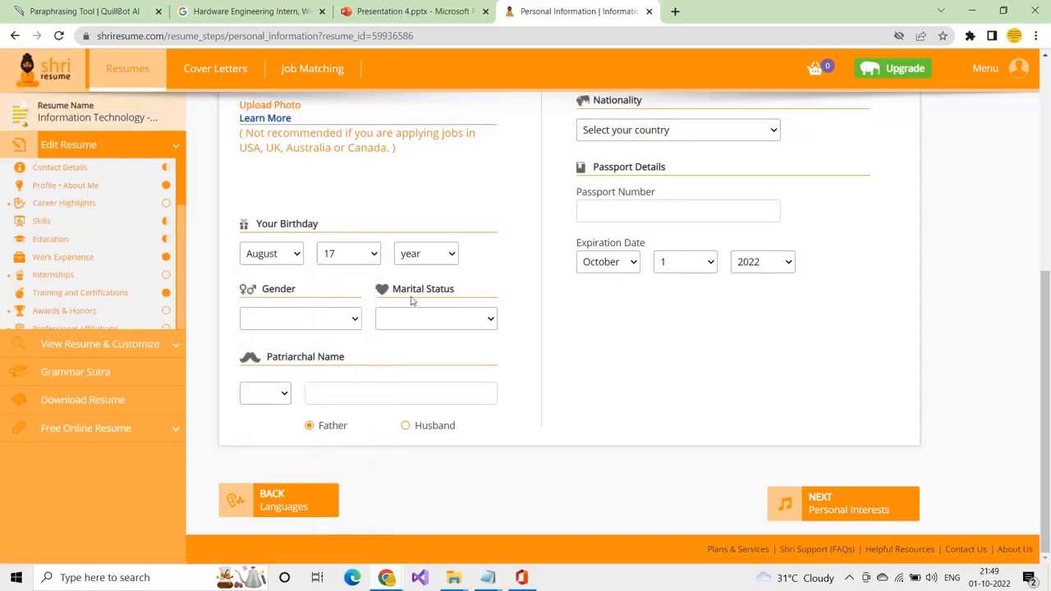
# - Enter the year of birth to complete the birthday
pyautogui.click(422, 254)
pyautogui.scroll(-5, 423, 353)
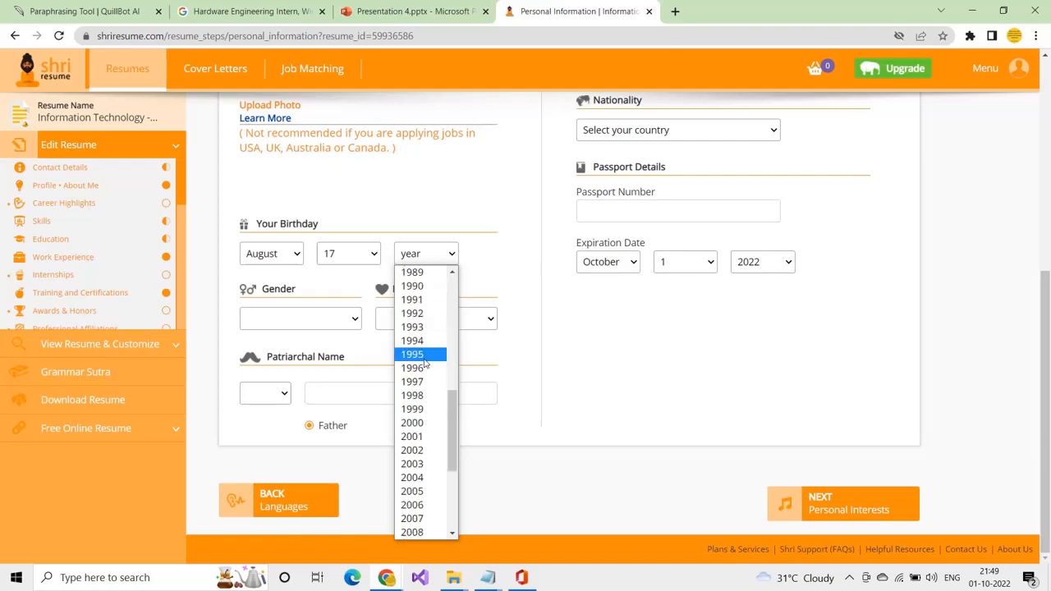
pyautogui.scroll(1, 415, 345)
pyautogui.scroll(-5, 414, 312)
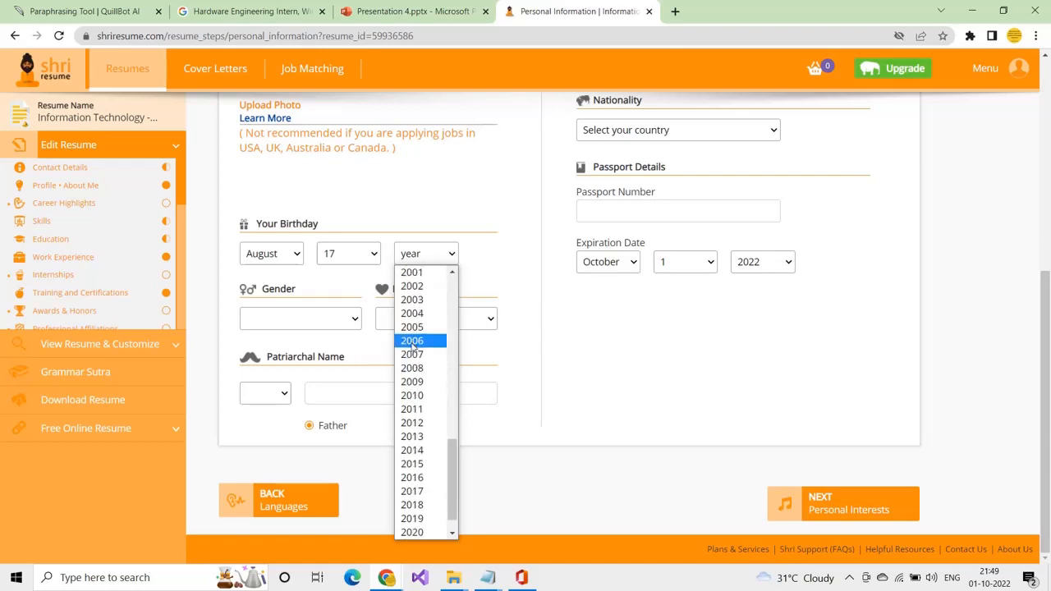
pyautogui.click(410, 300)
pyautogui.click(412, 258)
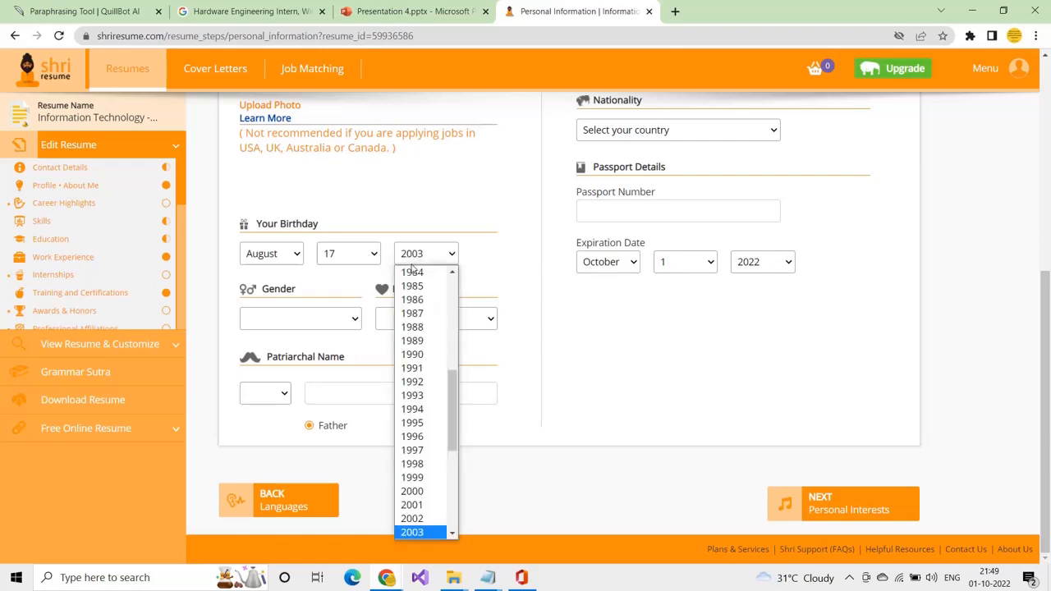
pyautogui.scroll(1, 414, 296)
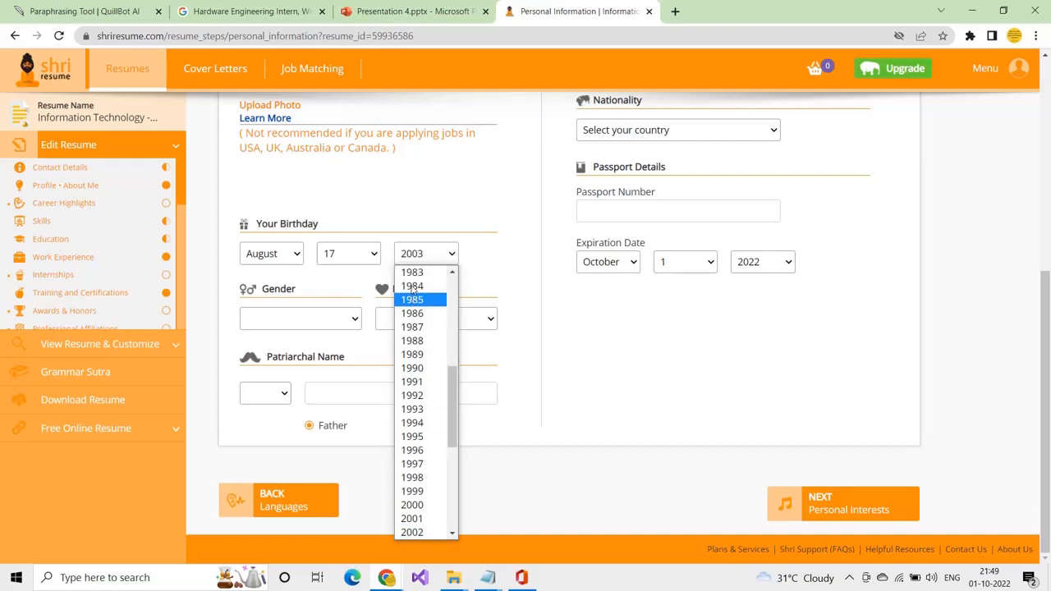
pyautogui.click(414, 491)
# - Set the gender to Male and the marital status to Single
pyautogui.click(283, 317)
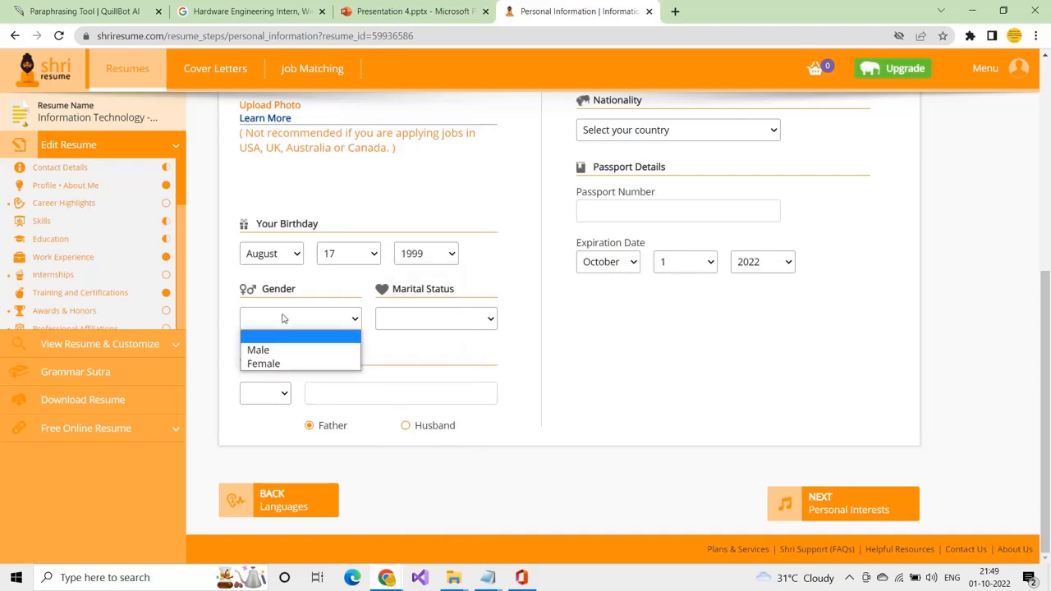
pyautogui.click(283, 350)
pyautogui.click(423, 322)
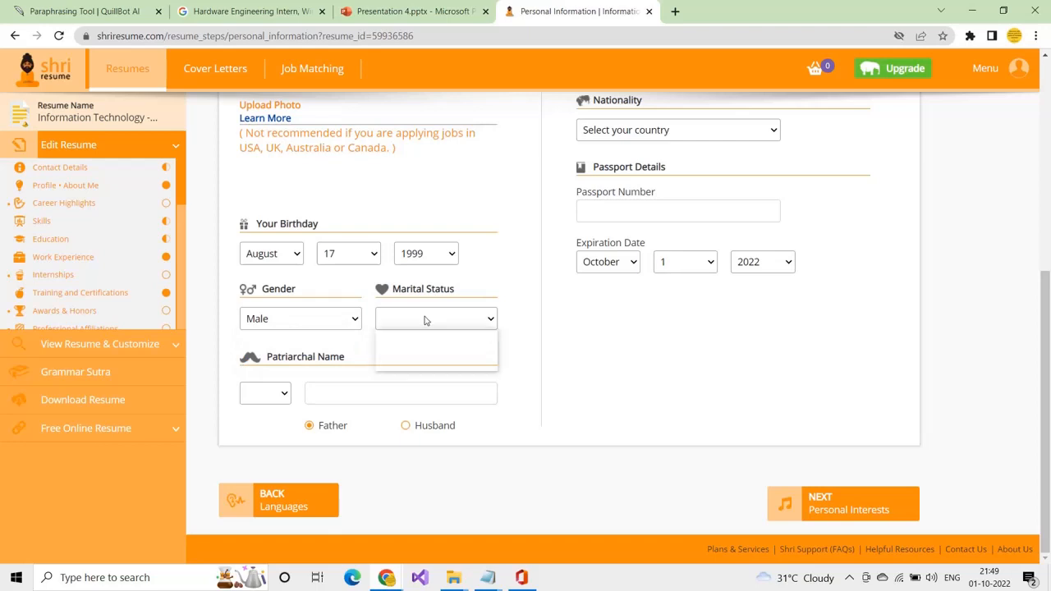
pyautogui.click(404, 365)
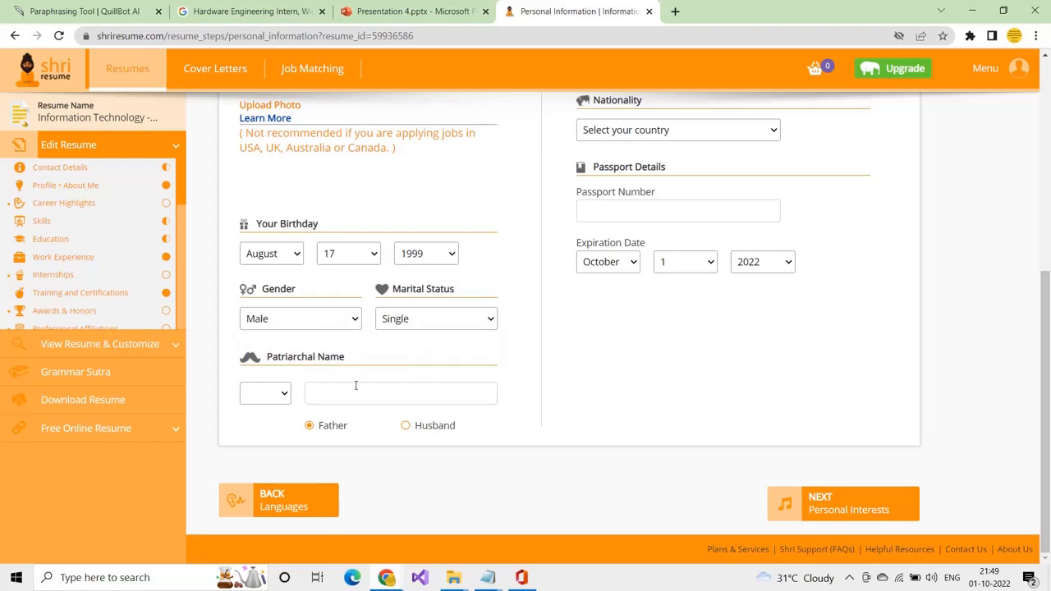
# - Set the father's title to Mr., leave the patriarchal name empty, and save the Personal Information section
pyautogui.click(356, 385)
pyautogui.click(271, 397)
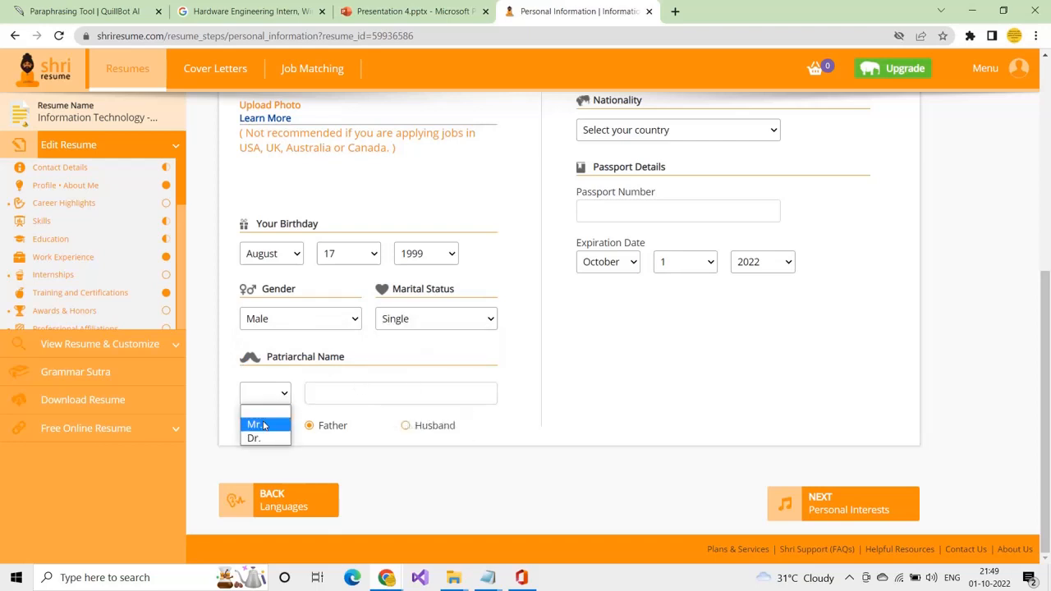
pyautogui.click(263, 421)
pyautogui.click(360, 395)
pyautogui.scroll(2, 629, 317)
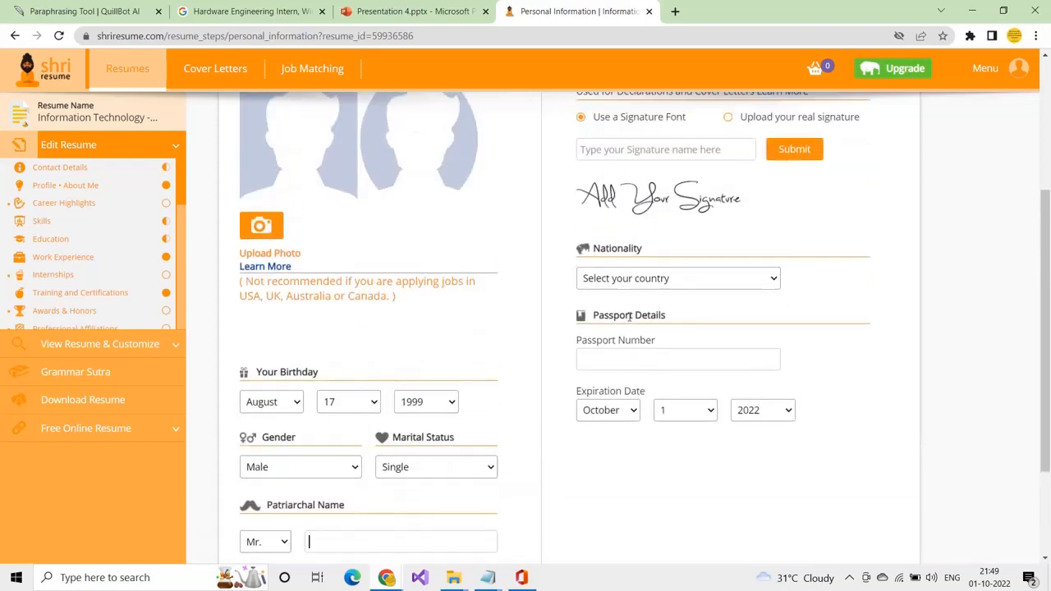
pyautogui.scroll(2, 645, 253)
pyautogui.scroll(-3, 645, 263)
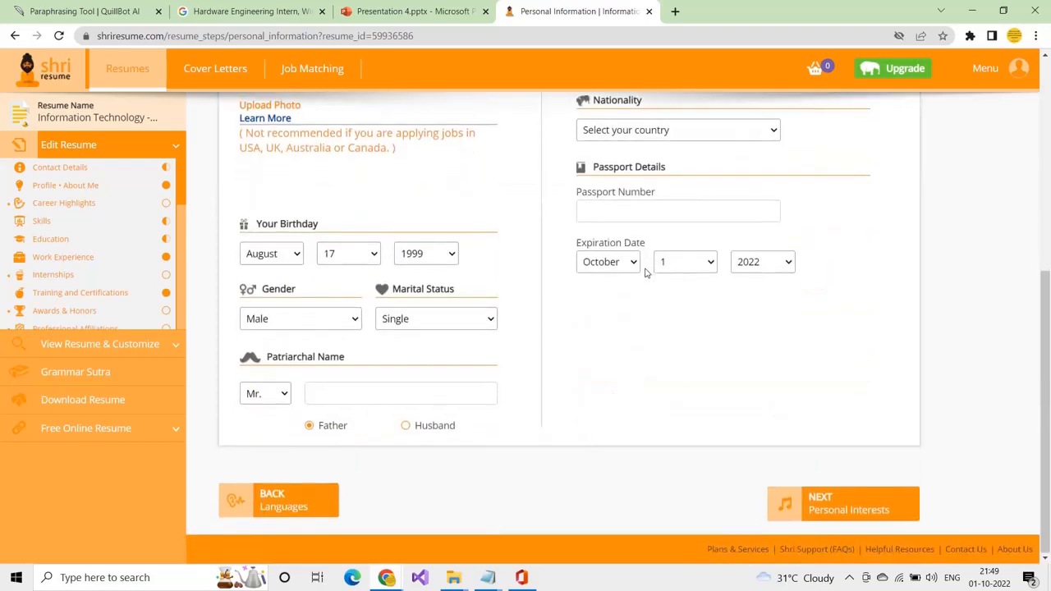
pyautogui.scroll(5, 720, 480)
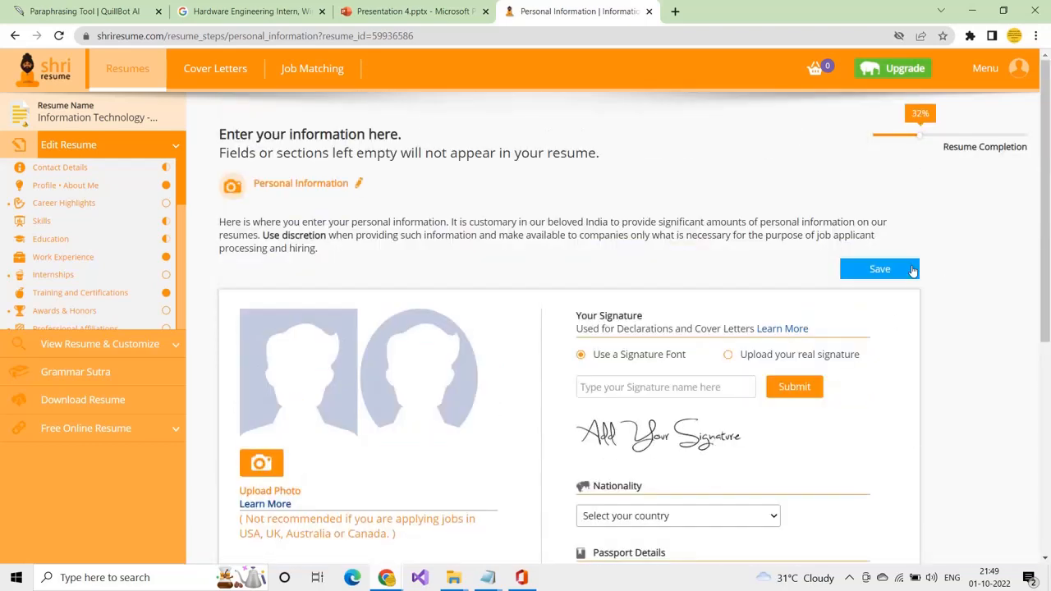
pyautogui.click(850, 270)
# - Enter the heading AWARDS & PARTICIPATIONS in the Personal Interests text and make it bold and underlined
pyautogui.scroll(-1, 27, 284)
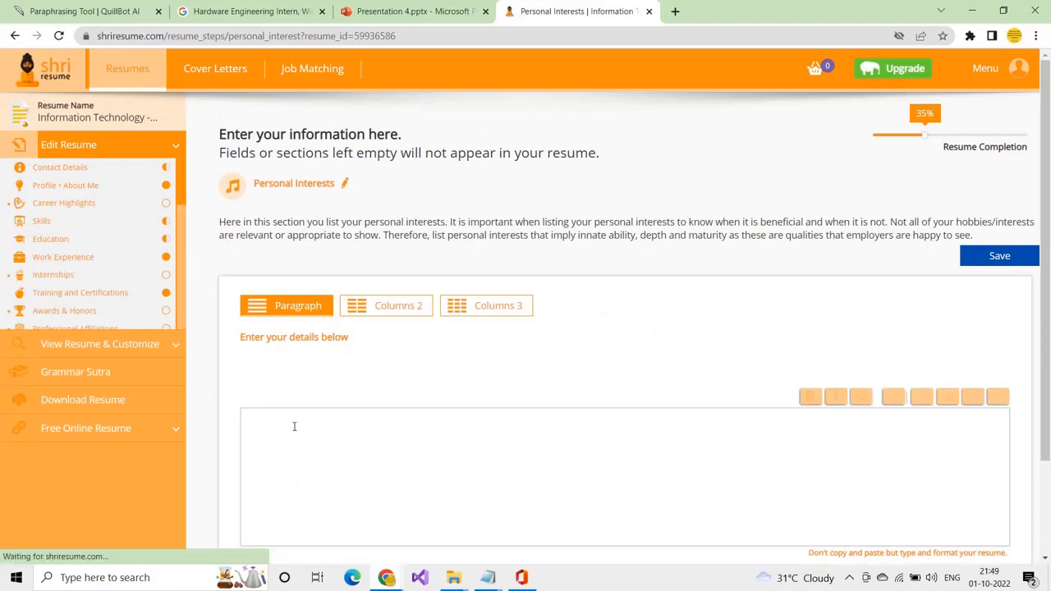
pyautogui.scroll(-2, 280, 350)
pyautogui.click(279, 343)
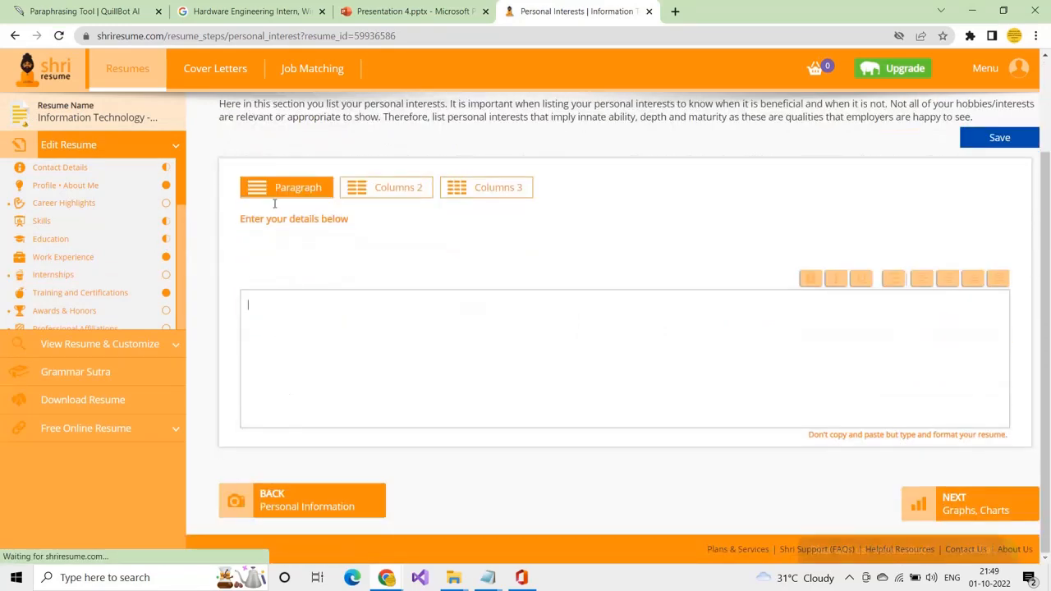
pyautogui.scroll(2, 274, 202)
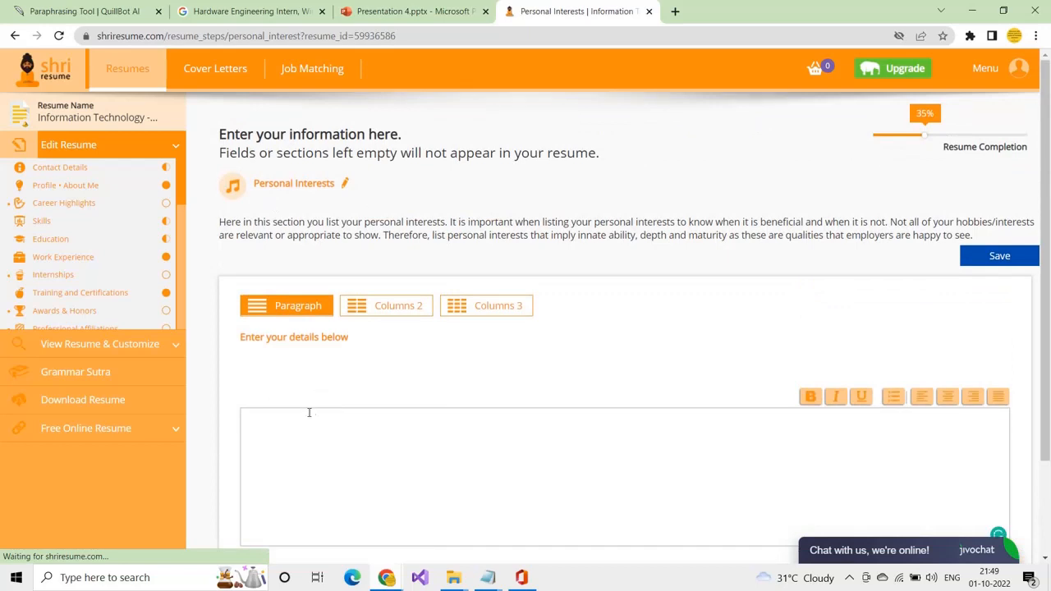
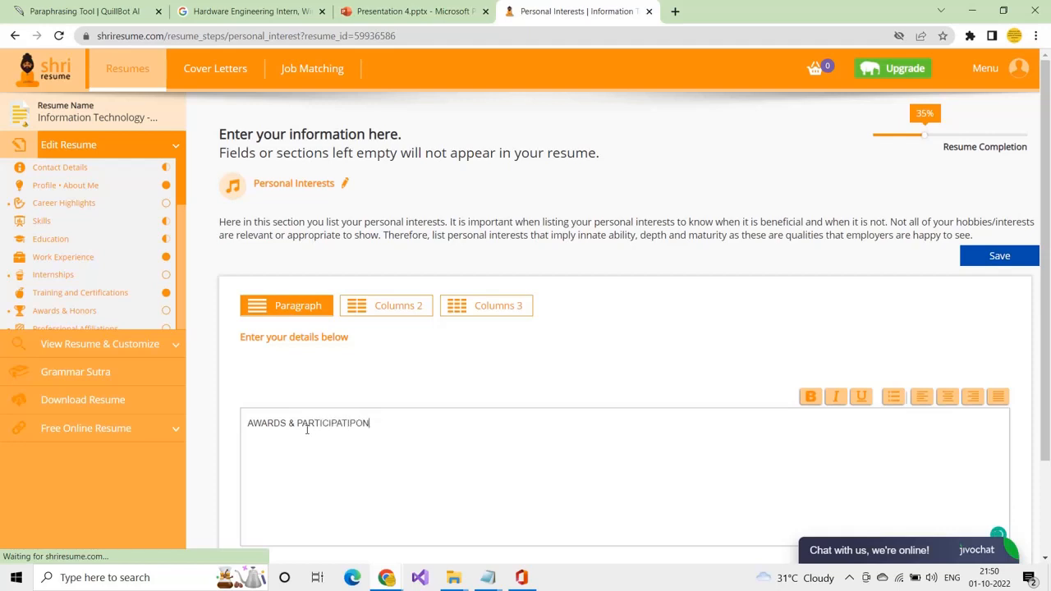
pyautogui.write('NS')
pyautogui.hotkey('ctrl', 'shift', 'Left')
pyautogui.hotkey('shift', 'Home')
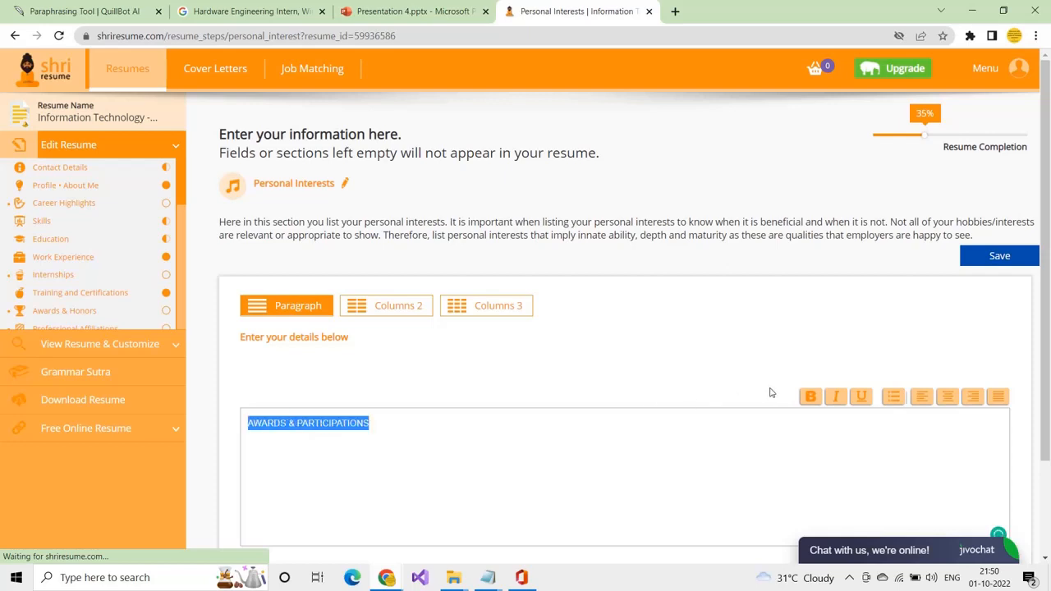
pyautogui.click(809, 397)
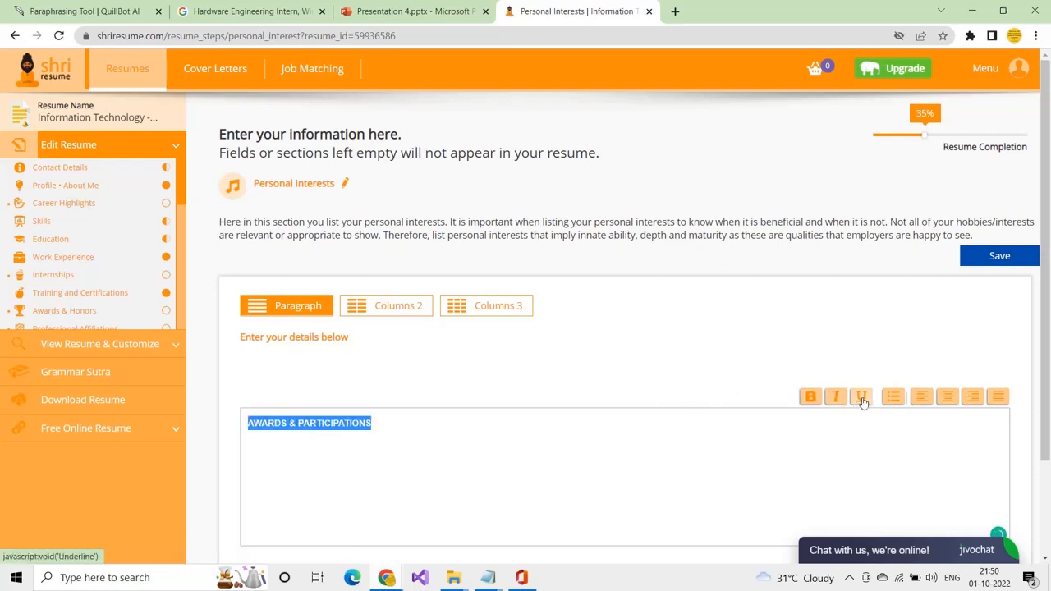
pyautogui.click(861, 397)
pyautogui.click(463, 427)
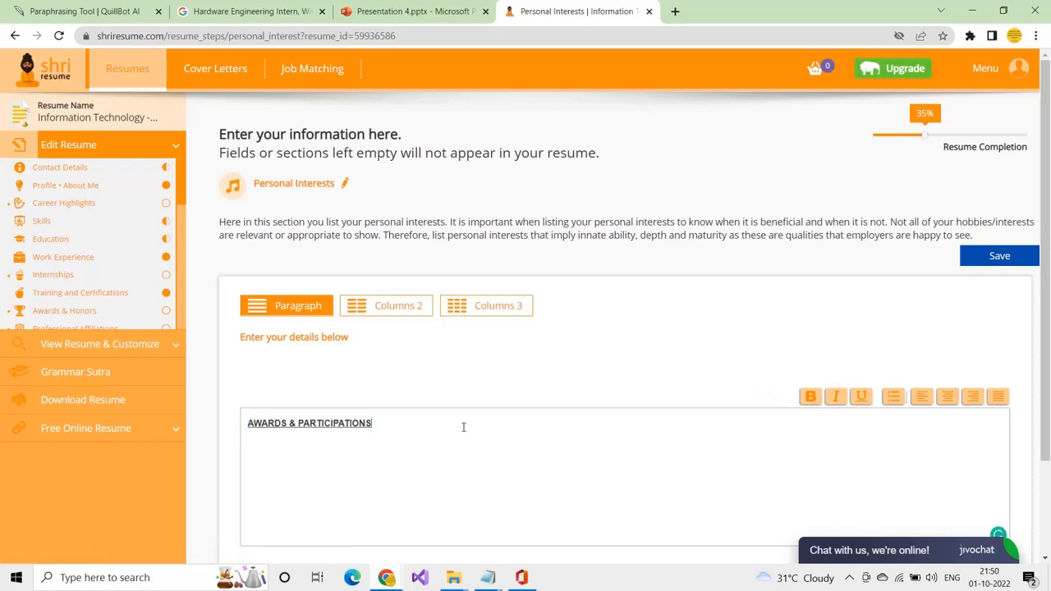
# - Start a bulleted list under the heading with the item "Won 1st prize in the Amazon coding challenge"
pyautogui.click(893, 397)
pyautogui.press('capslock')
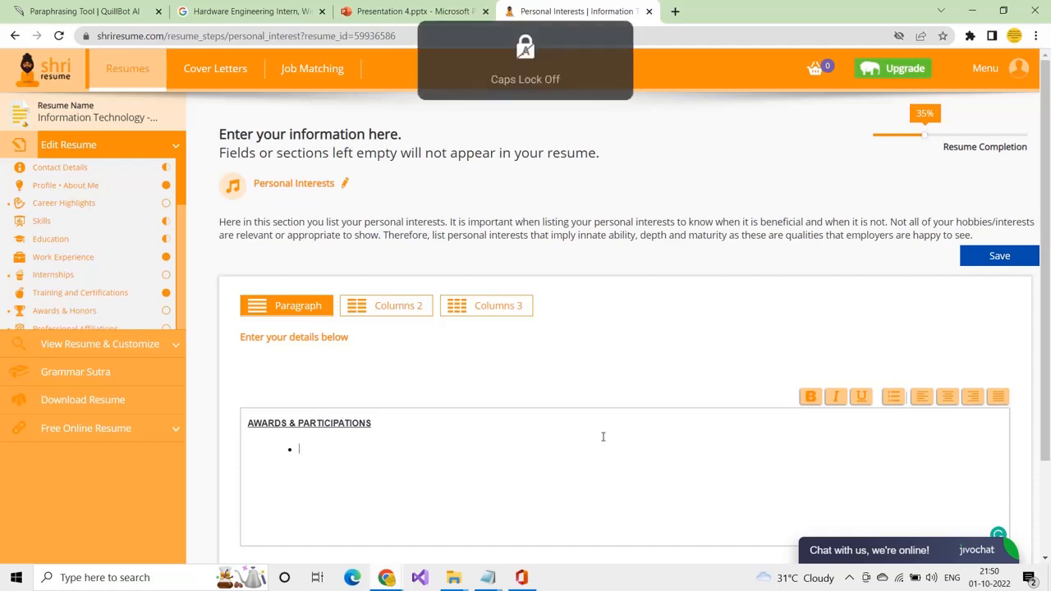
pyautogui.write('Won')
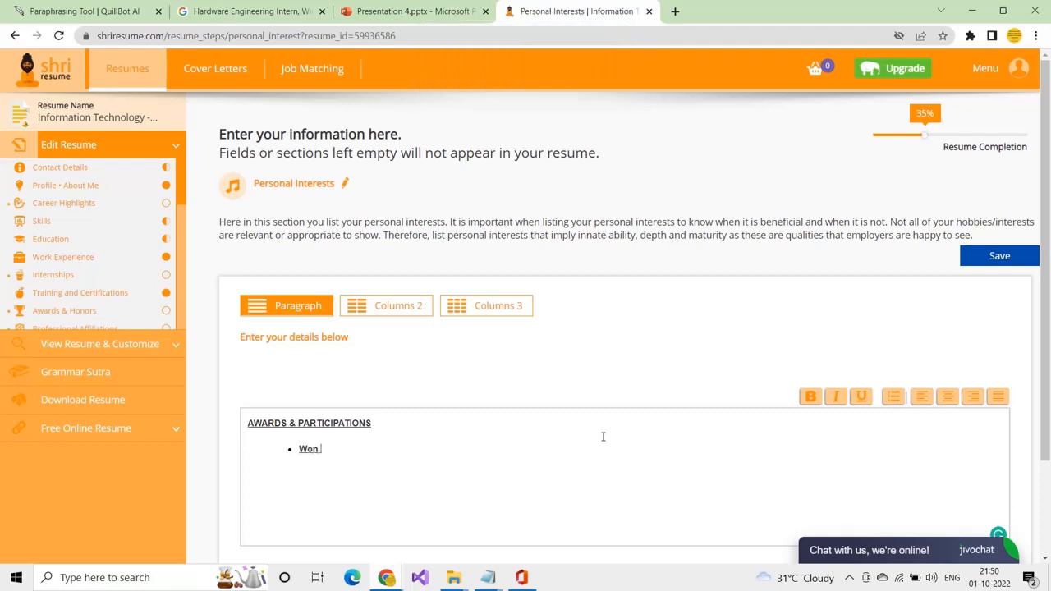
pyautogui.write(' so')
pyautogui.write('prize in the Amazon c')
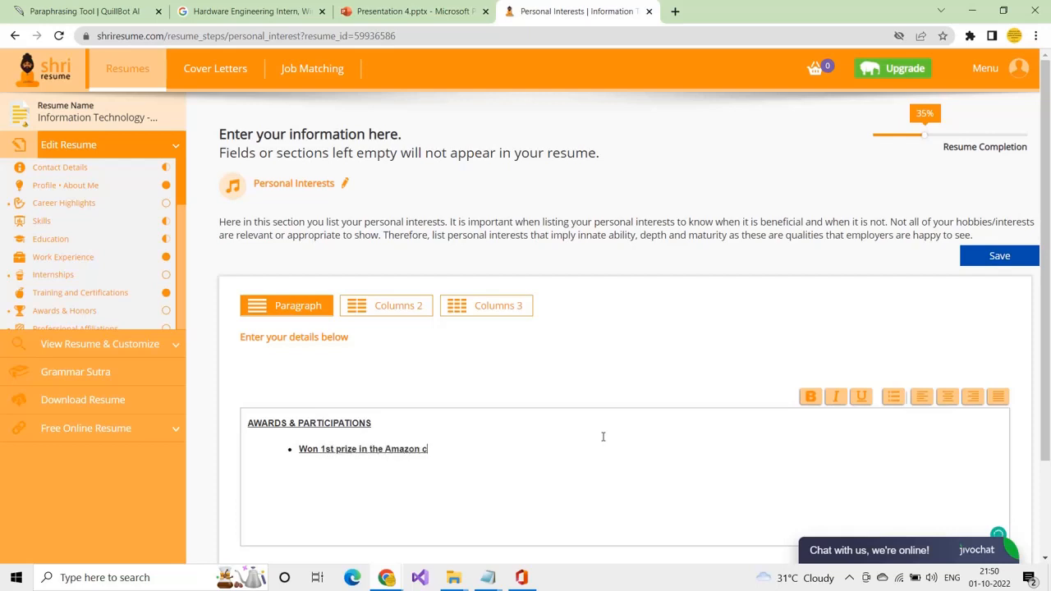
pyautogui.write('ing challenge')
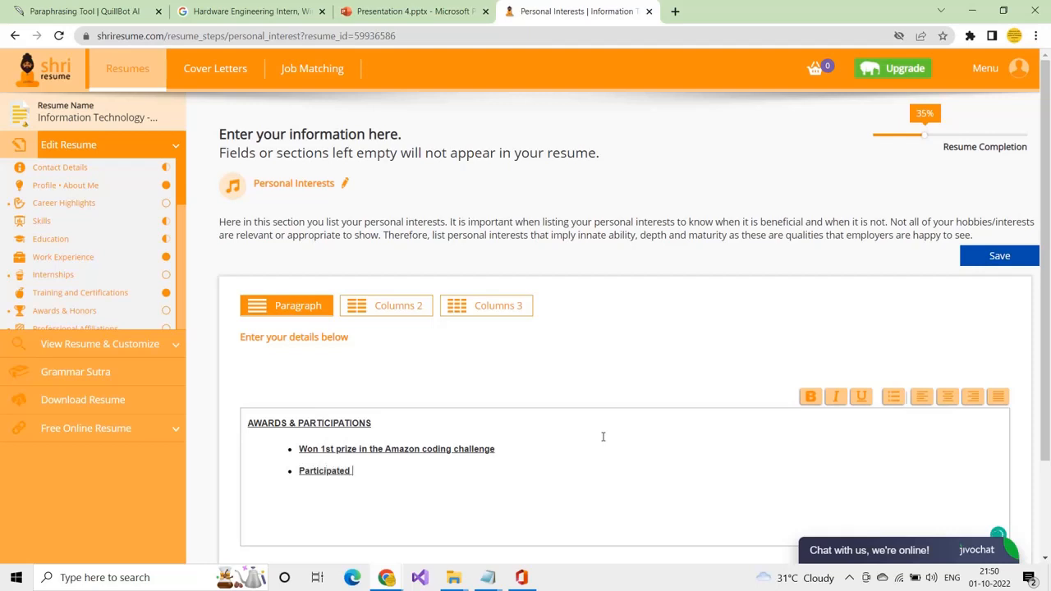
# - Add a second bullet, "Participated in science event help in college", and save the Personal Interests section
pyautogui.write('nthe')
pyautogui.press('BackSpace')
pyautogui.press('BackSpace')
pyautogui.press('BackSpace')
pyautogui.press('BackSpace')
pyautogui.press('BackSpace')
pyautogui.write('nn th')
pyautogui.press('BackSpace')
pyautogui.press('BackSpace')
pyautogui.press('BackSpace')
pyautogui.press('BackSpace')
pyautogui.write('events')
pyautogui.write('nce')
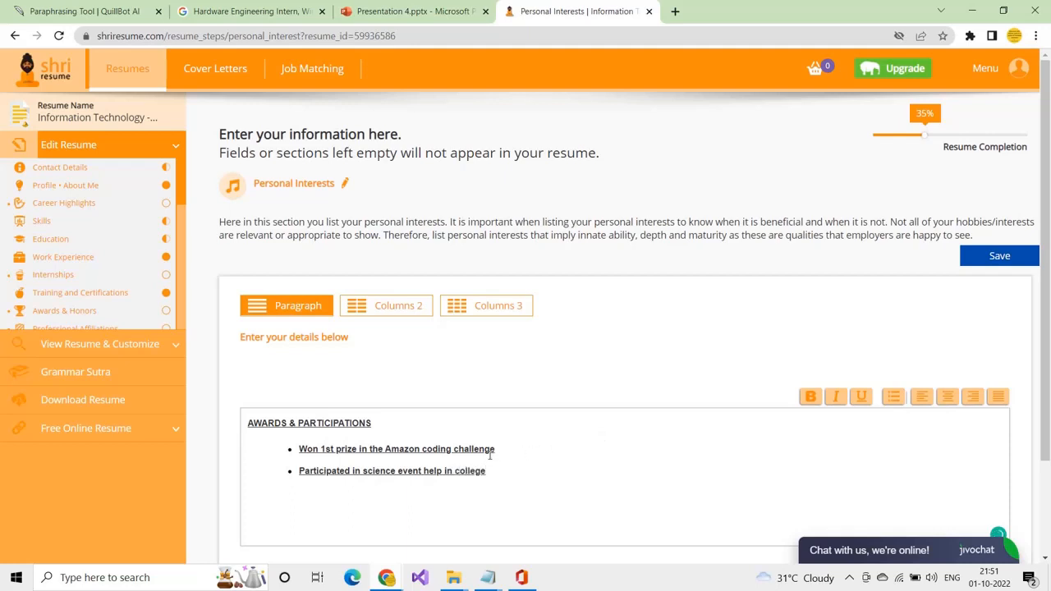
pyautogui.click(1001, 257)
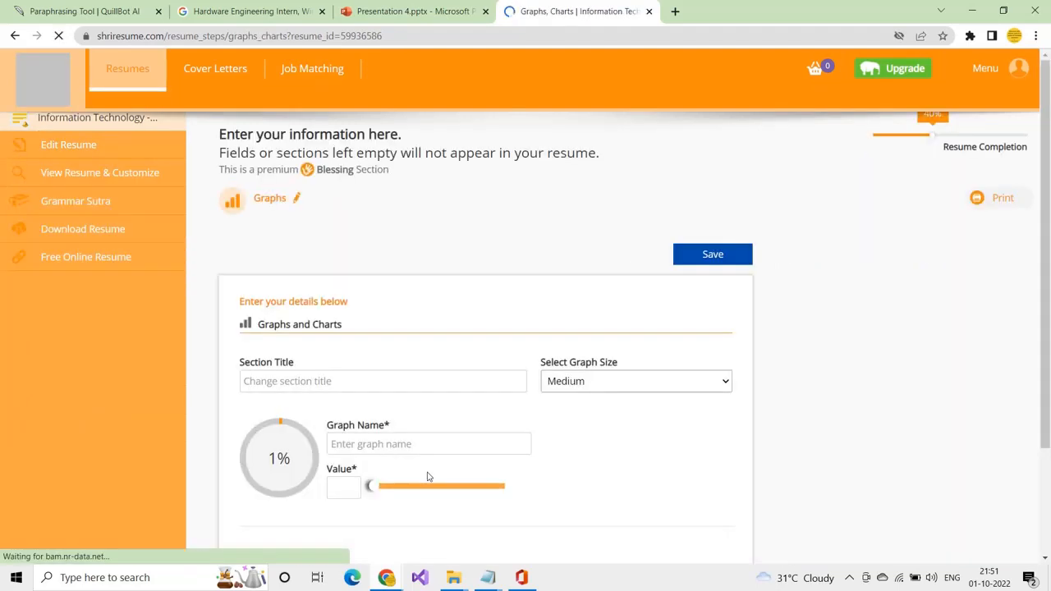
# - Return to the Personal Interests section and remove the bold and underline formatting from both bullet items
pyautogui.moveTo(27, 209); pyautogui.dragTo(89, 197)
pyautogui.scroll(-3, 461, 235)
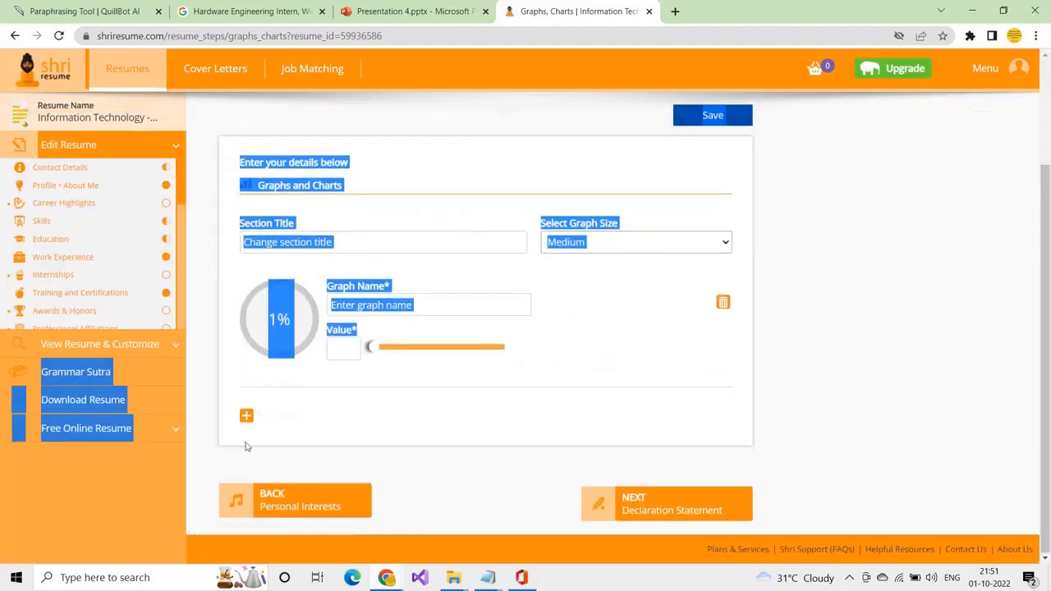
pyautogui.click(297, 493)
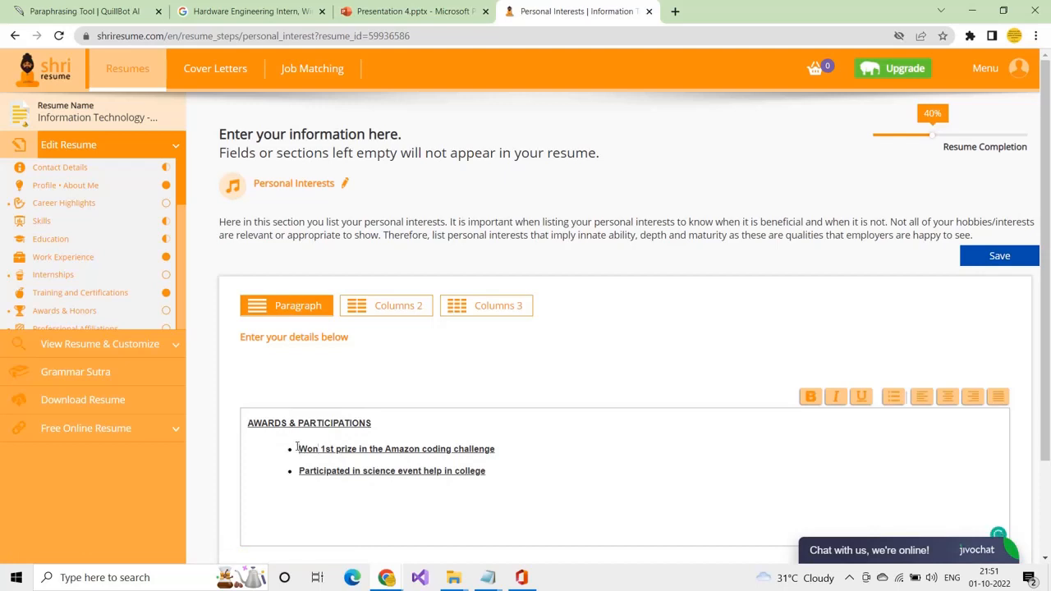
pyautogui.moveTo(297, 447); pyautogui.dragTo(525, 485)
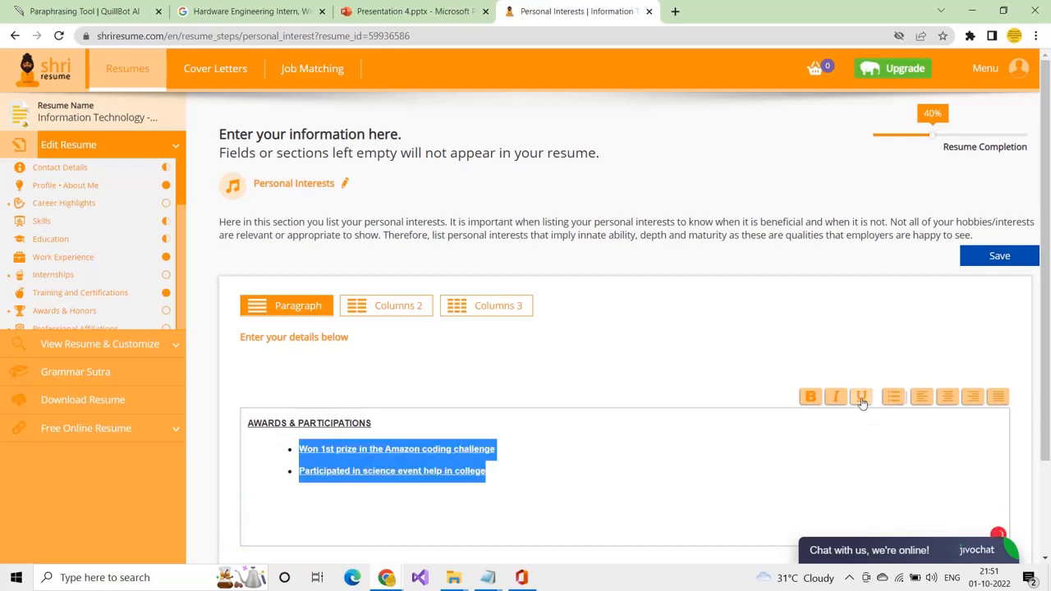
pyautogui.click(813, 398)
pyautogui.click(511, 394)
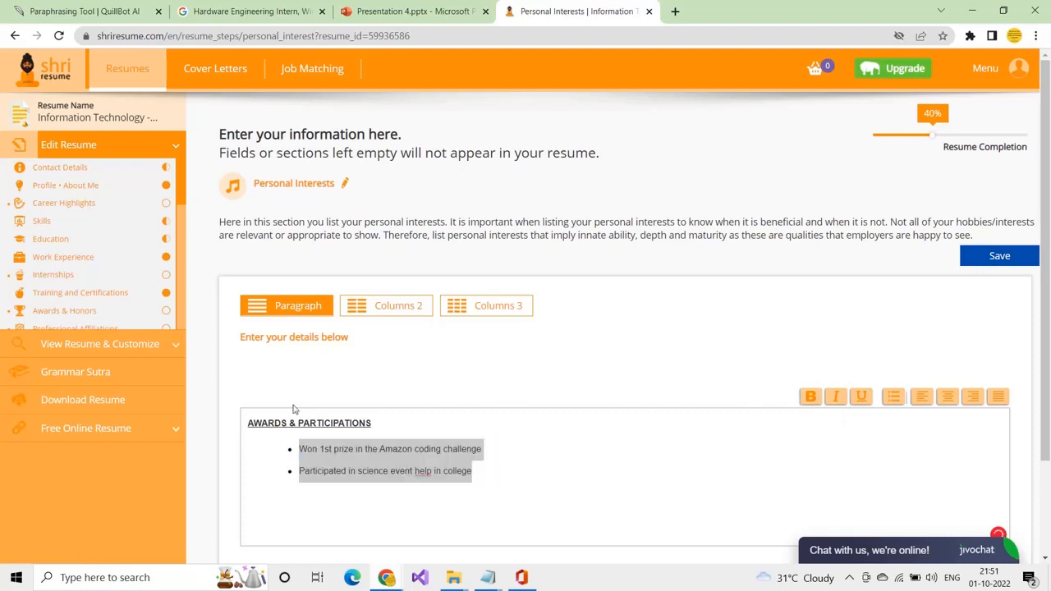
pyautogui.click(321, 449)
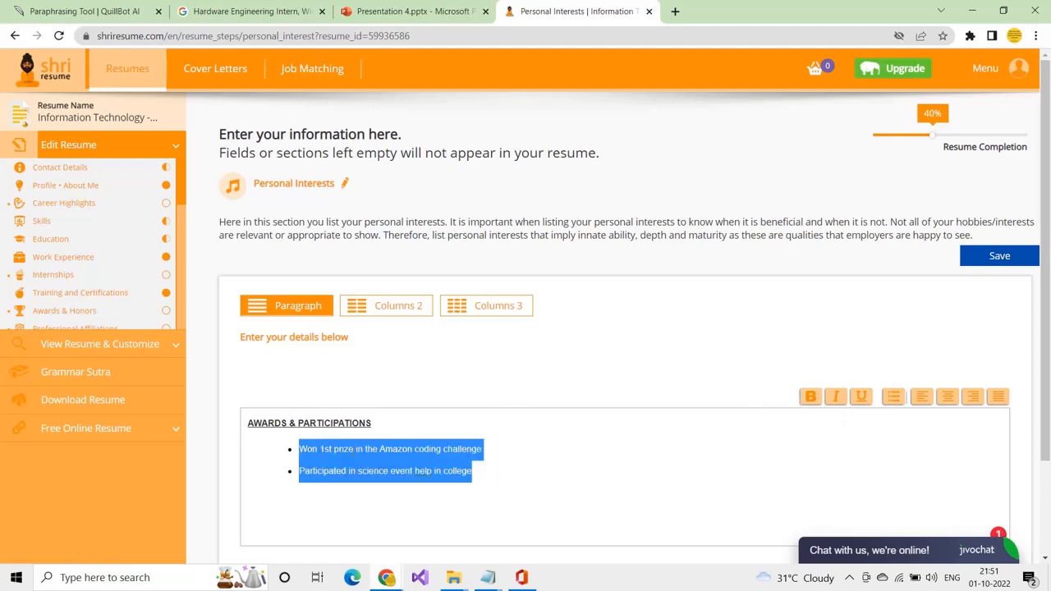
# - Make "Amazon coding challenge" in the first bullet and "science event" in the second bullet bold
pyautogui.click(380, 451)
pyautogui.moveTo(380, 451); pyautogui.dragTo(489, 457)
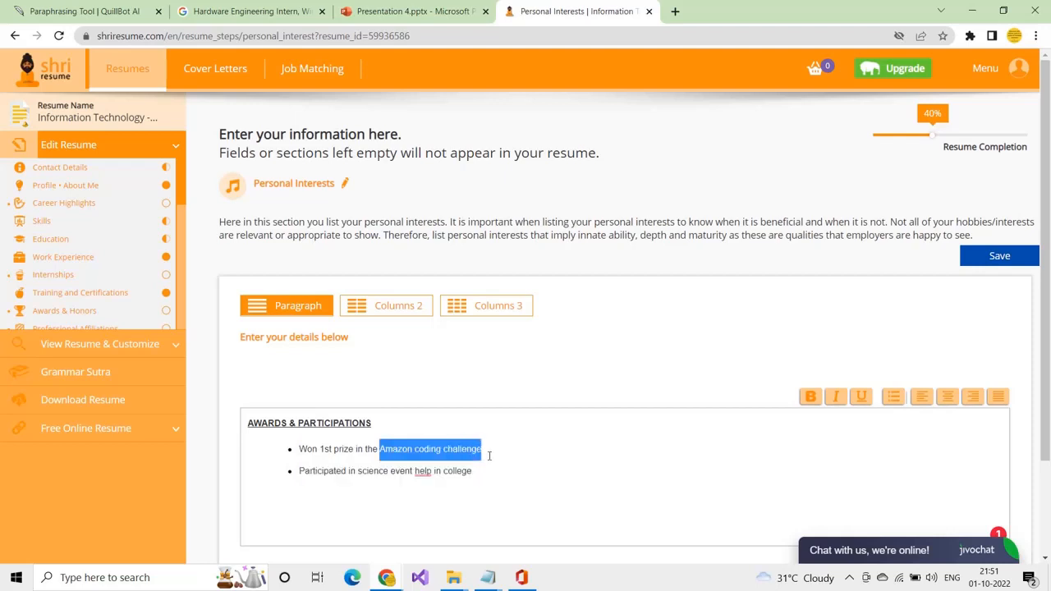
pyautogui.click(810, 396)
pyautogui.click(386, 488)
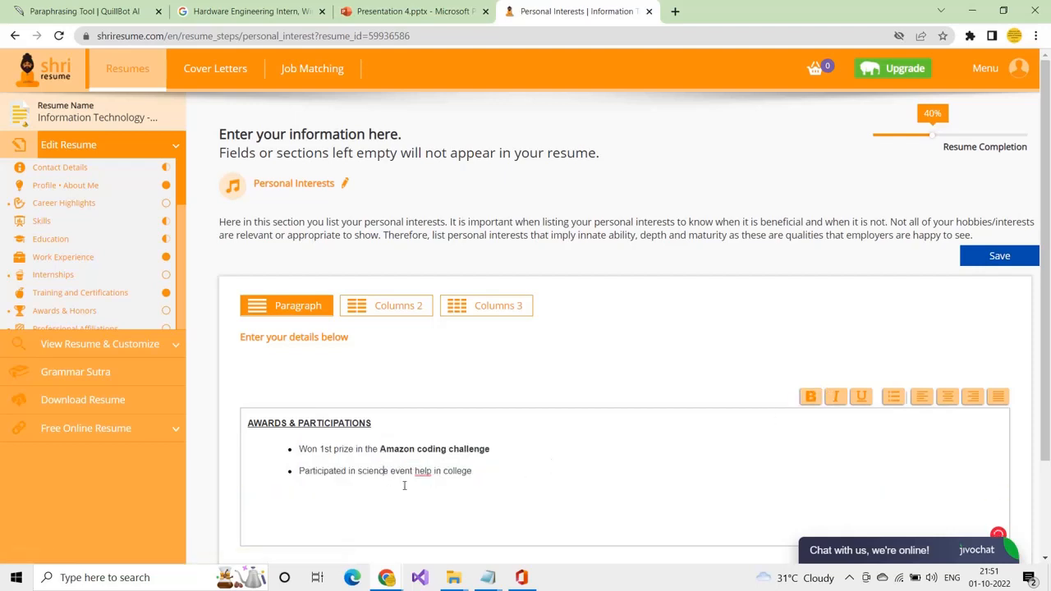
pyautogui.moveTo(359, 471); pyautogui.dragTo(413, 471)
pyautogui.click(810, 396)
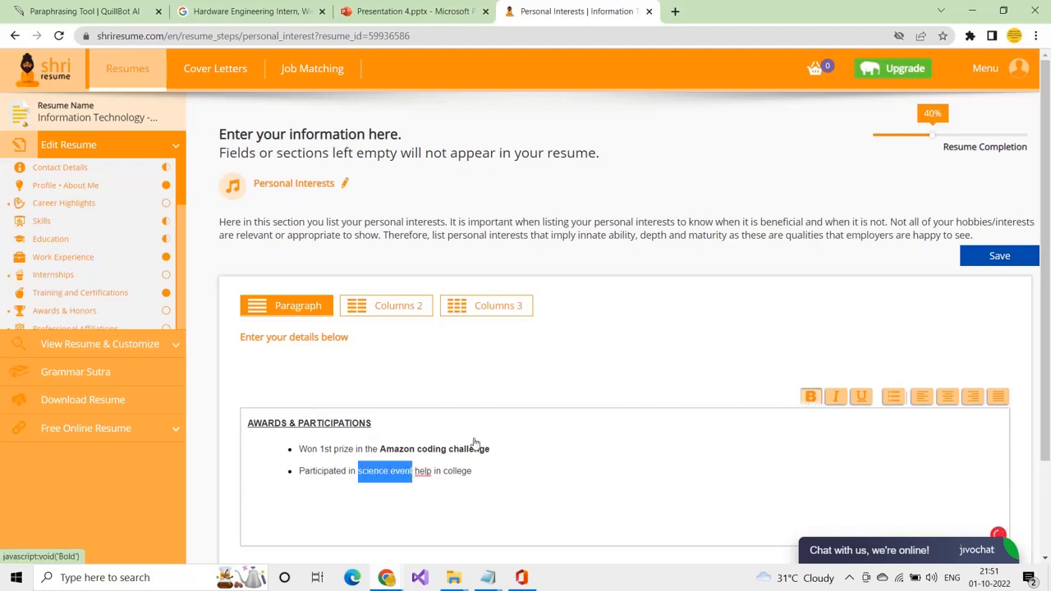
# - Correct "help" to "held" in the second bullet and save the Personal Interests section
pyautogui.click(435, 472)
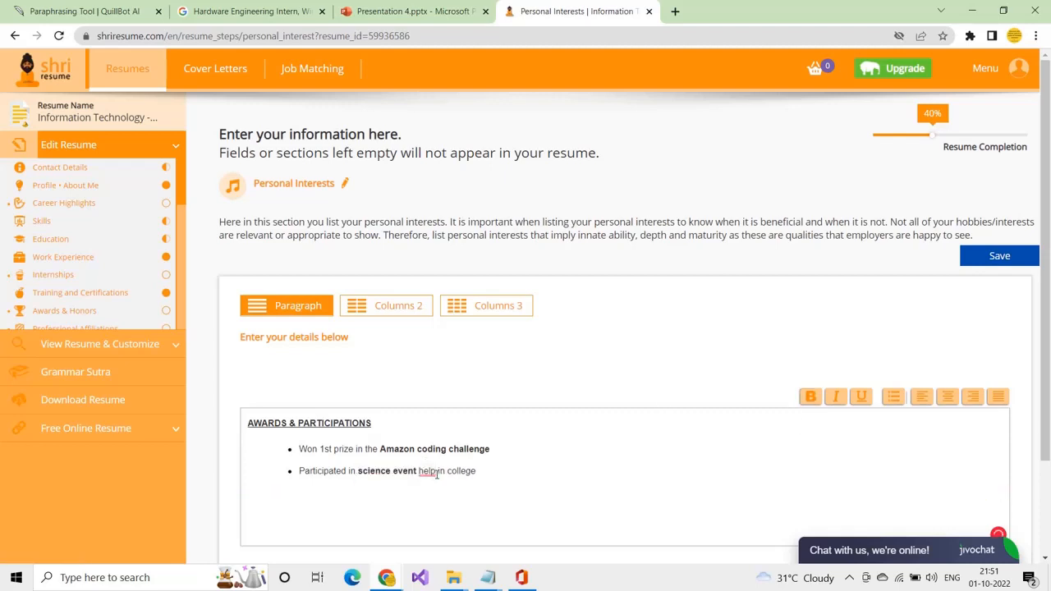
pyautogui.press('BackSpace')
pyautogui.write('d')
pyautogui.click(999, 256)
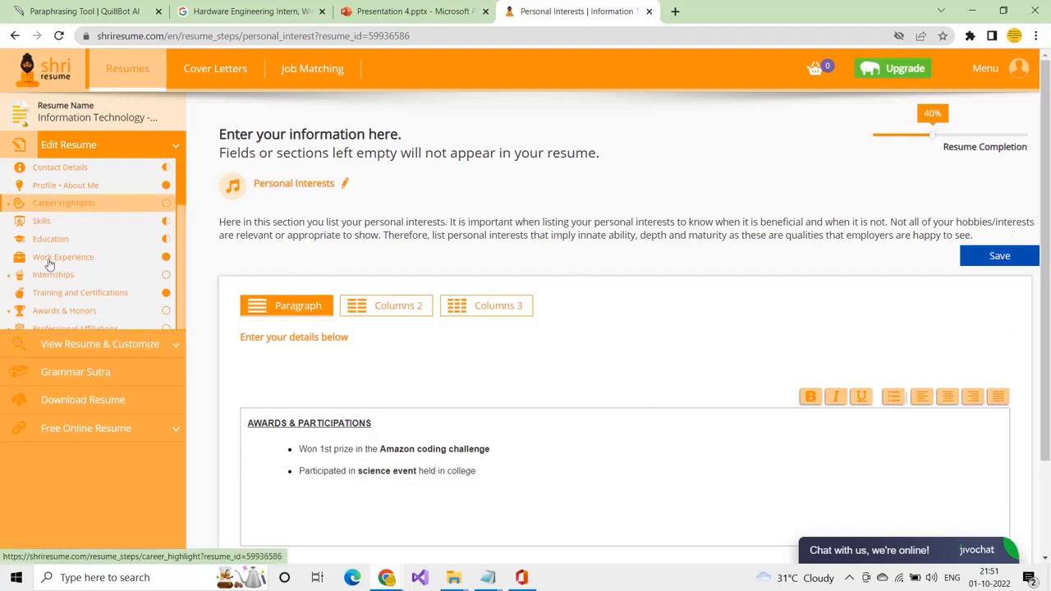
# - Skip the Graphs section and open the Declaration Statement section of the resume
pyautogui.click(48, 269)
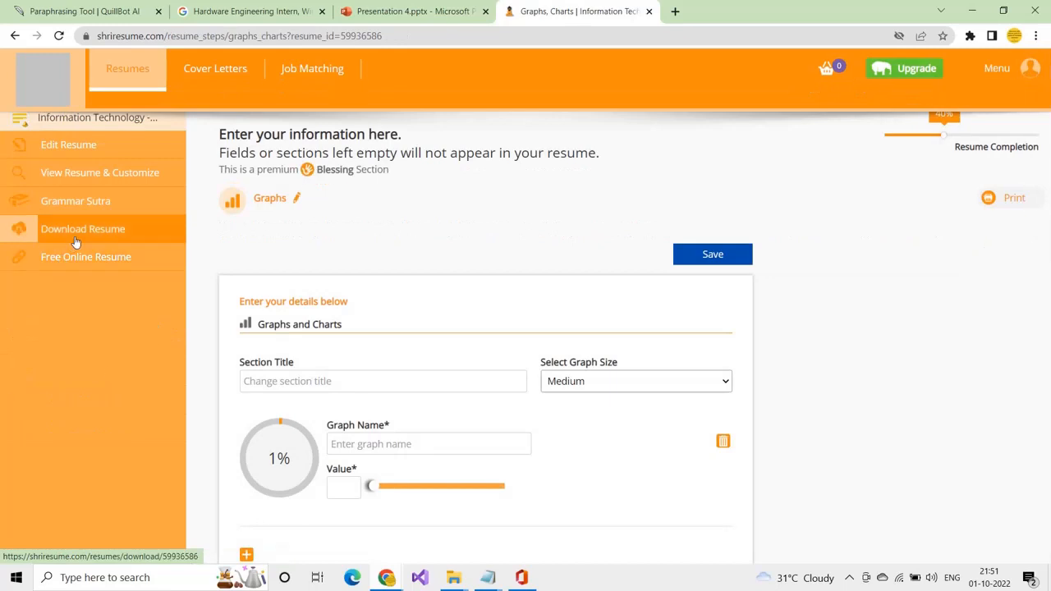
pyautogui.scroll(-3, 83, 278)
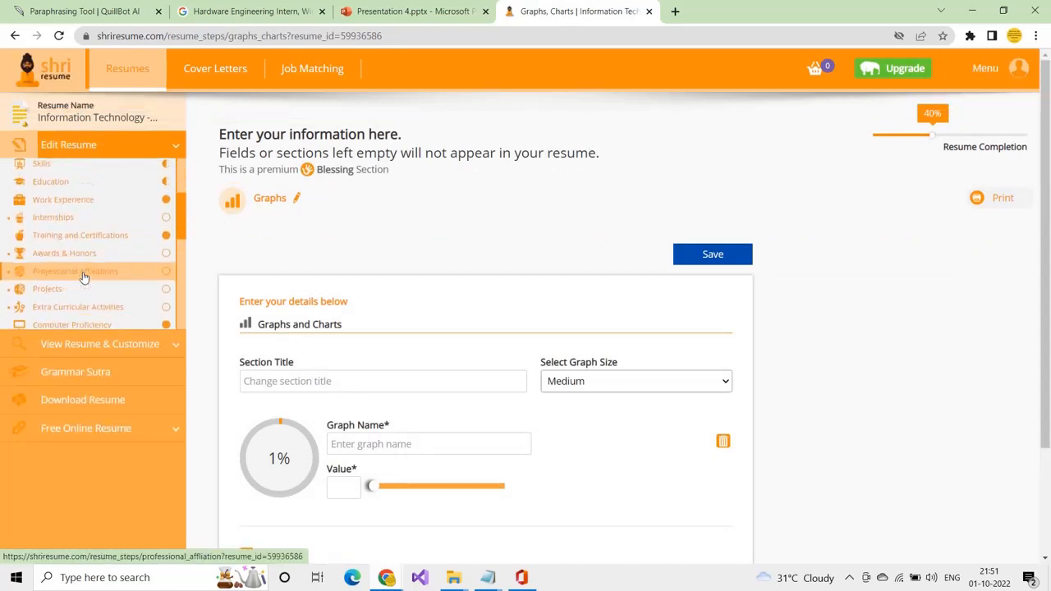
pyautogui.scroll(-3, 82, 278)
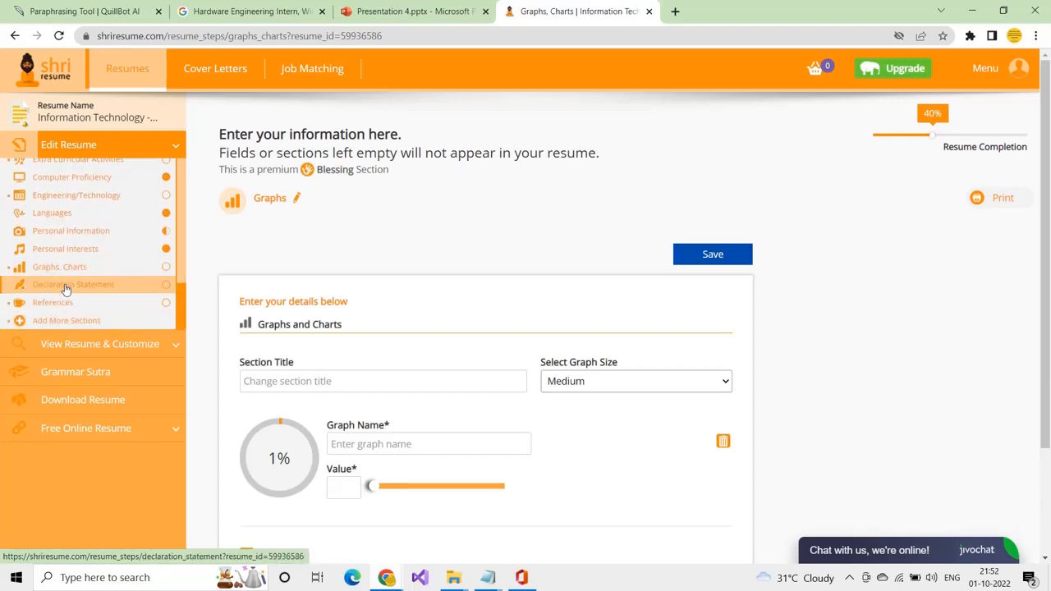
pyautogui.click(66, 285)
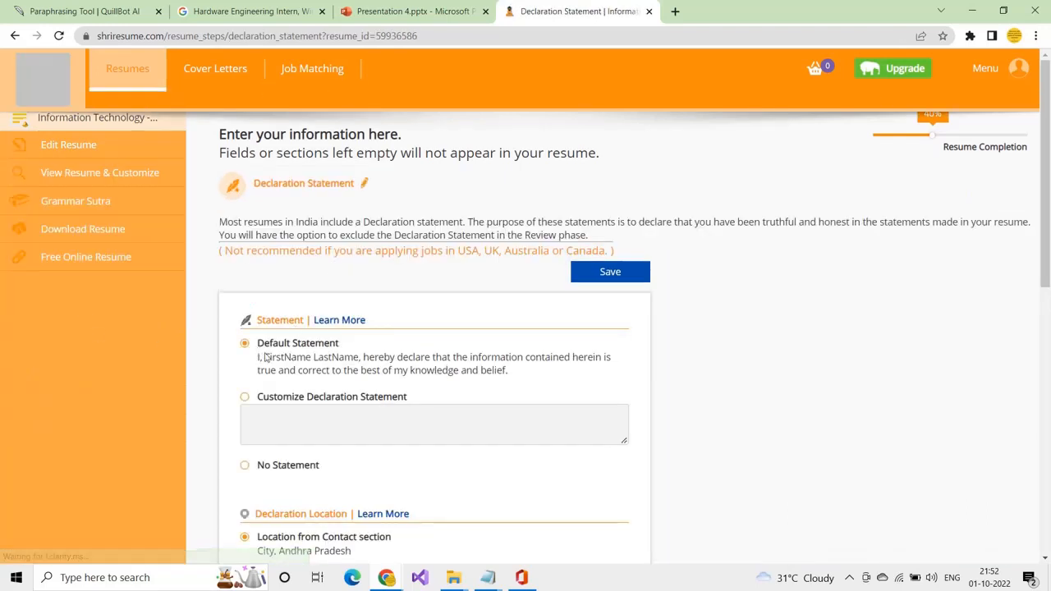
# - Set the declaration date to No Date, keep the default statement and contact location, and save the section
pyautogui.scroll(-2, 366, 279)
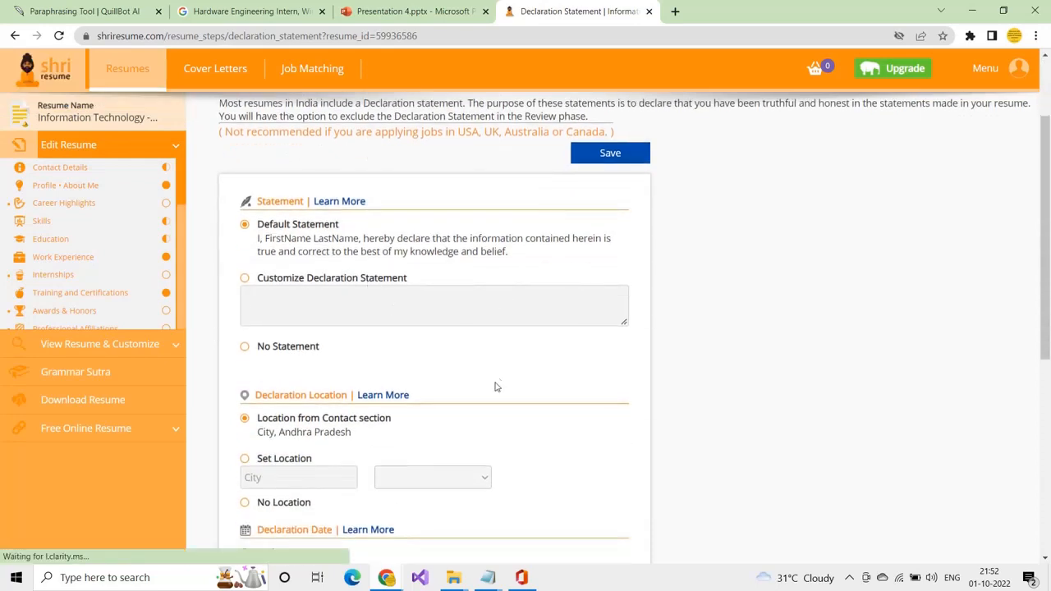
pyautogui.scroll(-4, 495, 386)
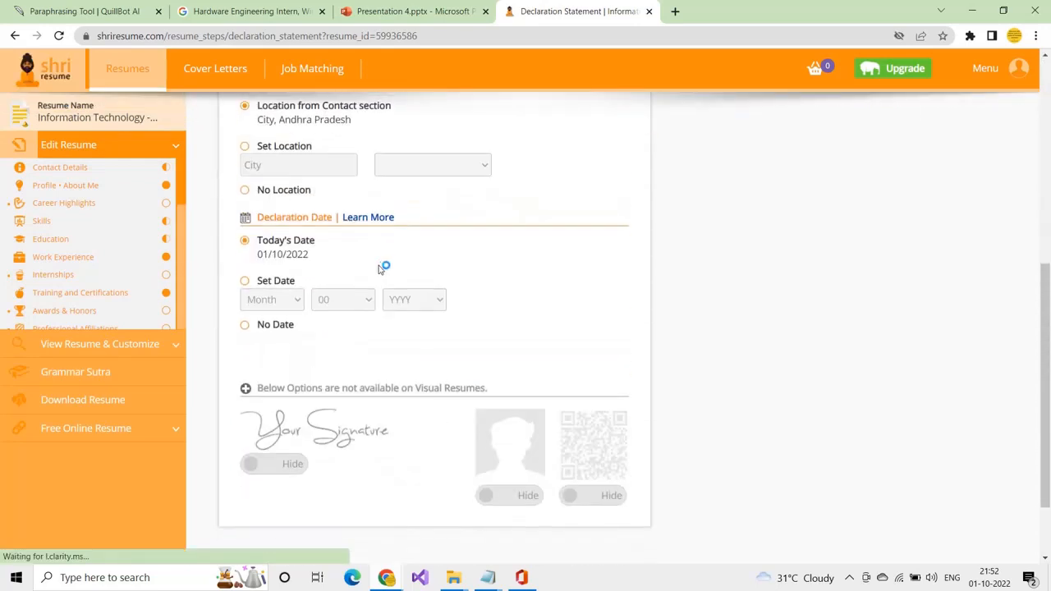
pyautogui.click(245, 326)
pyautogui.scroll(1, 246, 326)
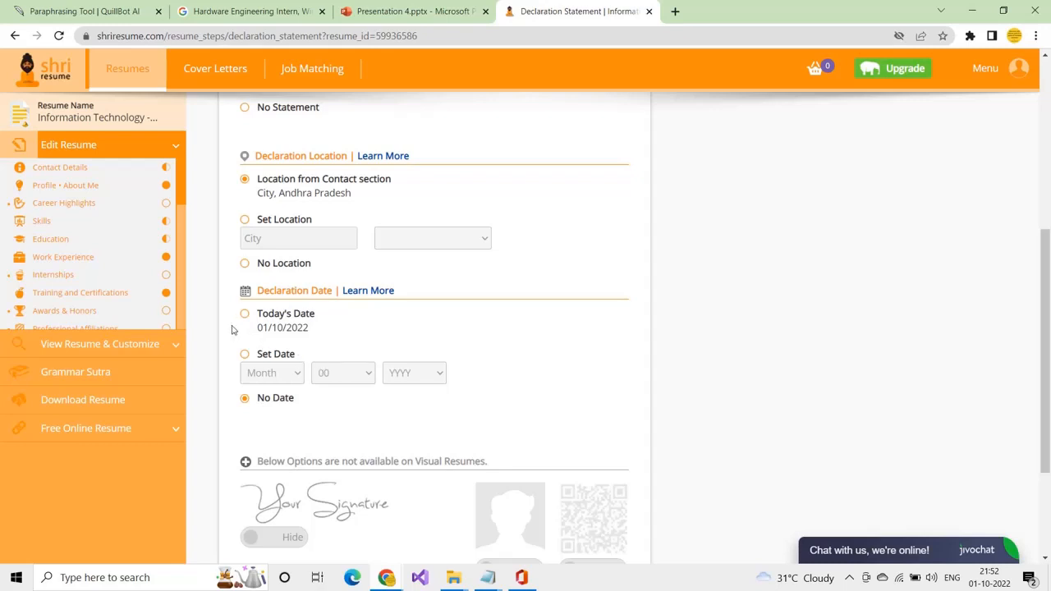
pyautogui.scroll(4, 233, 328)
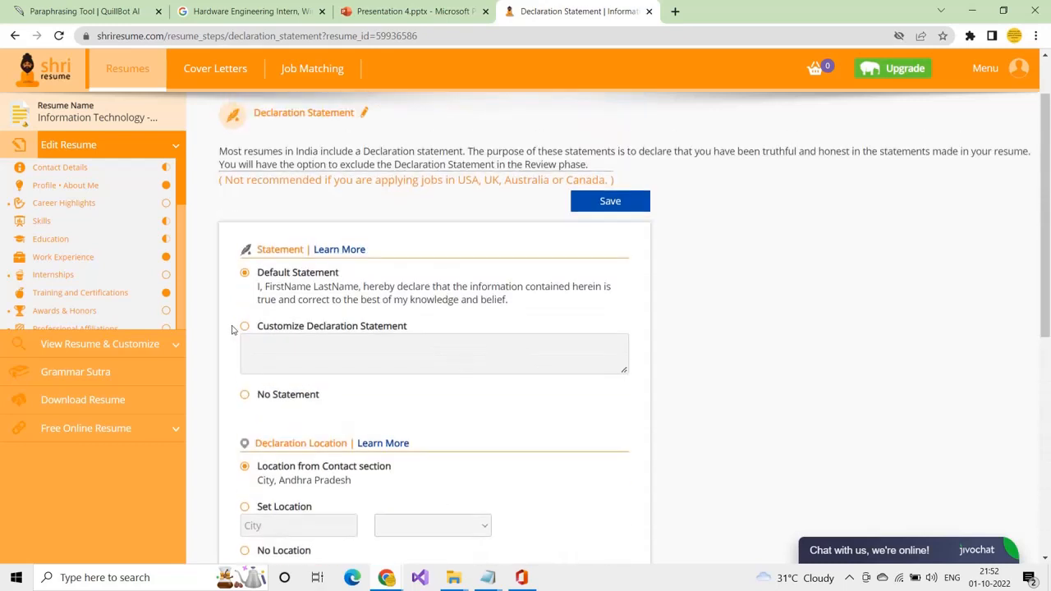
pyautogui.click(603, 203)
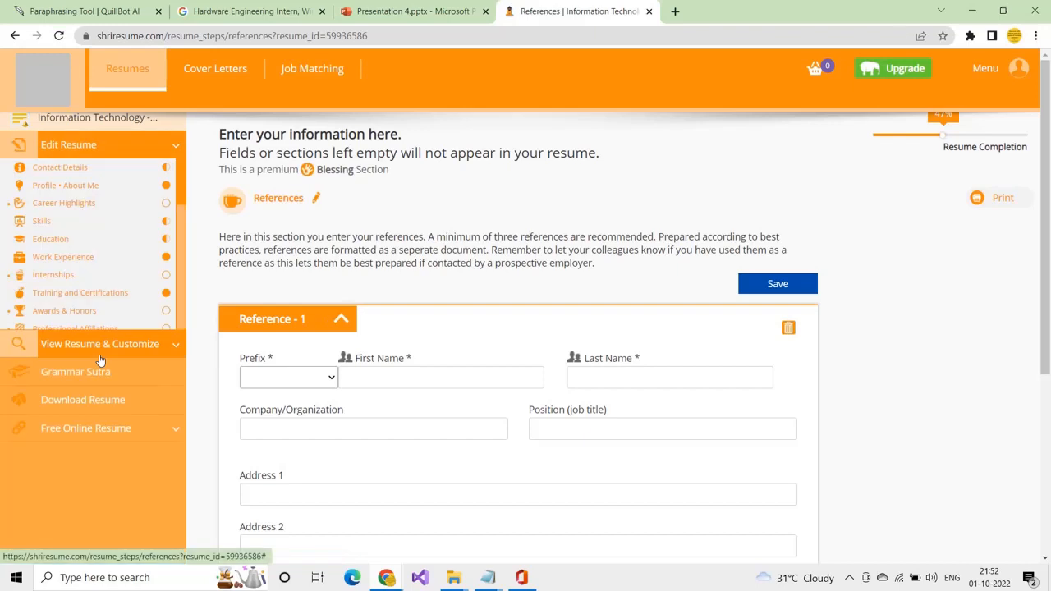
# - Open the resume preview and look through the document print view
pyautogui.click(95, 358)
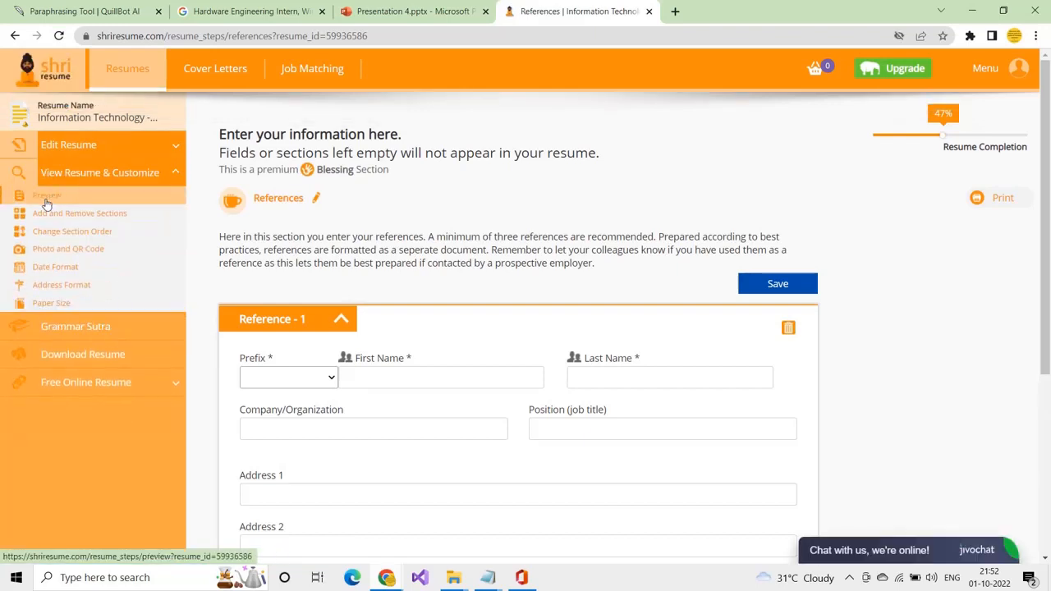
pyautogui.click(47, 203)
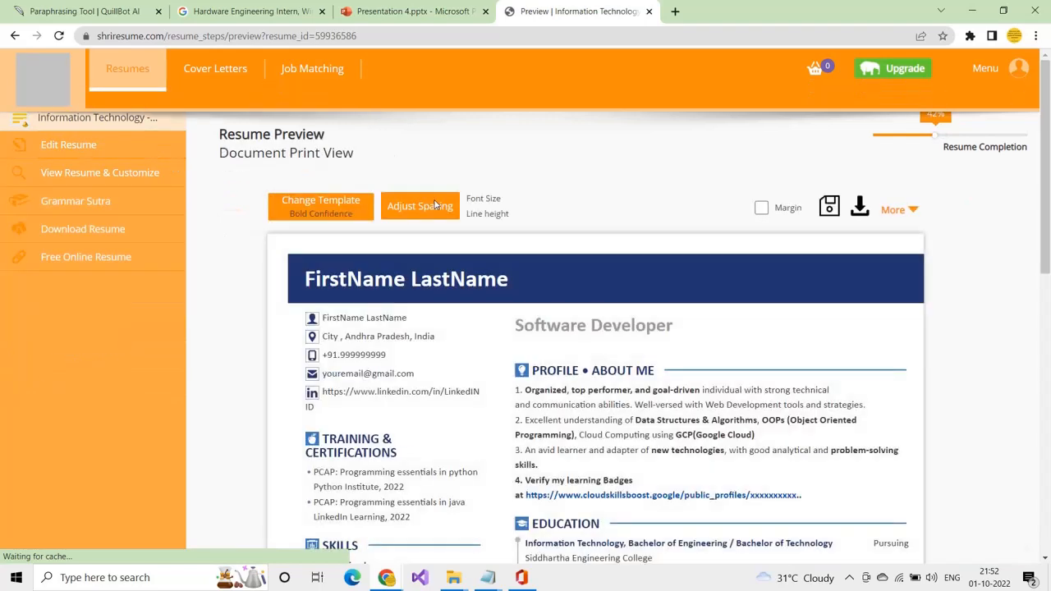
pyautogui.scroll(-3, 460, 231)
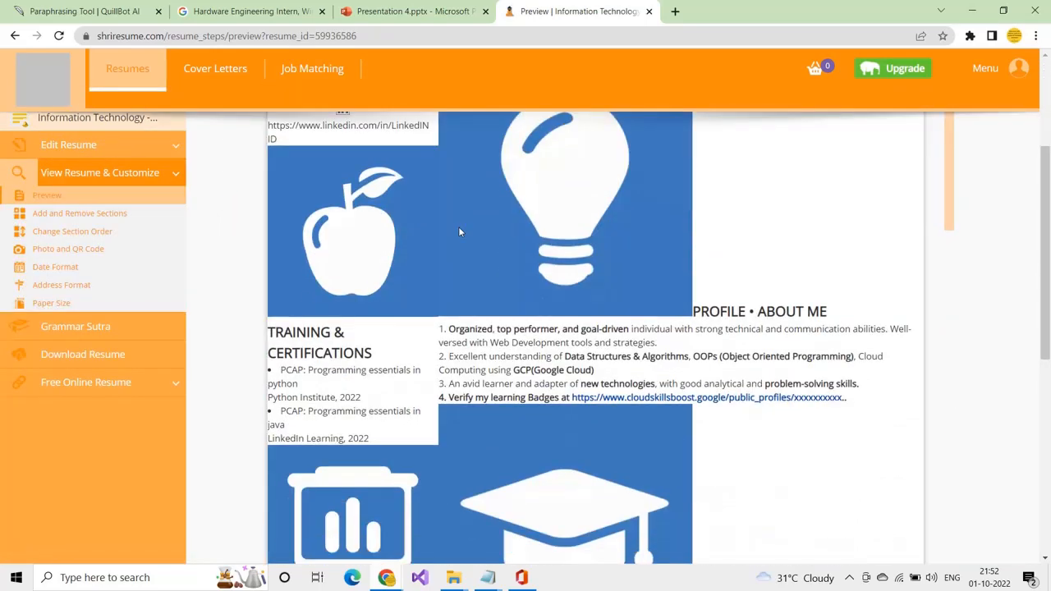
# - Look through the resume preview from the header down to the Declaration and Personal Information sections
pyautogui.scroll(3, 459, 232)
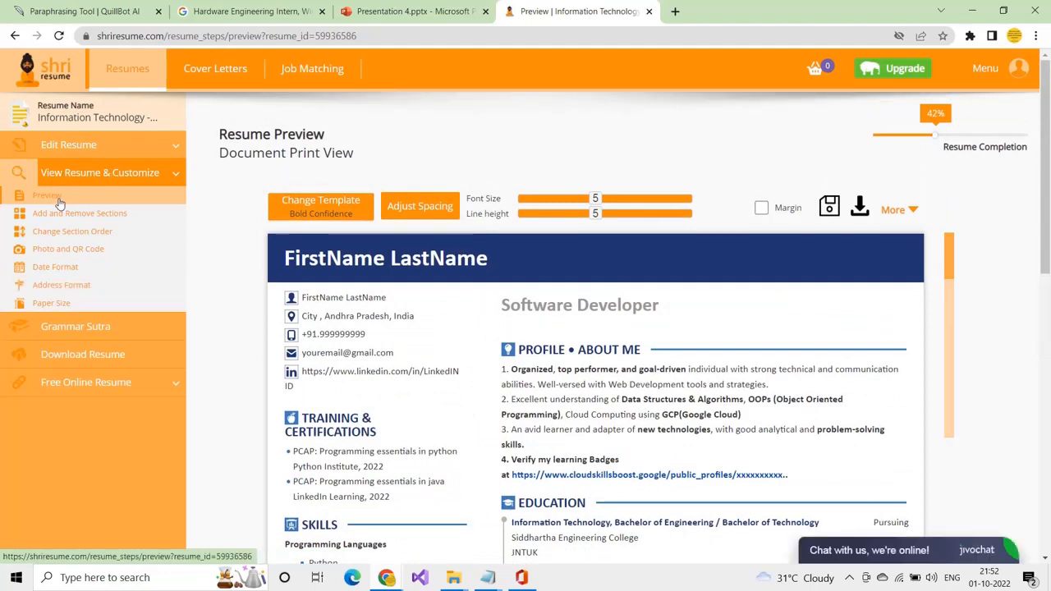
pyautogui.scroll(-1, 357, 289)
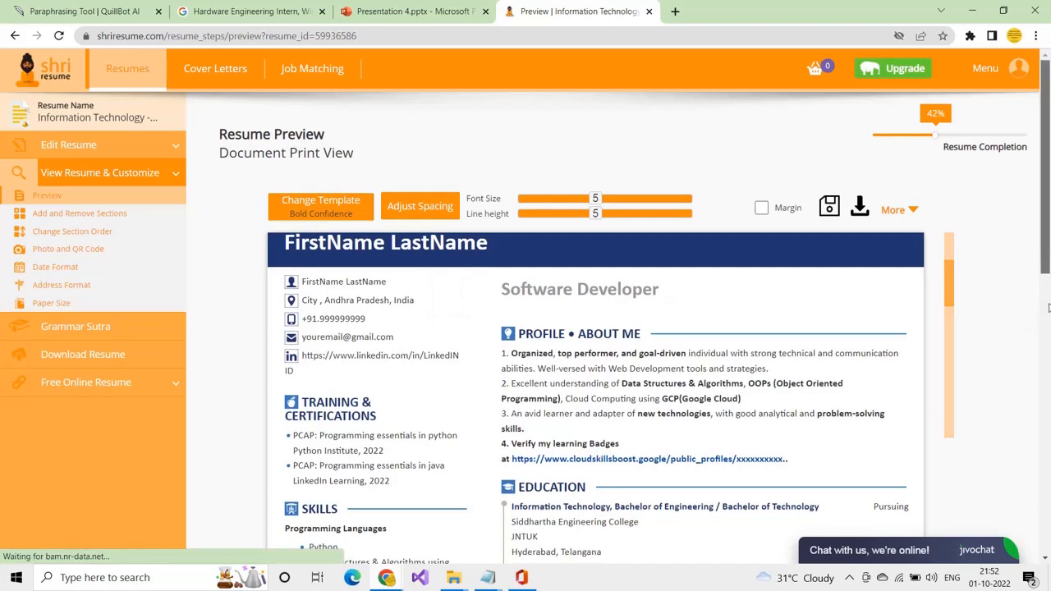
pyautogui.click(1044, 419)
pyautogui.moveTo(1044, 418); pyautogui.dragTo(1030, 523)
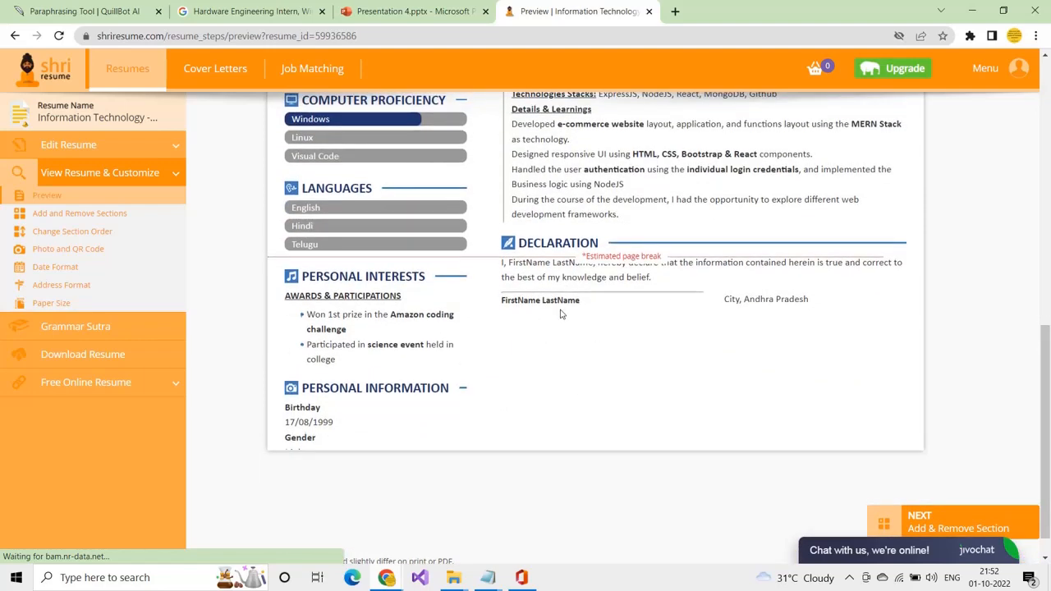
pyautogui.scroll(1, 561, 312)
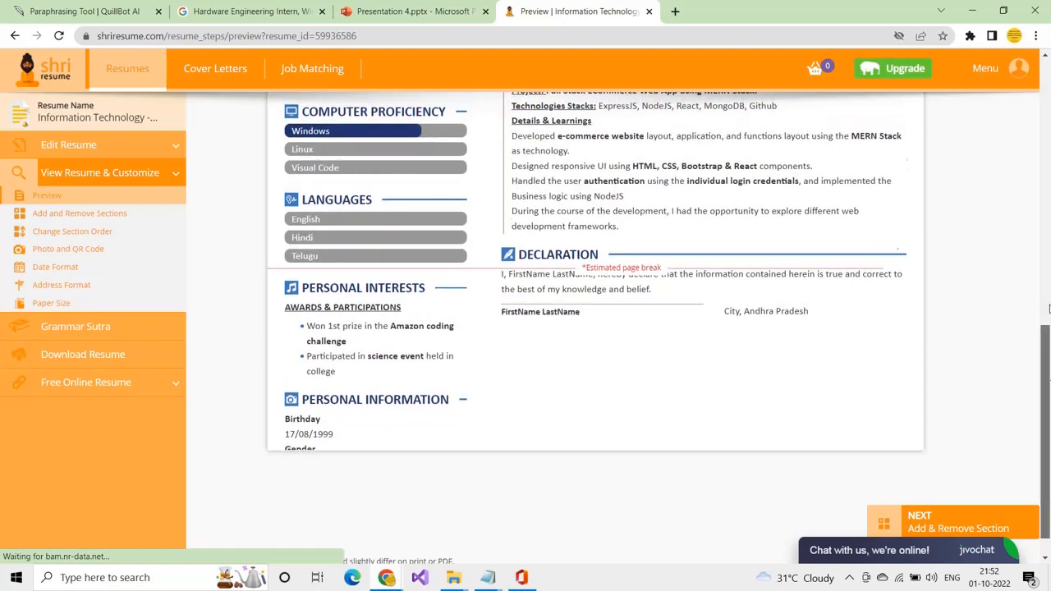
pyautogui.moveTo(1046, 383); pyautogui.dragTo(1035, 289)
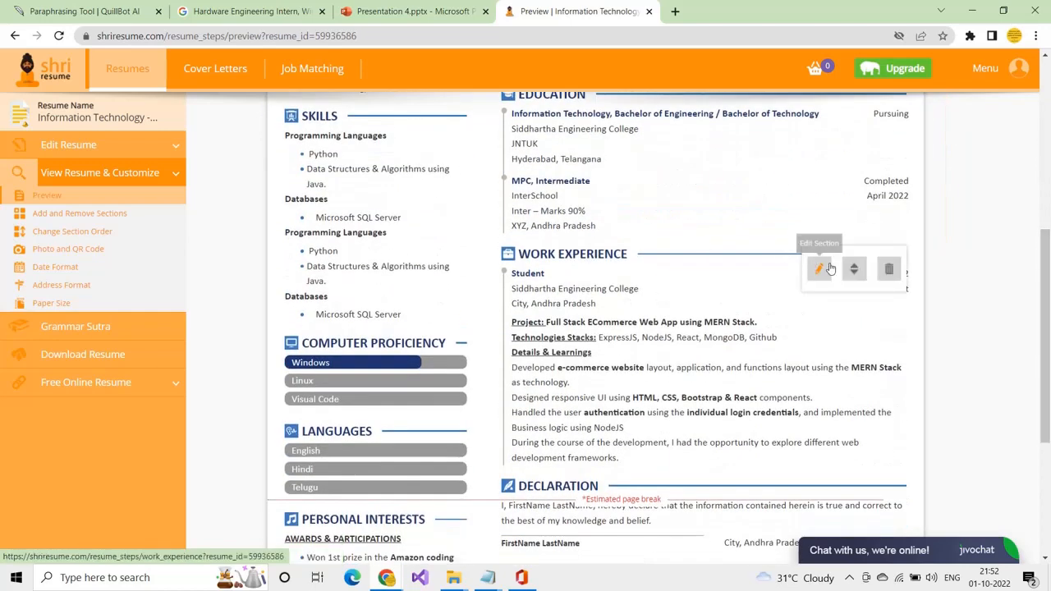
# - Open the section order settings and try moving Education below Work Experience in the right column
pyautogui.click(852, 272)
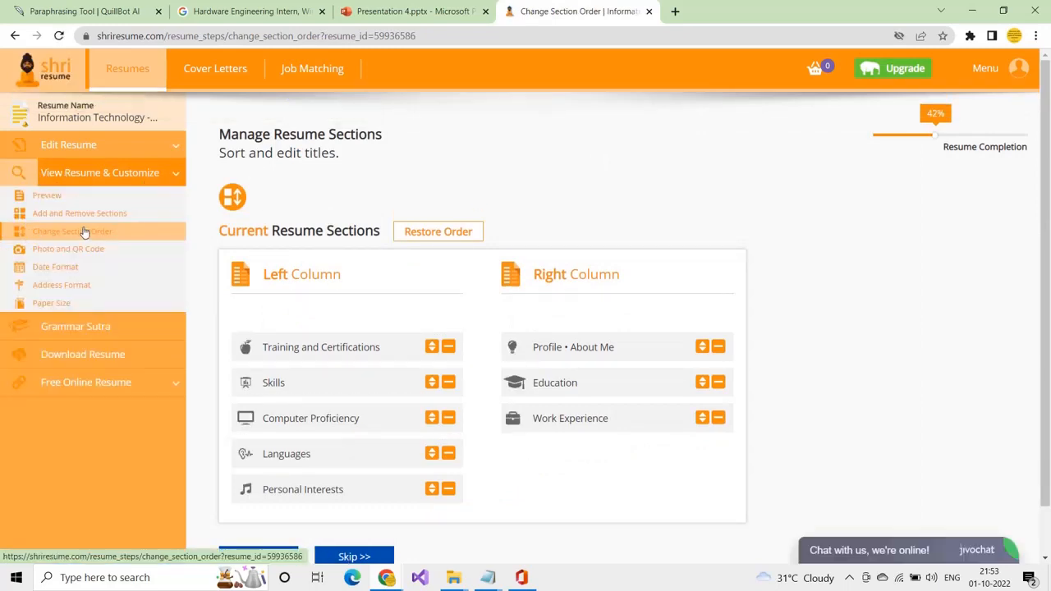
pyautogui.moveTo(582, 392); pyautogui.dragTo(588, 432)
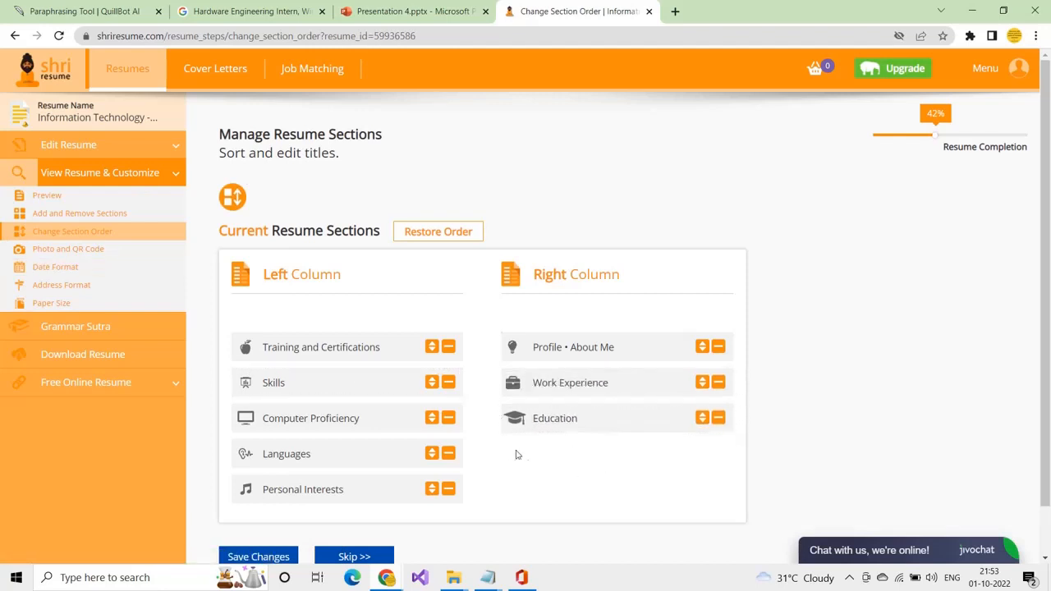
# - Remove the Computer Proficiency and Languages sections from the left column and save the section changes
pyautogui.click(454, 422)
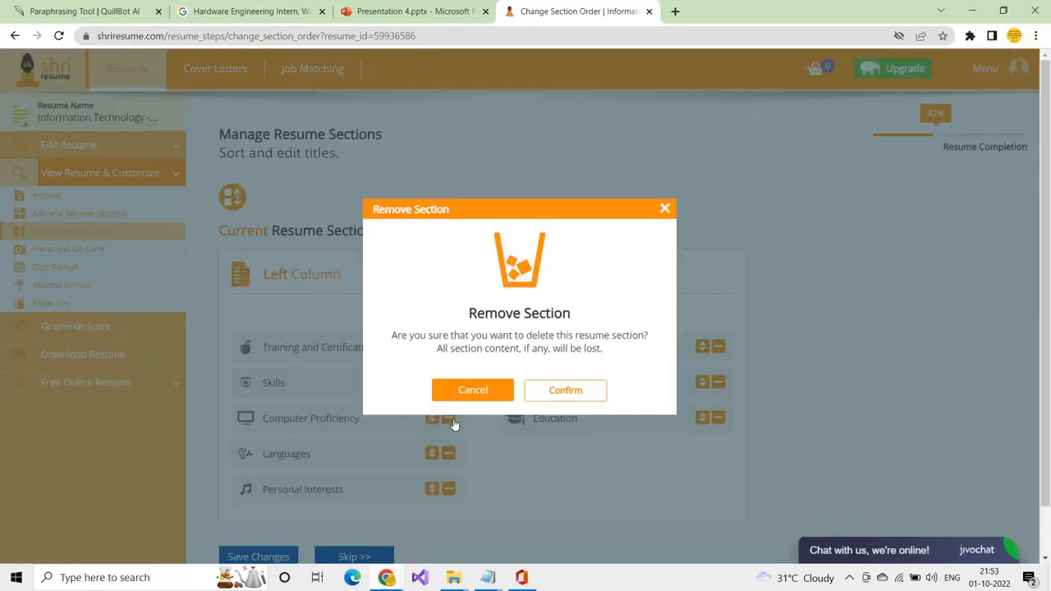
pyautogui.click(546, 398)
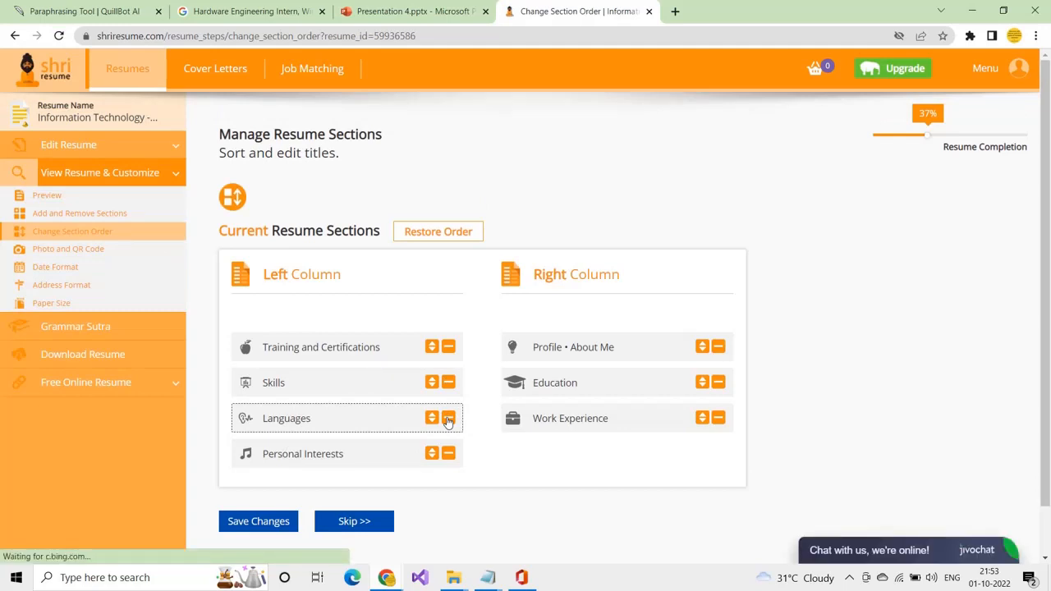
pyautogui.click(448, 421)
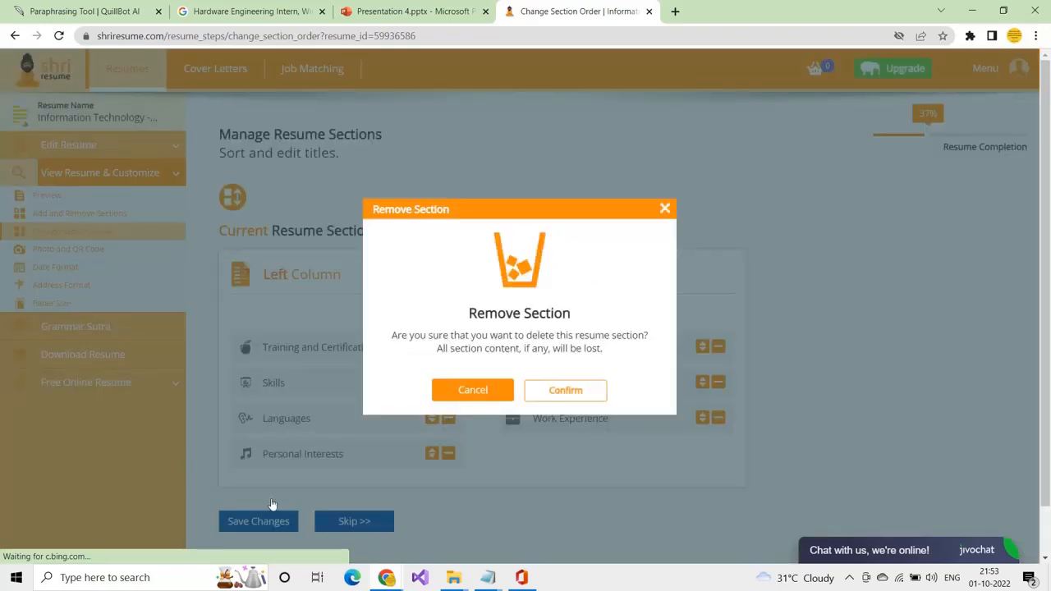
pyautogui.click(548, 393)
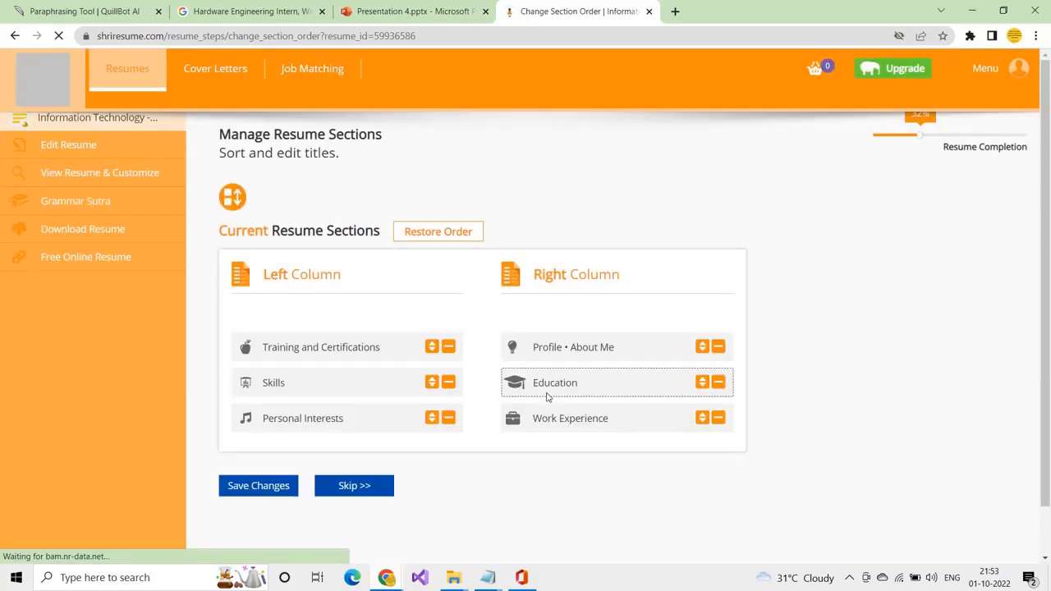
pyautogui.click(231, 490)
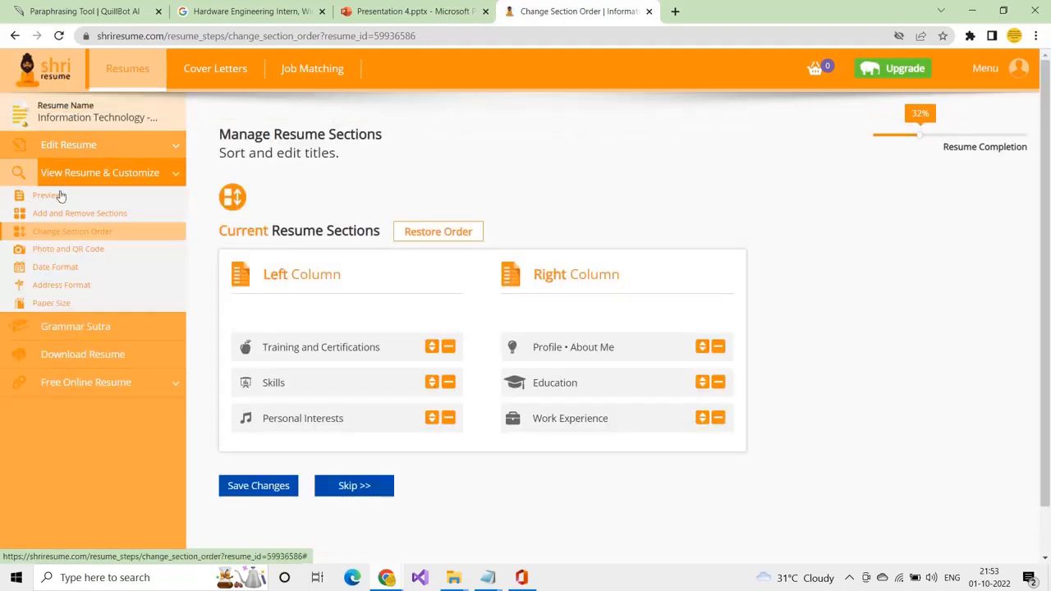
# - Open the resume preview and check where the estimated page break falls in the document
pyautogui.click(60, 196)
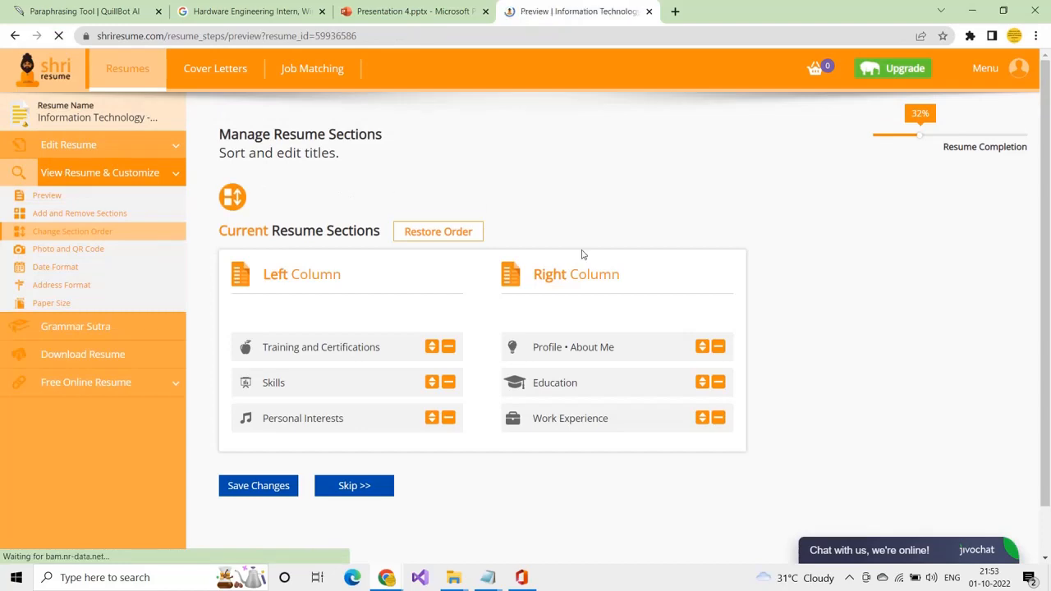
pyautogui.scroll(-3, 581, 253)
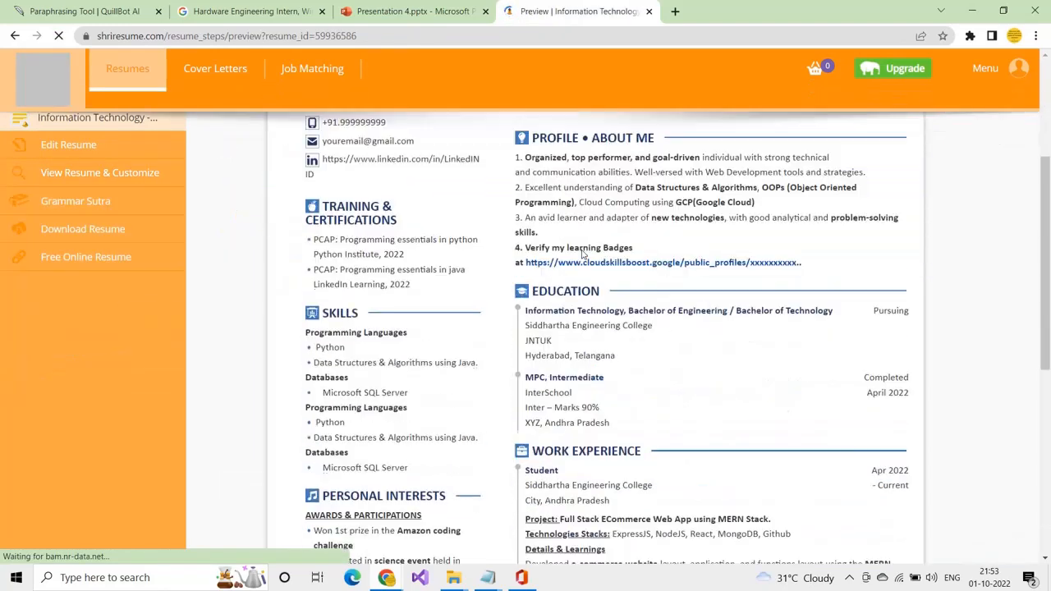
pyautogui.scroll(-4, 583, 254)
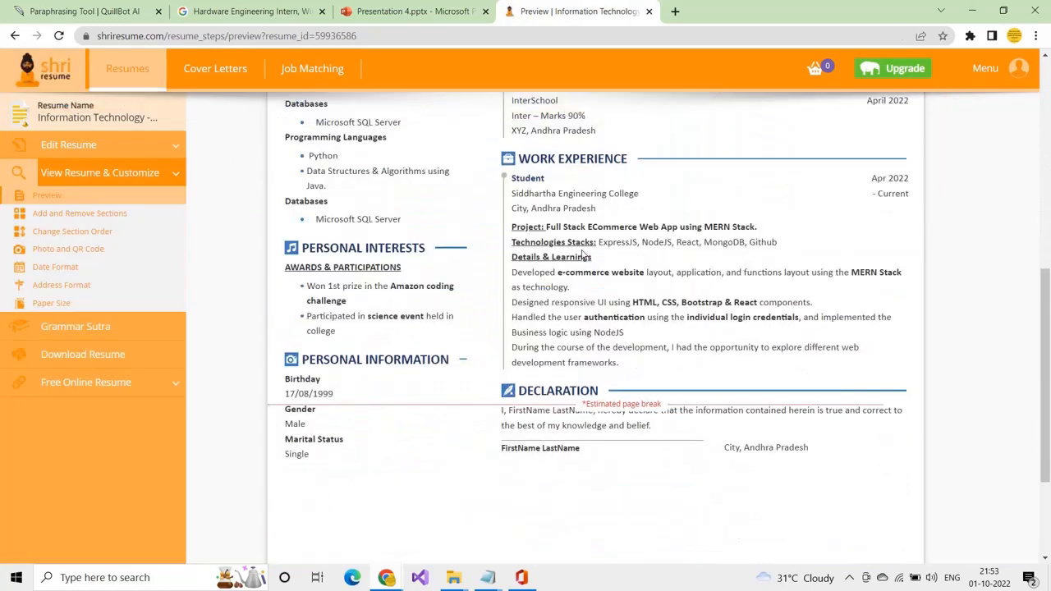
pyautogui.scroll(1, 582, 254)
pyautogui.scroll(6, 583, 253)
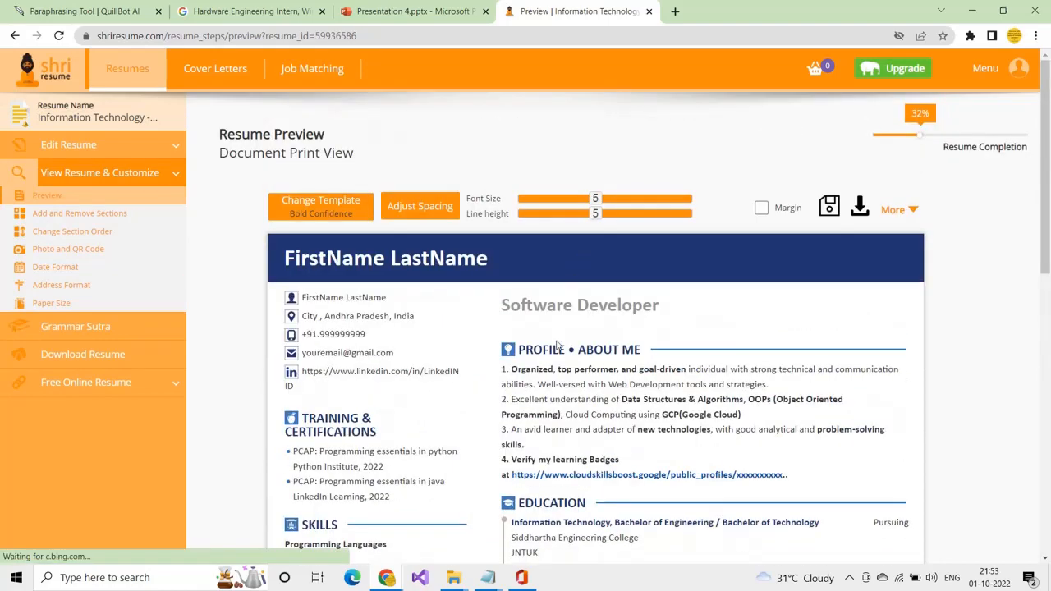
pyautogui.scroll(-4, 558, 353)
pyautogui.scroll(-3, 556, 353)
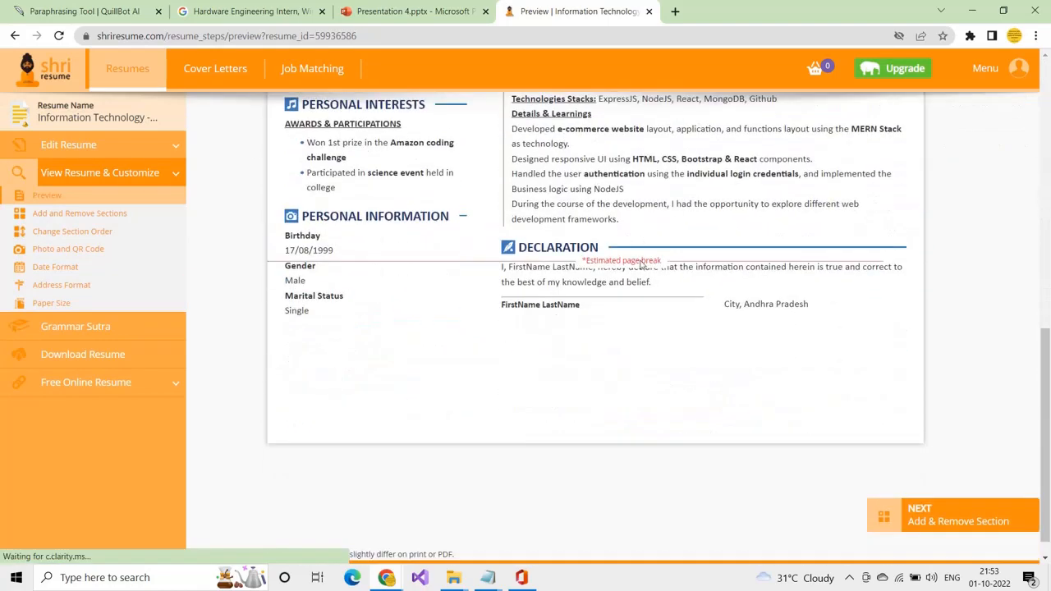
# - Set the resume's font size and line height both to 4 and save the changes
pyautogui.moveTo(642, 263); pyautogui.dragTo(597, 200)
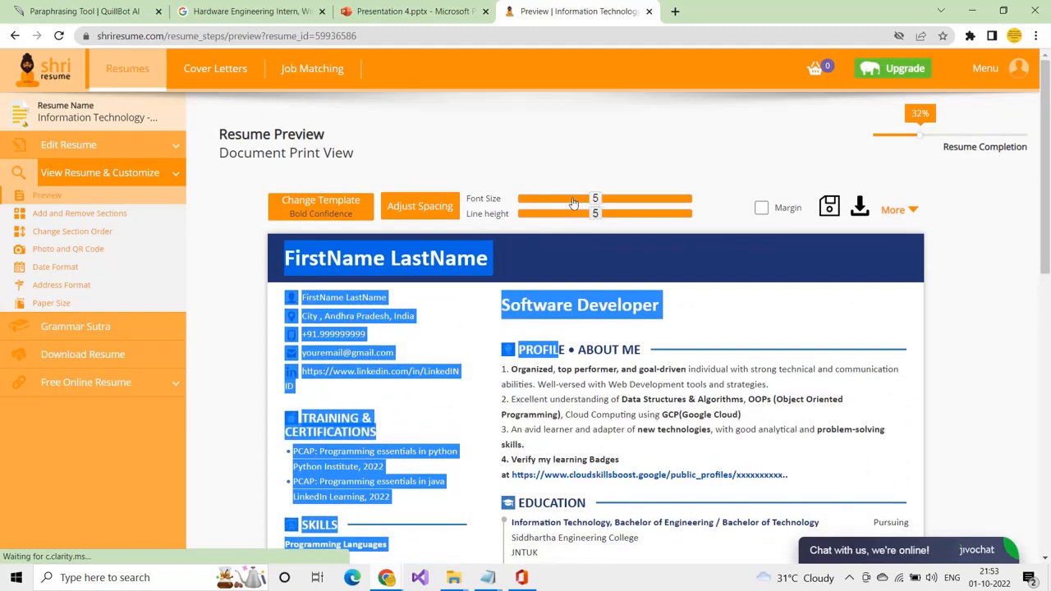
pyautogui.click(566, 200)
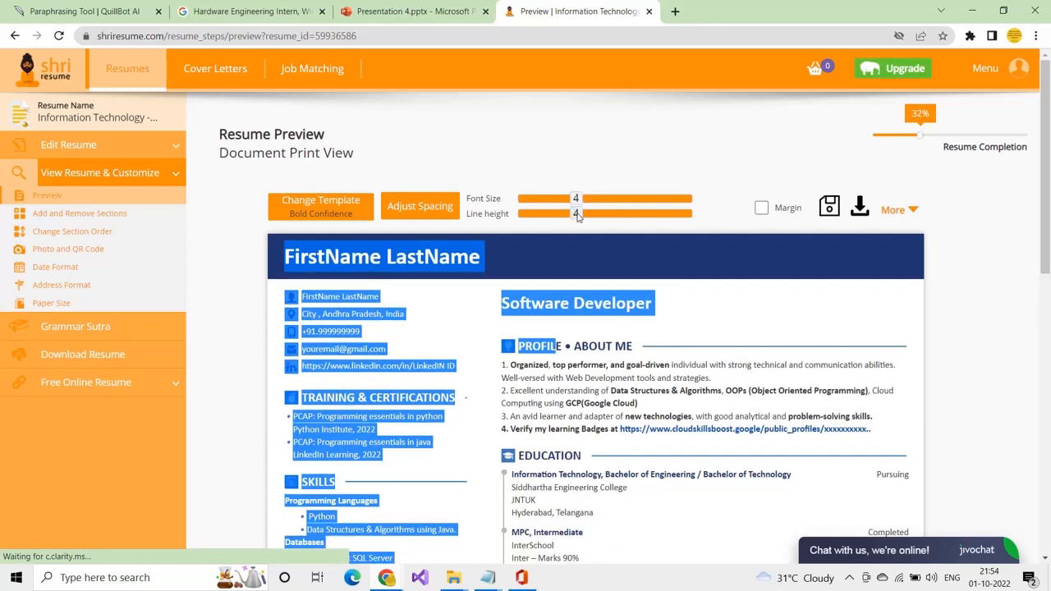
pyautogui.click(830, 208)
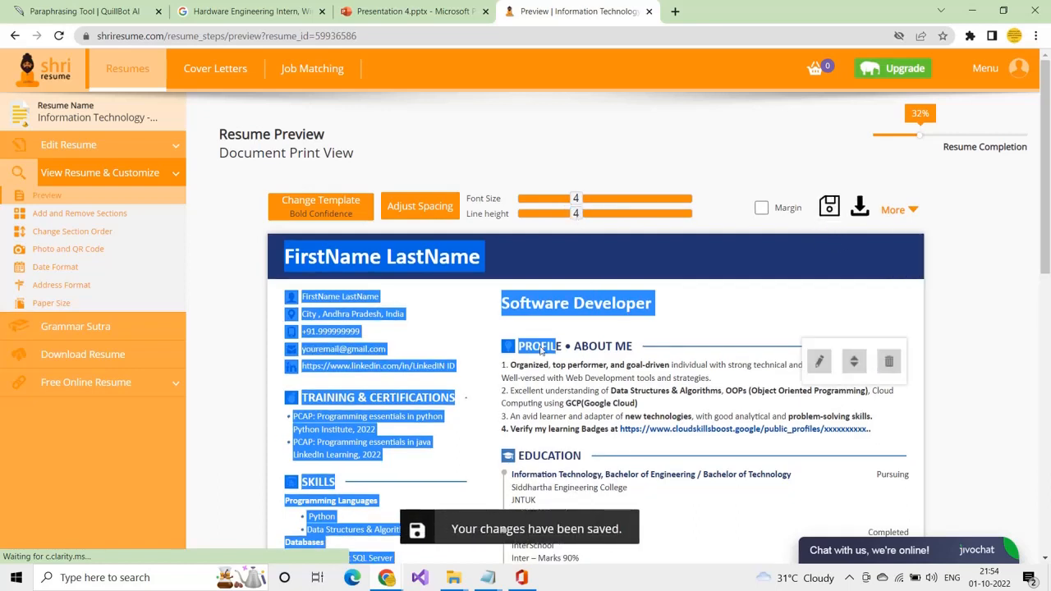
pyautogui.click(651, 285)
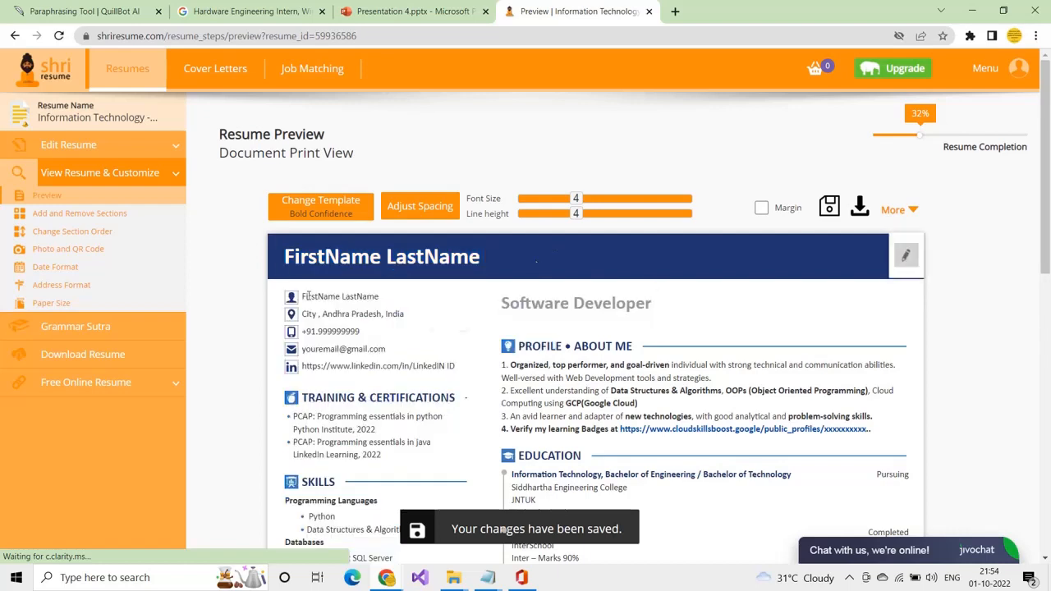
# - Try the Crack of Dawn template on the resume and look through the whole document
pyautogui.click(344, 215)
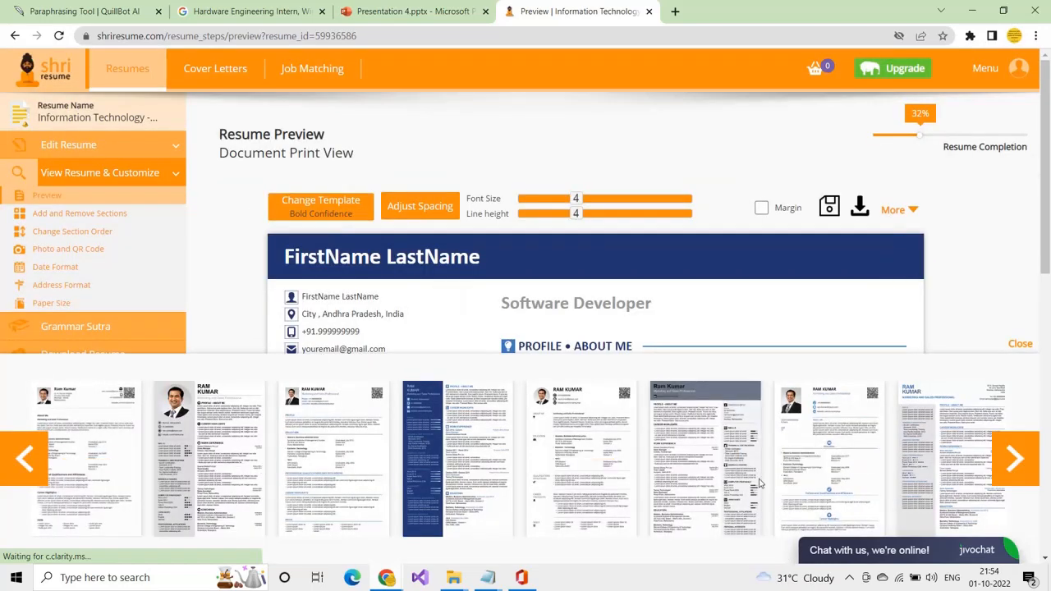
pyautogui.click(713, 459)
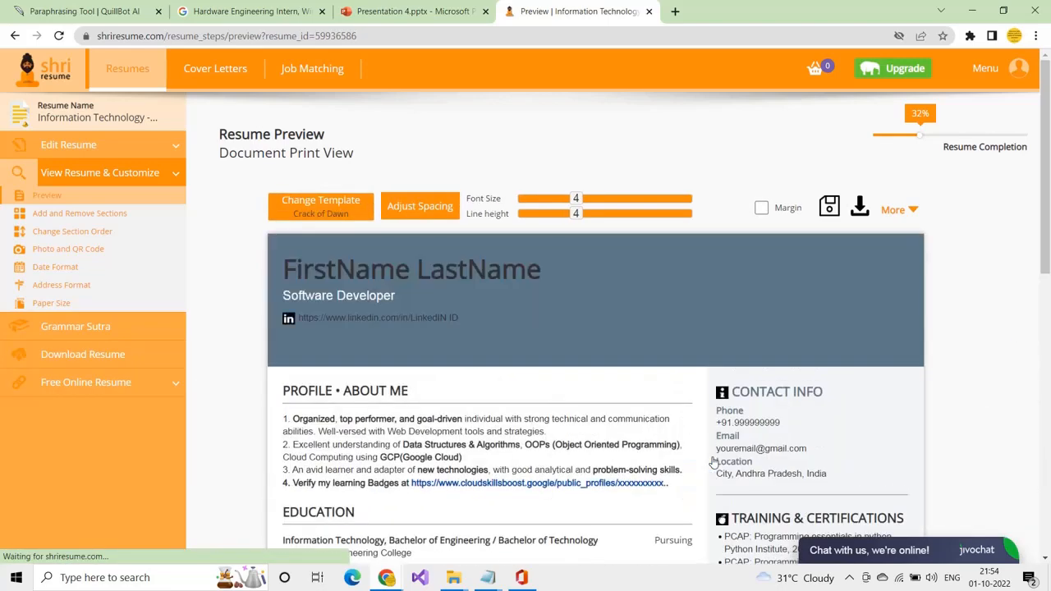
pyautogui.scroll(-3, 529, 419)
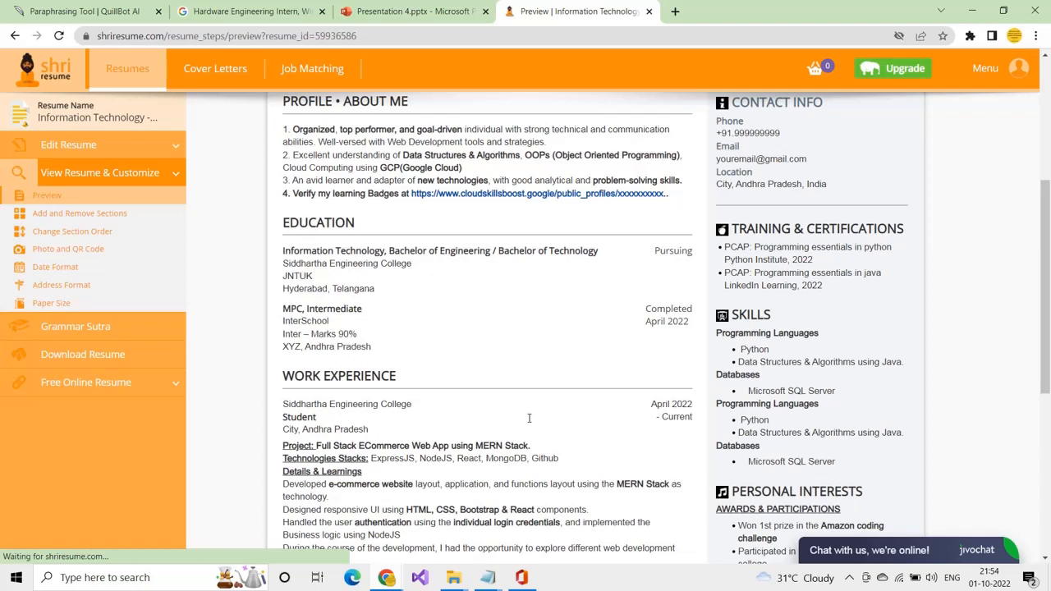
pyautogui.scroll(-3, 528, 418)
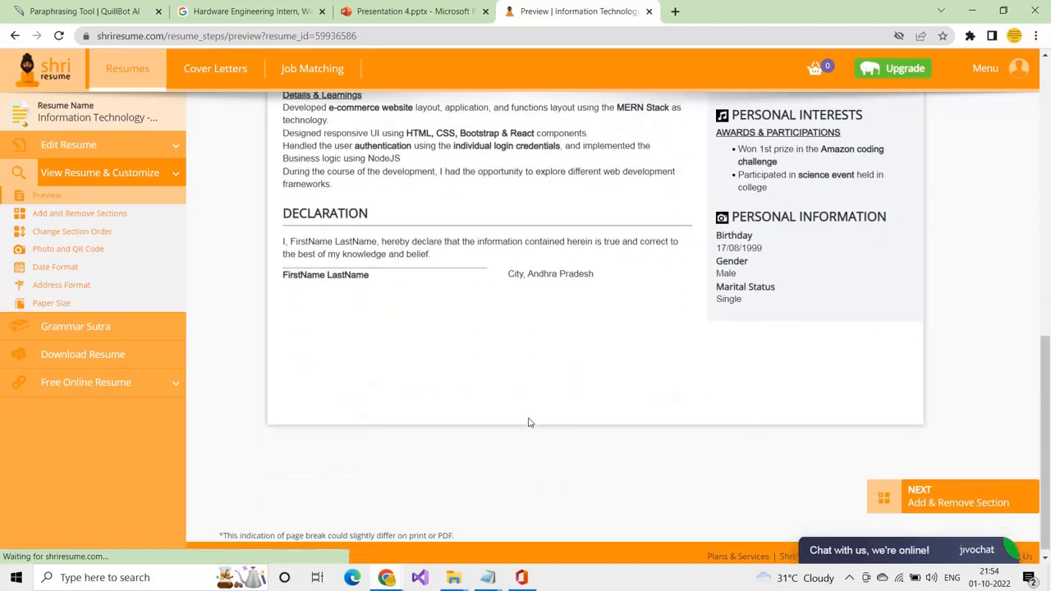
pyautogui.scroll(4, 530, 422)
pyautogui.scroll(3, 529, 422)
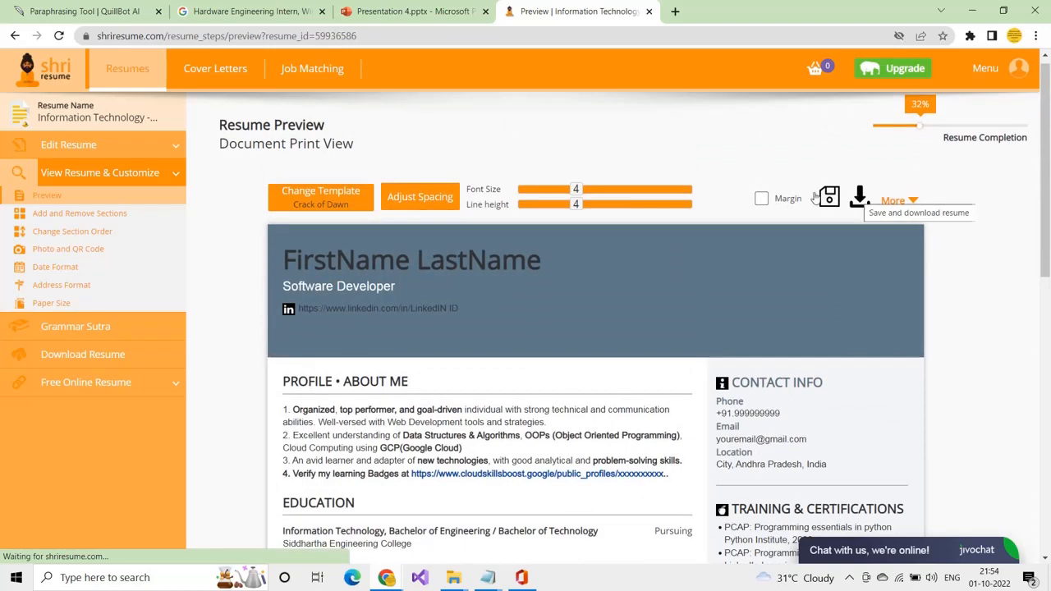
# - Switch the resume template back to Bold Confidence and look over the document
pyautogui.click(321, 197)
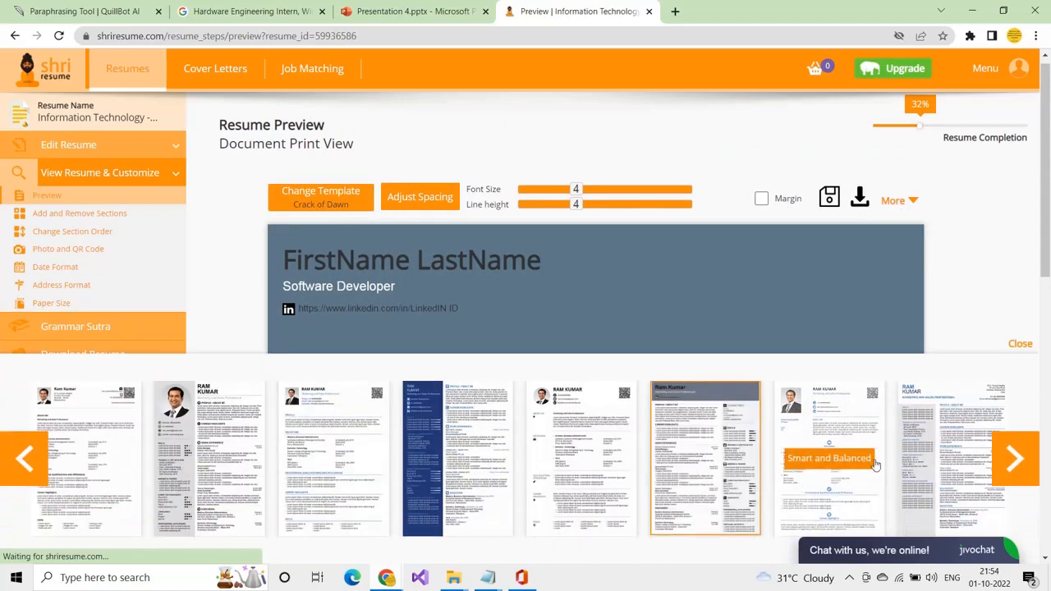
pyautogui.click(1016, 466)
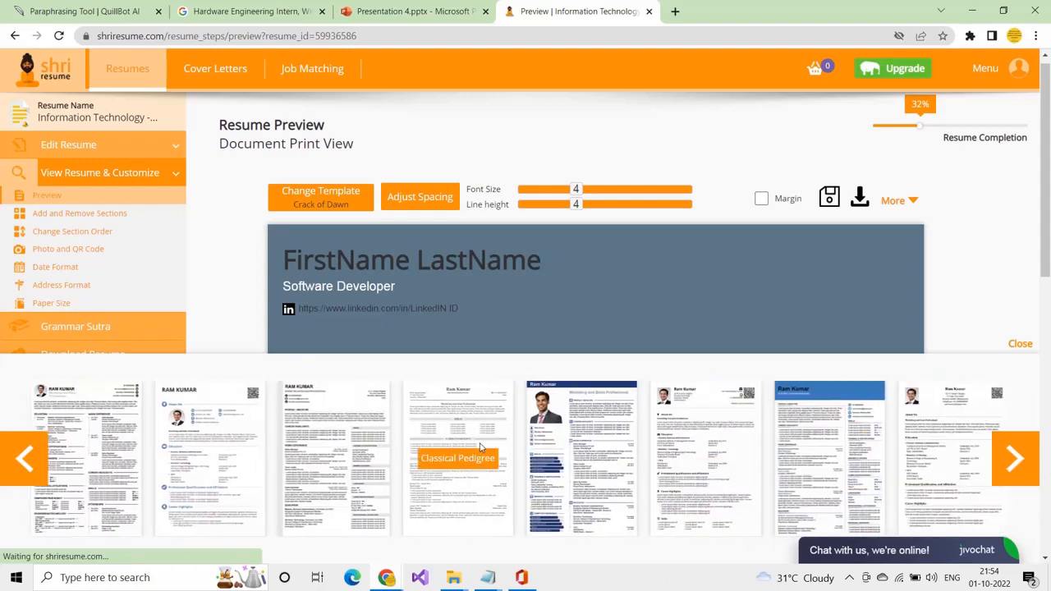
pyautogui.click(567, 464)
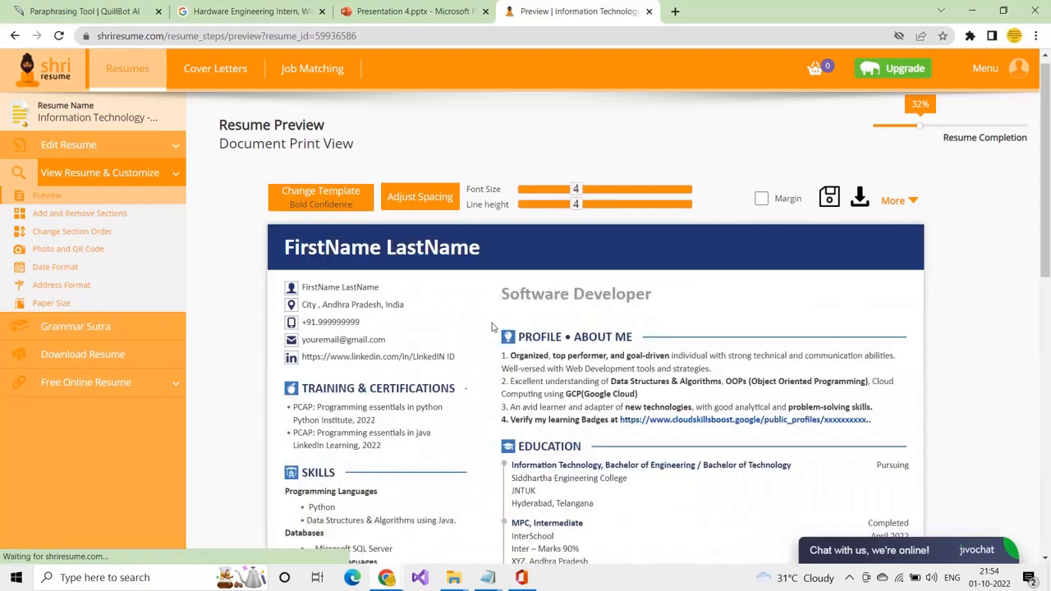
pyautogui.scroll(-6, 492, 326)
pyautogui.scroll(5, 491, 327)
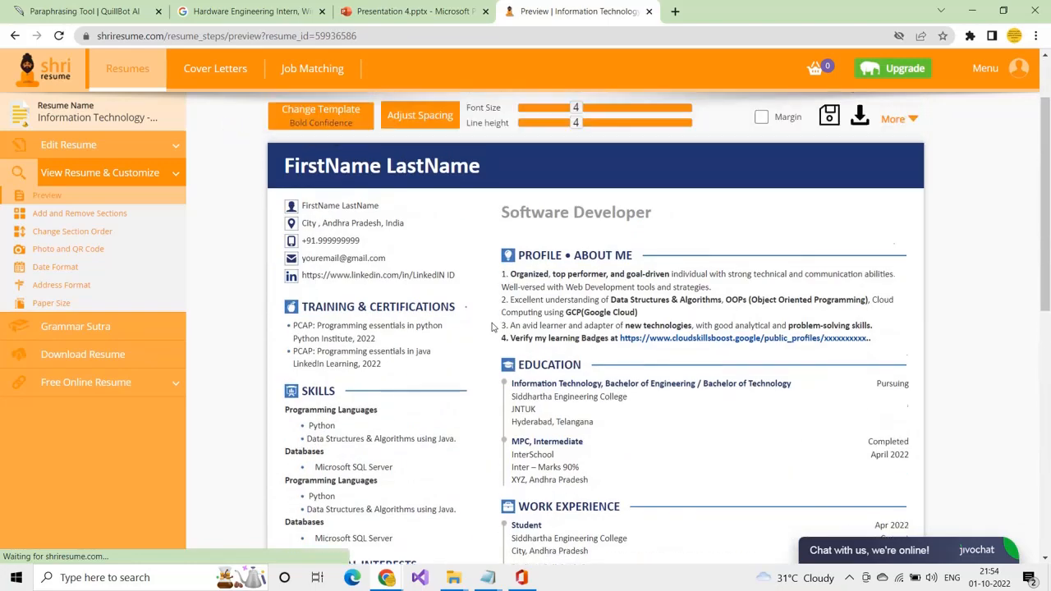
pyautogui.scroll(2, 492, 326)
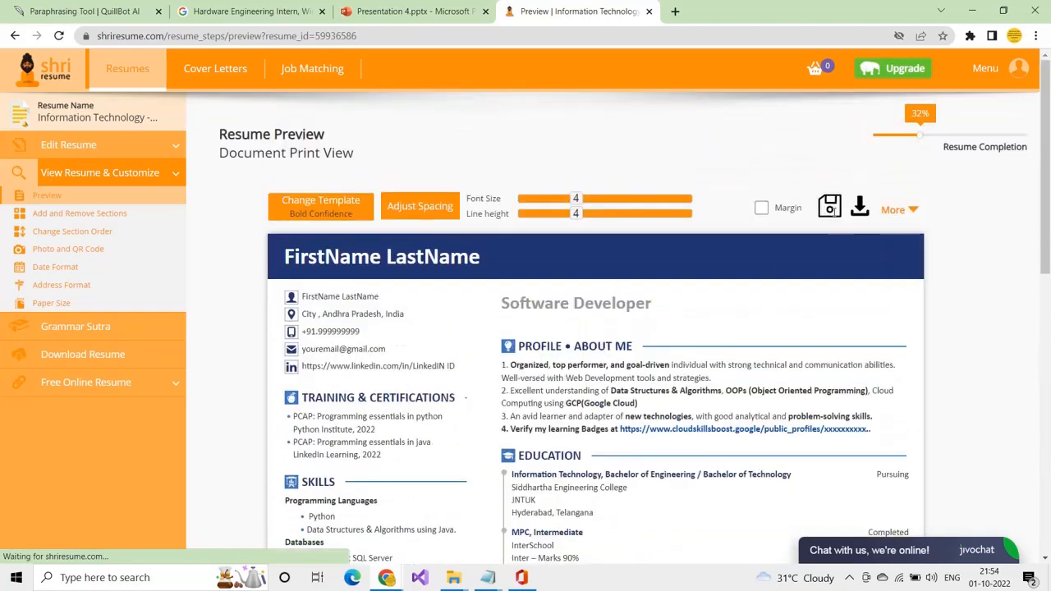
# - Save the resume and download it as an Adobe Acrobat PDF with the Normal resume size
pyautogui.click(829, 207)
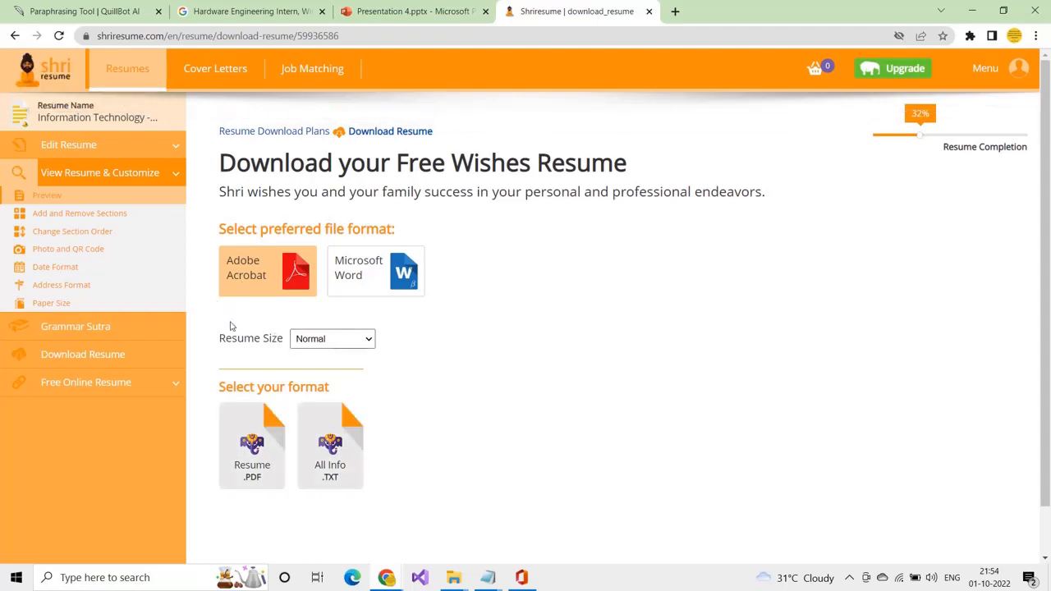
pyautogui.click(267, 469)
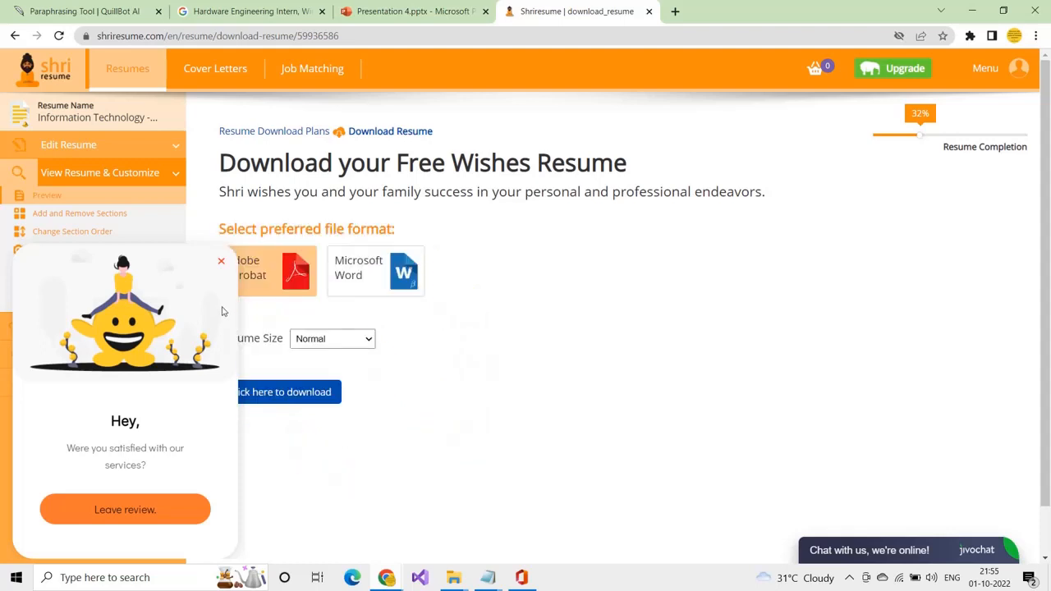
pyautogui.click(287, 402)
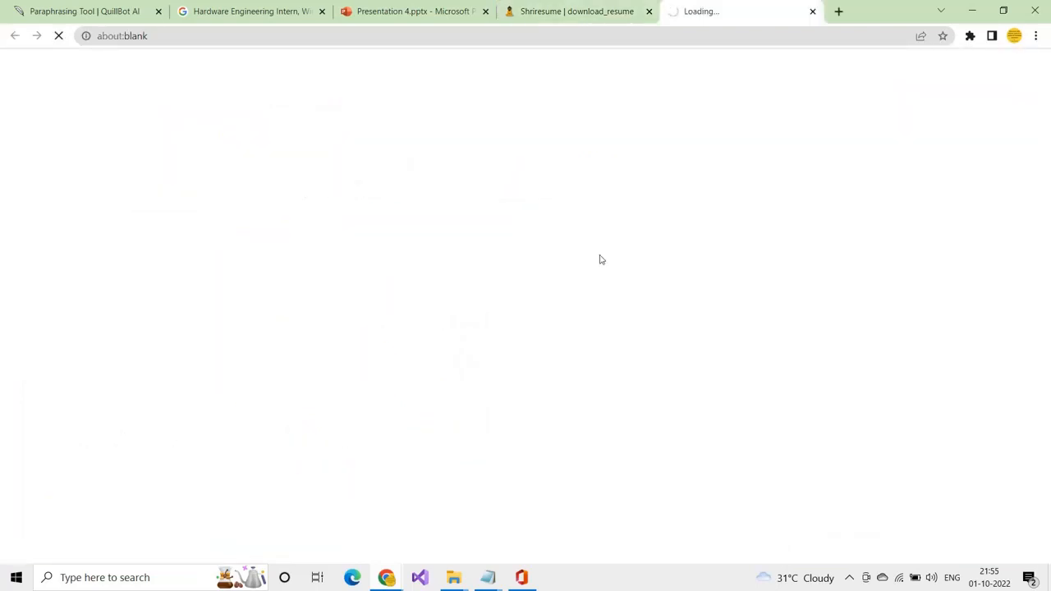